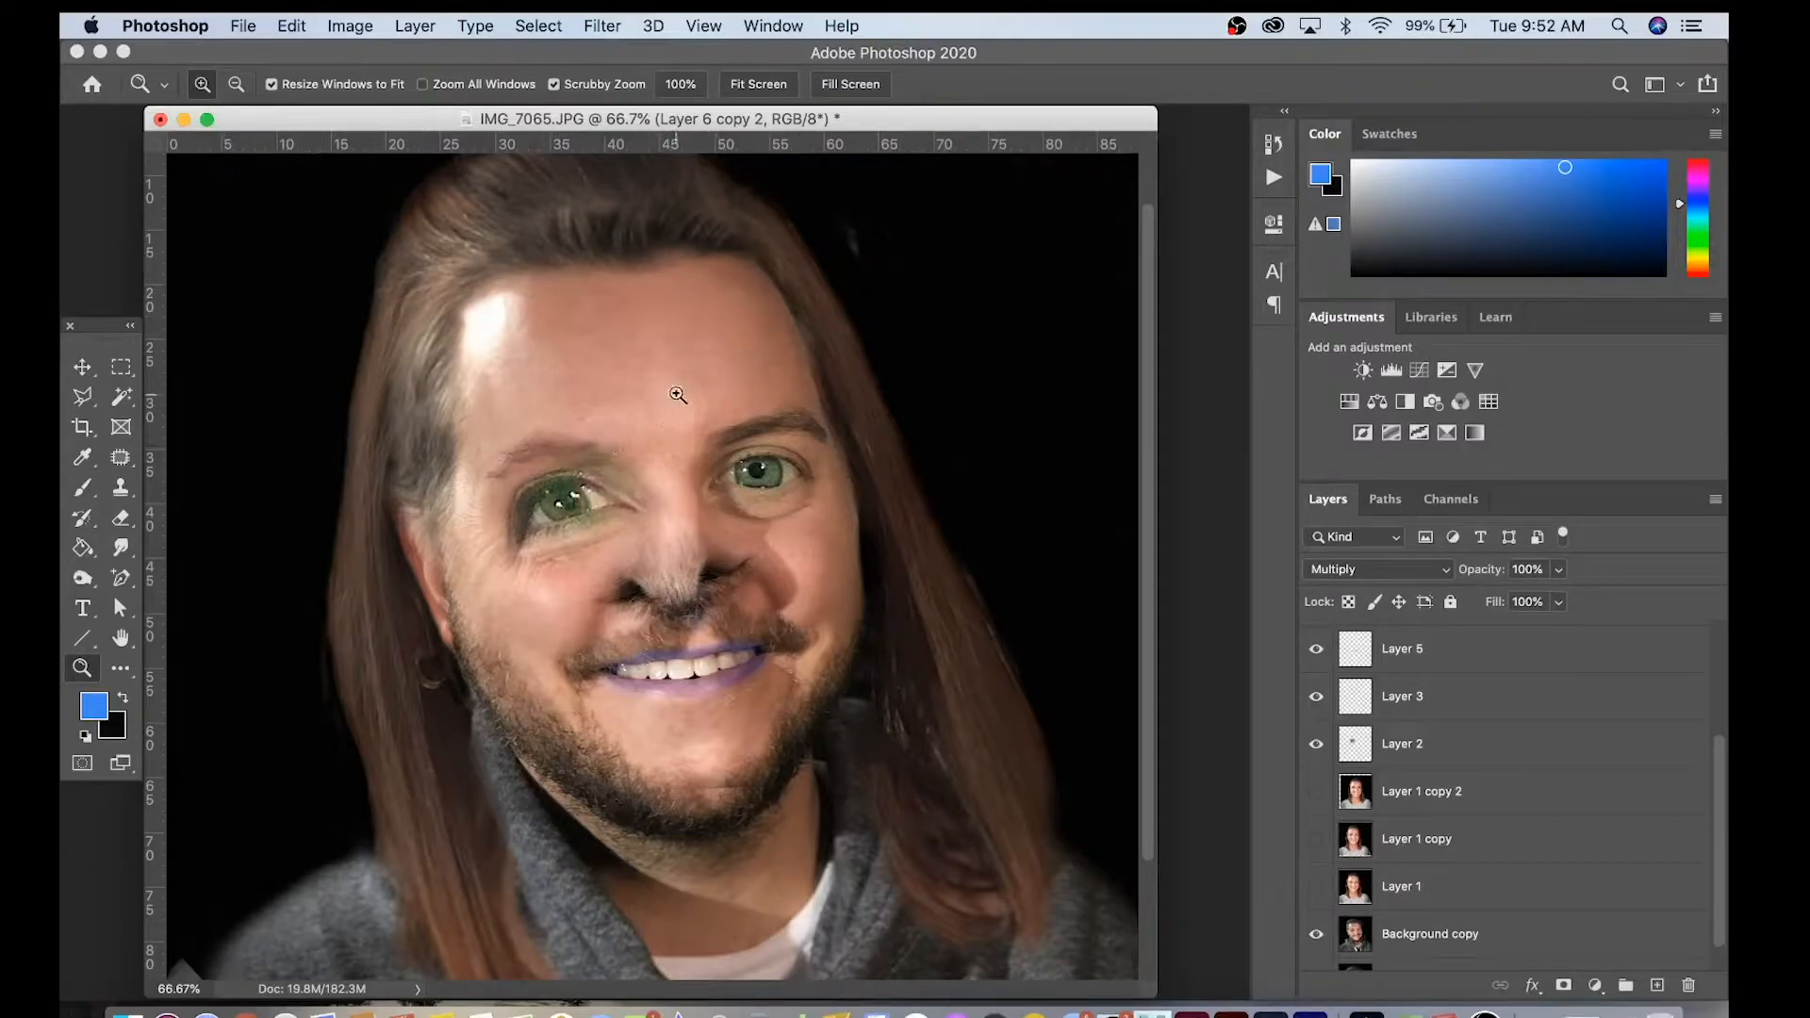
Toggle the visibility of Layer 1 copy 2 to compare the woman's portrait with the man's face, leaving the layer shown.
click(1317, 792)
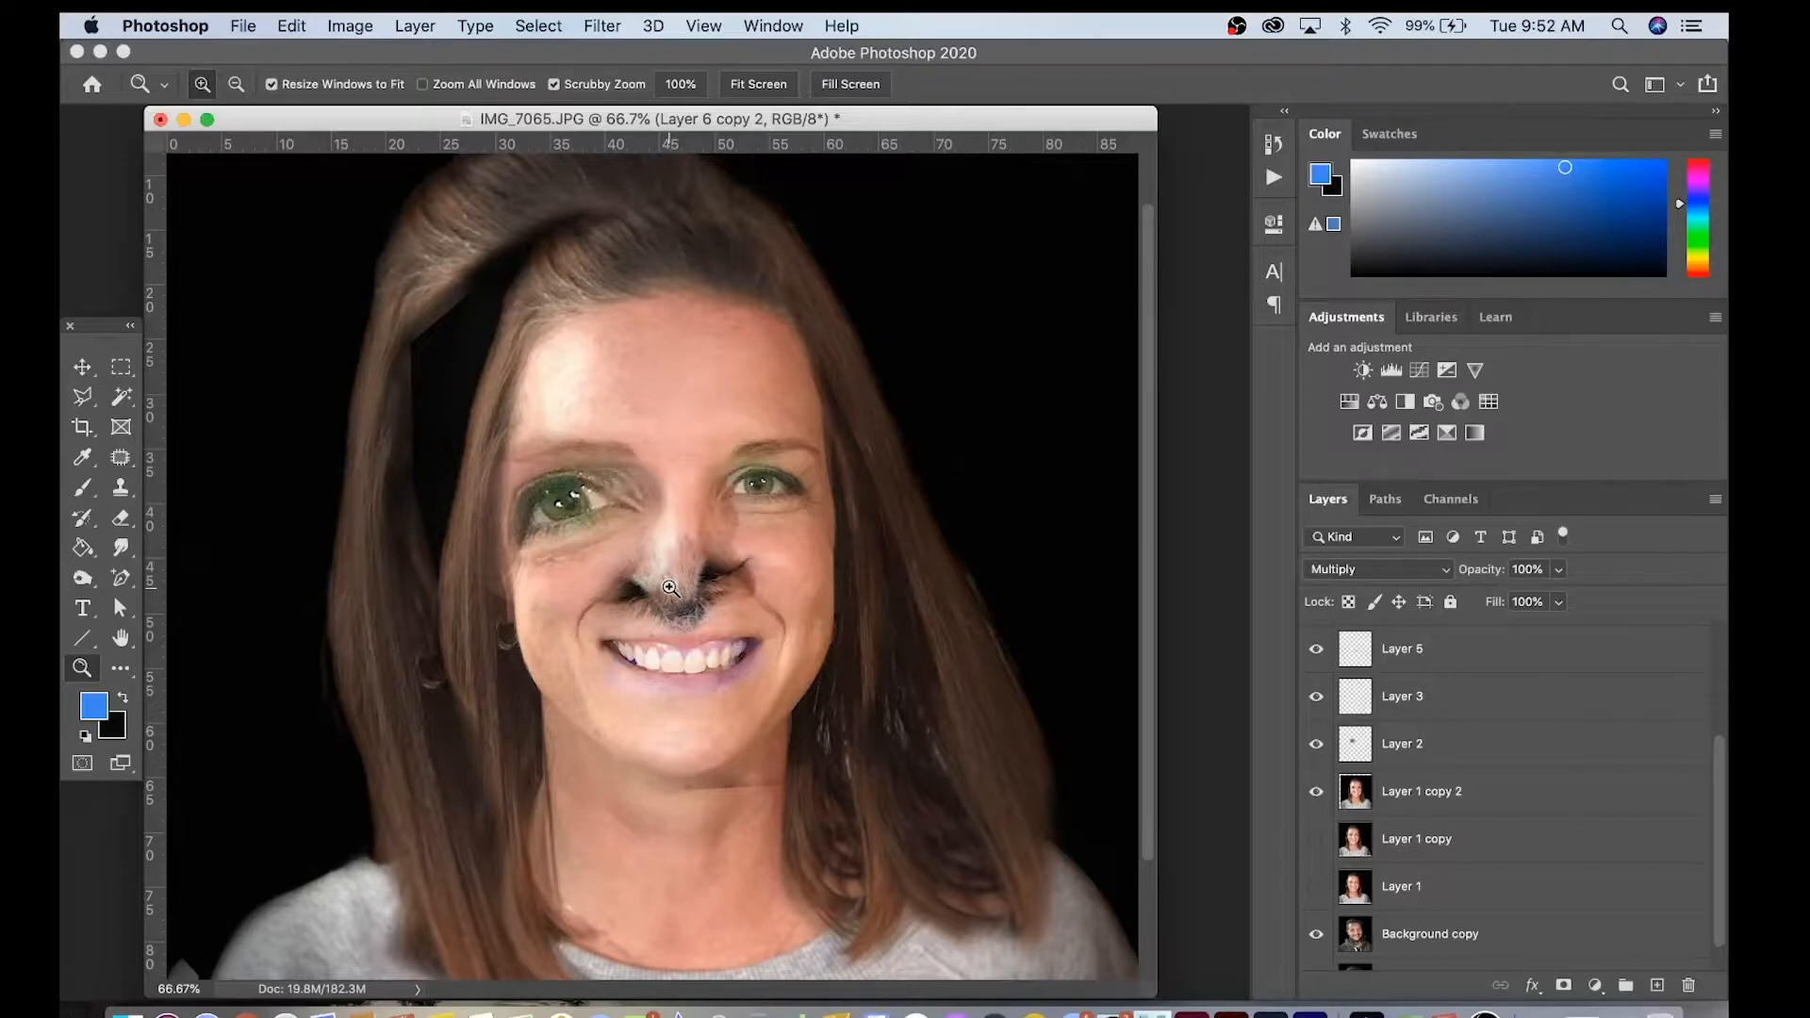
click(1318, 794)
click(1319, 794)
click(1319, 794)
click(1323, 797)
click(1323, 796)
click(1323, 796)
click(1322, 797)
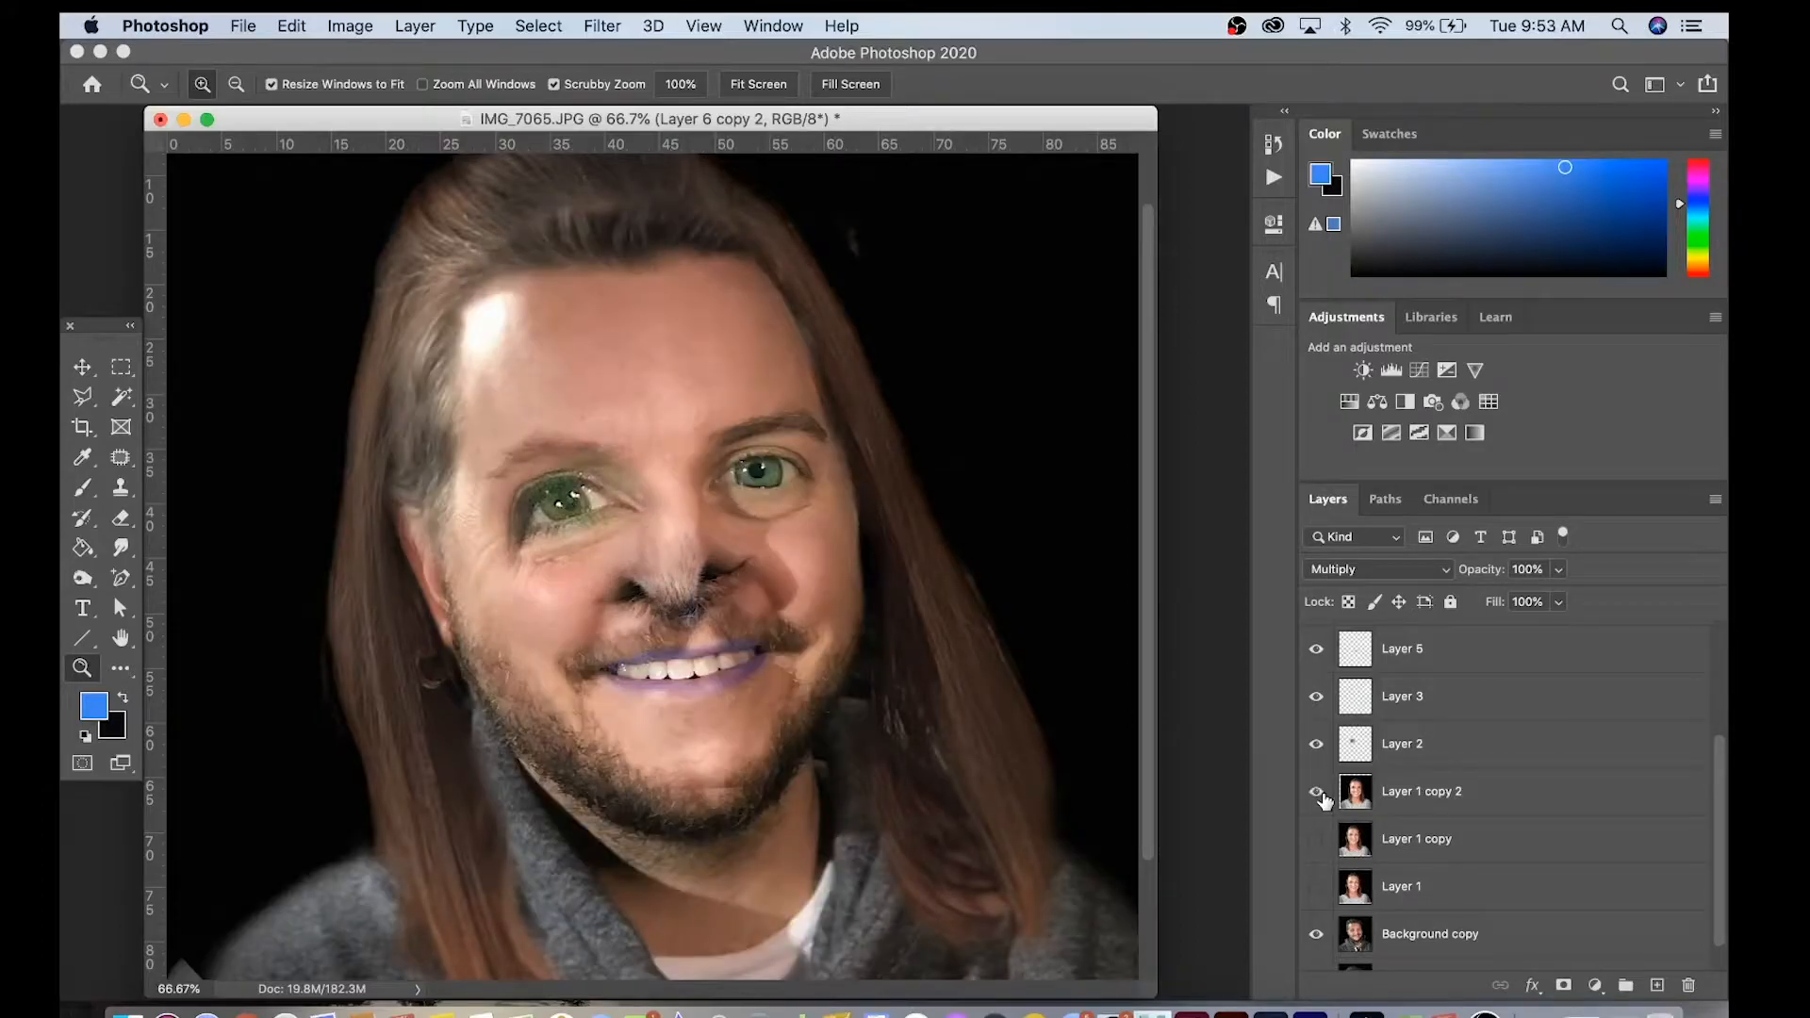
click(1318, 794)
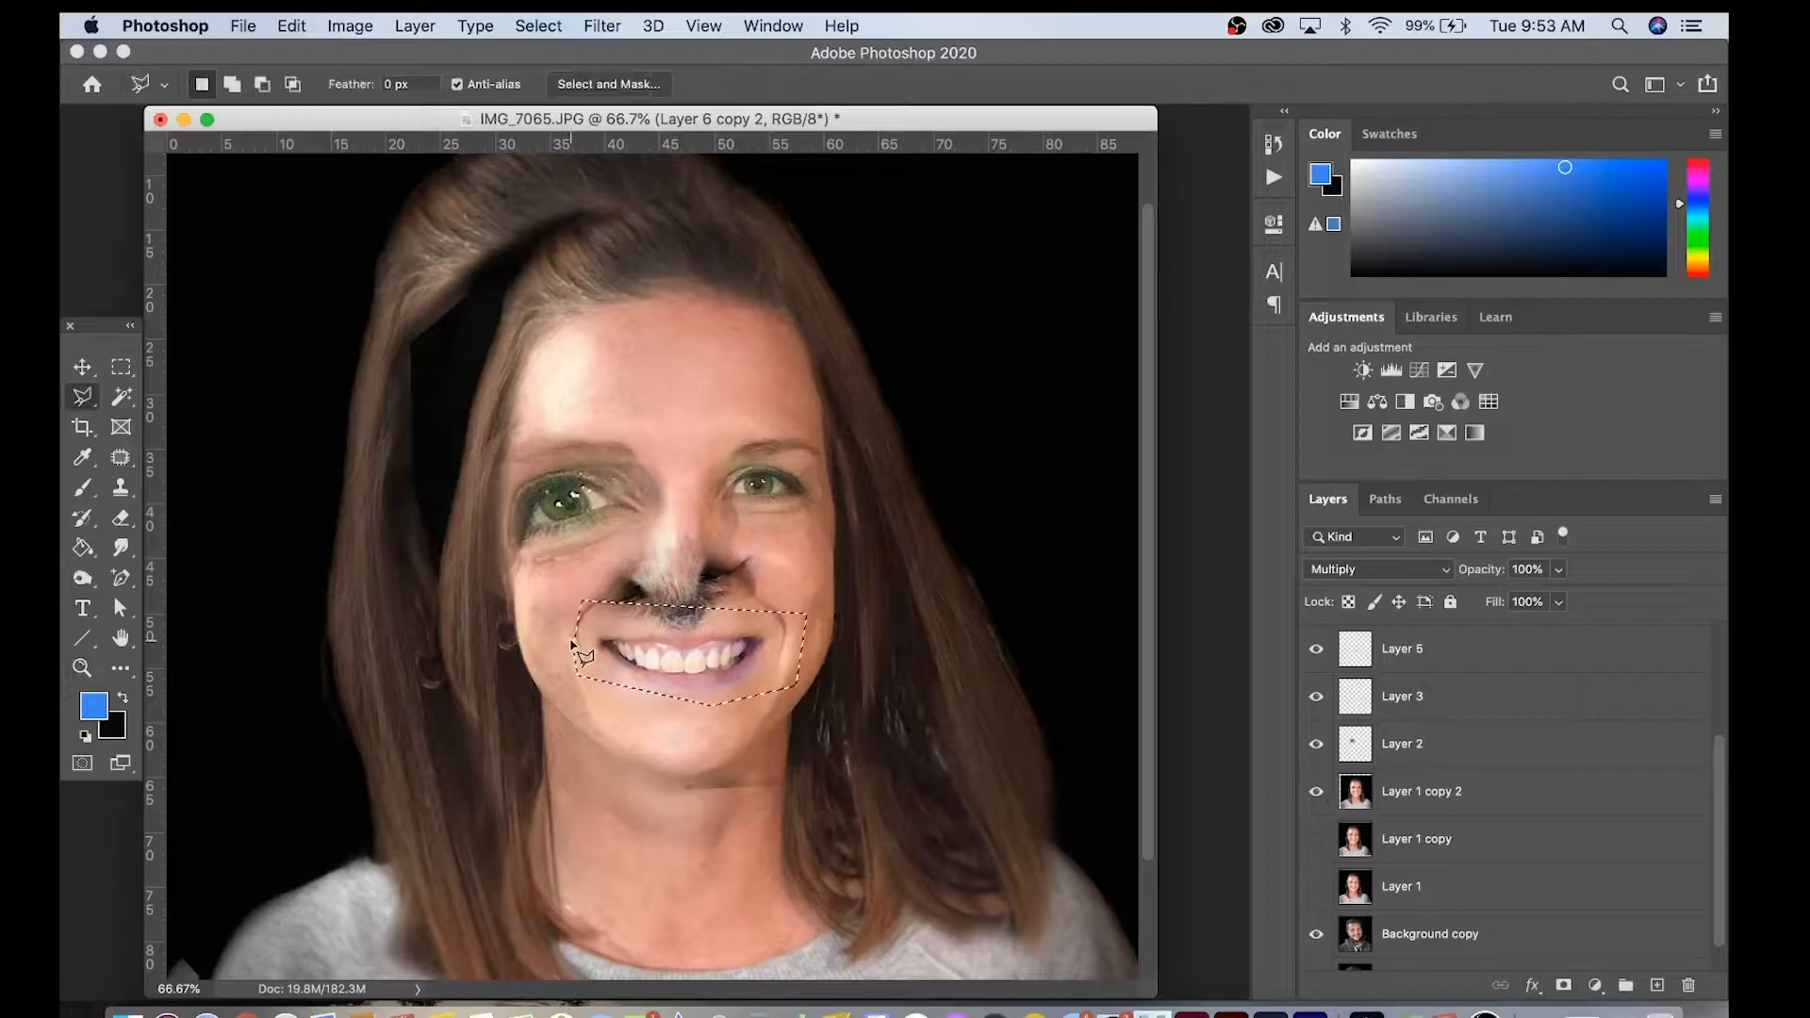
Copy the lassoed mouth area of Layer 1 copy 2 to a new layer and bring it to the top of the layer stack.
scroll(1358, 811, up, 1)
click(1378, 826)
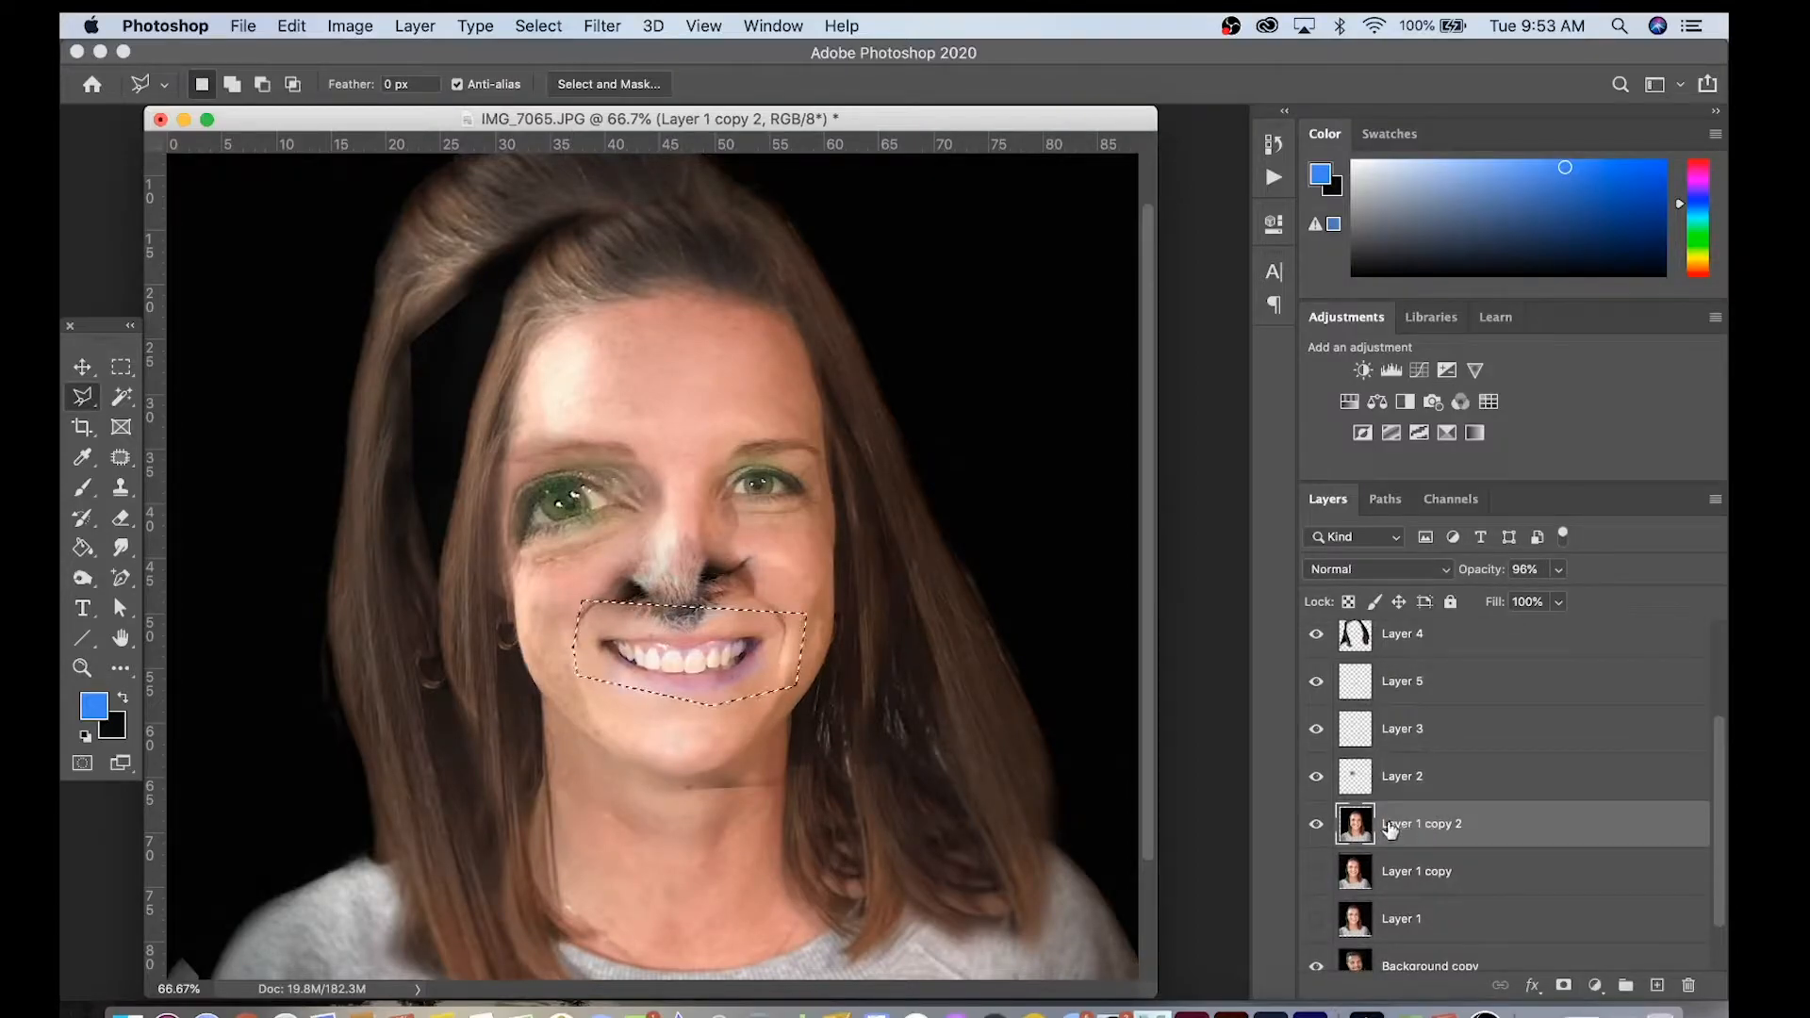
key(super+j)
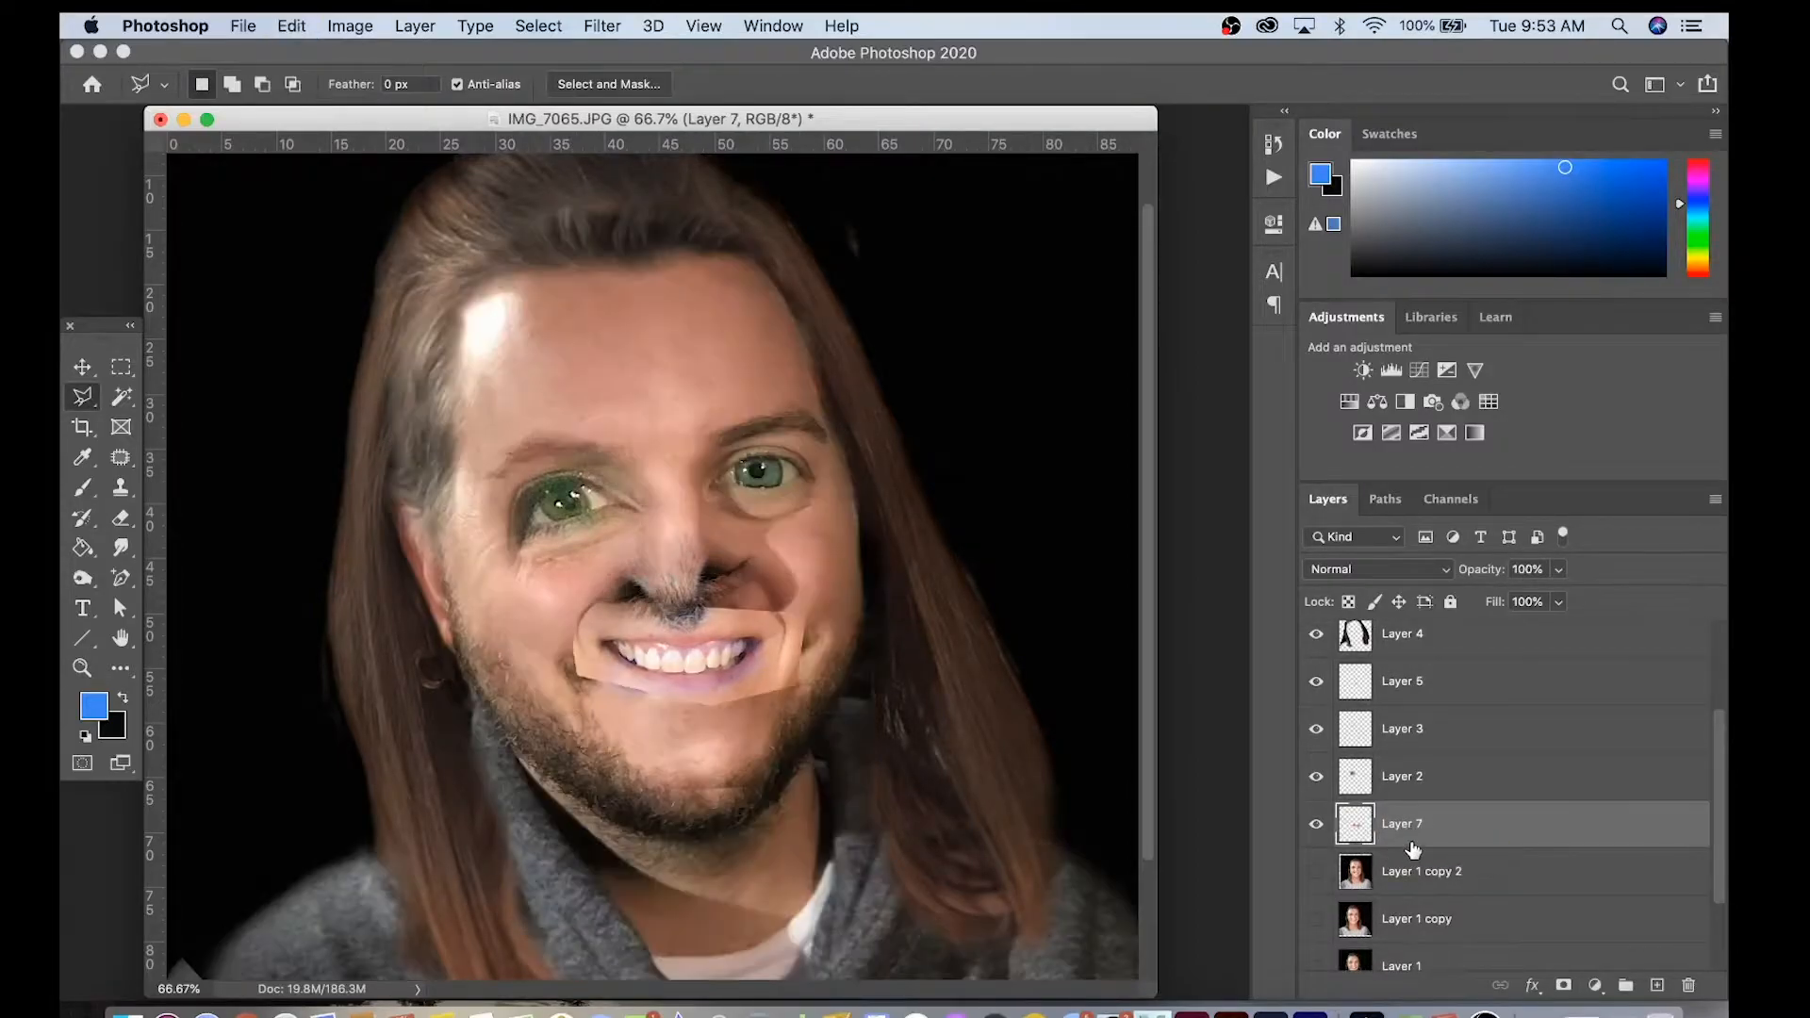
drag(1420, 823, 1386, 652)
Move the copied mouth up onto the man's forehead and flip it horizontally.
key(v)
drag(773, 665, 703, 368)
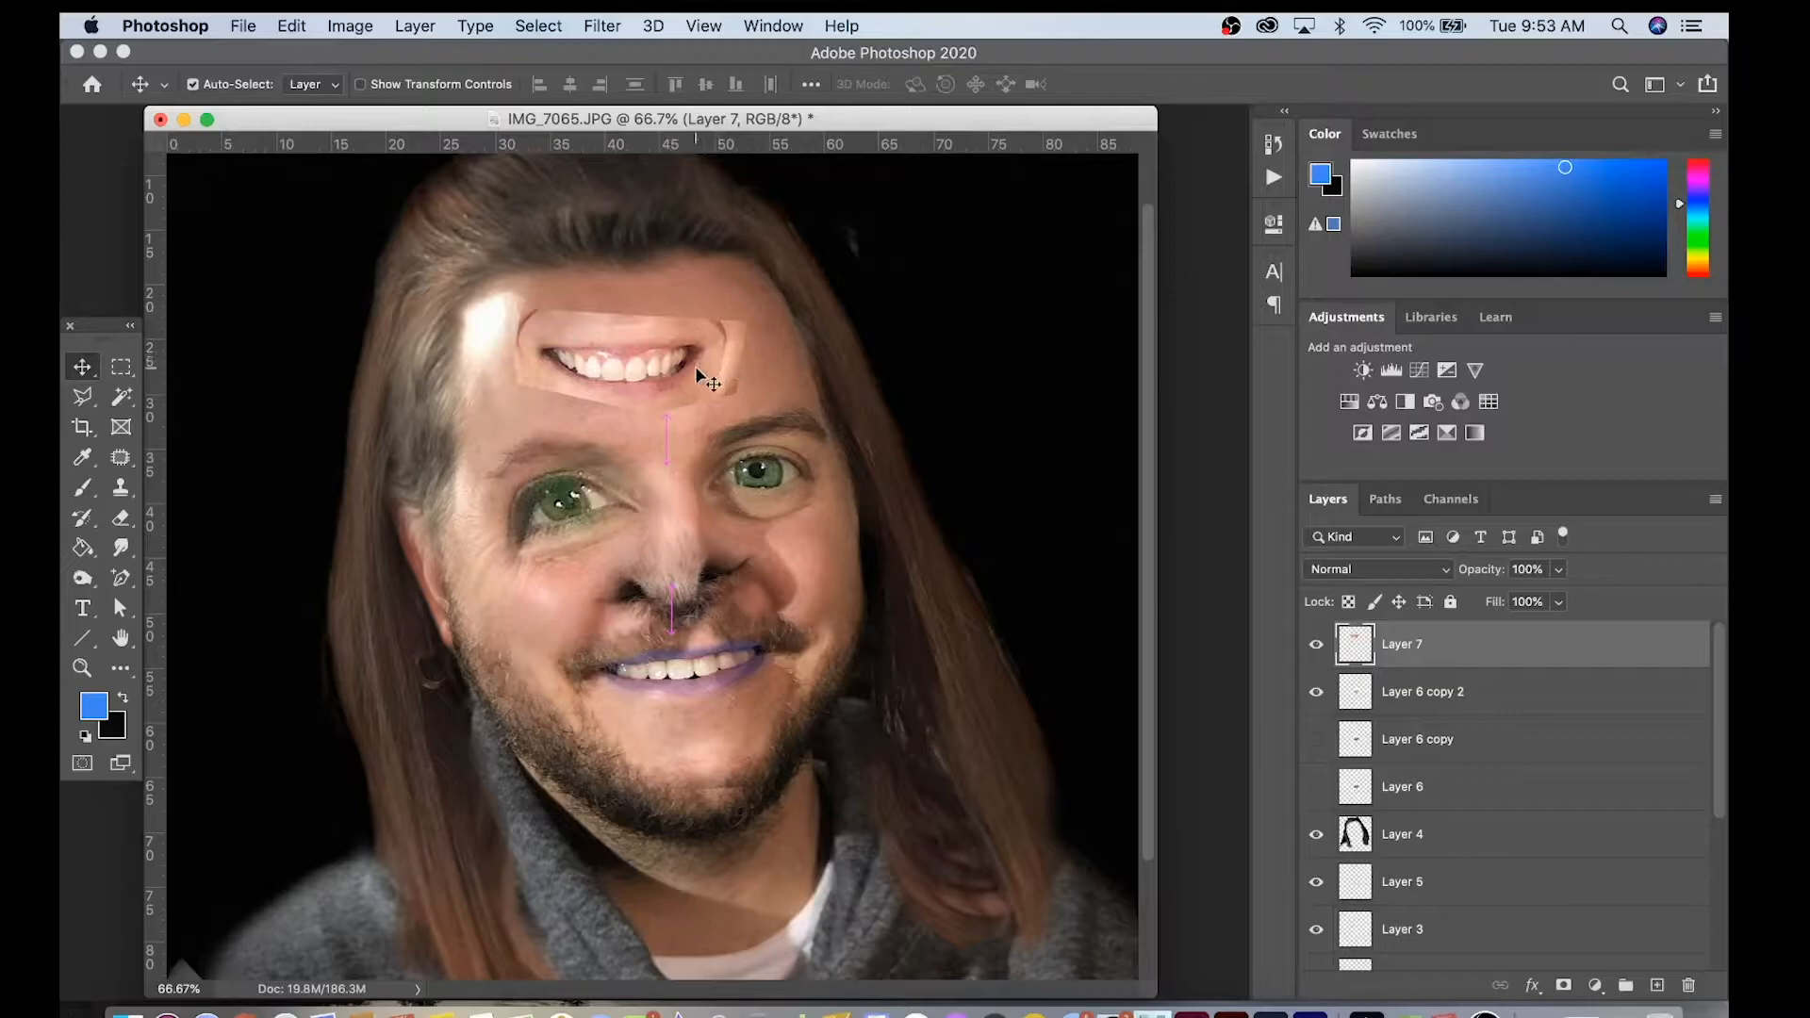
click(291, 25)
mouse_move(377, 563)
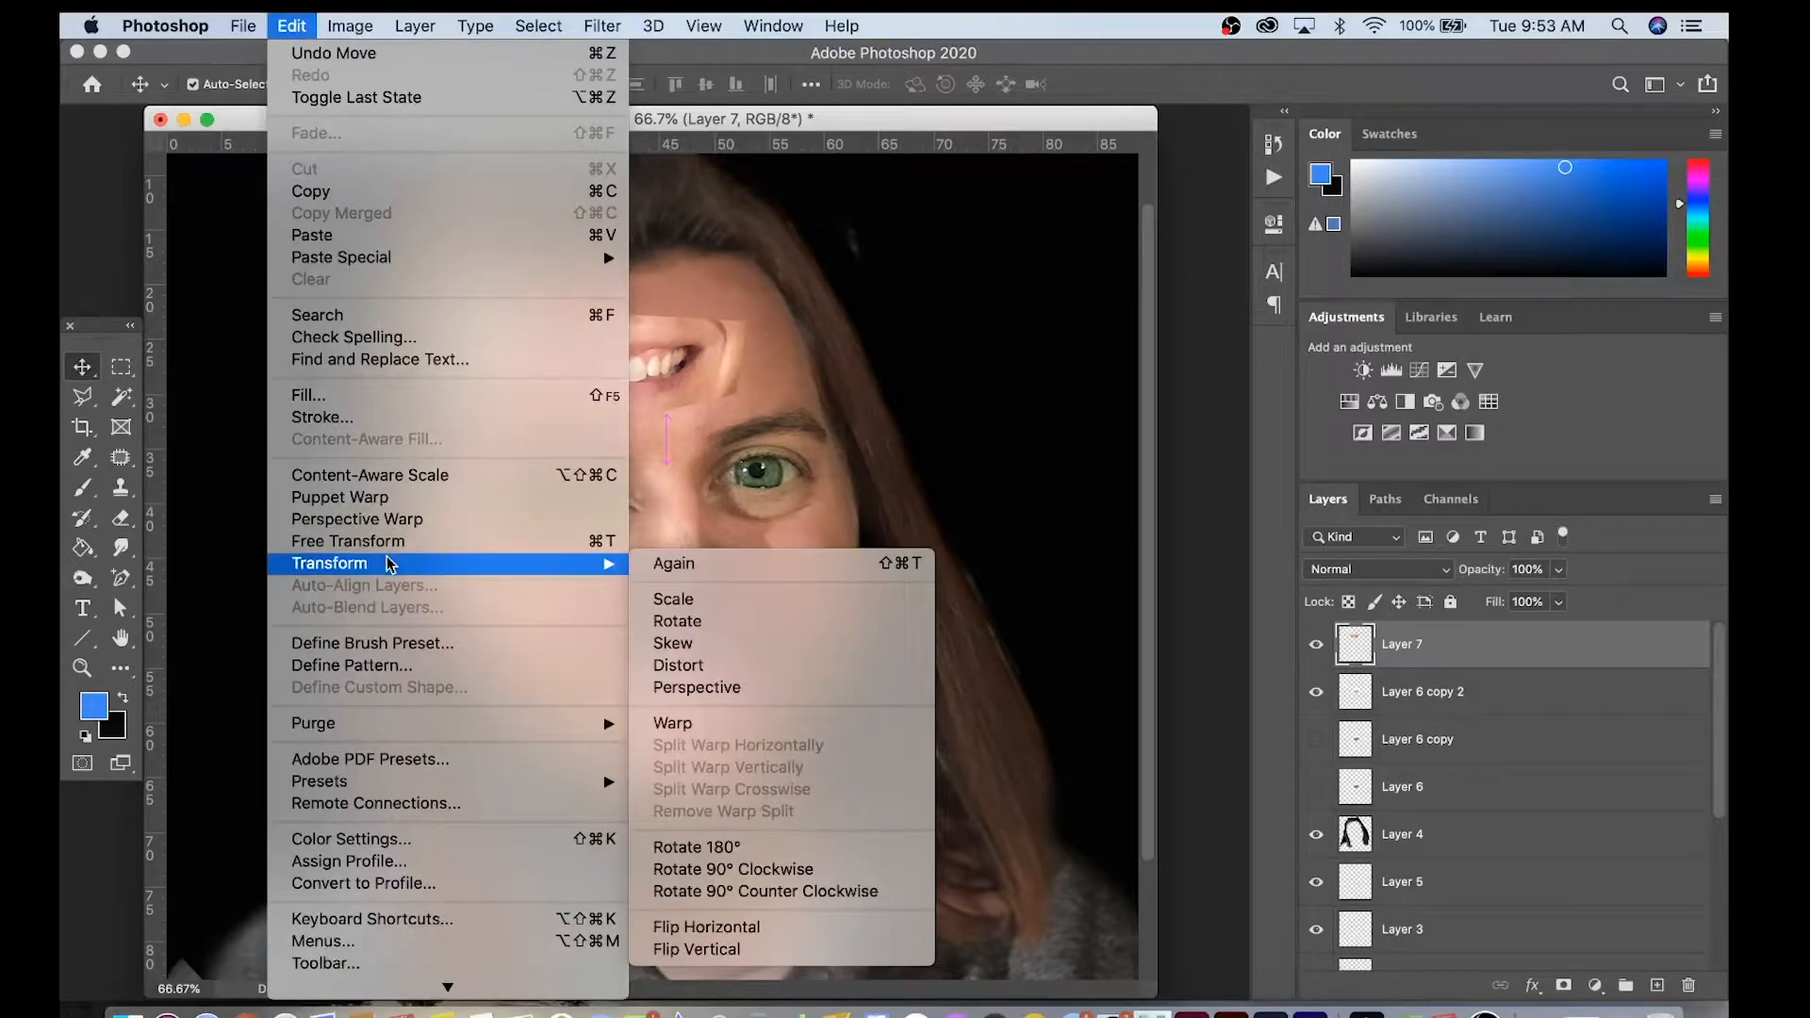
click(748, 930)
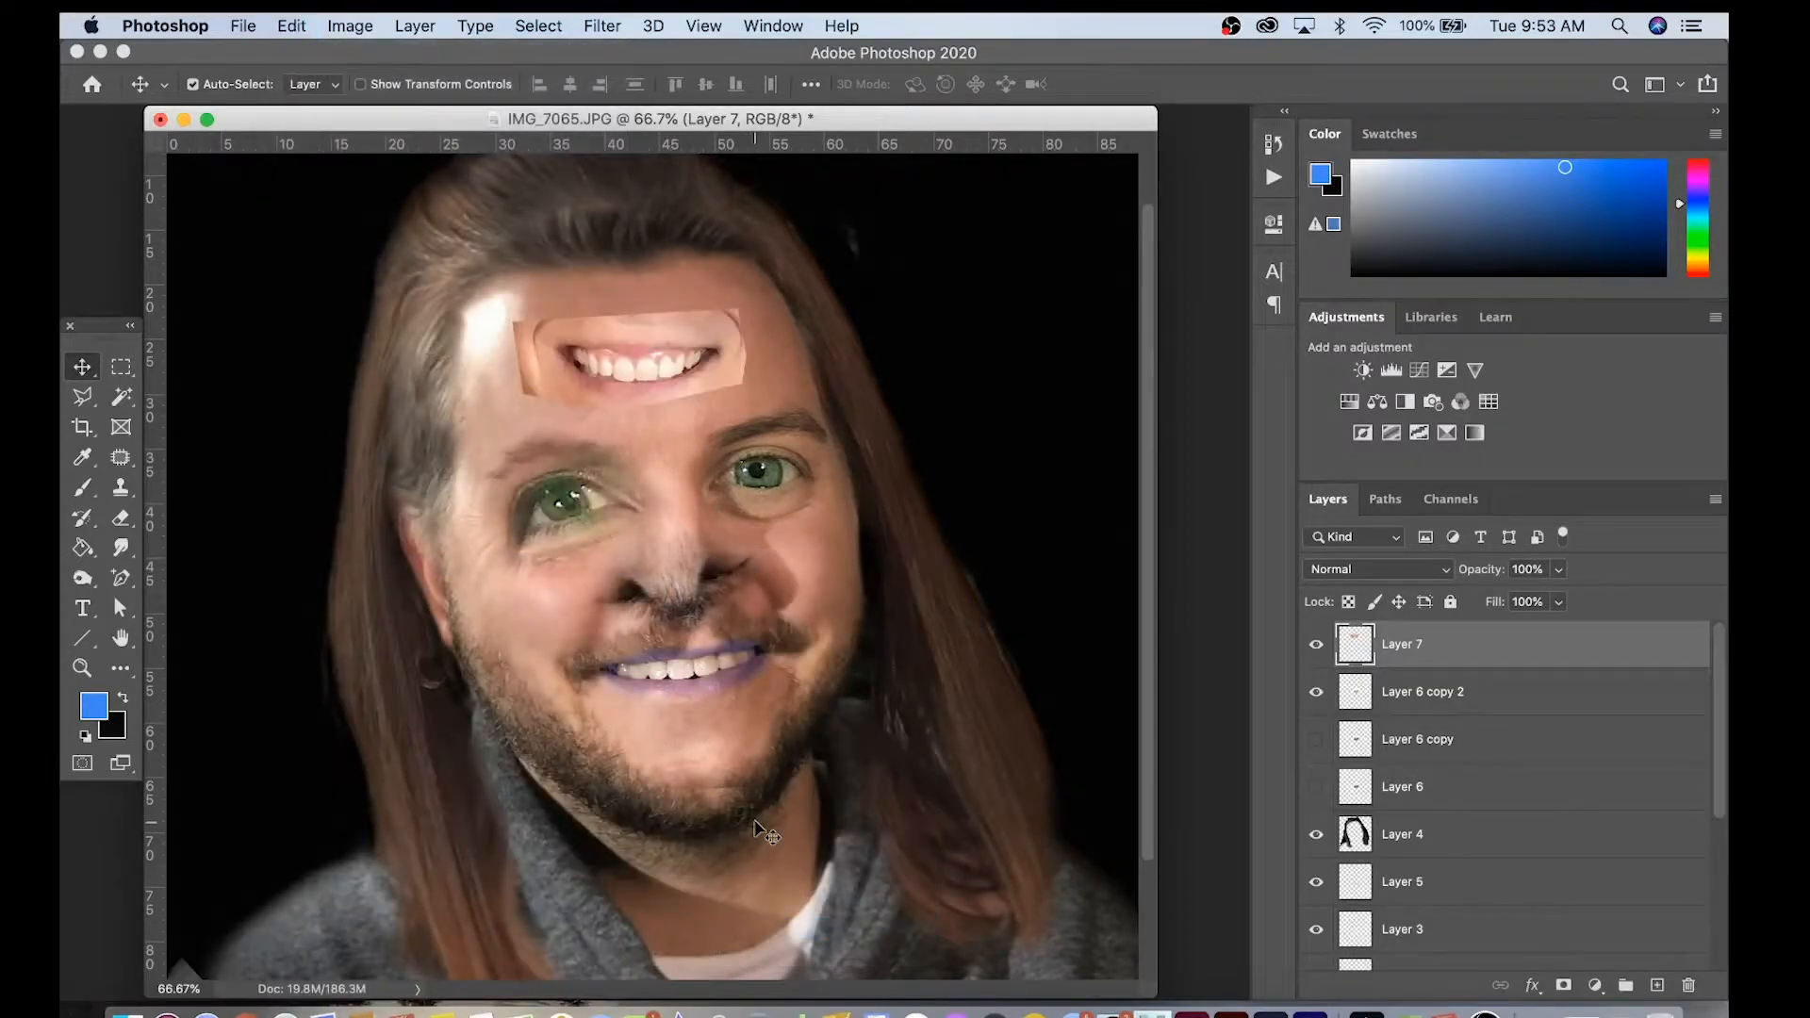
Enlarge the forehead mouth to about 137% and rotate it about -10.9° with Free Transform.
key(super)
key(super+t)
drag(747, 413, 721, 364)
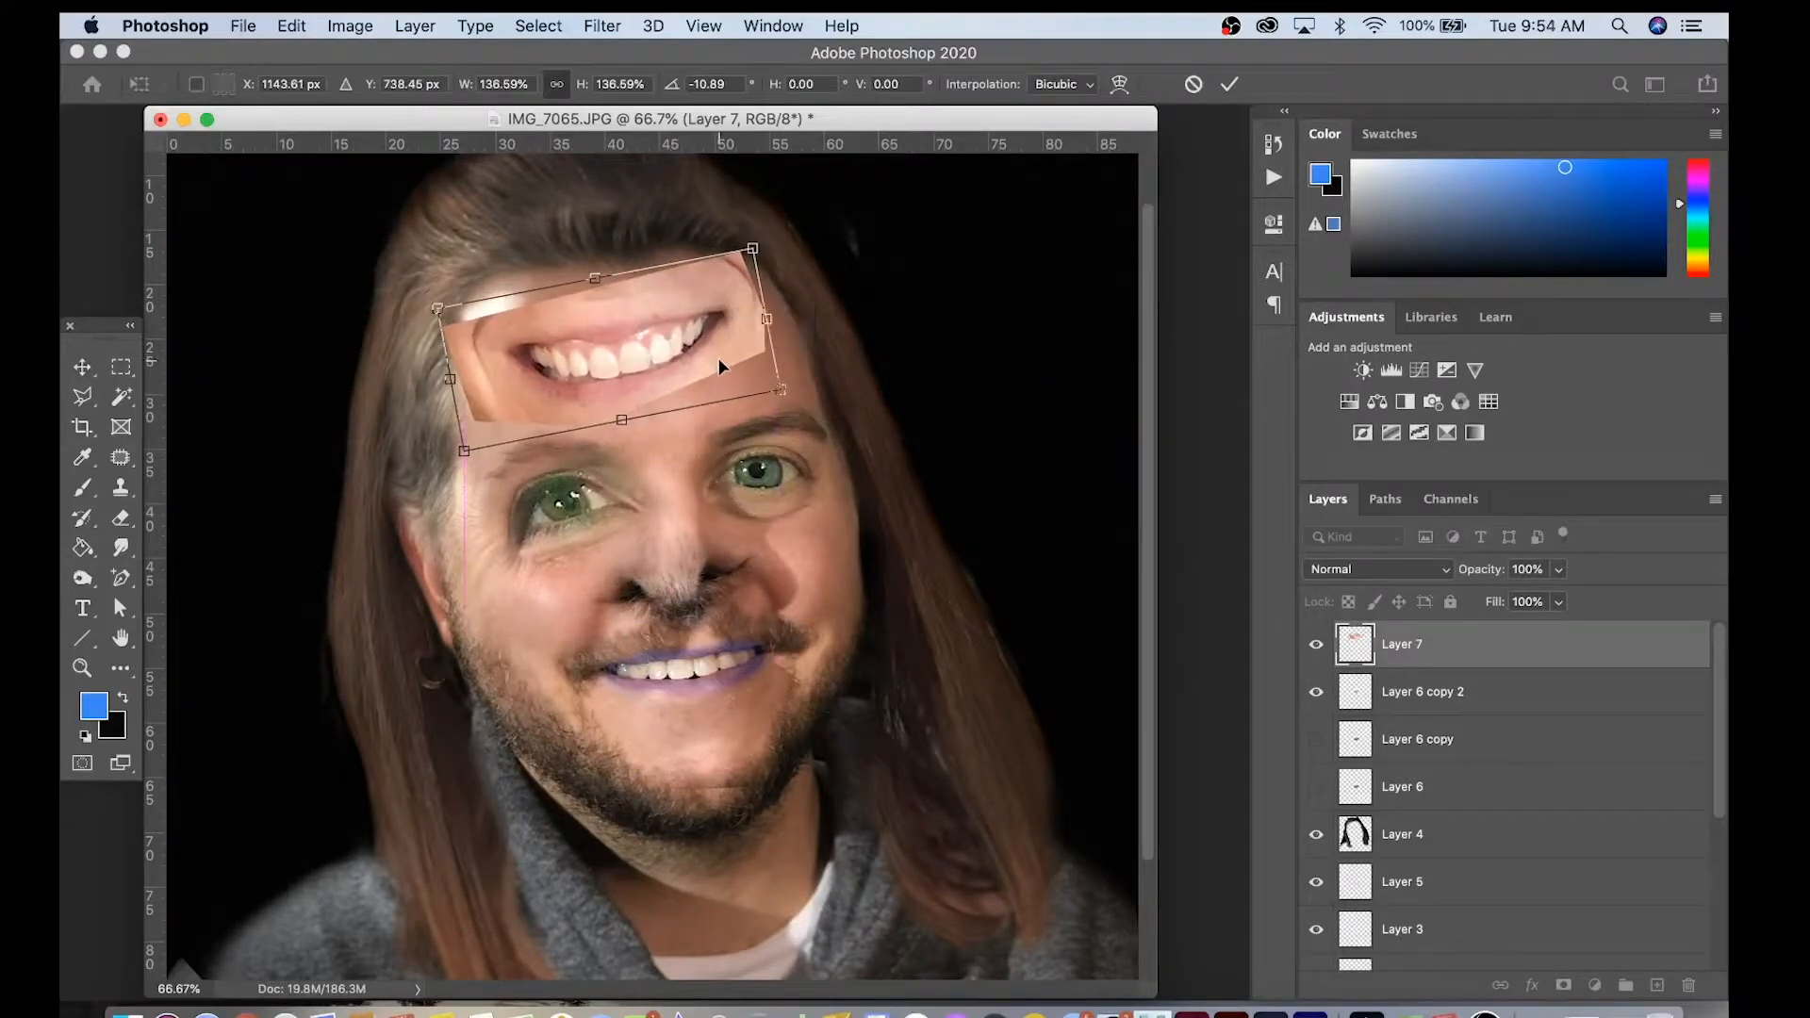
key(Return)
Trace a closed Pen tool path around the outer edge of the lips on the forehead mouth.
key(z)
click(718, 358)
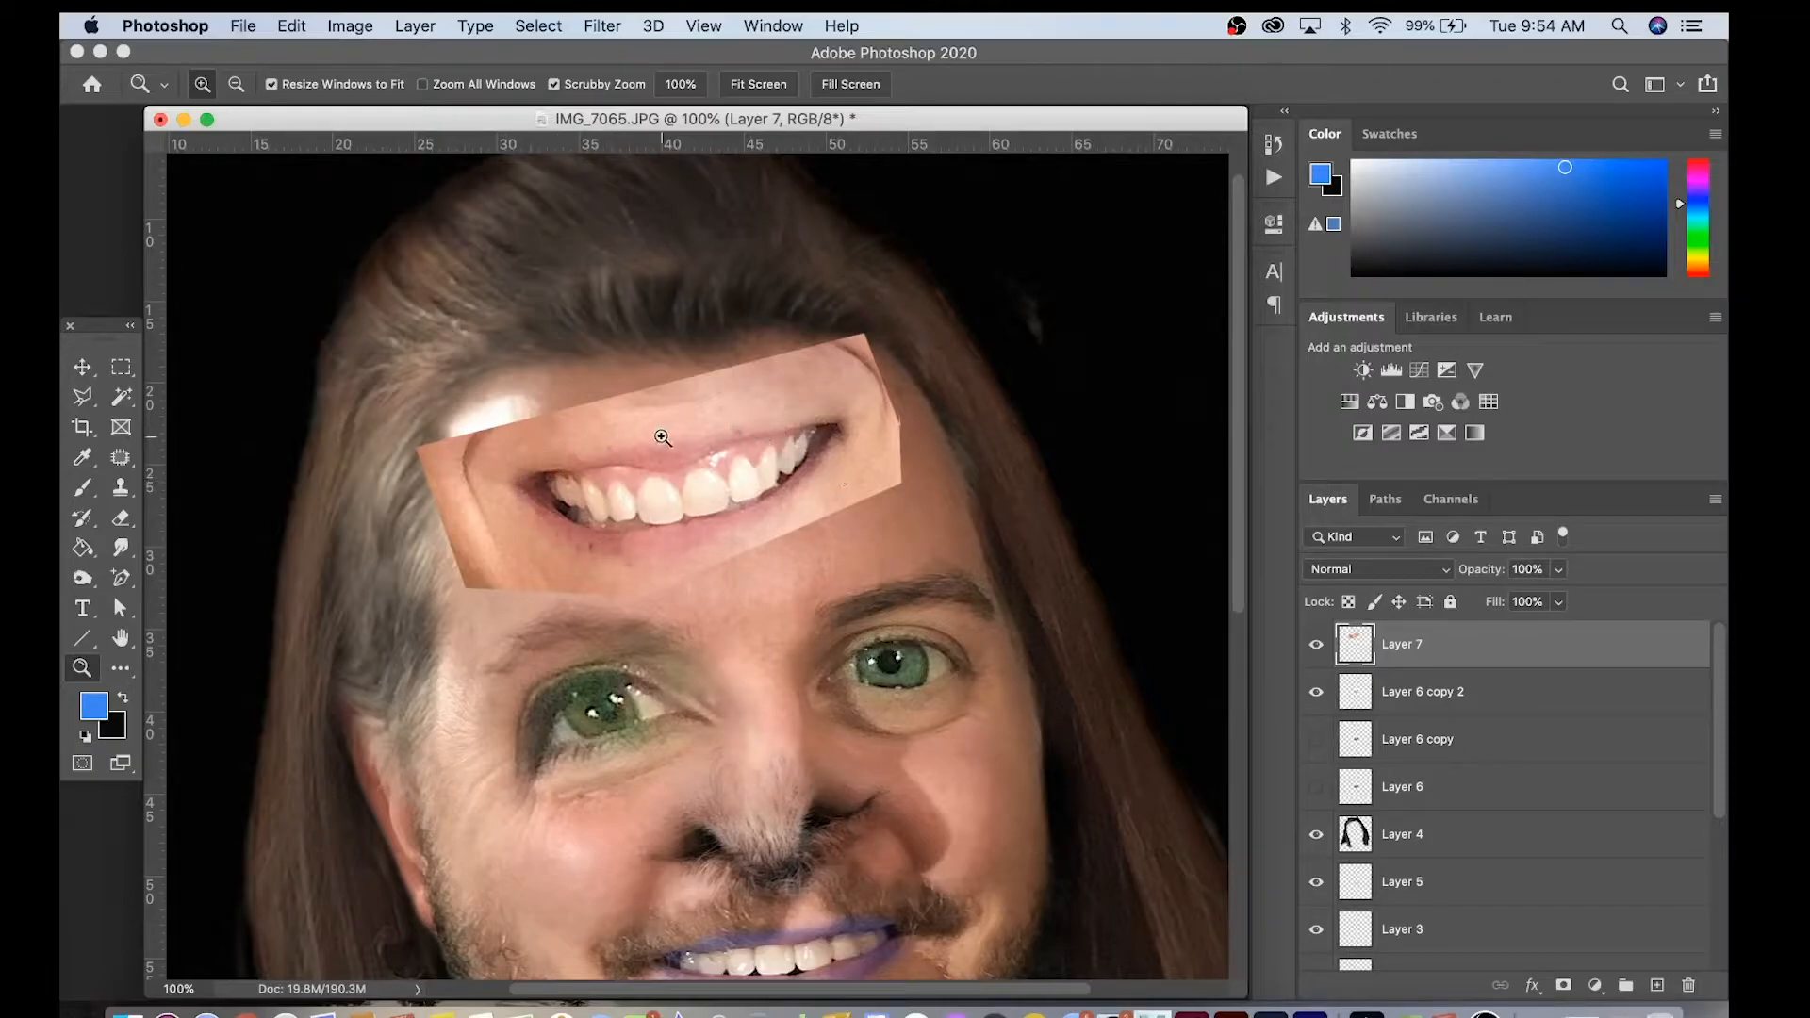
click(683, 499)
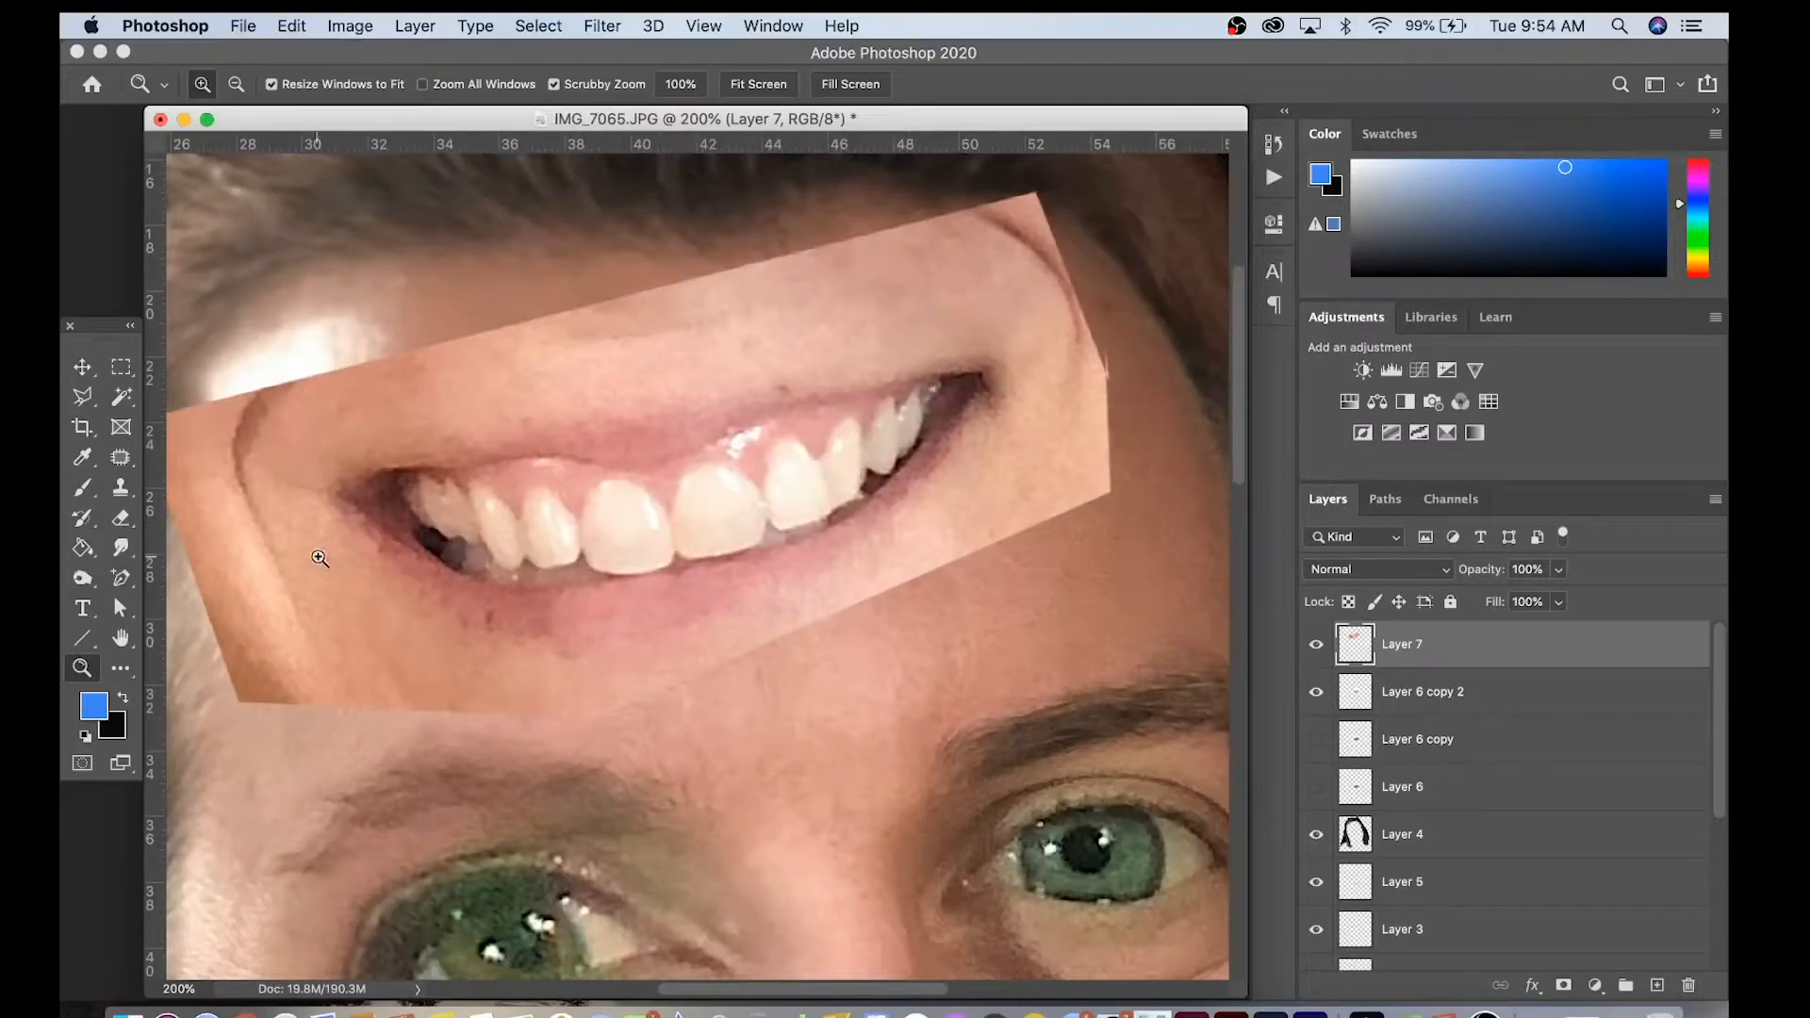
click(121, 577)
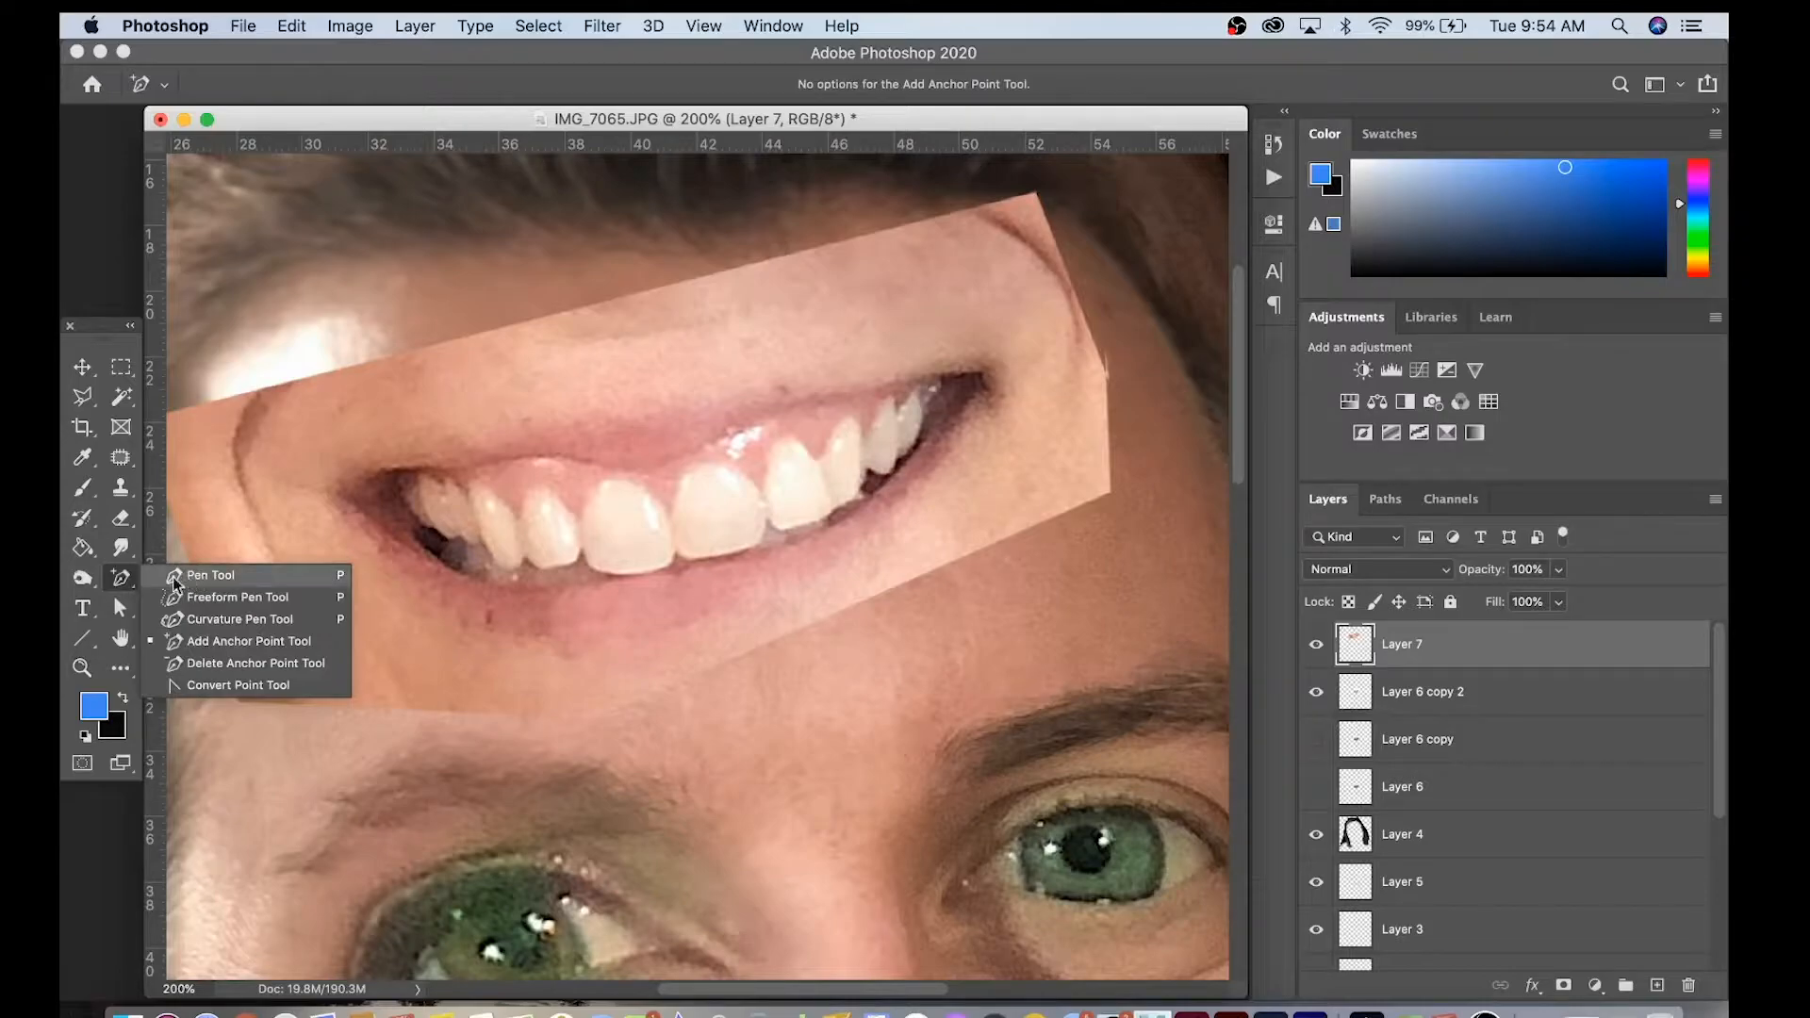
click(192, 575)
click(322, 505)
drag(426, 592, 428, 607)
drag(525, 645, 550, 651)
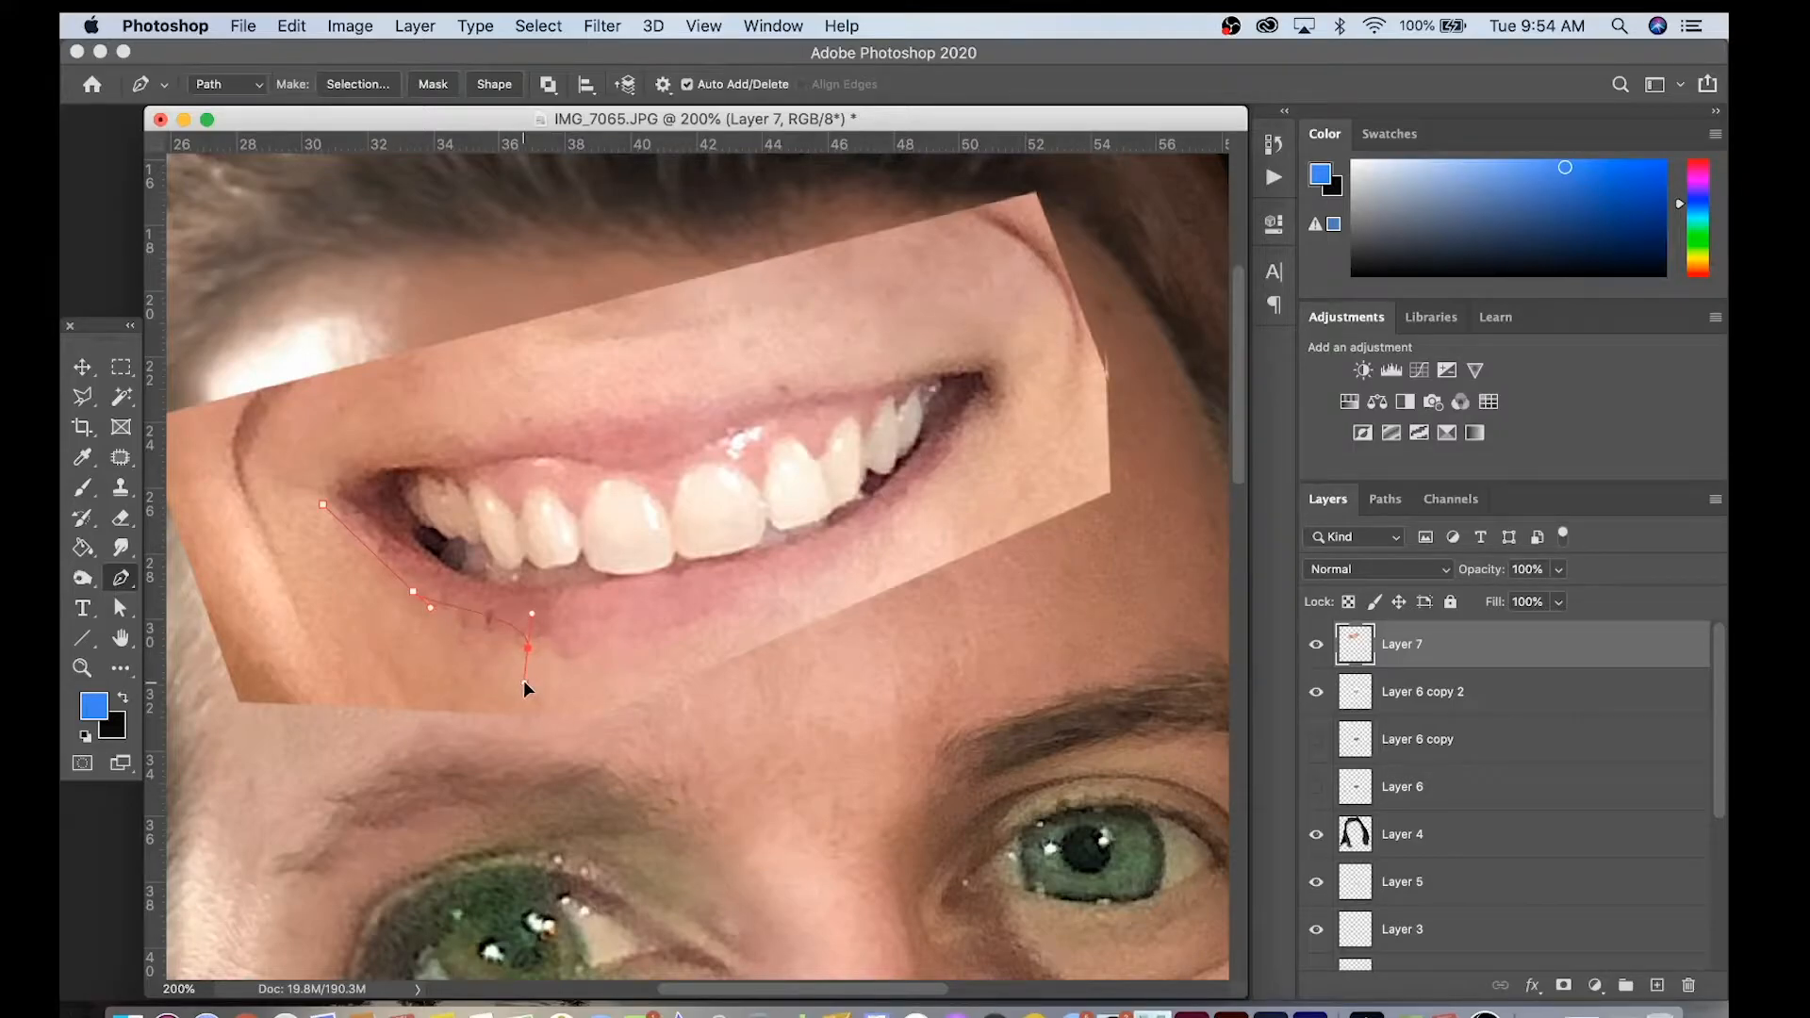
click(516, 737)
key(super+z)
click(707, 622)
drag(827, 572, 847, 558)
drag(954, 453, 726, 390)
click(769, 390)
click(663, 408)
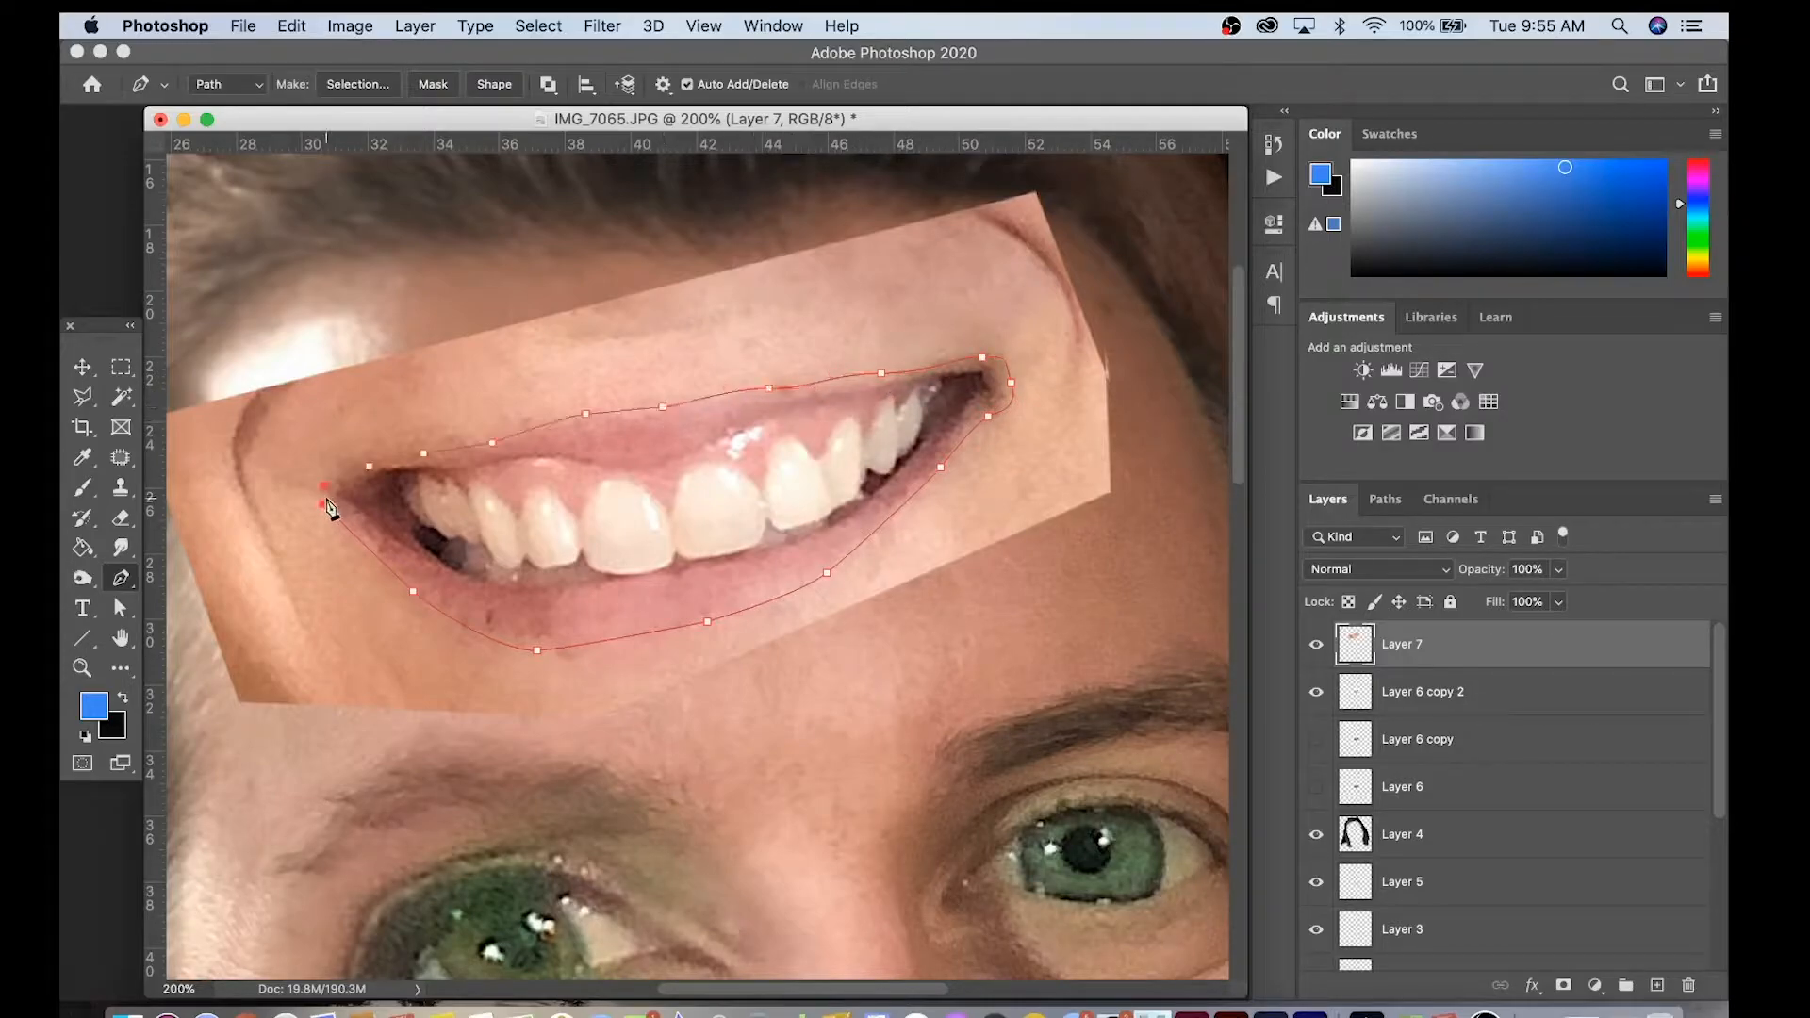
drag(325, 488, 324, 493)
click(325, 506)
Load the lip path as a selection and copy its contents to a new layer, with Layer 7 hidden.
click(1386, 507)
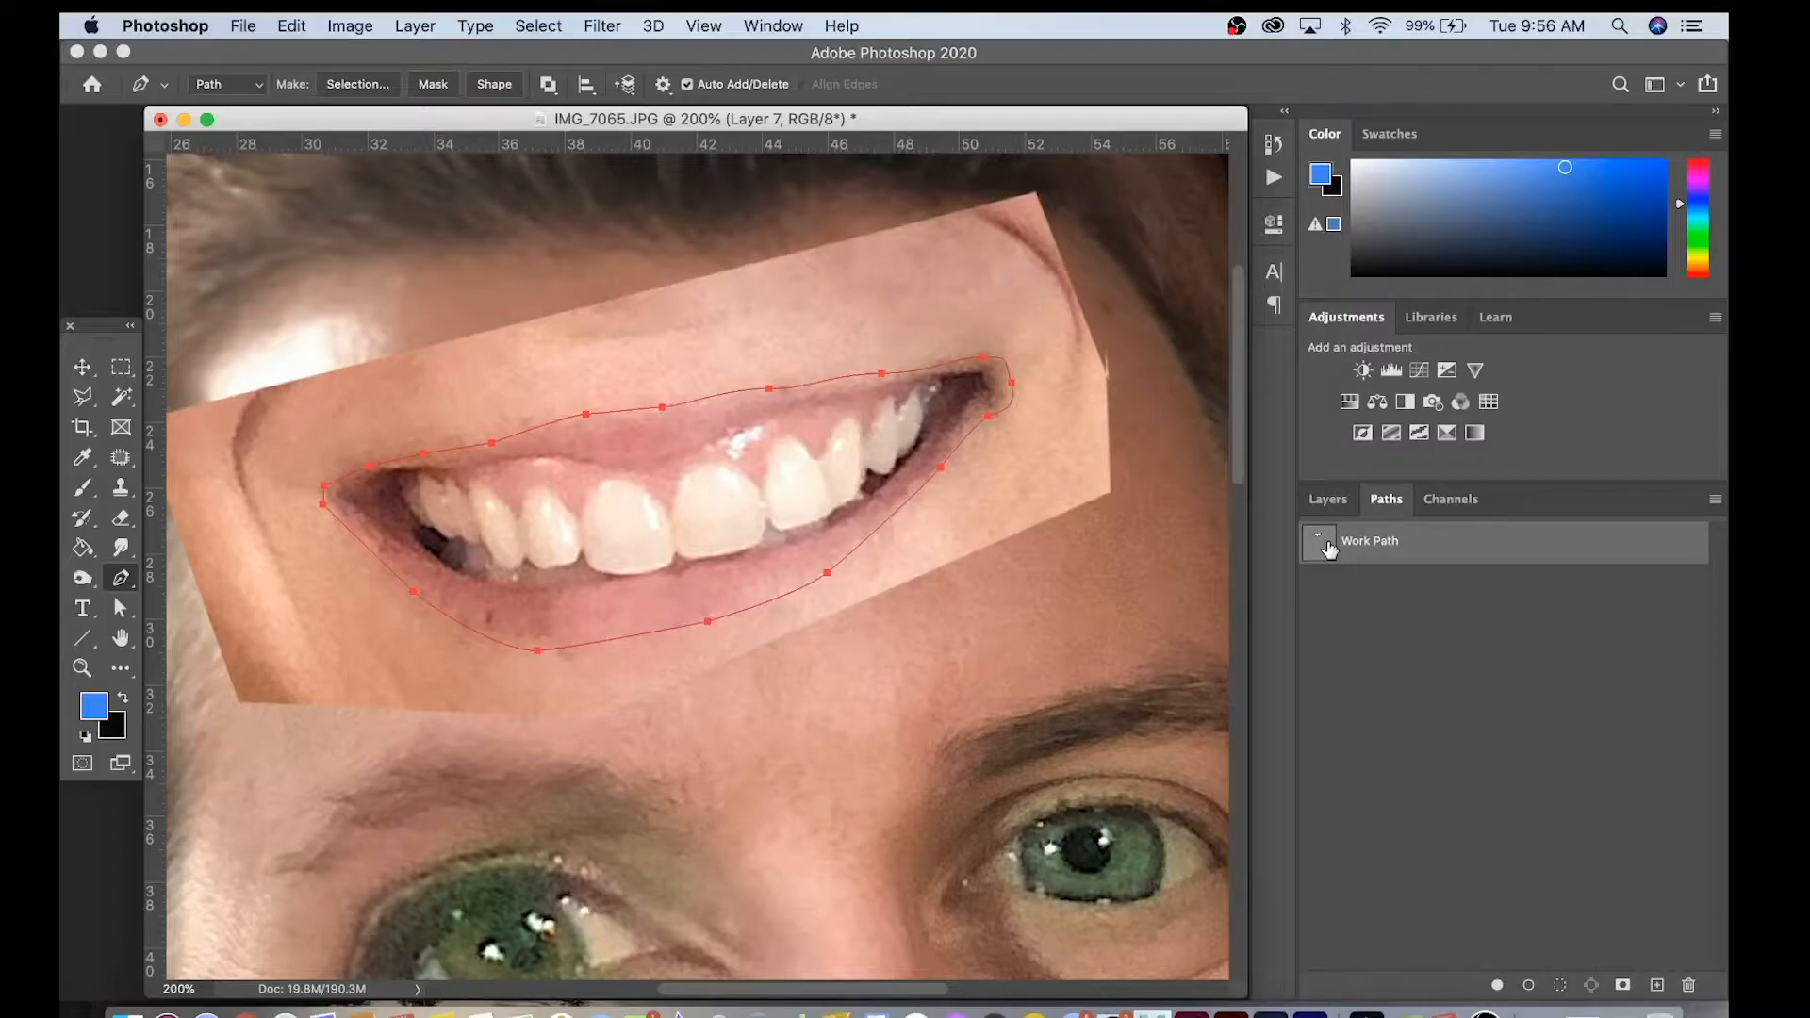
drag(1330, 549, 1318, 555)
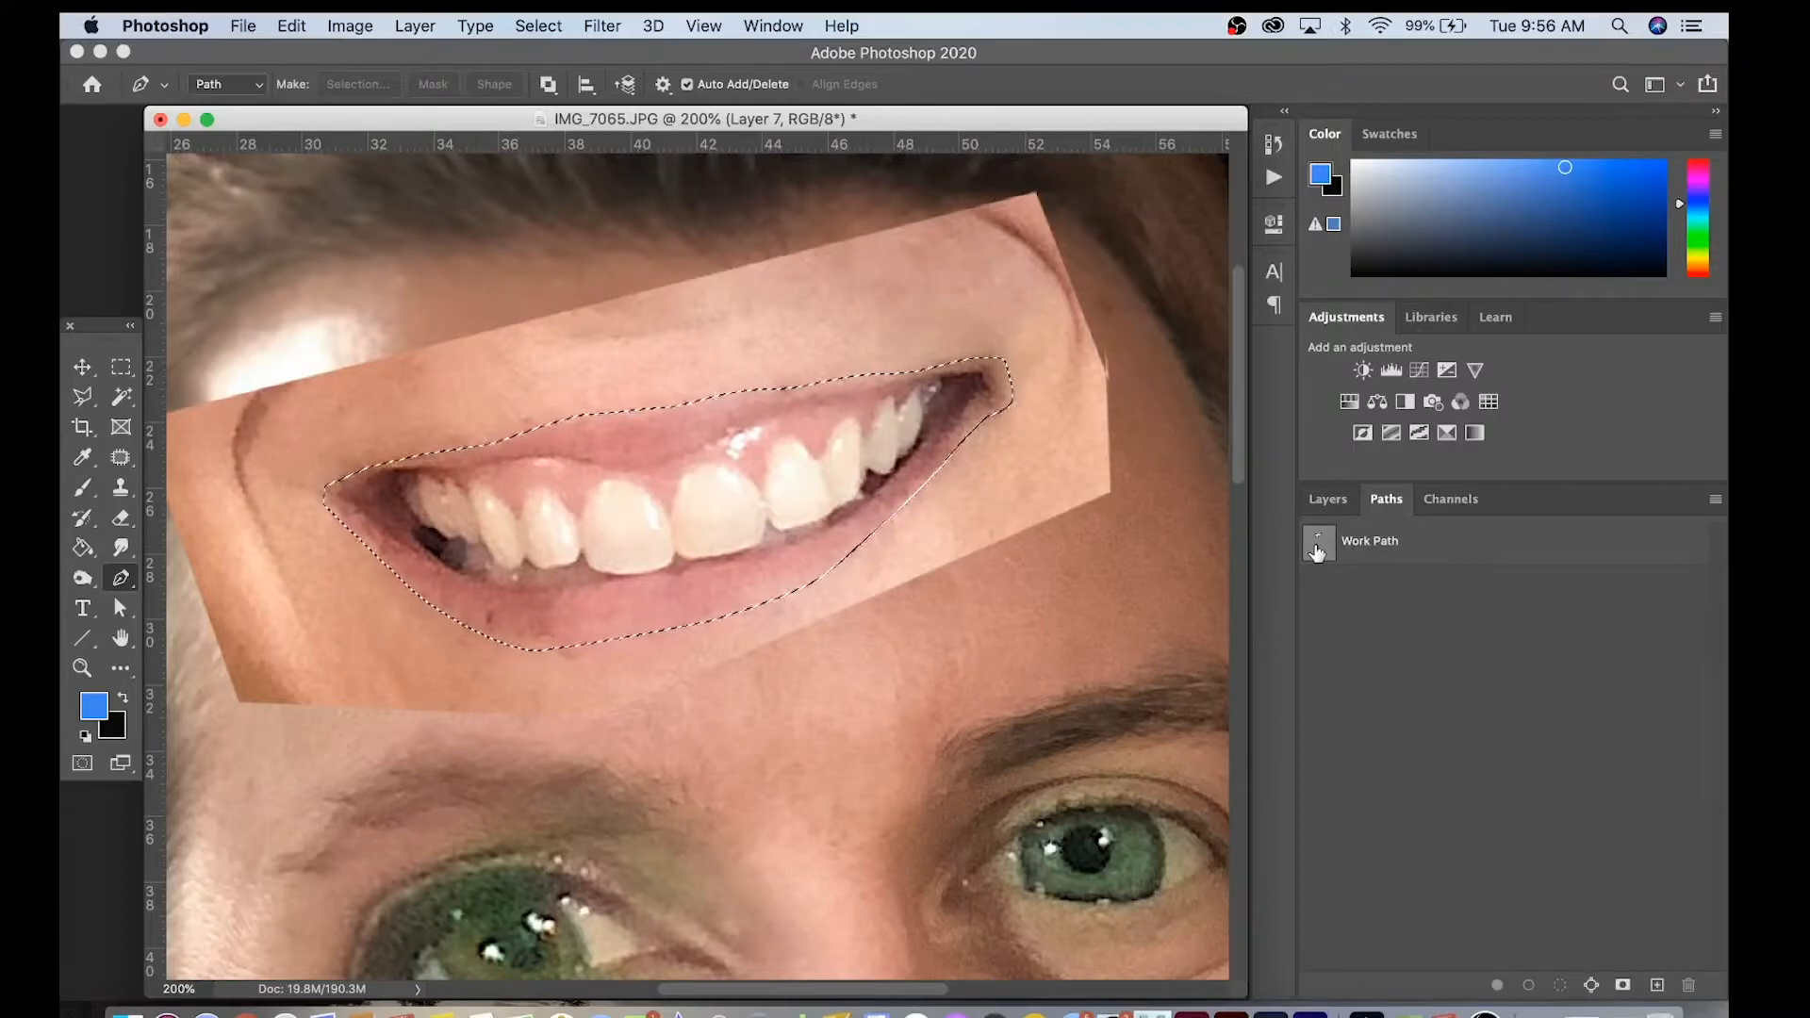
click(1329, 502)
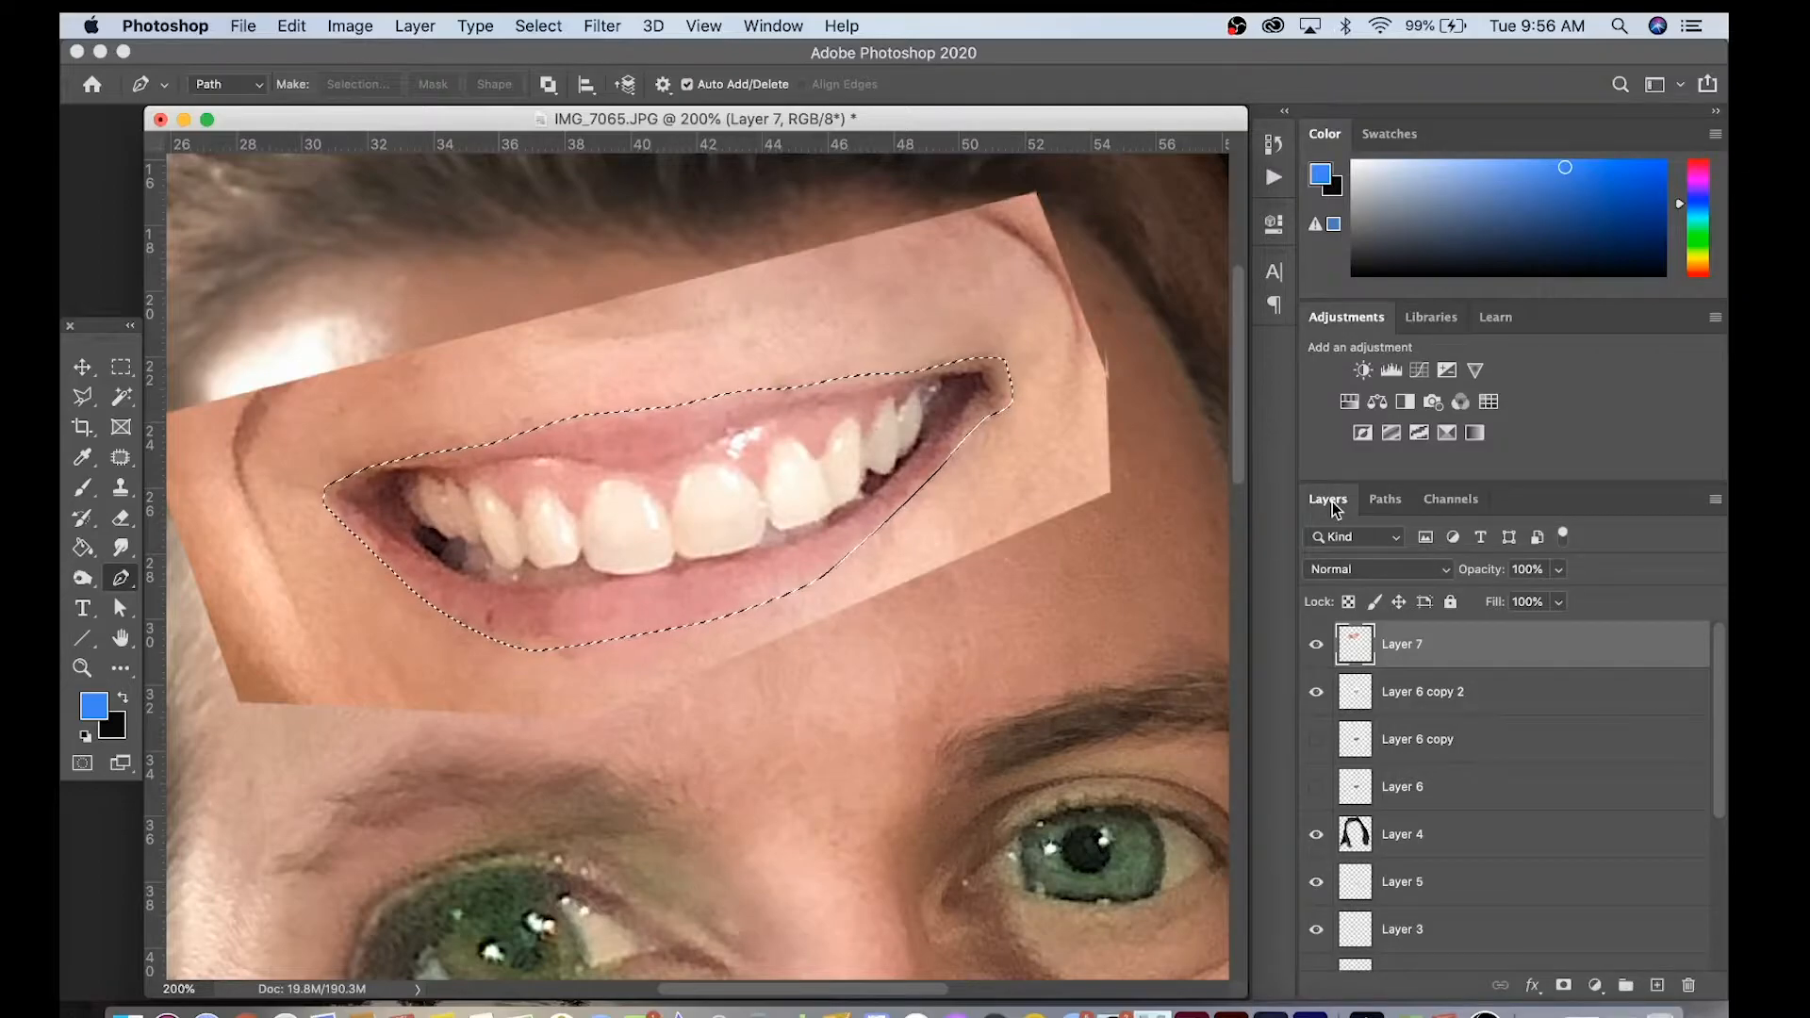
key(super+c)
key(super+v)
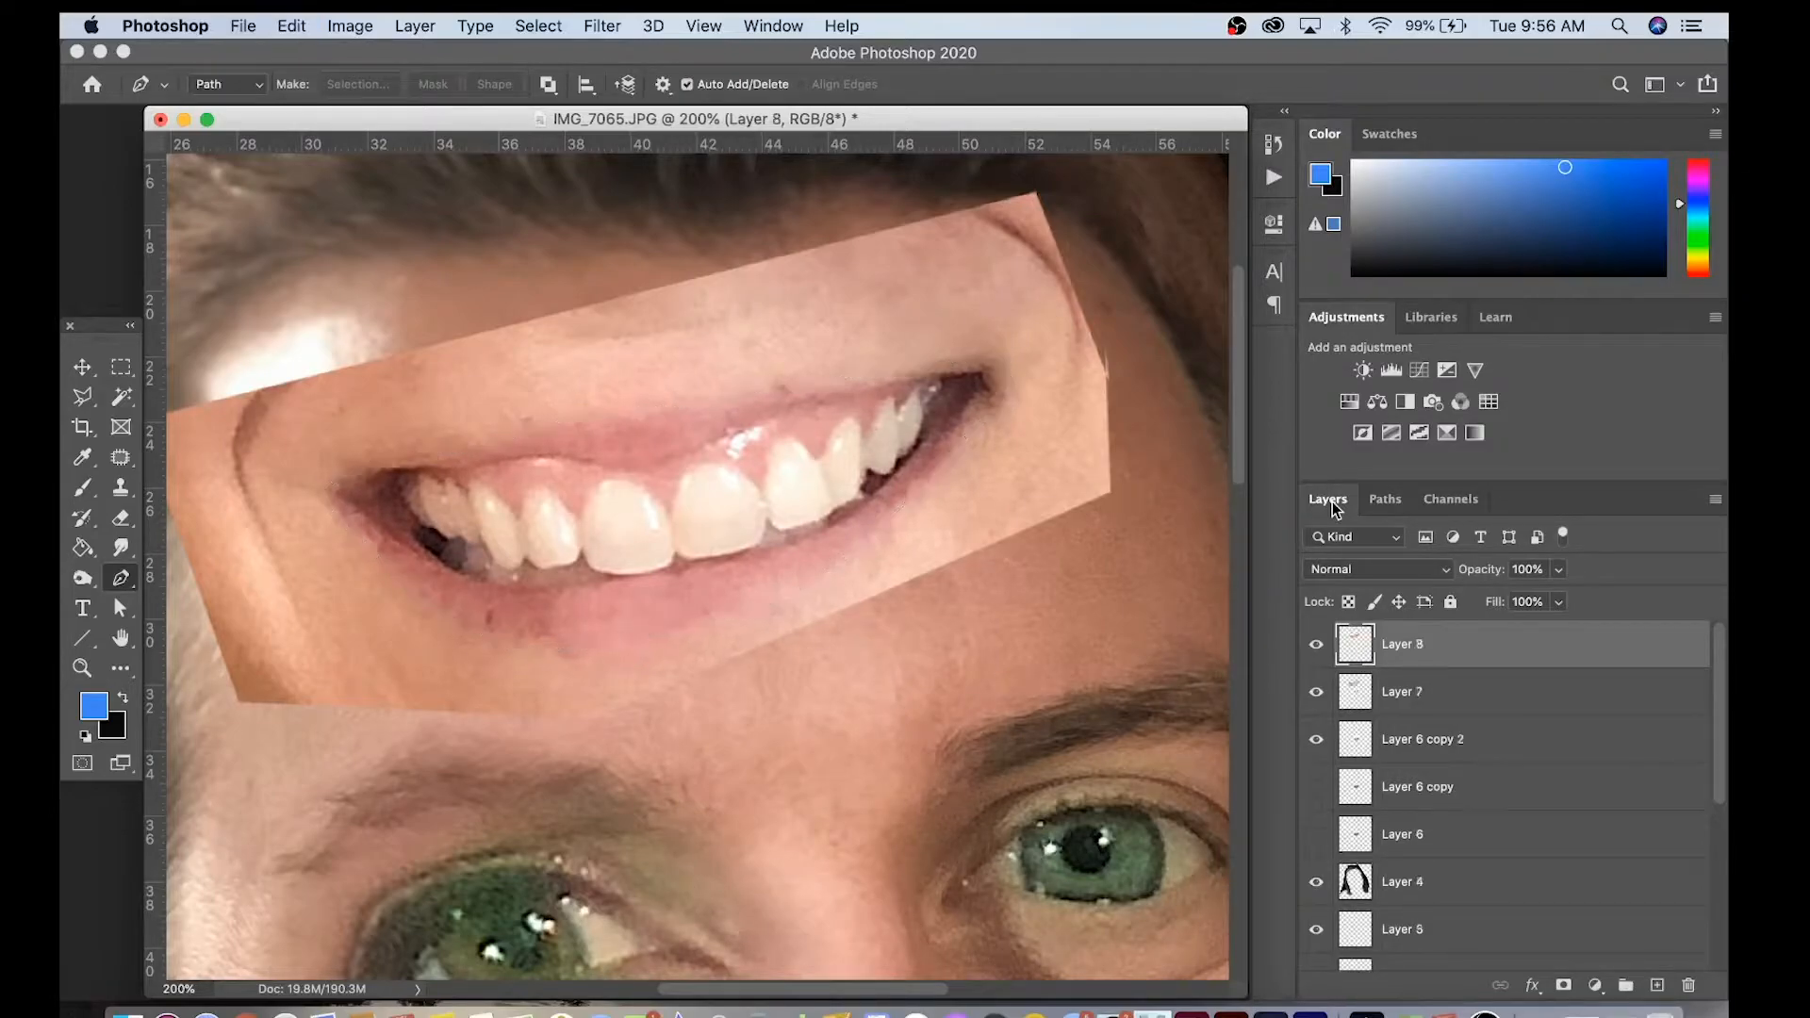
click(1314, 697)
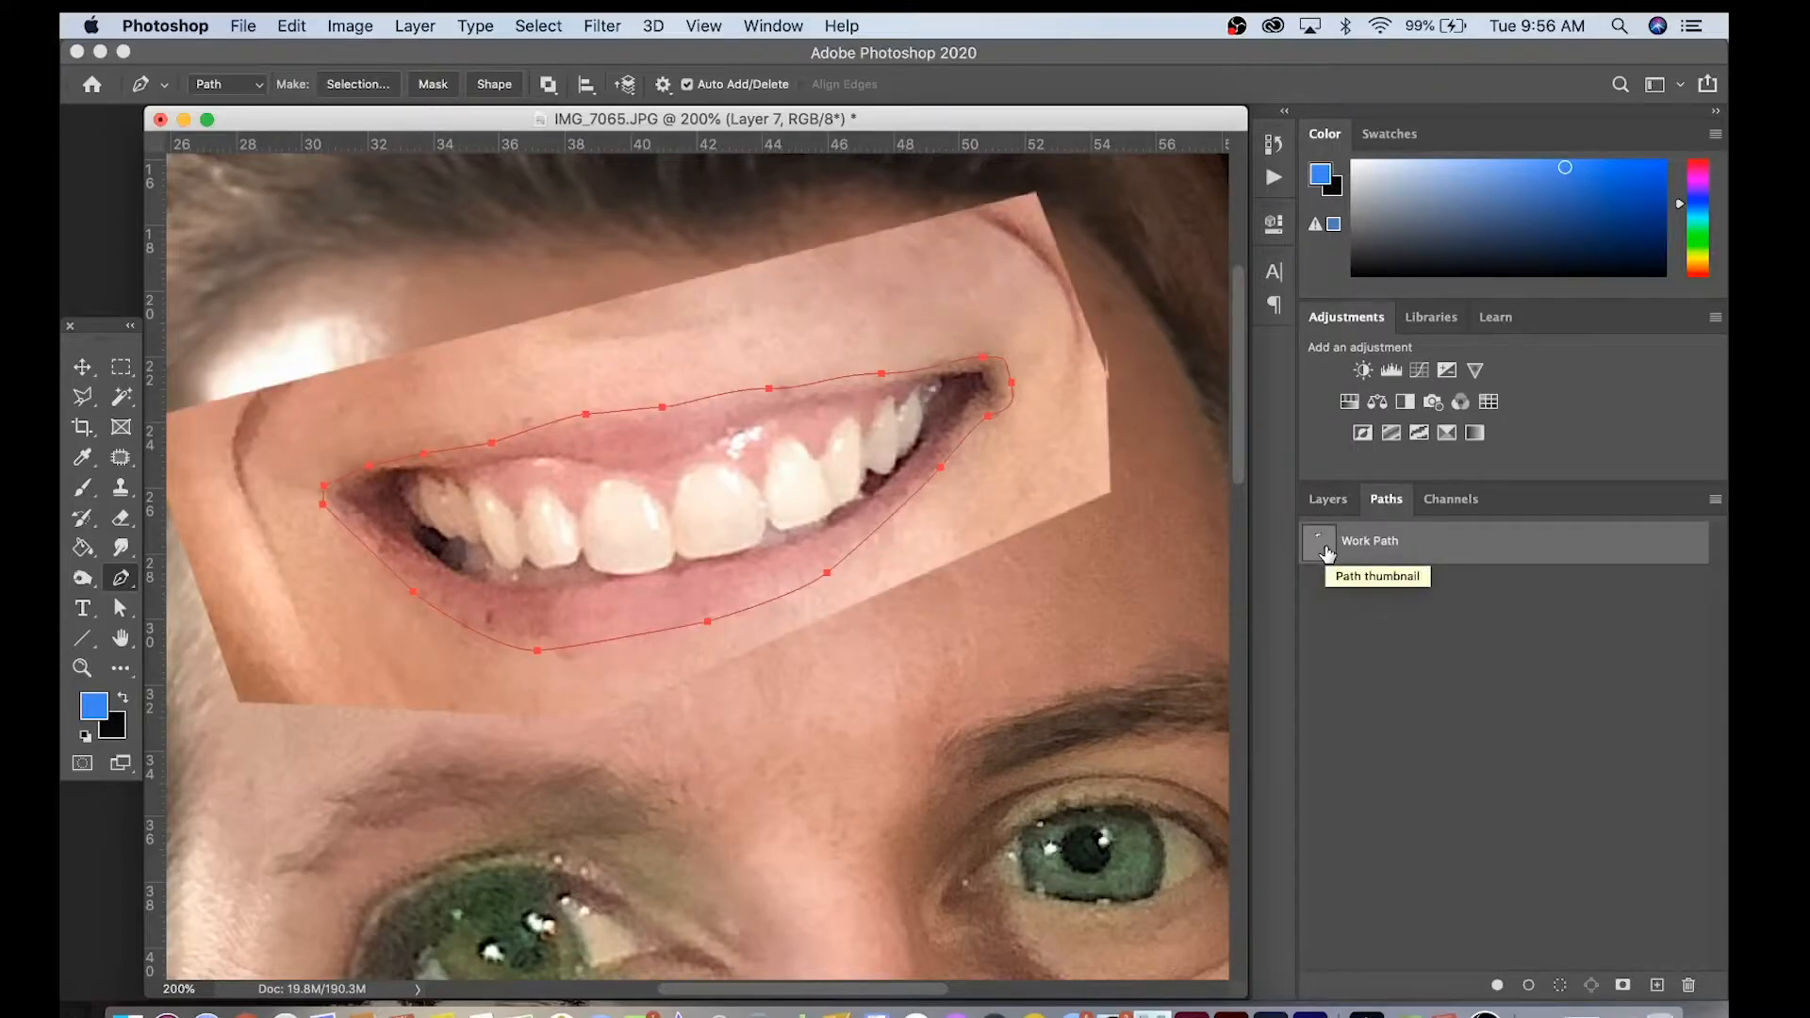
Load the lip path as a selection and turn it into a layer mask on Layer 7.
click(1328, 500)
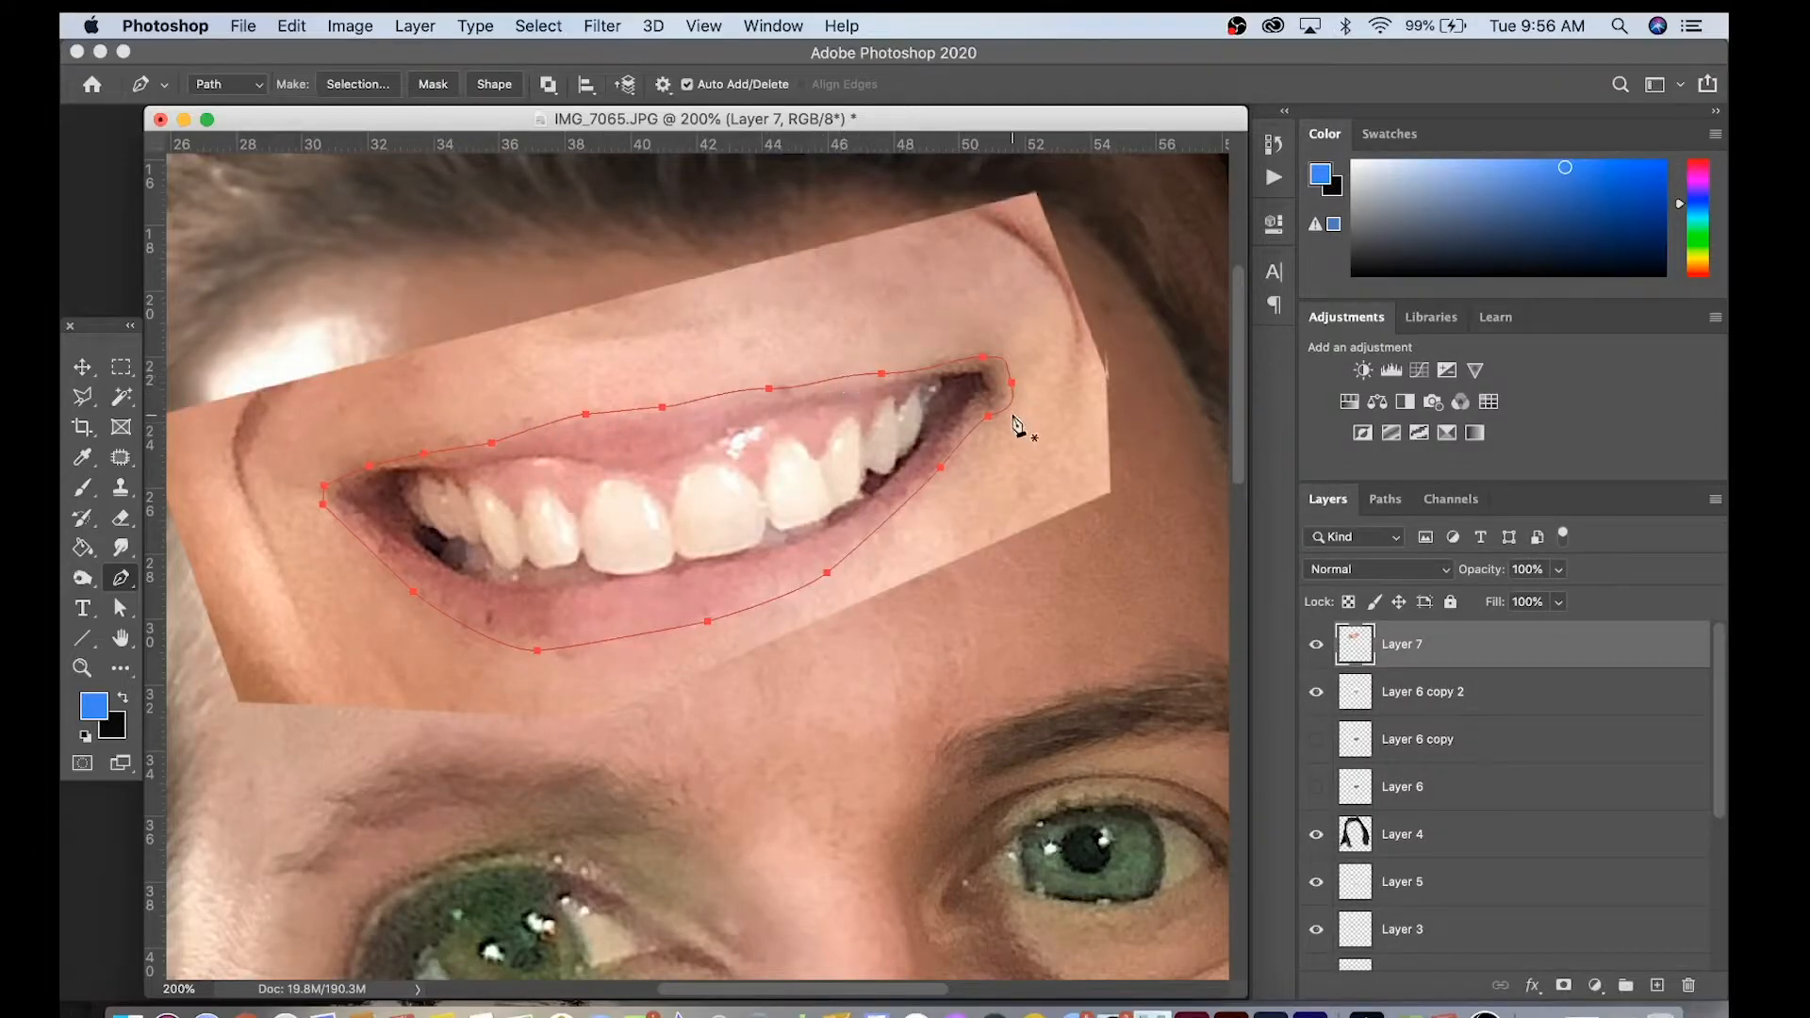
click(1386, 499)
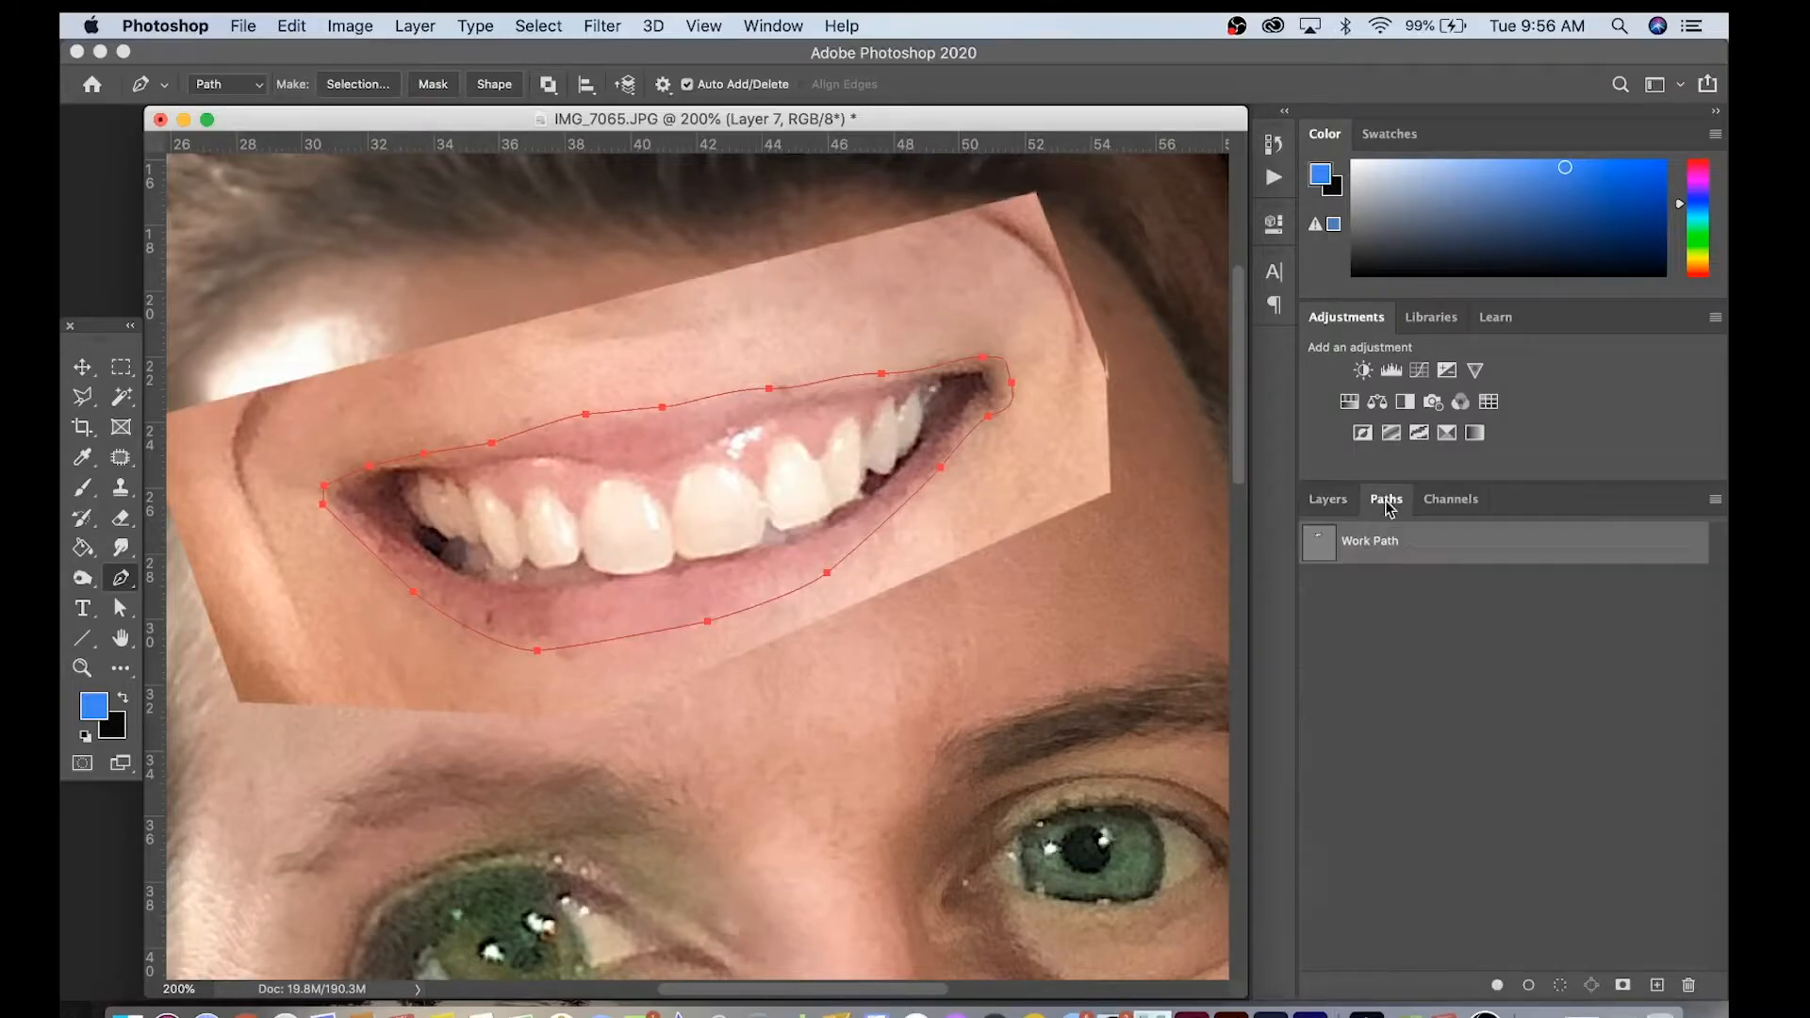
drag(1324, 550, 1325, 554)
super+click(1325, 554)
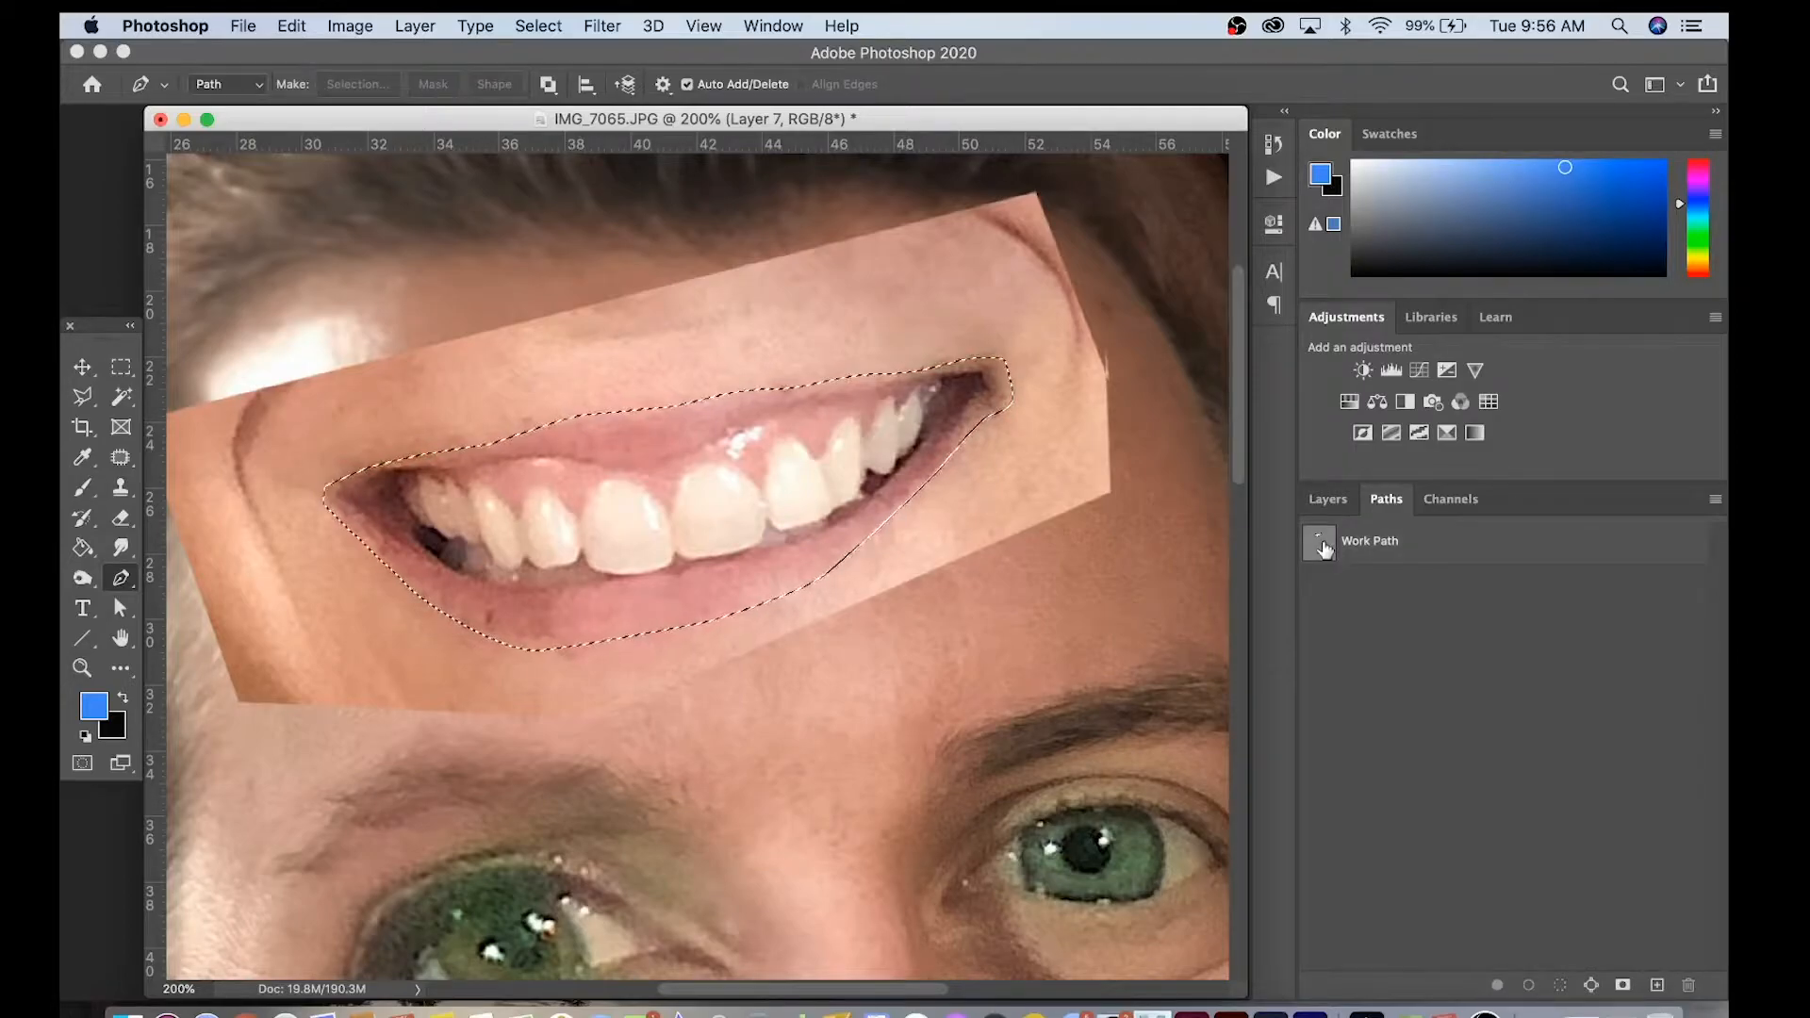
click(1337, 507)
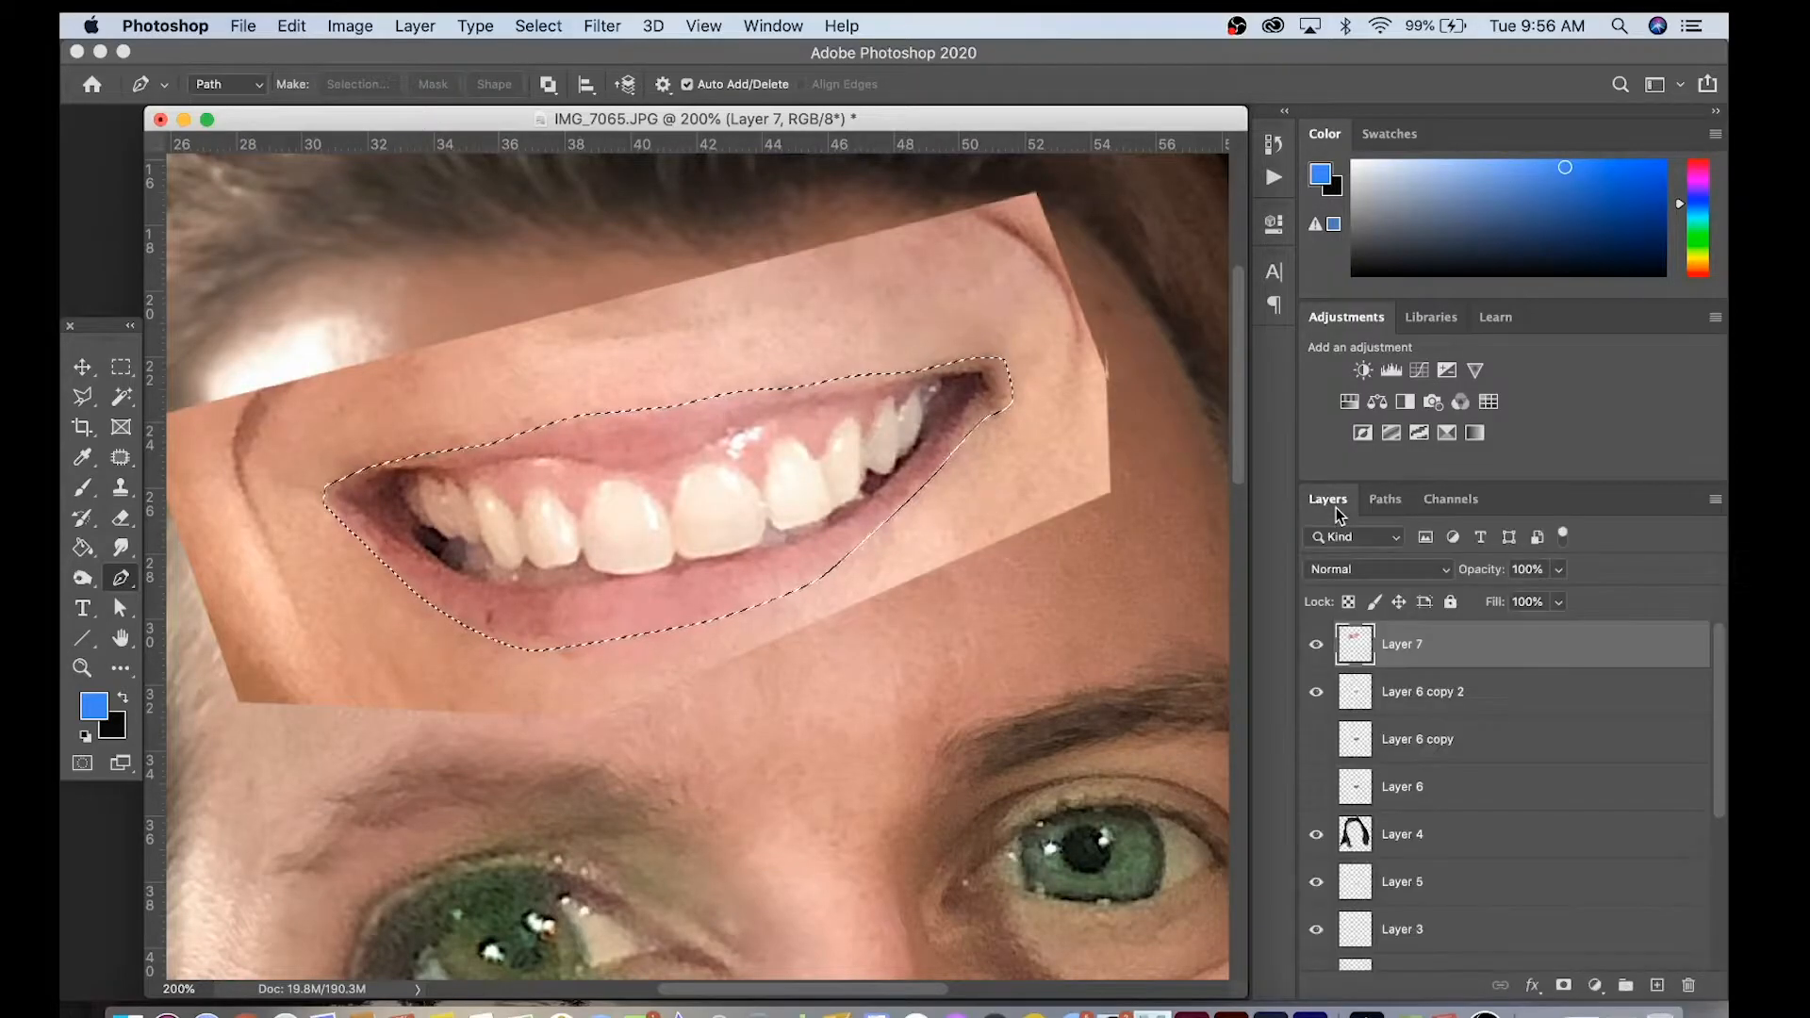
click(1566, 987)
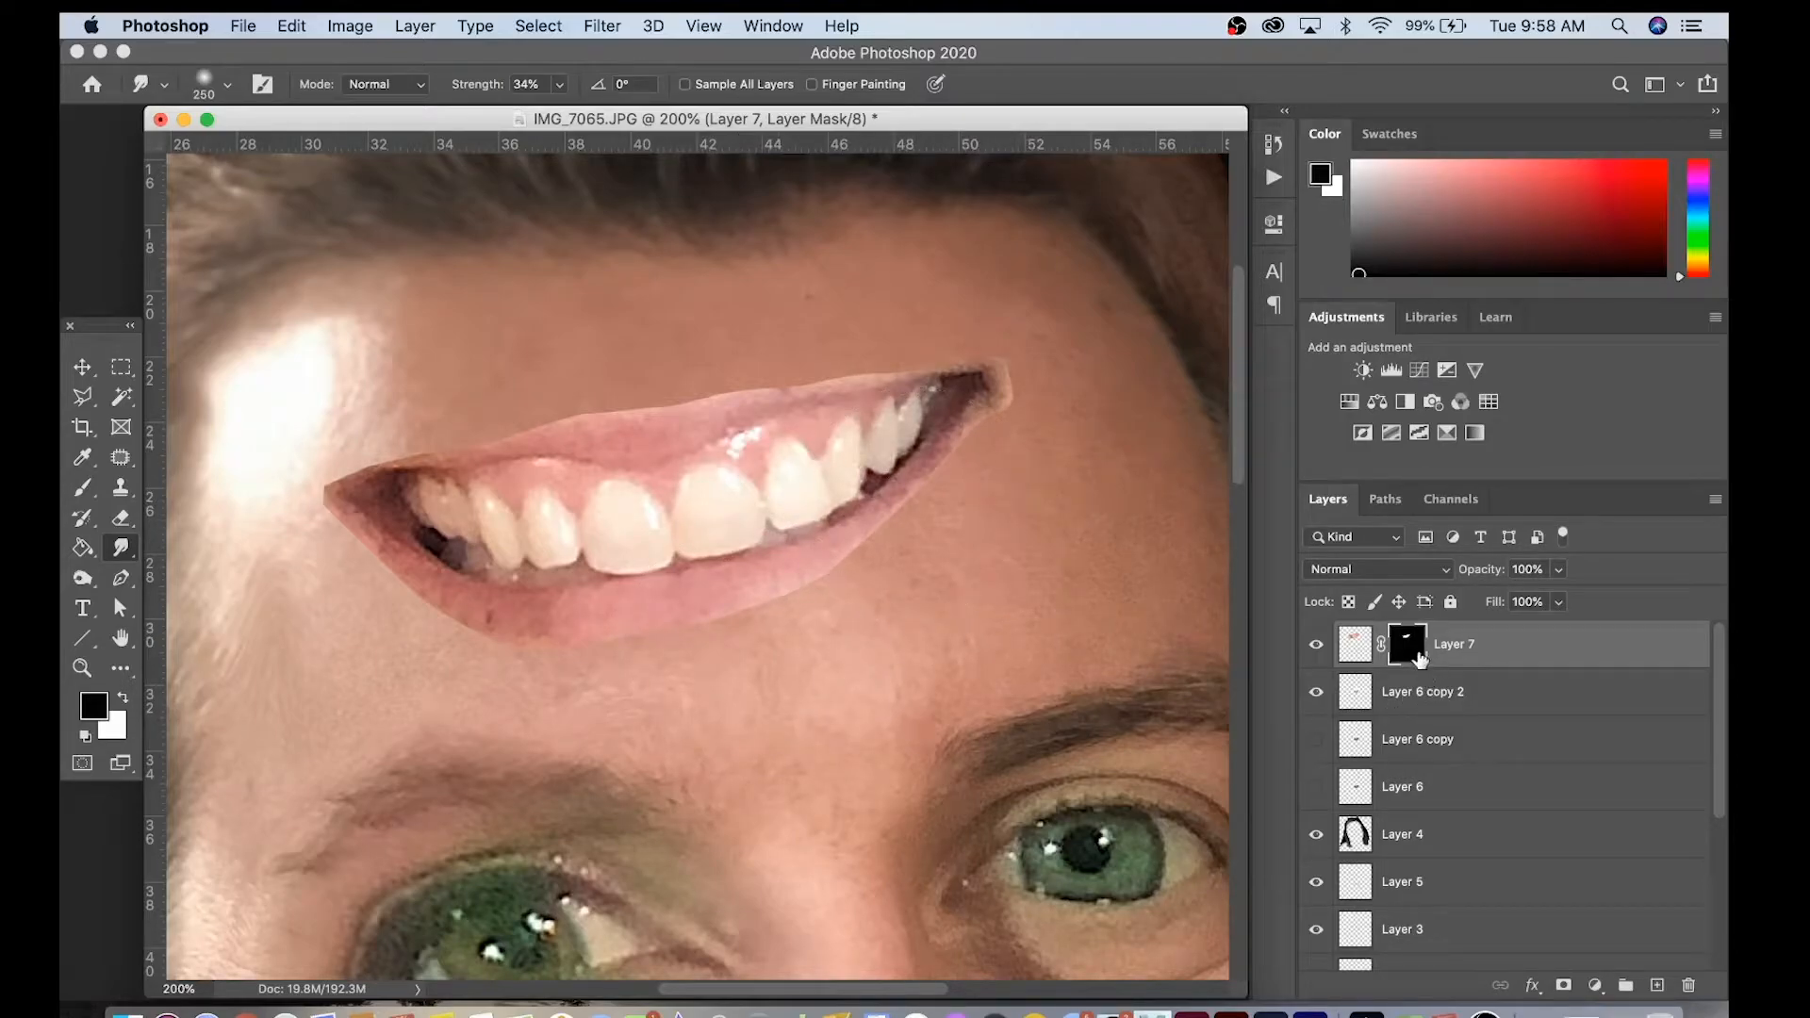
Feather the edge of Layer 7's mask with Select and Mask.
click(558, 28)
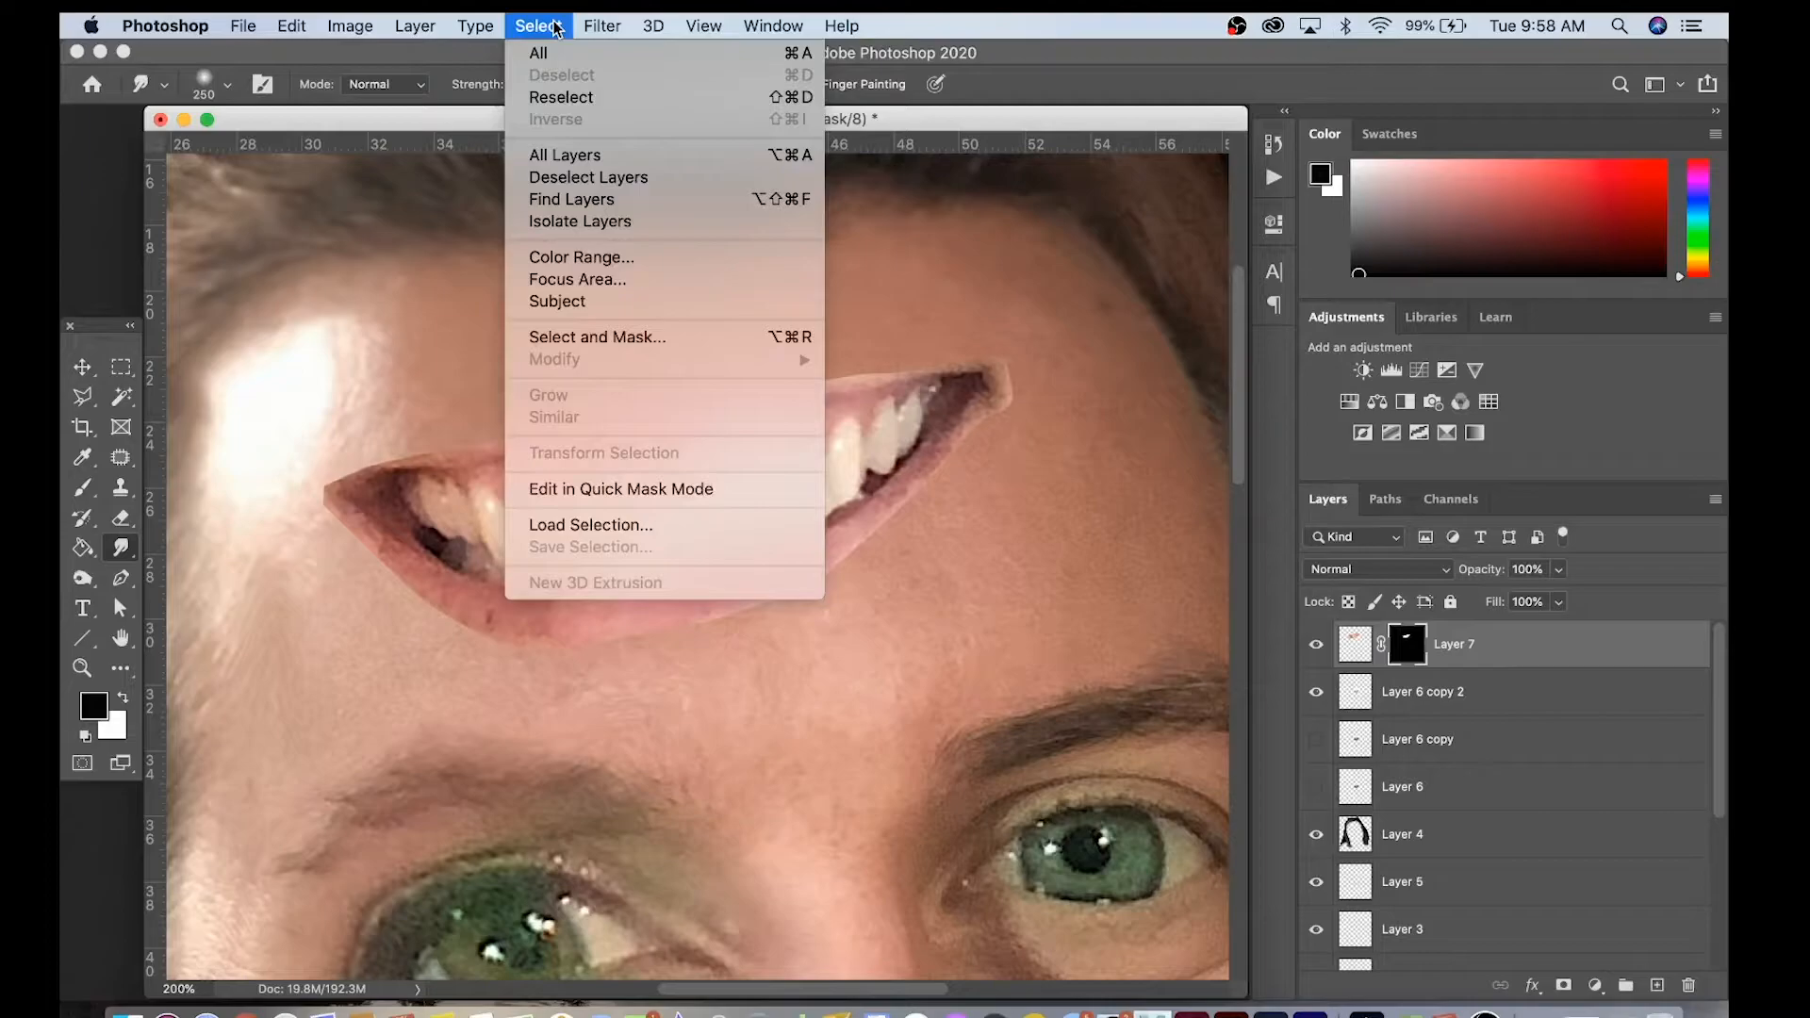
click(577, 340)
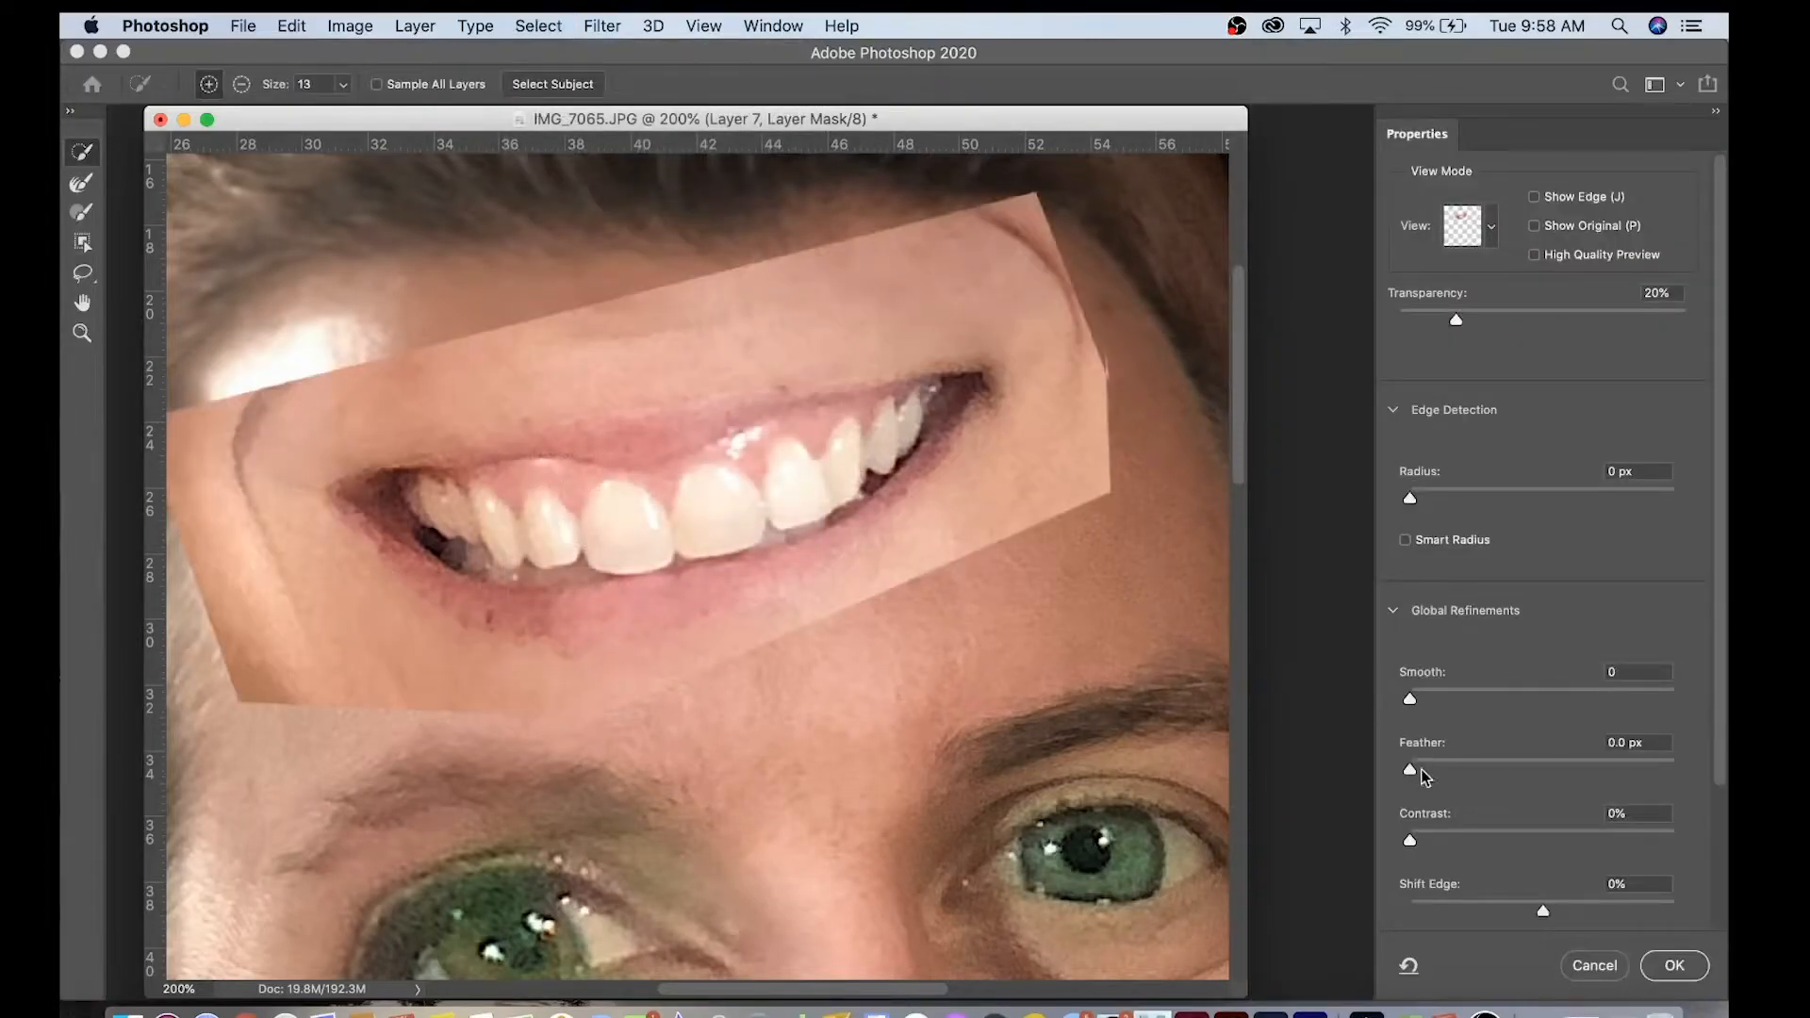
click(1427, 772)
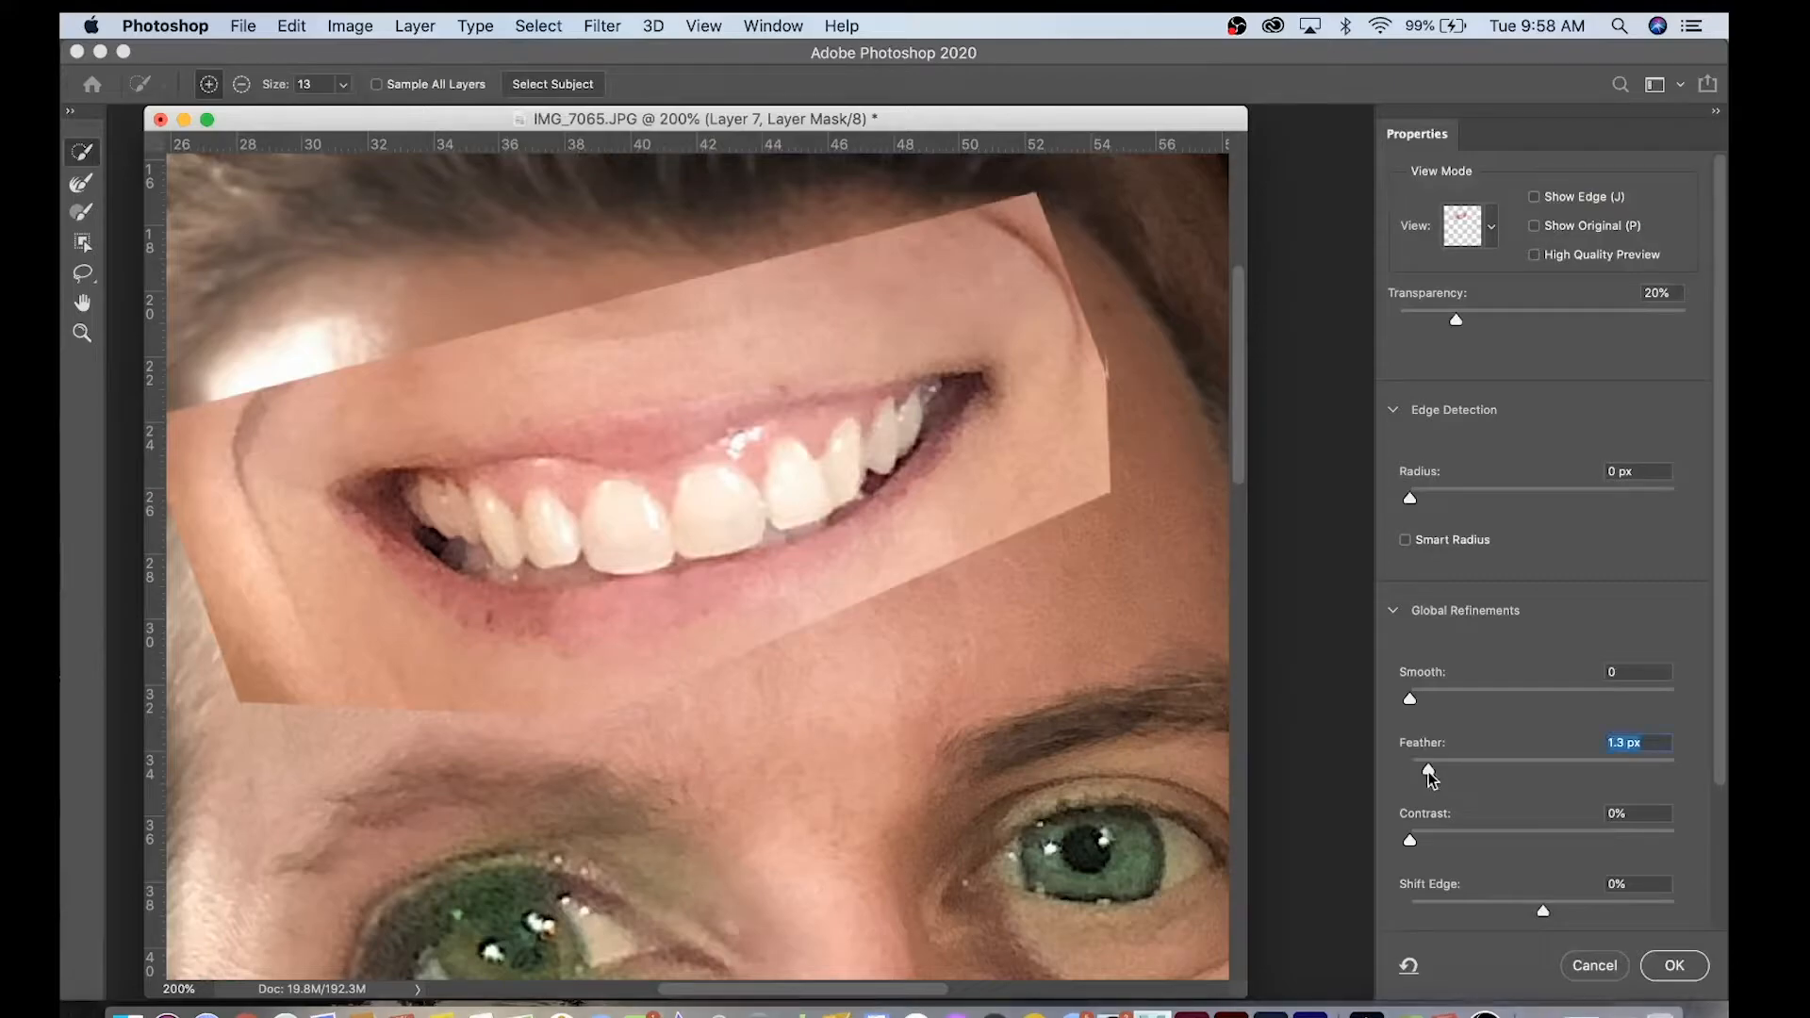
drag(1429, 771, 1440, 765)
click(1675, 966)
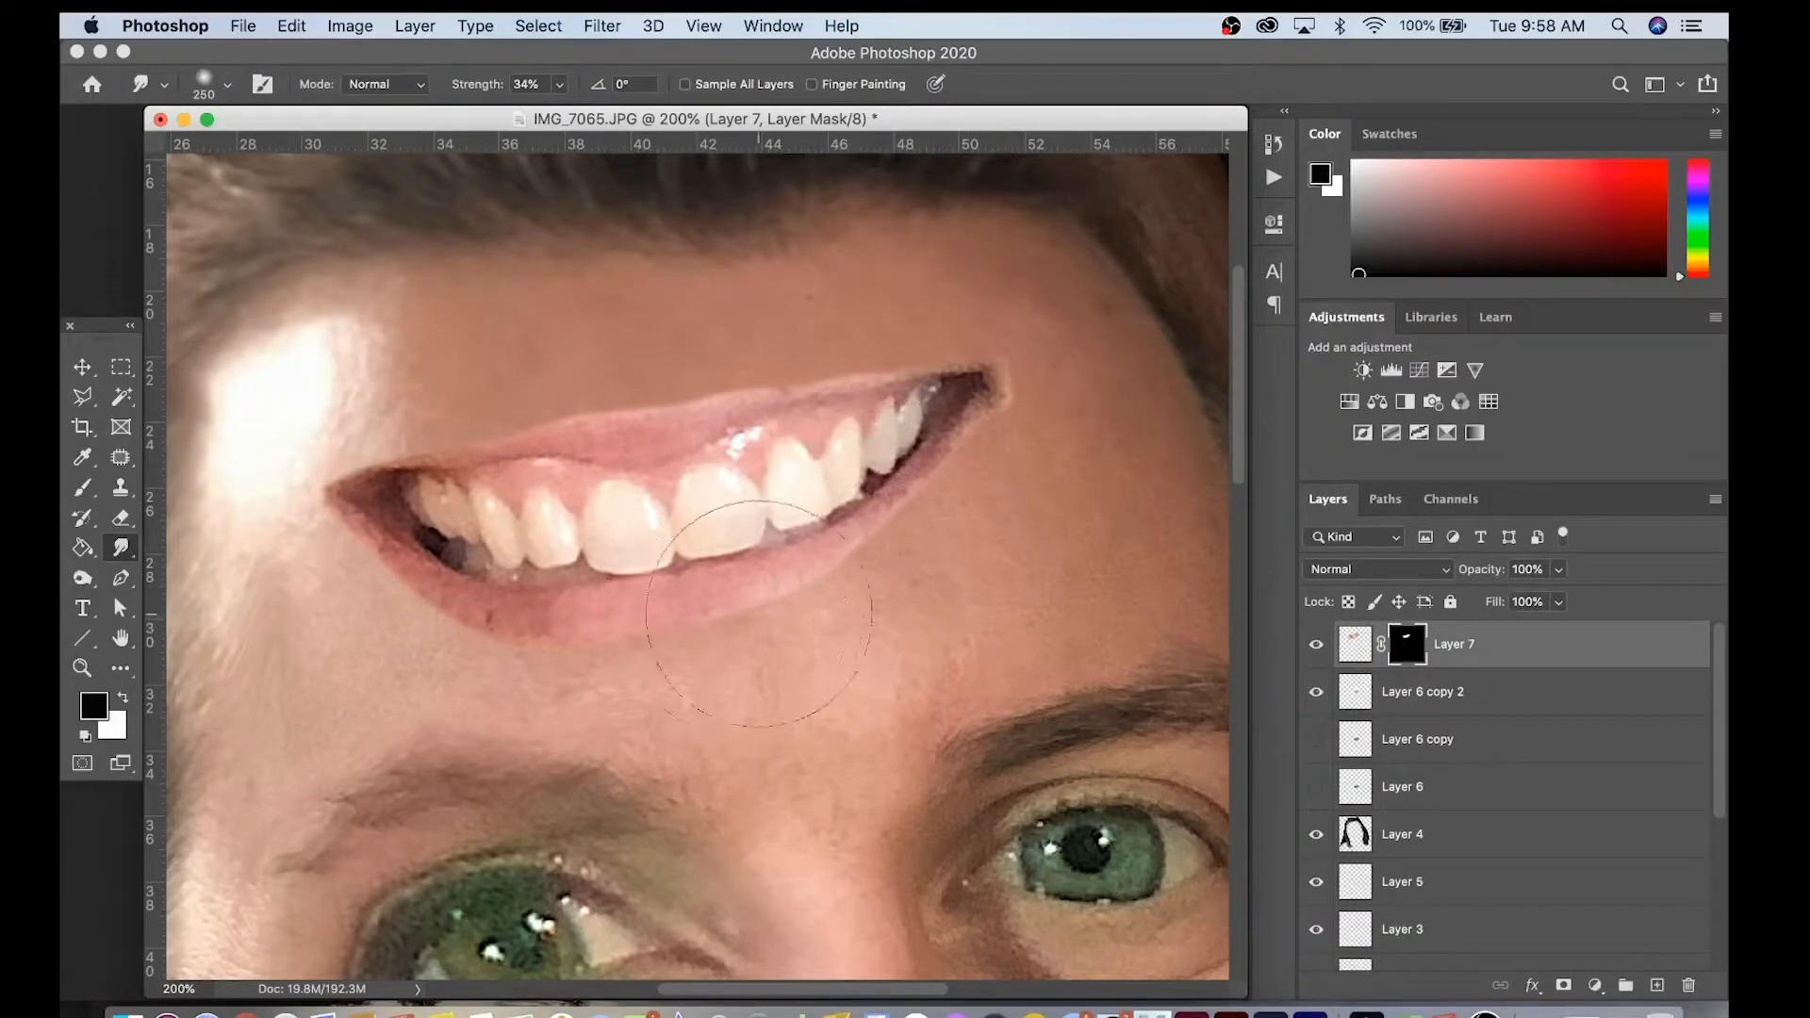
mouse_move(938, 448)
mouse_down()
mouse_move(871, 541)
mouse_move(844, 542)
mouse_move(1013, 396)
mouse_up()
Smudge Layer 7's mask at 33% strength around the left corner and upper lip edge of the forehead mouth.
click(119, 554)
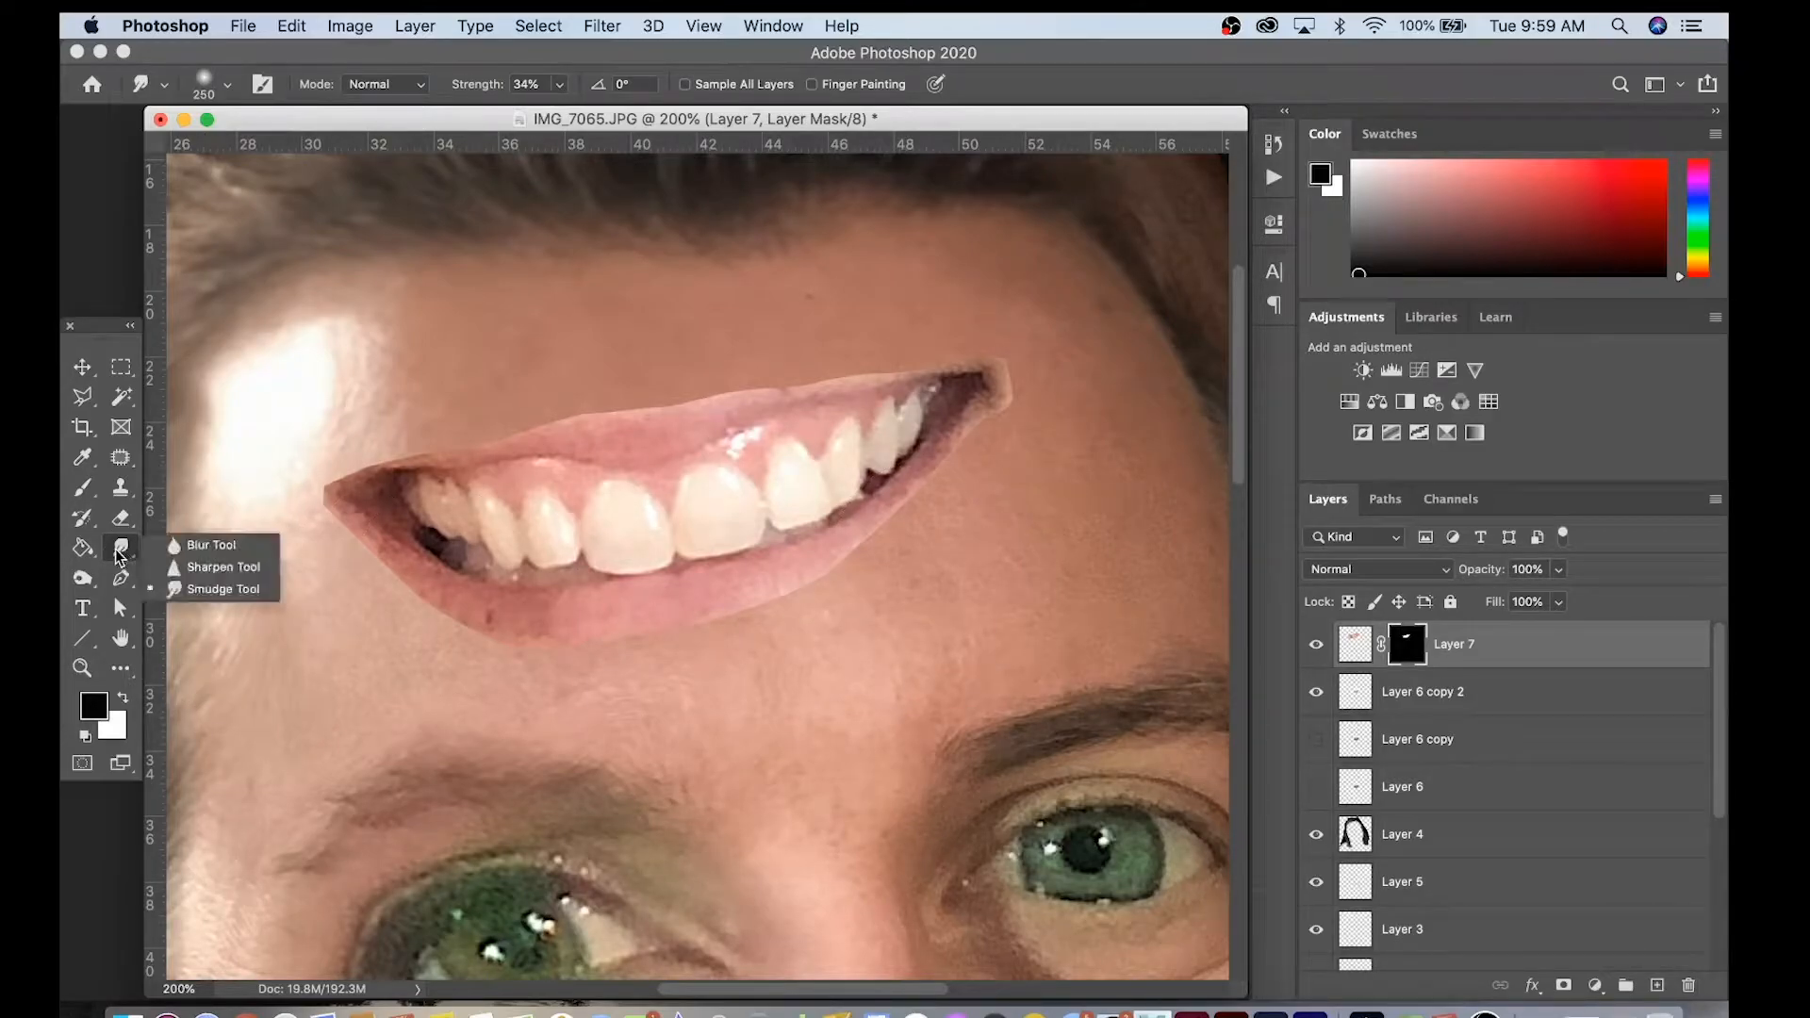
click(215, 589)
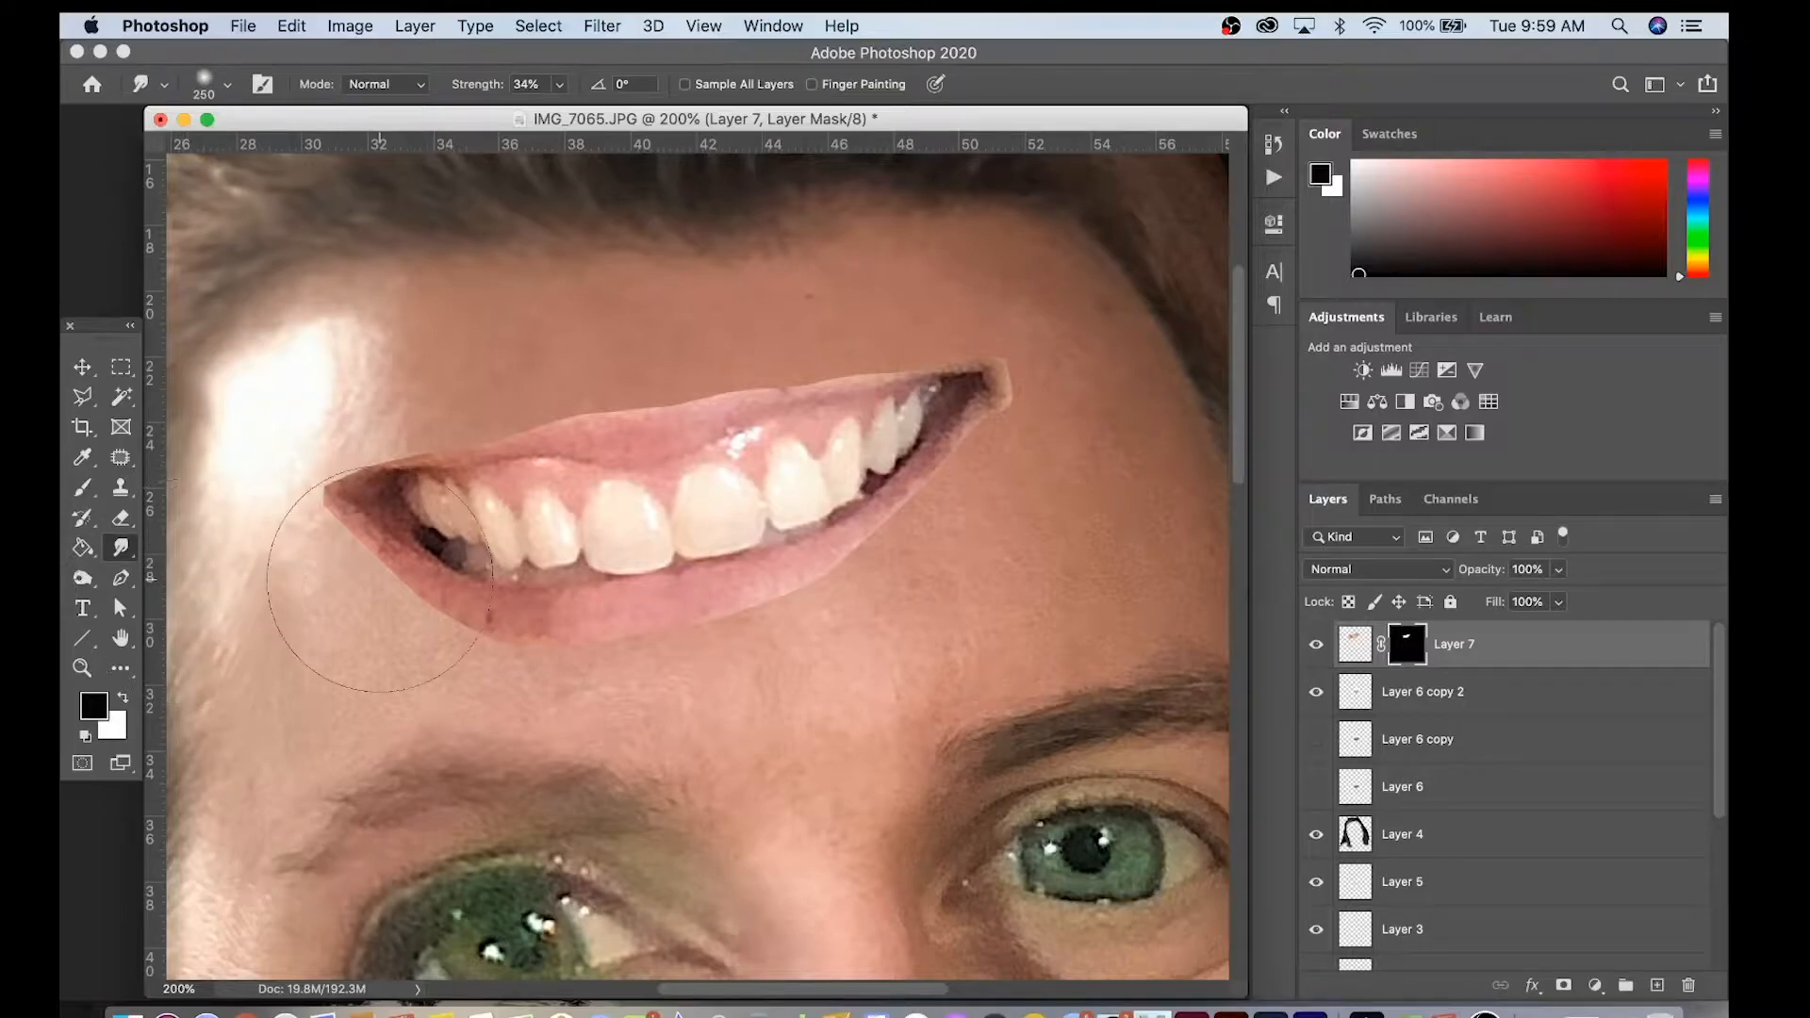
key(z)
click(392, 578)
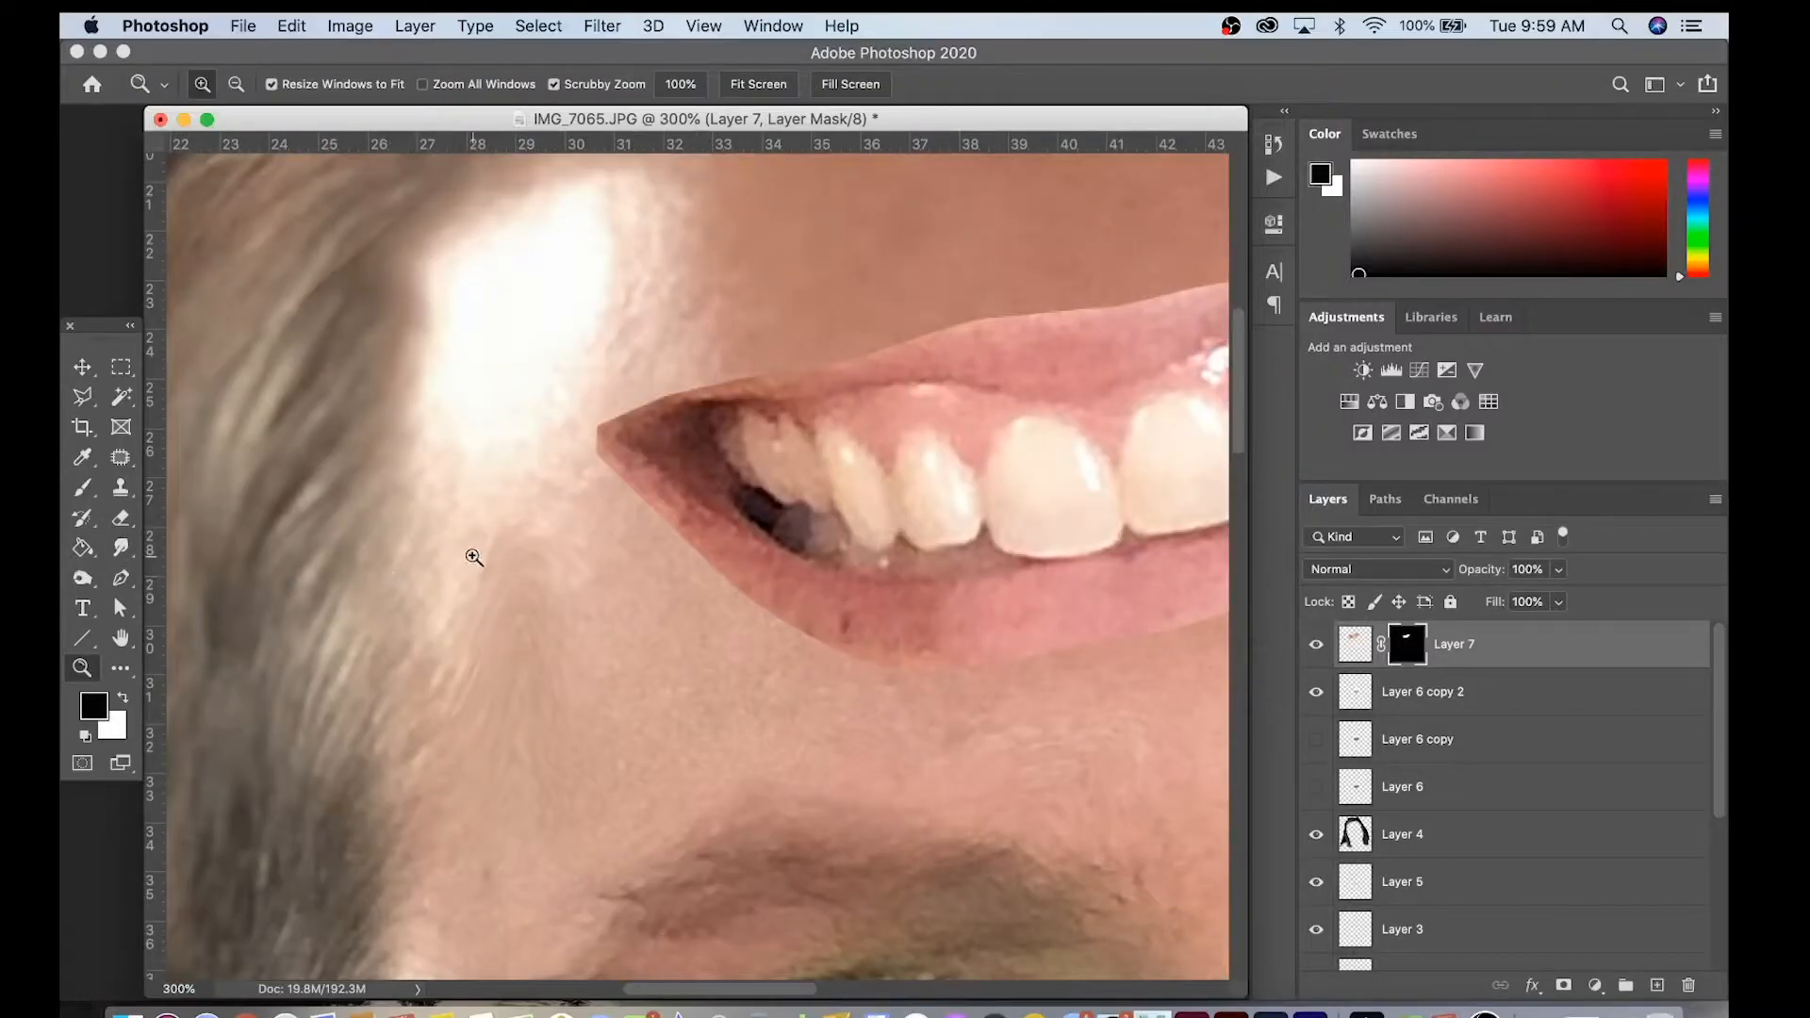
click(121, 549)
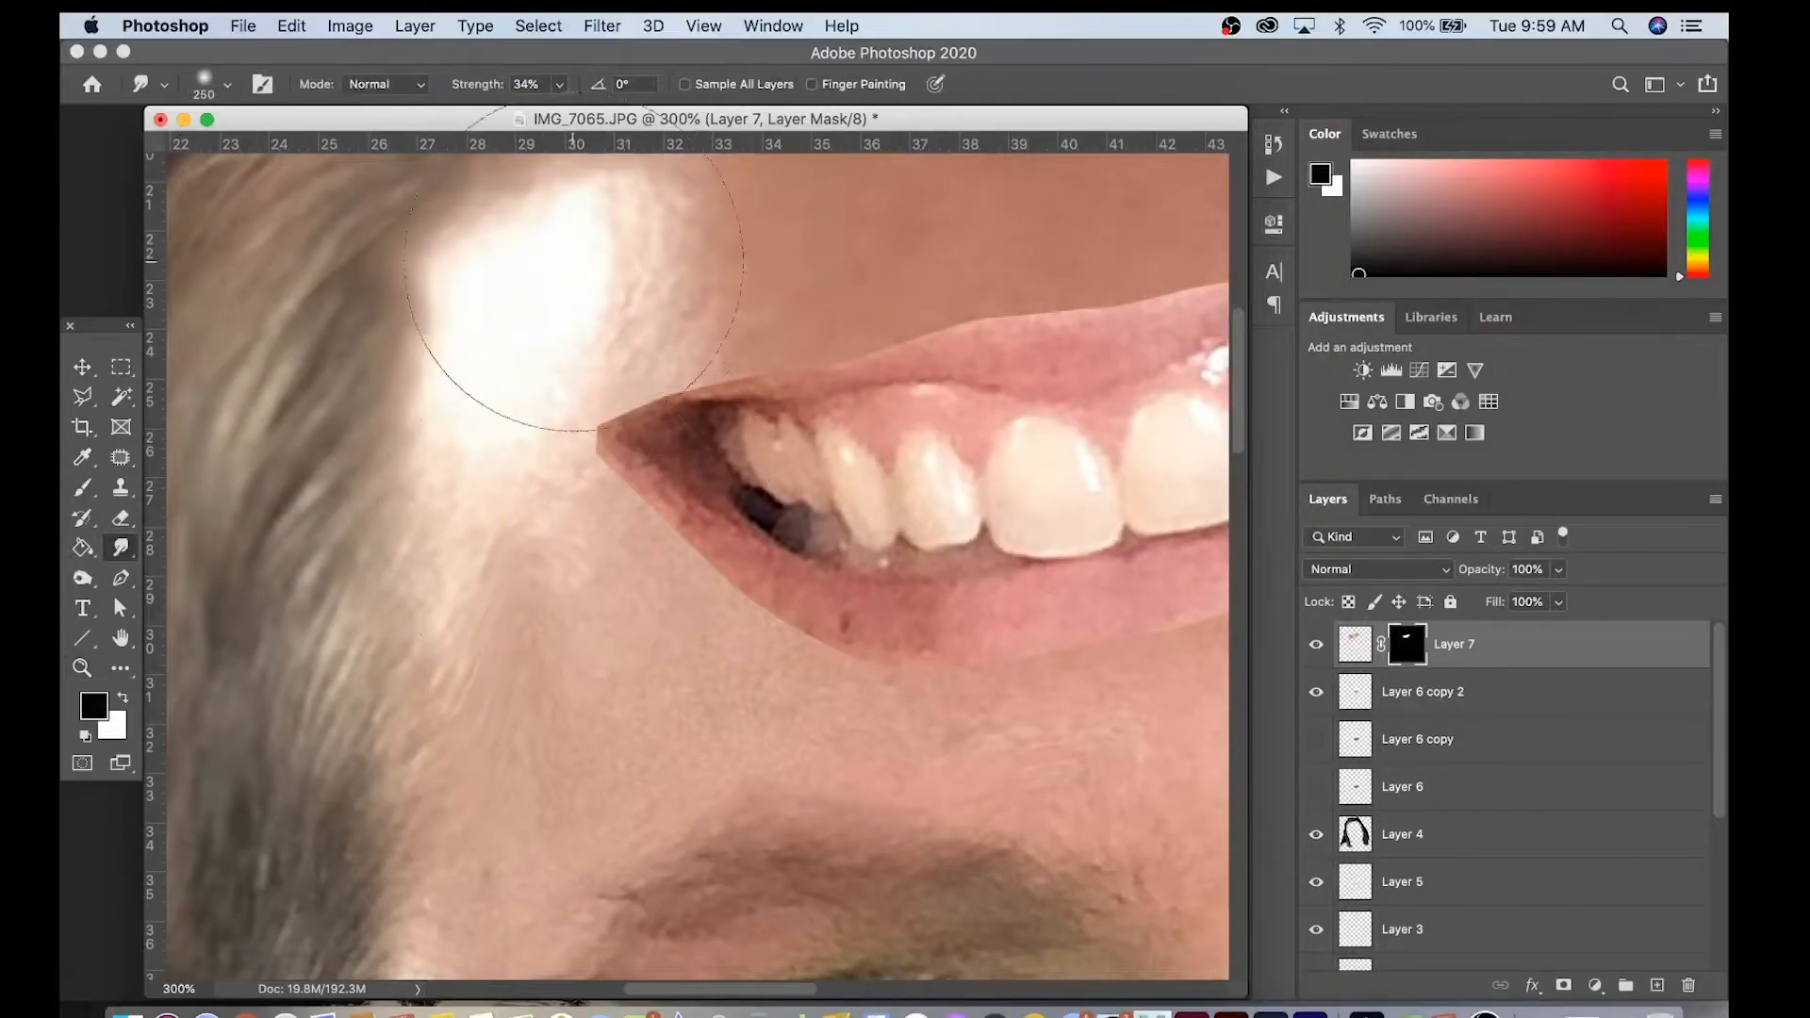
click(556, 86)
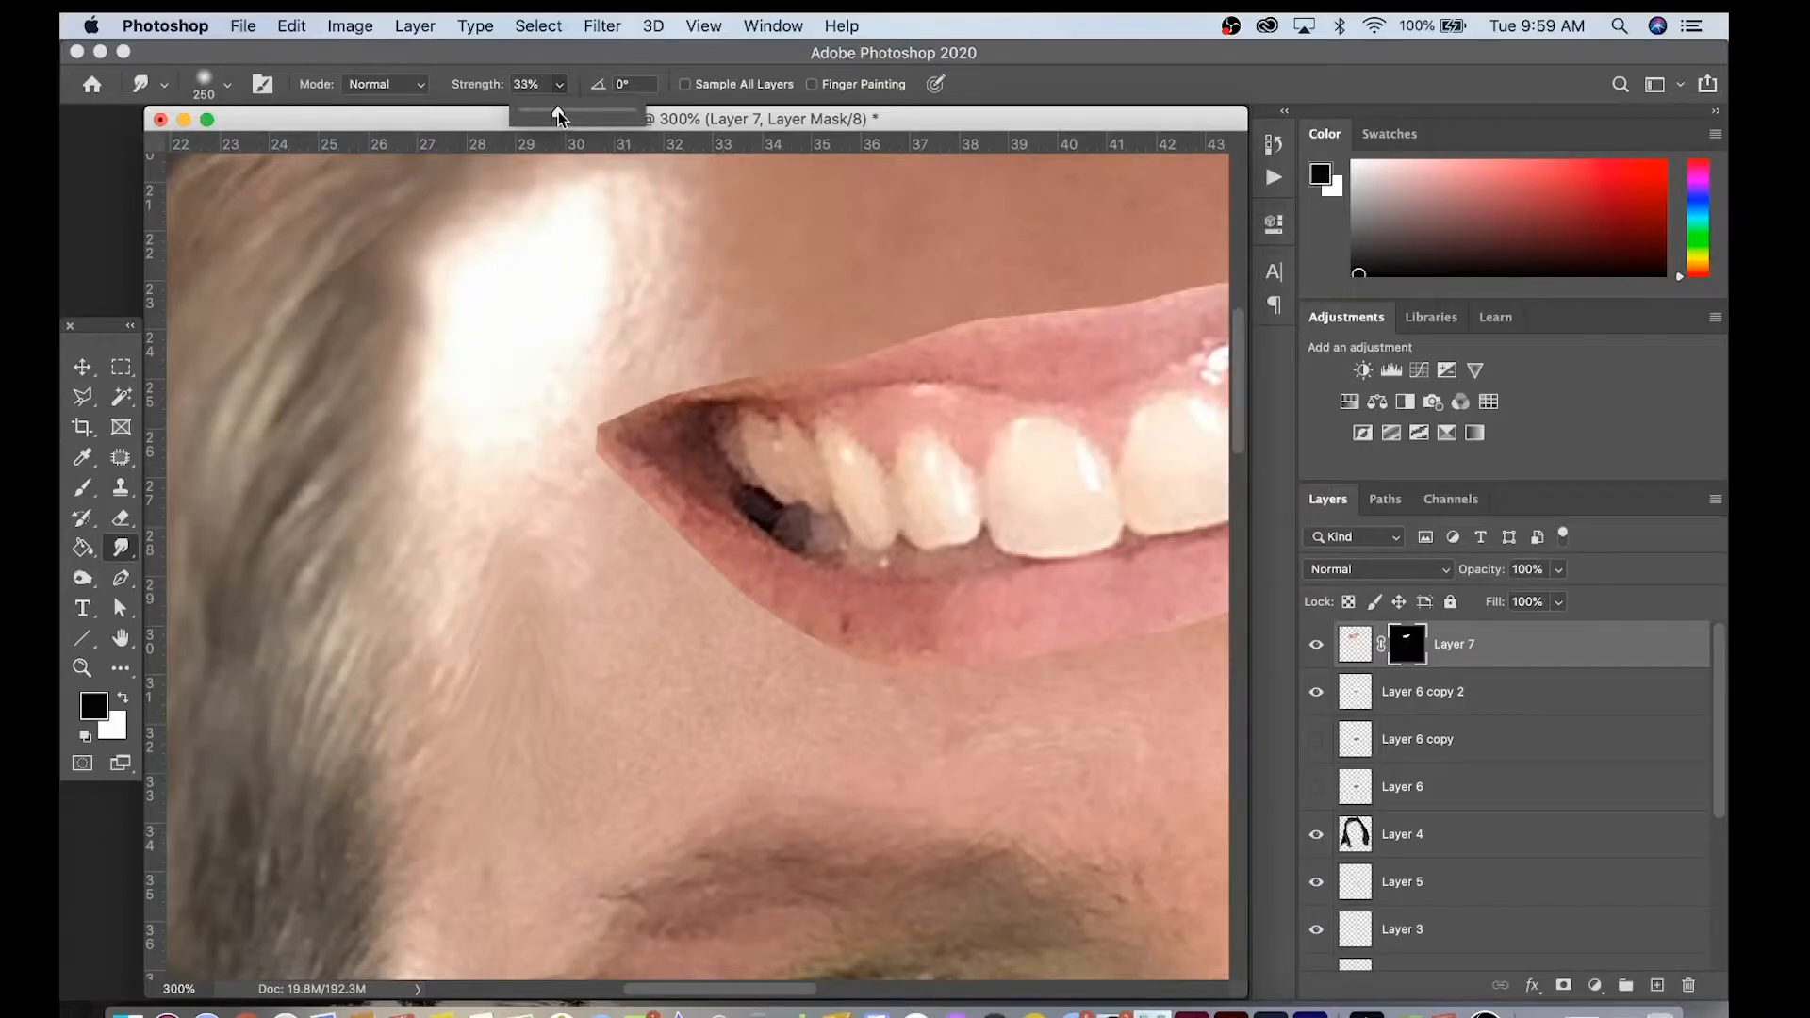
mouse_move(617, 498)
mouse_down()
mouse_move(624, 519)
mouse_move(637, 505)
mouse_up()
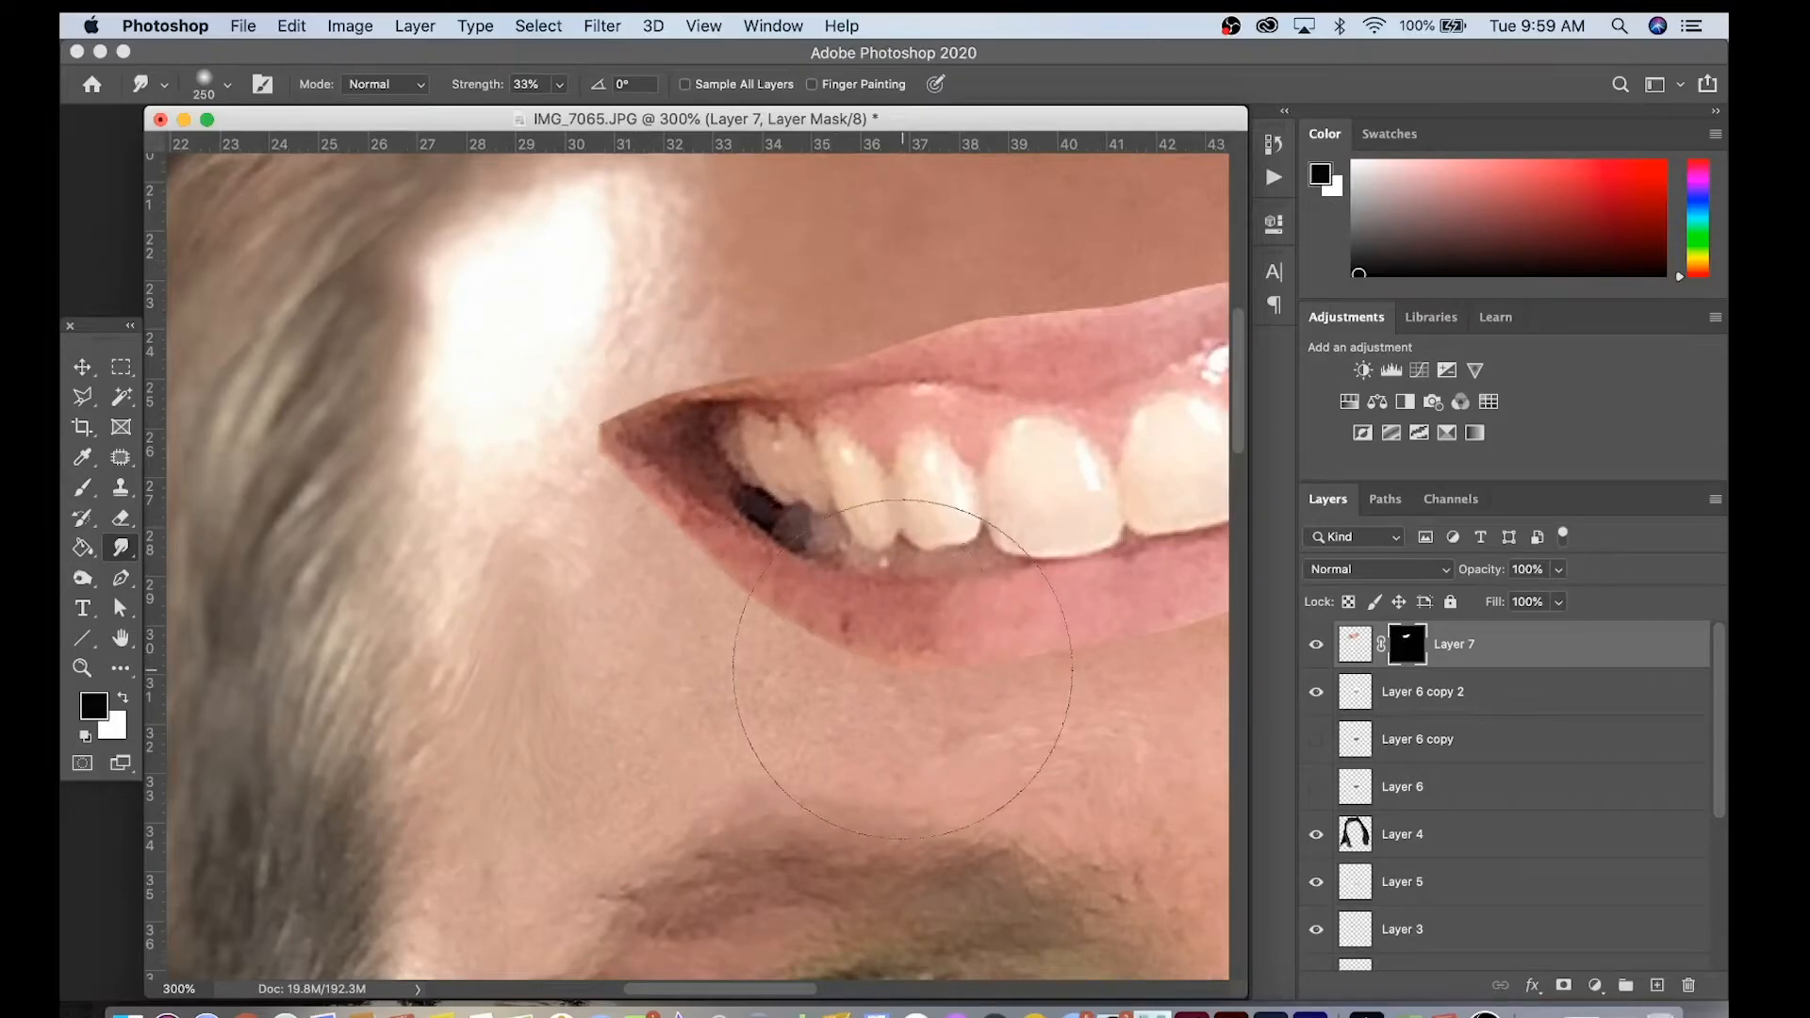
drag(906, 321, 1010, 404)
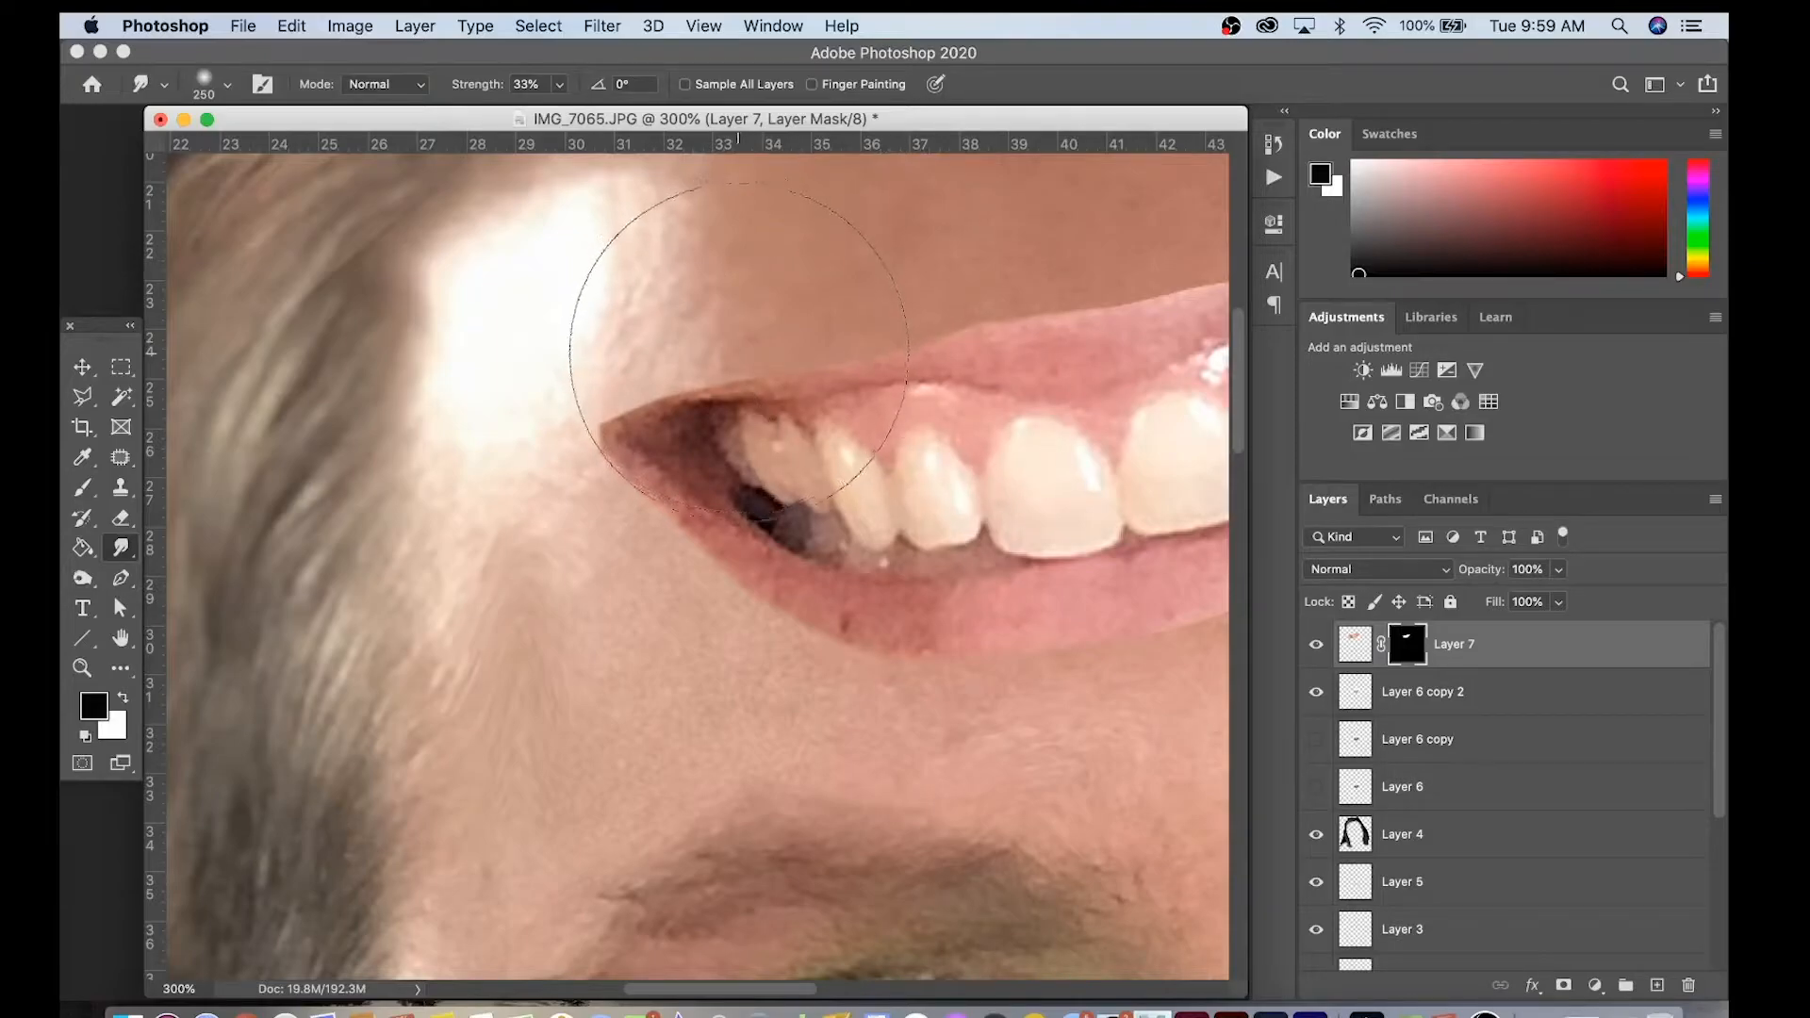
Reduce the Smudge brush size to 125 and soften the mask along the upper lip edge.
key(bracketleft)
key(bracketleft)
key(bracketleft)
key(bracketleft)
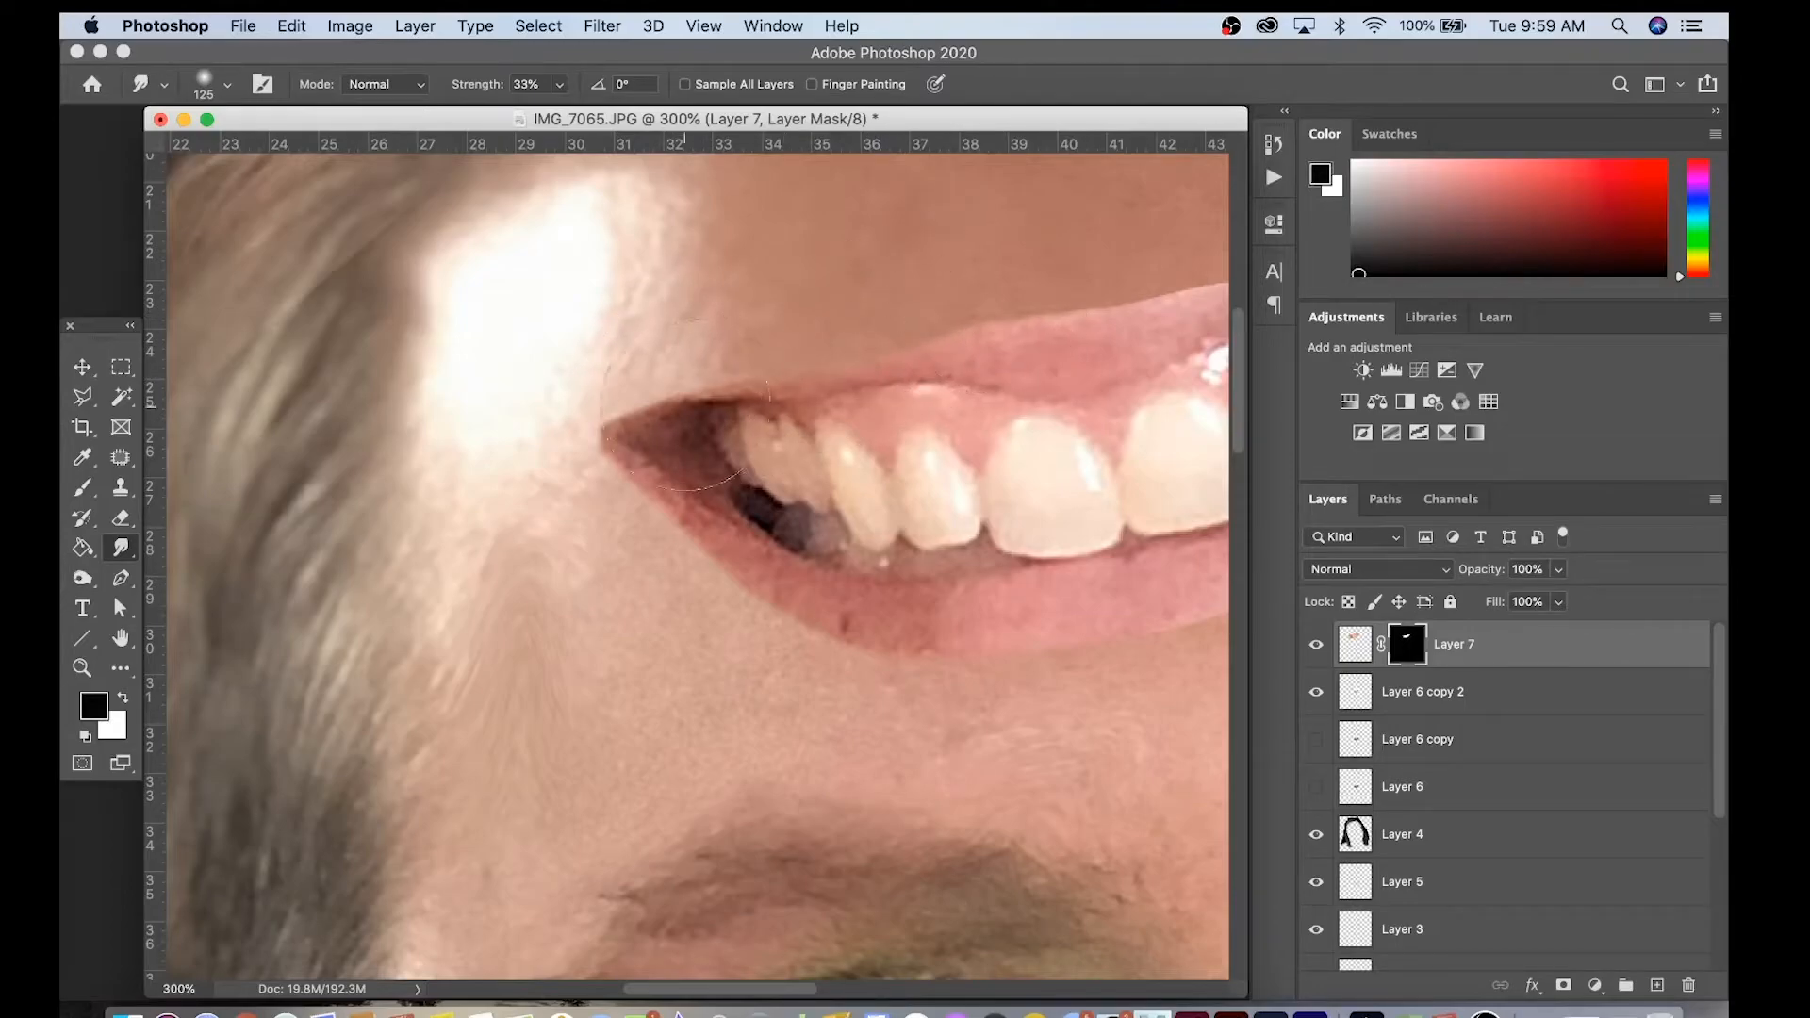
drag(956, 377, 638, 408)
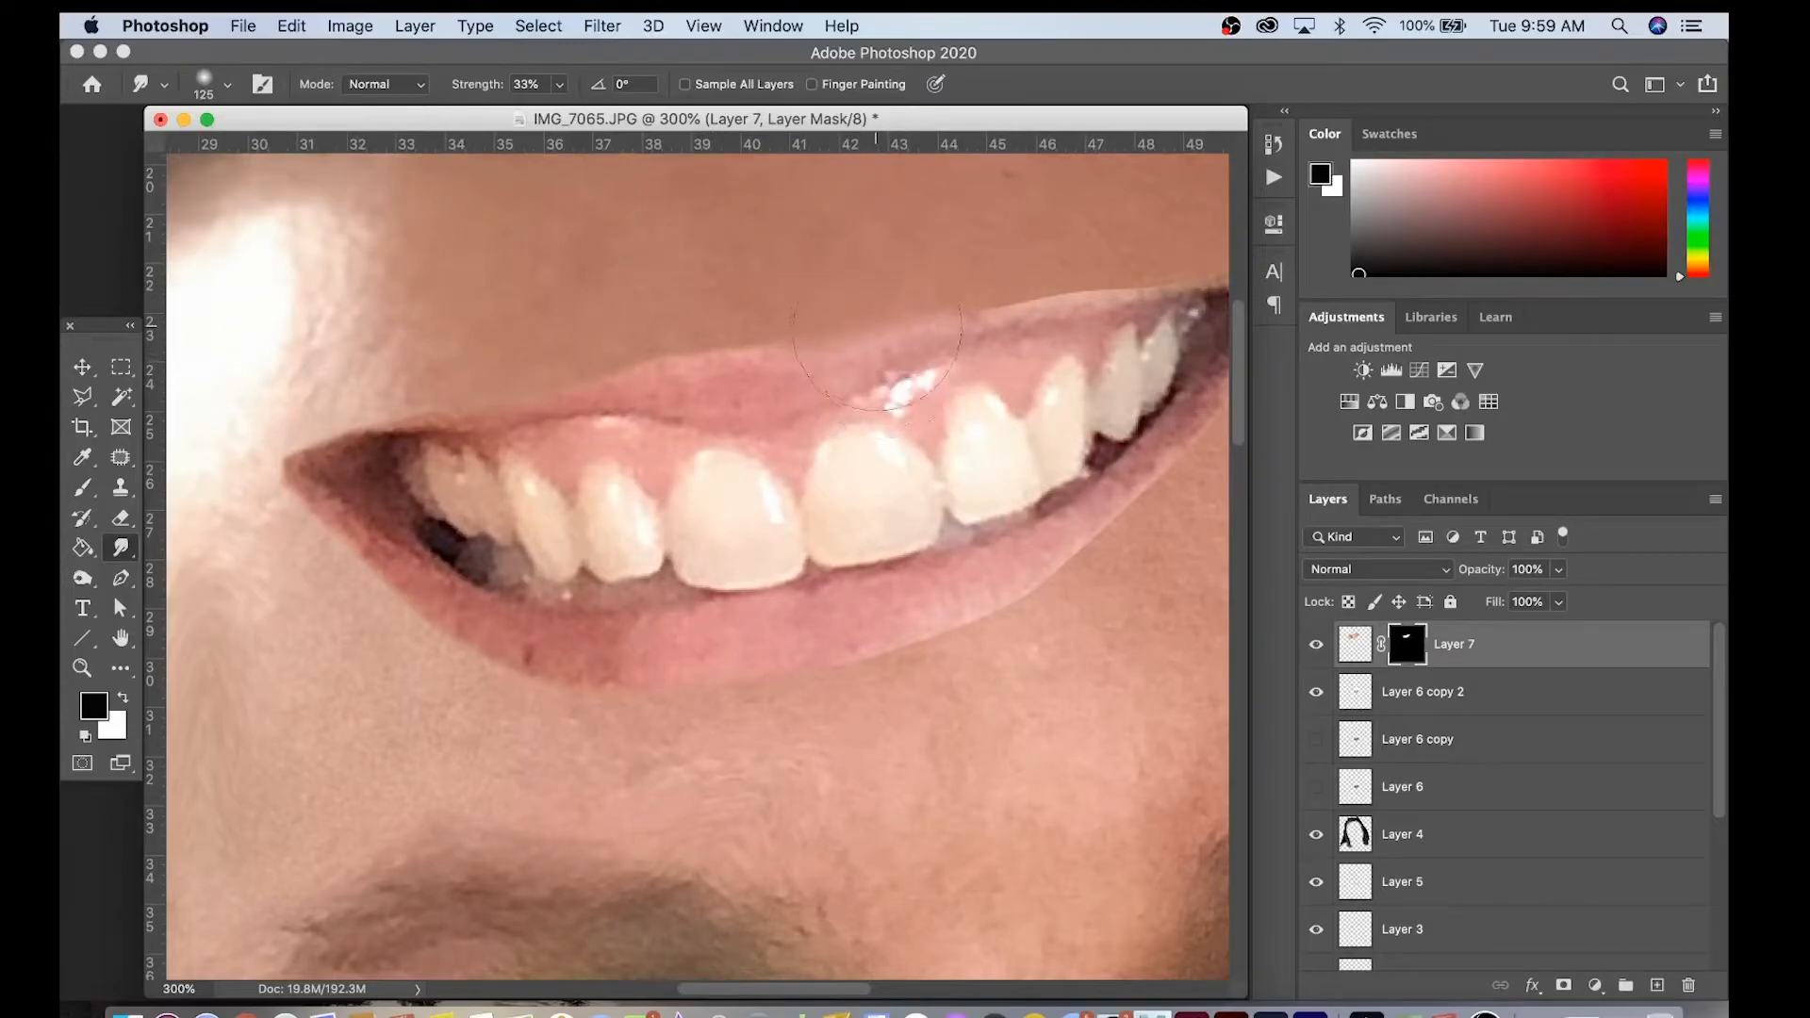
Smudge the mask at the mouth's right corner and along the lower lip to remove the hard edge.
scroll(881, 321, right, 5)
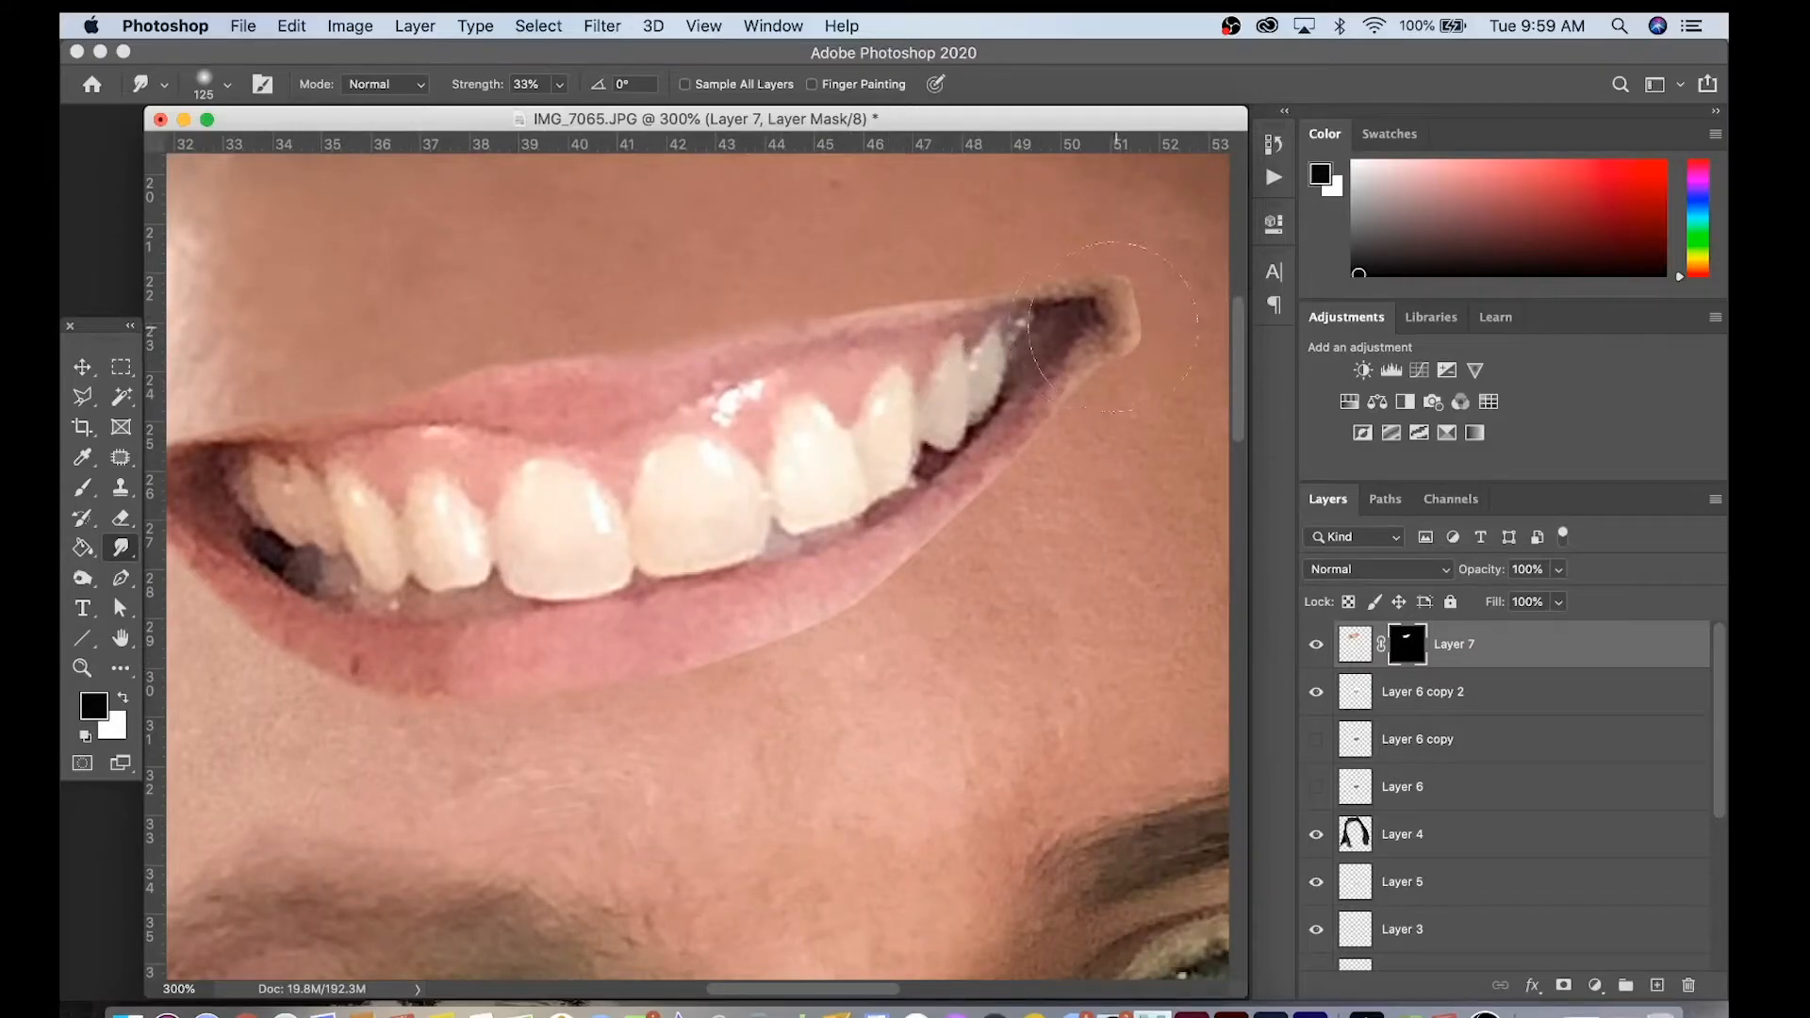
mouse_move(1063, 326)
mouse_down()
mouse_move(1143, 323)
mouse_move(1089, 323)
mouse_move(1080, 263)
mouse_move(1064, 316)
mouse_move(1027, 296)
mouse_move(1091, 339)
mouse_up()
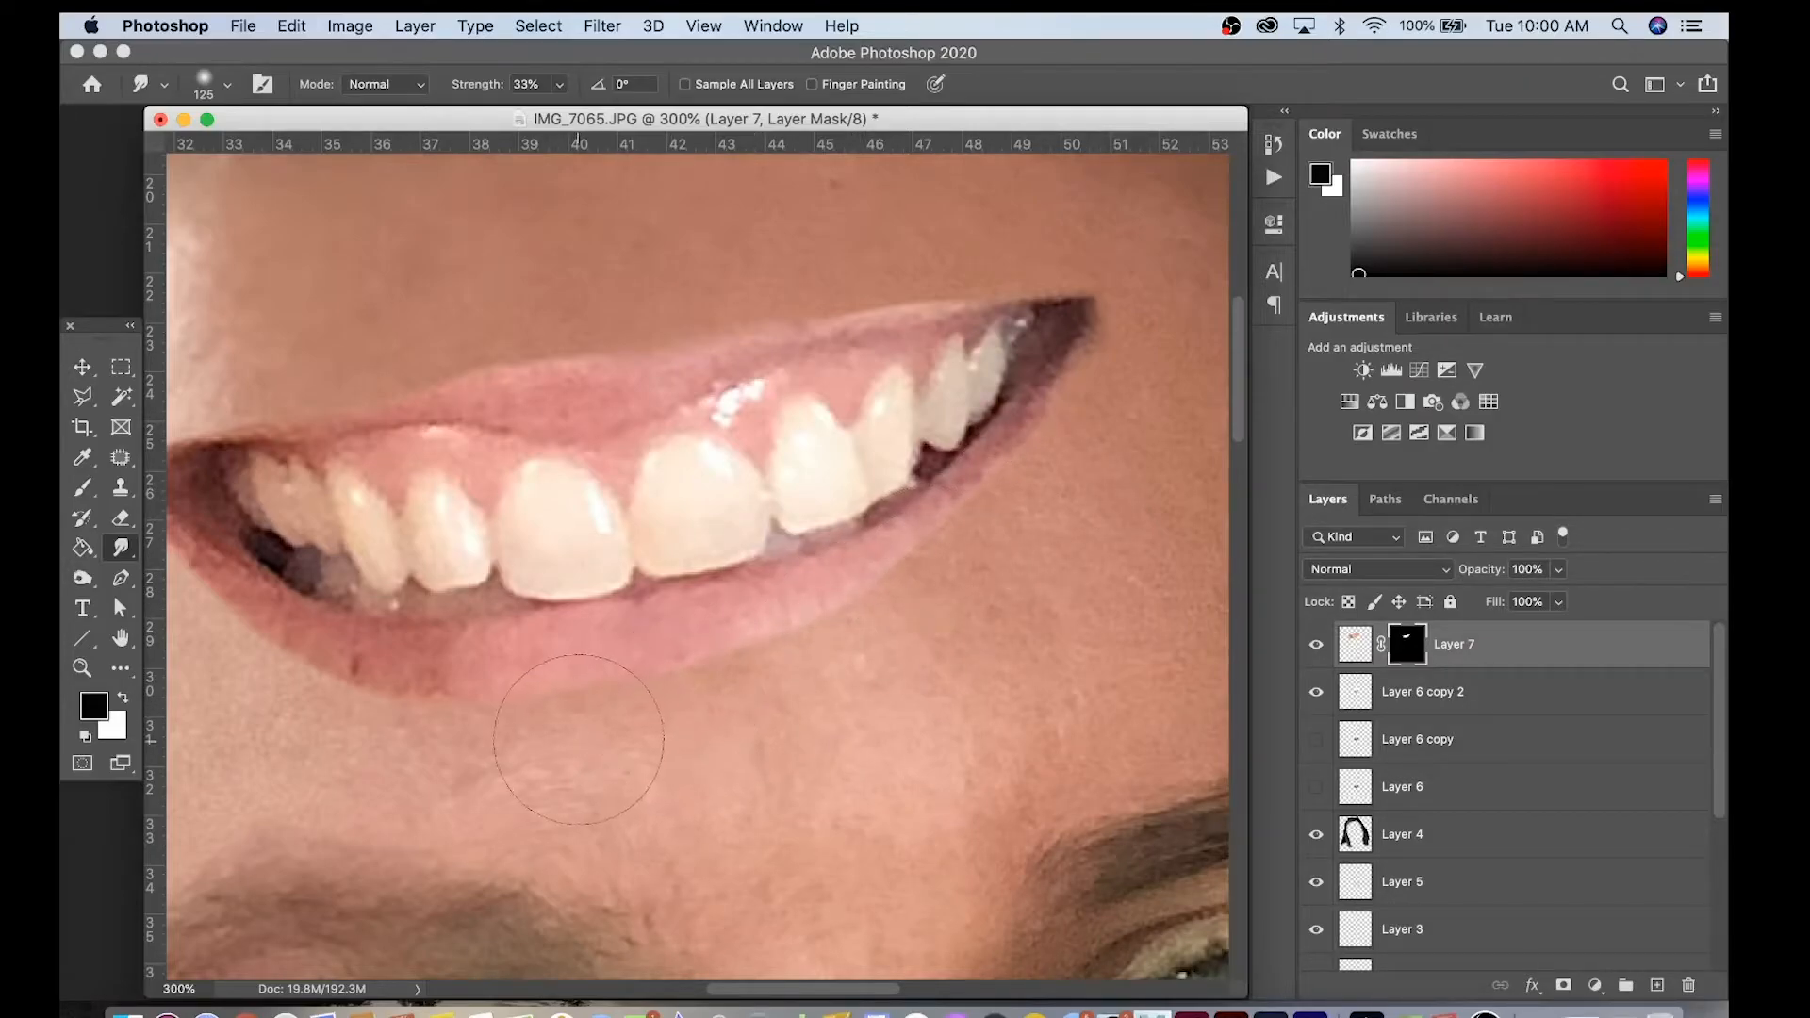
drag(621, 753, 717, 748)
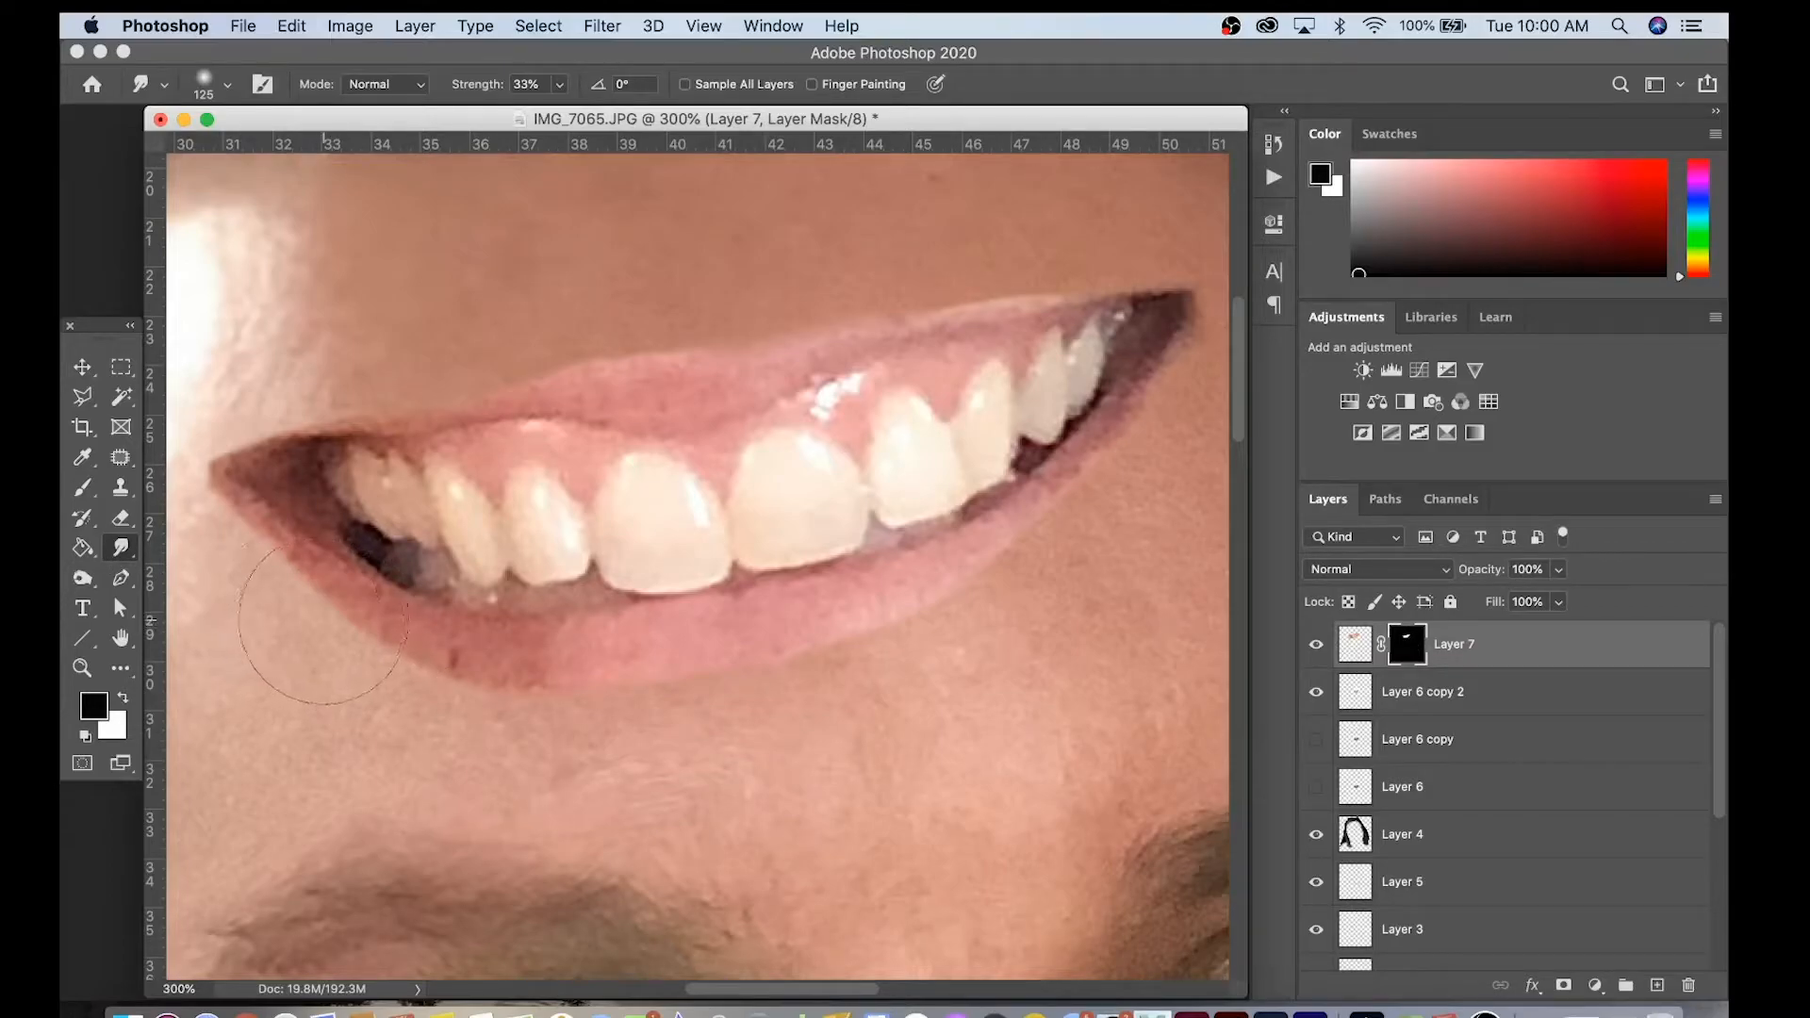
key(z)
alt+click(472, 617)
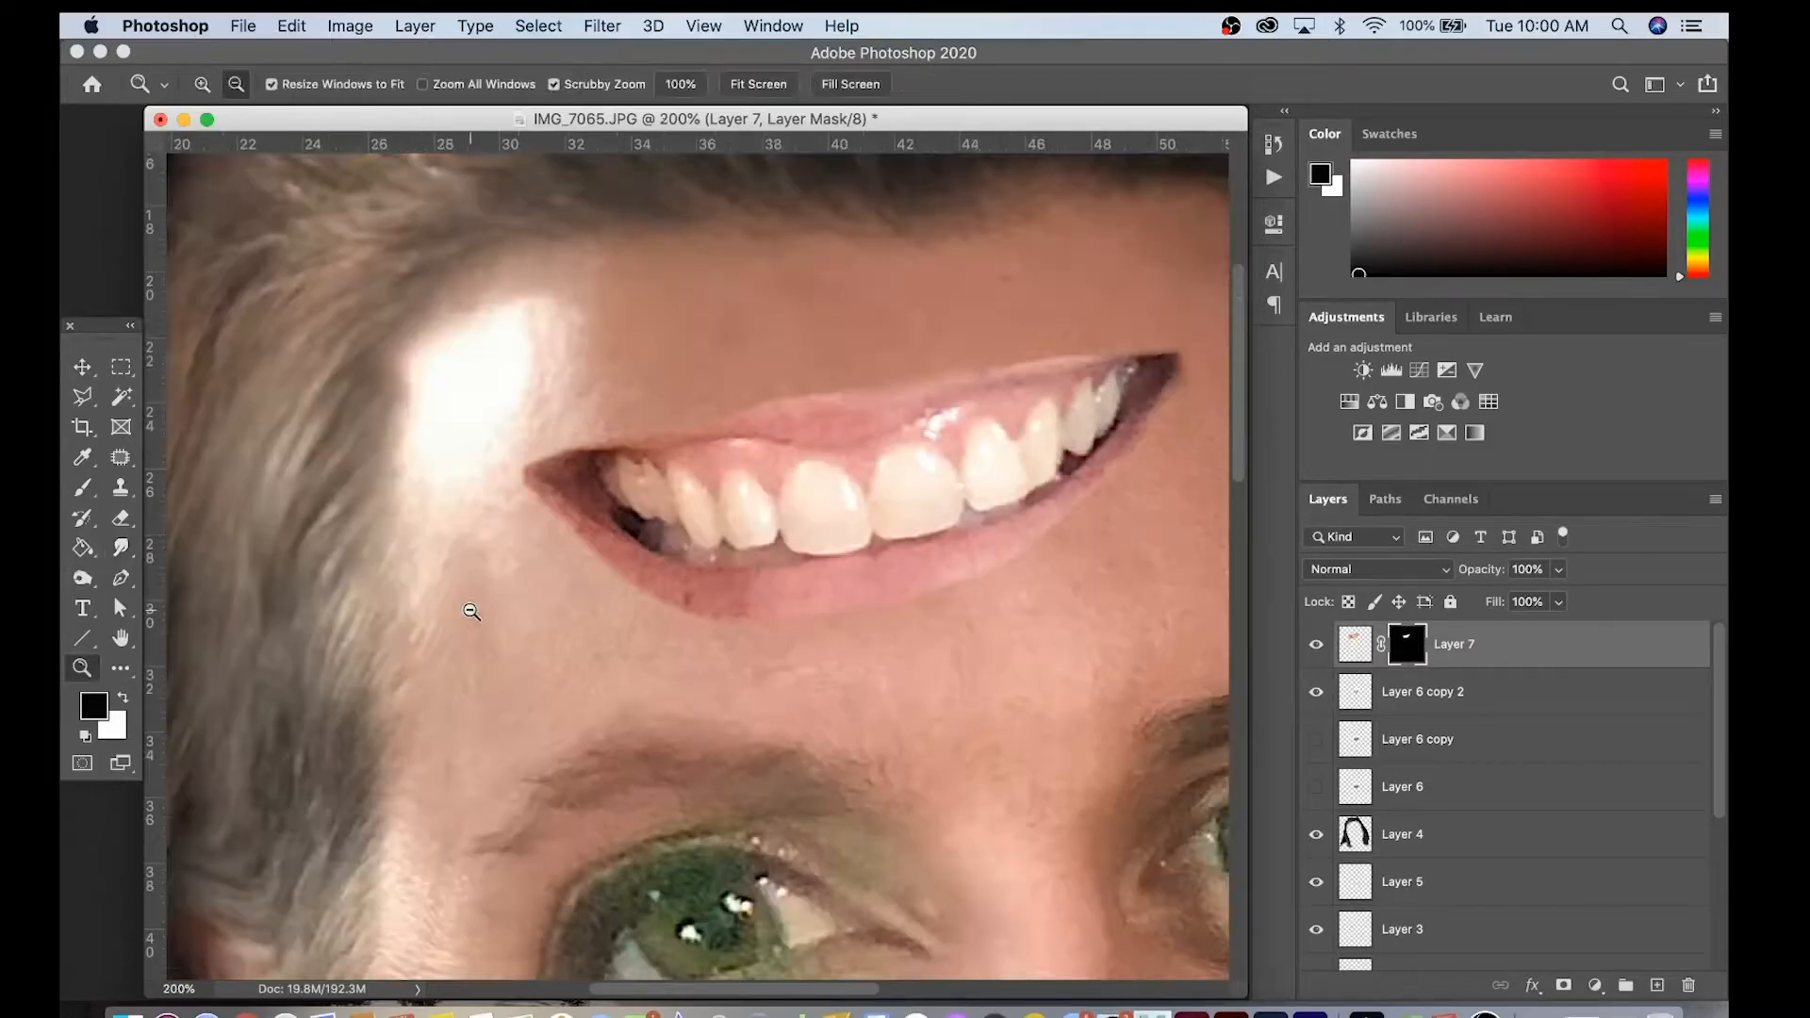
alt+click(469, 611)
alt+click(558, 610)
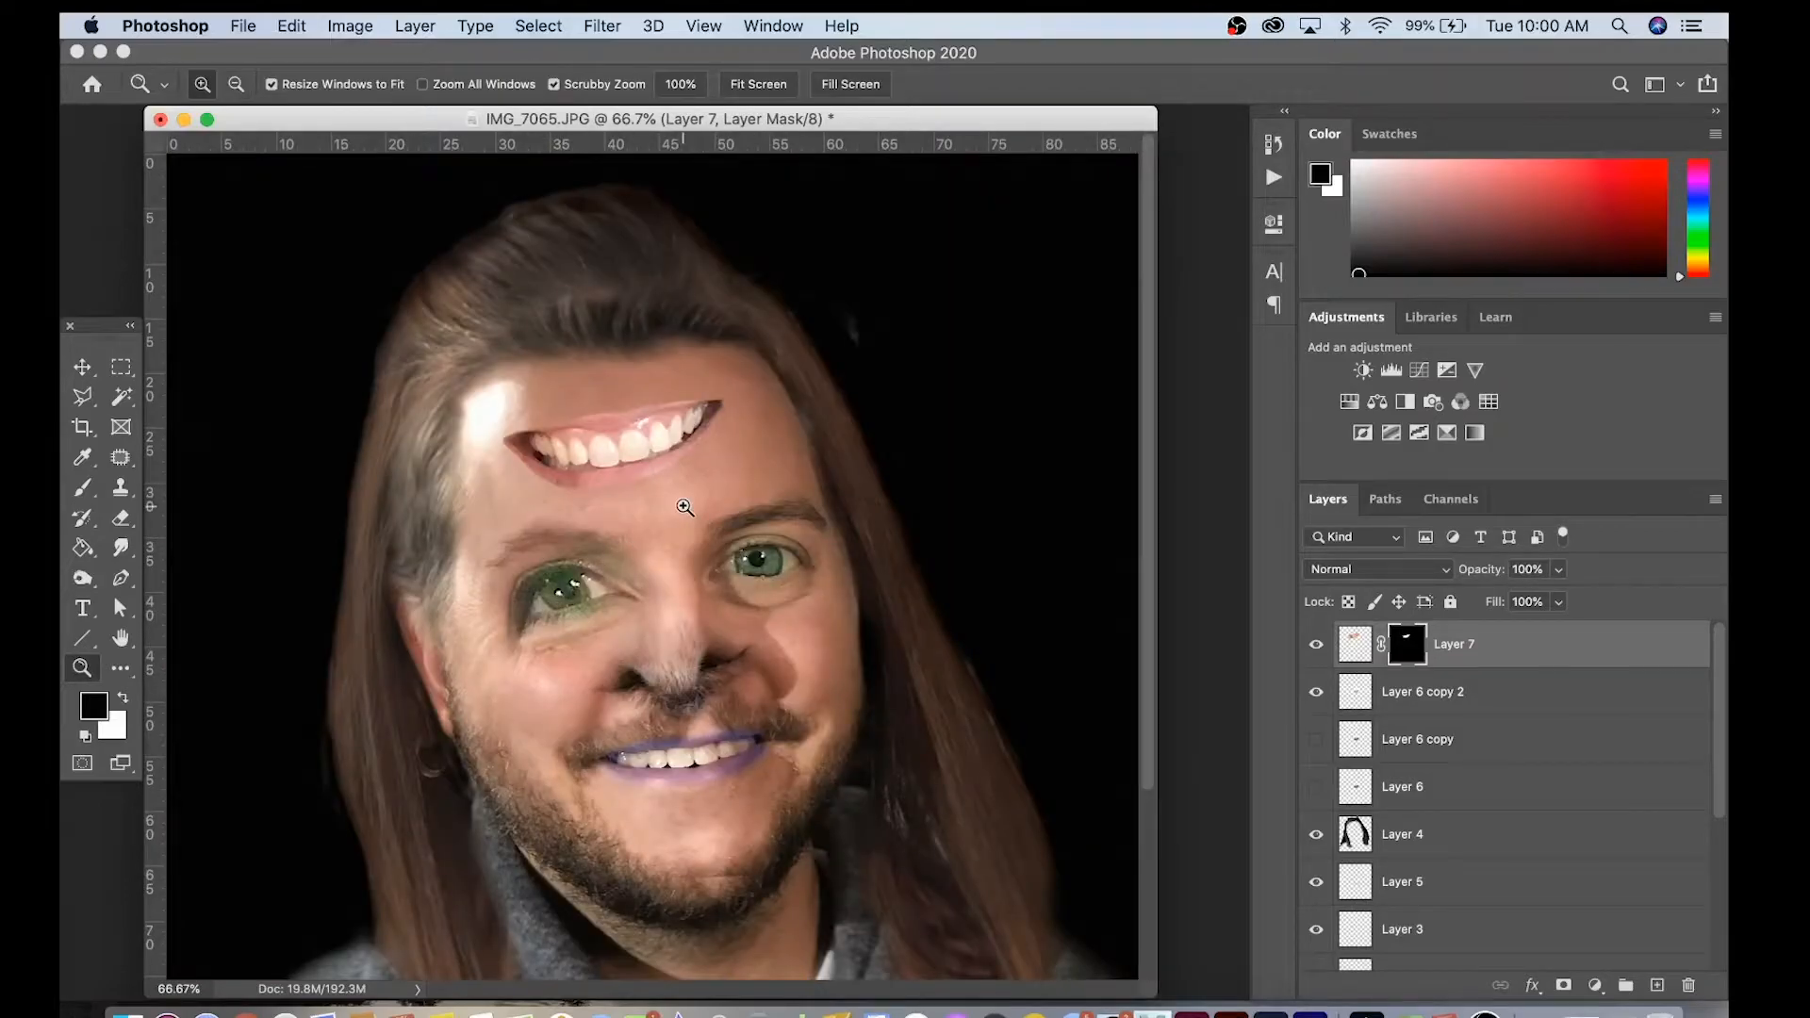
Turn the forehead mouth upside down with Free Transform and adjust its size and position on the forehead.
click(644, 459)
click(83, 367)
key(super+t)
drag(836, 661, 336, 349)
drag(551, 535, 640, 413)
drag(947, 556, 961, 516)
drag(730, 385, 744, 370)
key(Return)
Bend the mouth on Layer 7 into a downturned arch with Puppet Warp, pinning its corners and lips.
click(1354, 643)
click(291, 26)
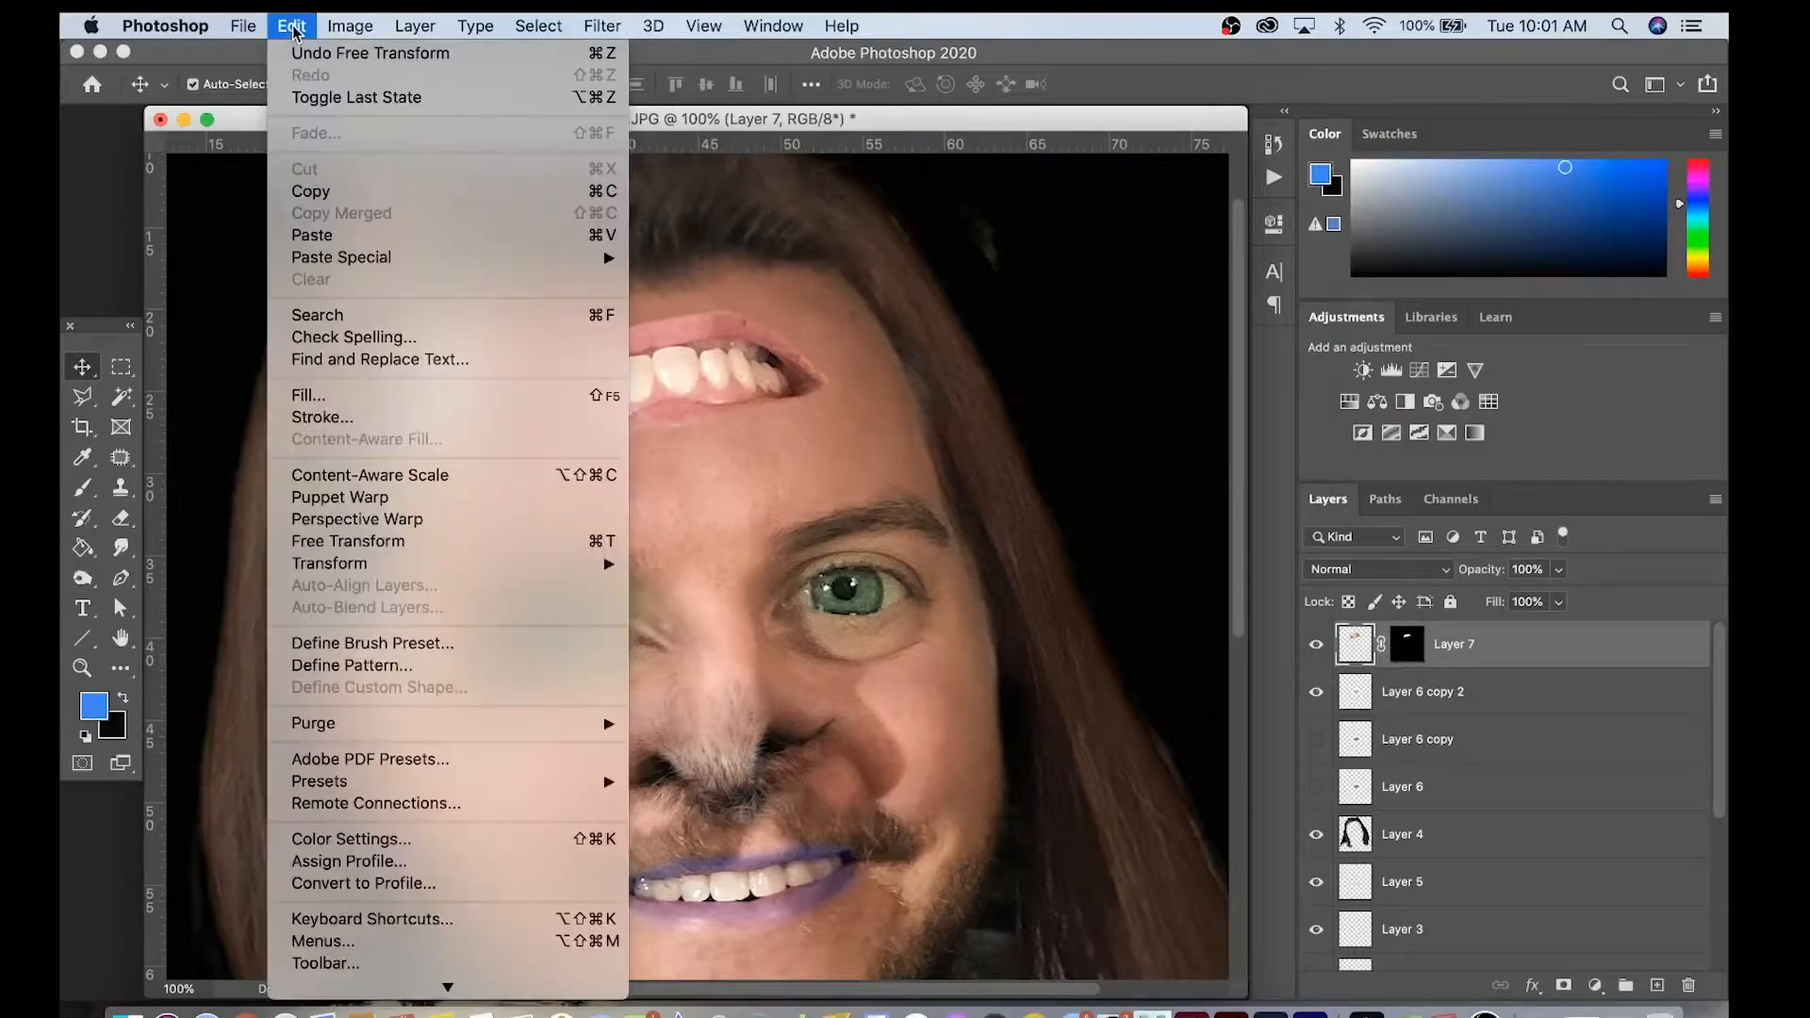
click(409, 506)
click(588, 412)
click(551, 413)
drag(528, 432, 522, 445)
click(782, 364)
click(813, 379)
drag(813, 379, 832, 402)
click(660, 409)
drag(709, 404, 650, 392)
drag(833, 403, 835, 405)
click(677, 313)
drag(723, 310, 722, 317)
drag(521, 445, 527, 445)
key(Return)
Apply the layer mask permanently to Layer 7.
key(z)
alt+click(622, 400)
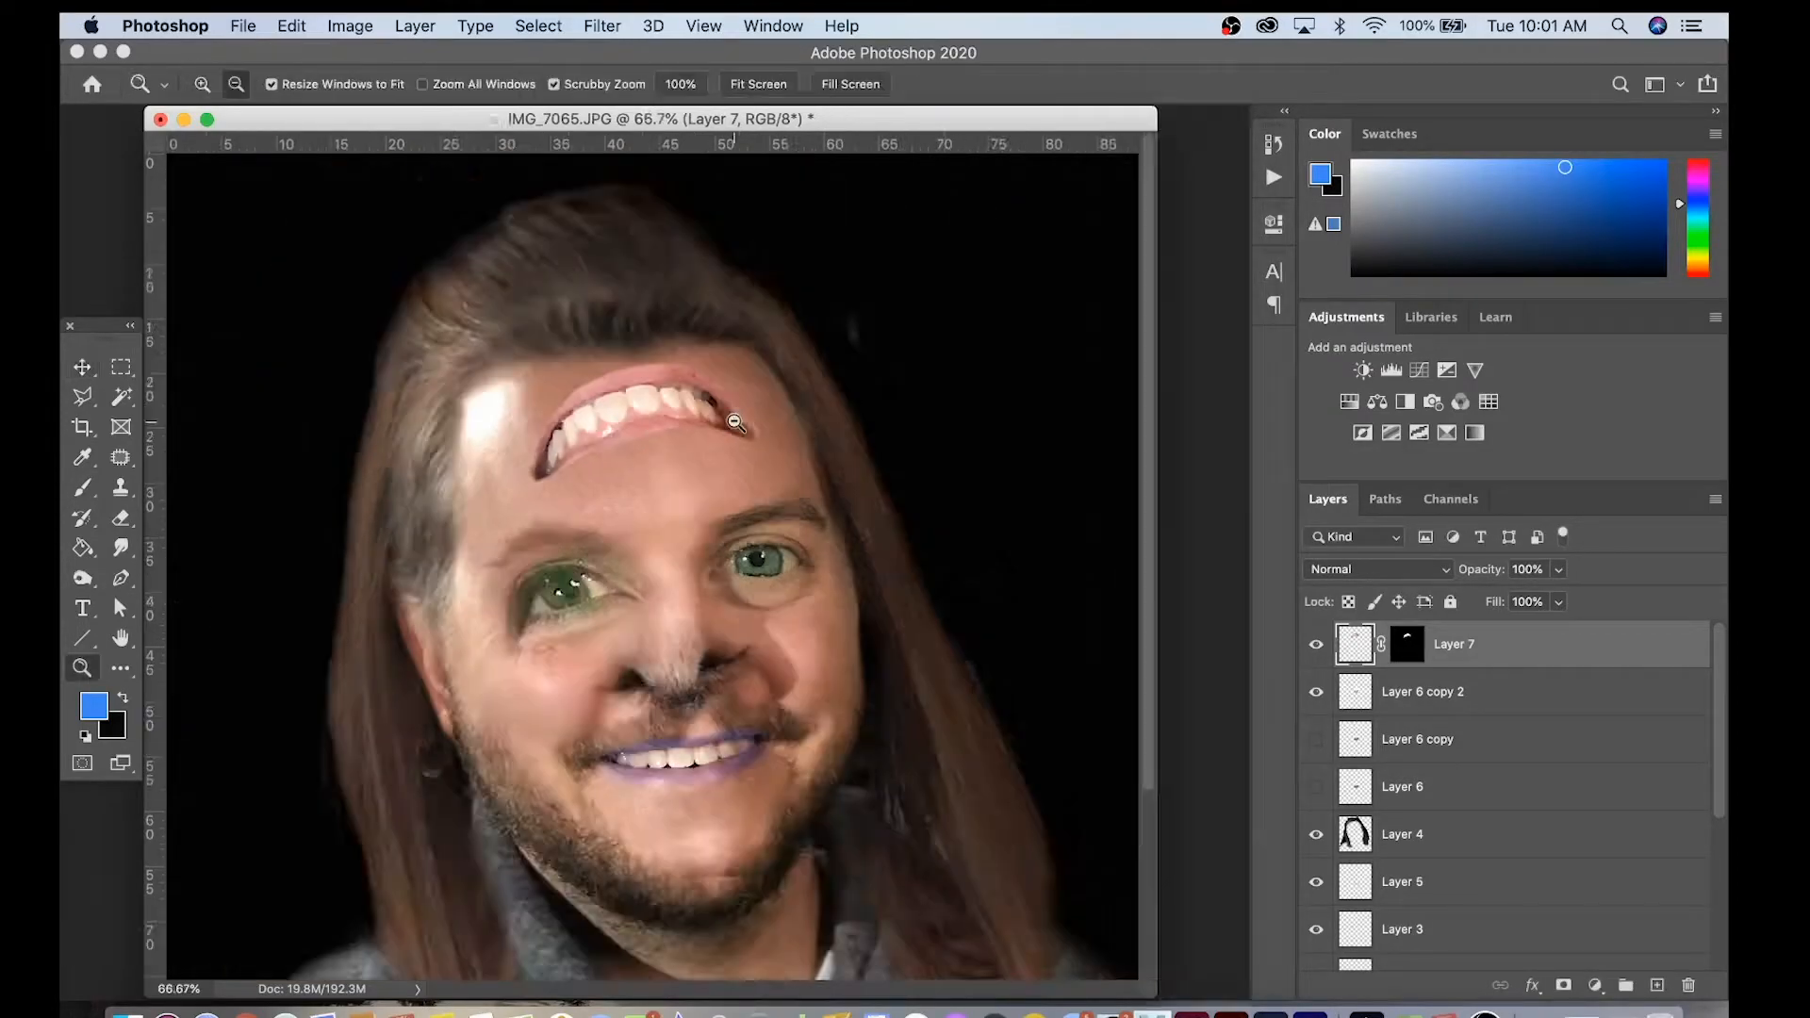
click(622, 400)
drag(1407, 644, 1440, 709)
click(689, 461)
Darken the edges of the forehead mouth using the Burn tool with a much smaller brush.
click(121, 549)
click(83, 578)
click(141, 596)
key(bracketleft)
key(bracketleft)
key(bracketleft)
key(bracketleft)
key(bracketleft)
key(bracketleft)
key(bracketleft)
key(bracketleft)
key(bracketleft)
key(bracketleft)
key(bracketleft)
mouse_move(1018, 478)
mouse_down()
mouse_move(711, 288)
mouse_move(391, 486)
mouse_move(363, 594)
mouse_up()
Burn more shading into both corners of the forehead mouth after checking the whole portrait.
key(z)
alt+click(426, 319)
alt+click(426, 319)
alt+click(426, 319)
alt+click(426, 318)
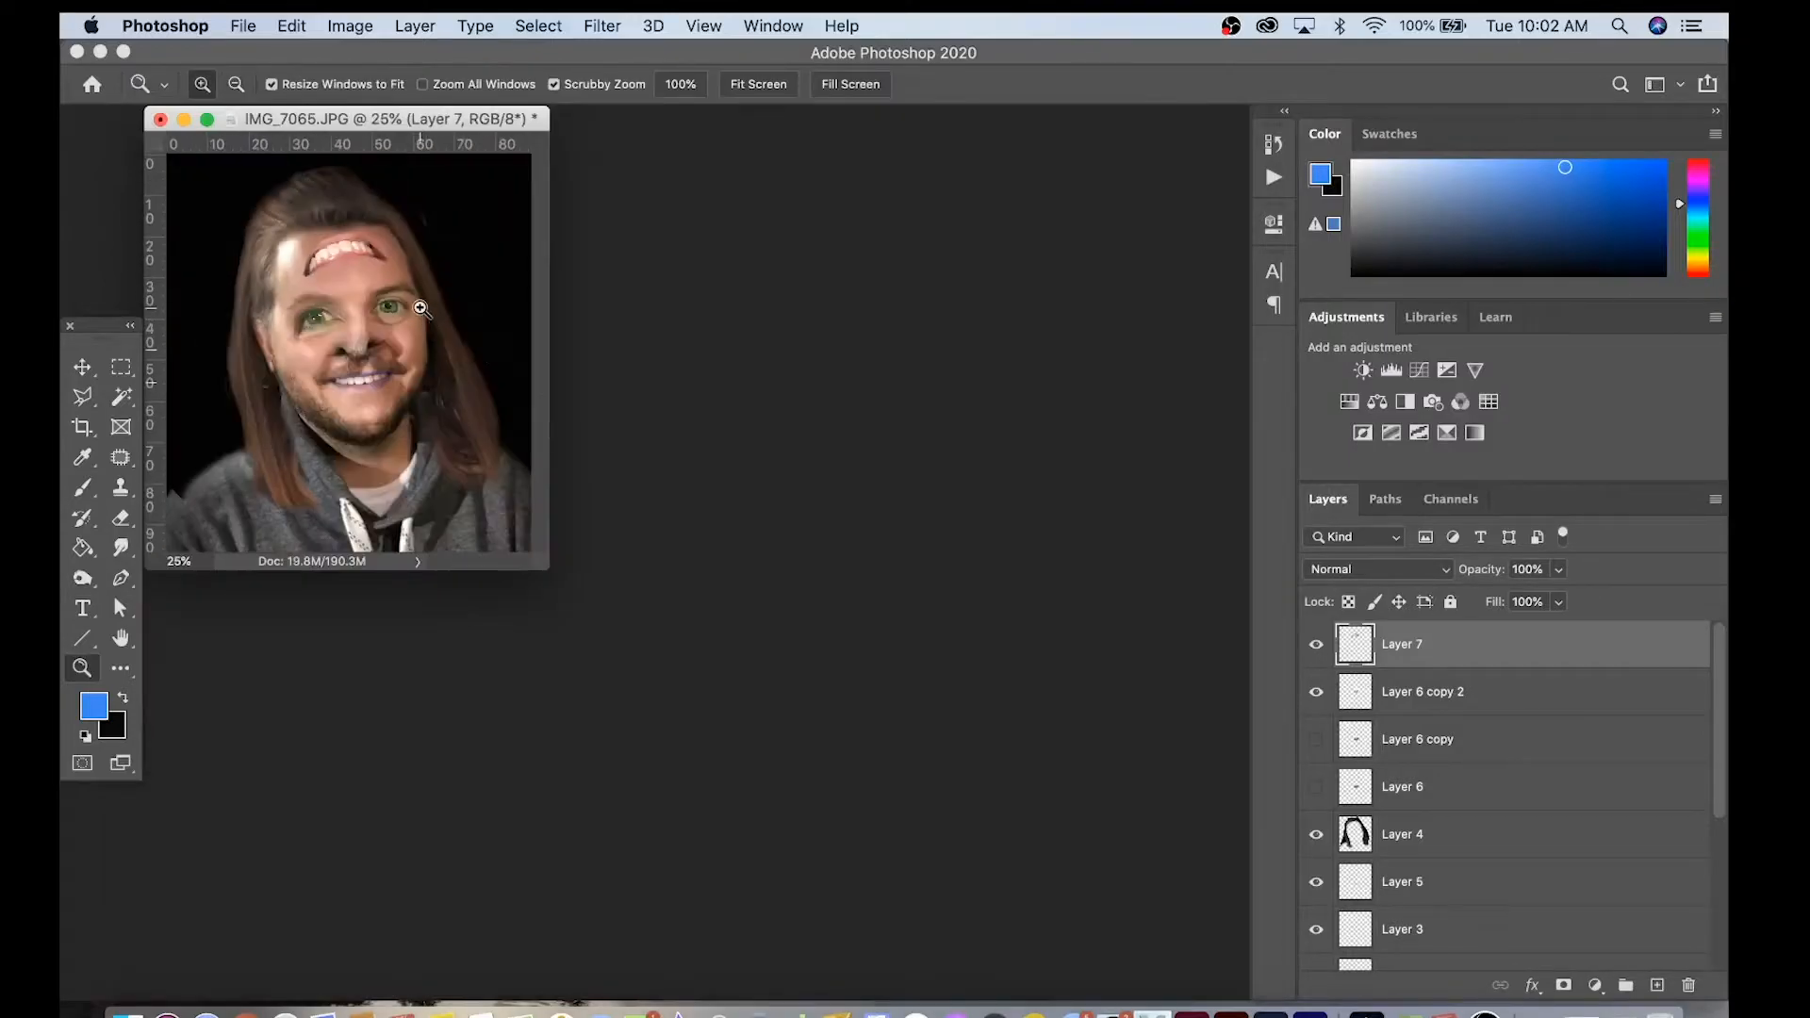
click(426, 319)
click(426, 319)
click(638, 513)
click(638, 513)
click(639, 513)
click(83, 578)
drag(817, 590, 468, 604)
Examine the shaded forehead mouth in the whole portrait and in a close-up of its edges.
key(z)
alt+click(426, 377)
alt+click(426, 377)
alt+click(426, 377)
click(426, 377)
click(556, 377)
click(665, 459)
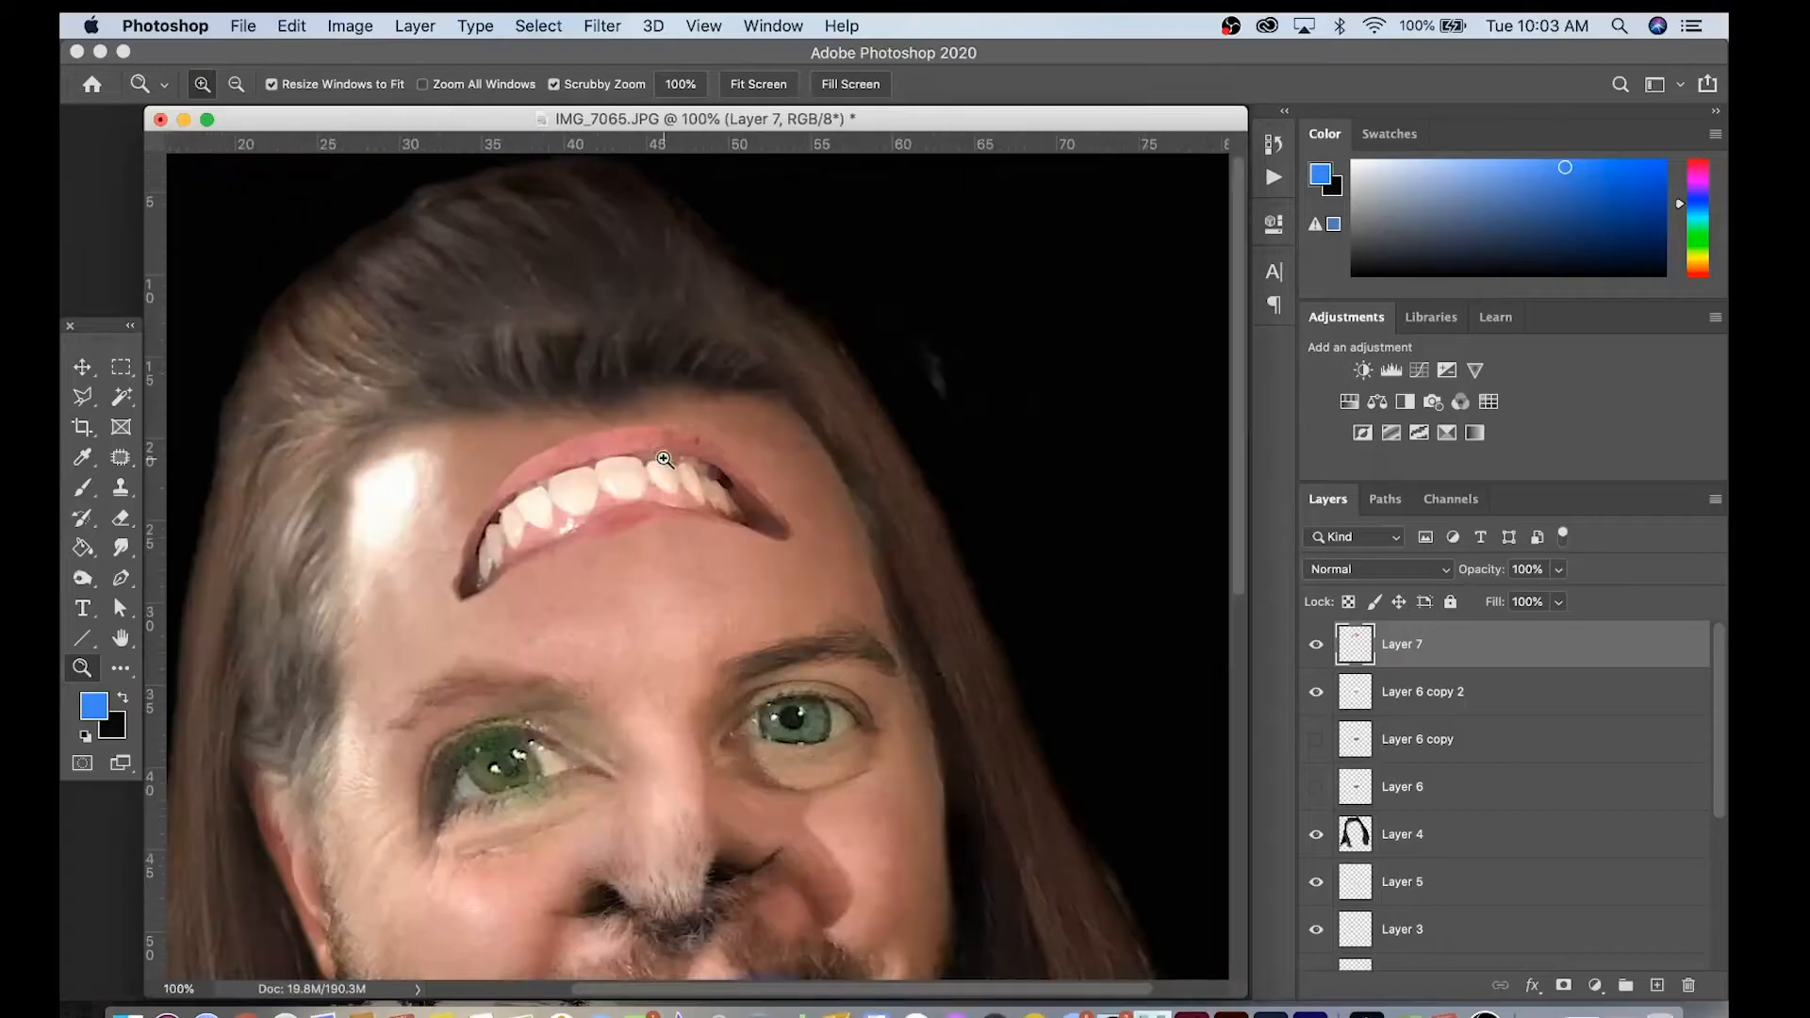
click(664, 459)
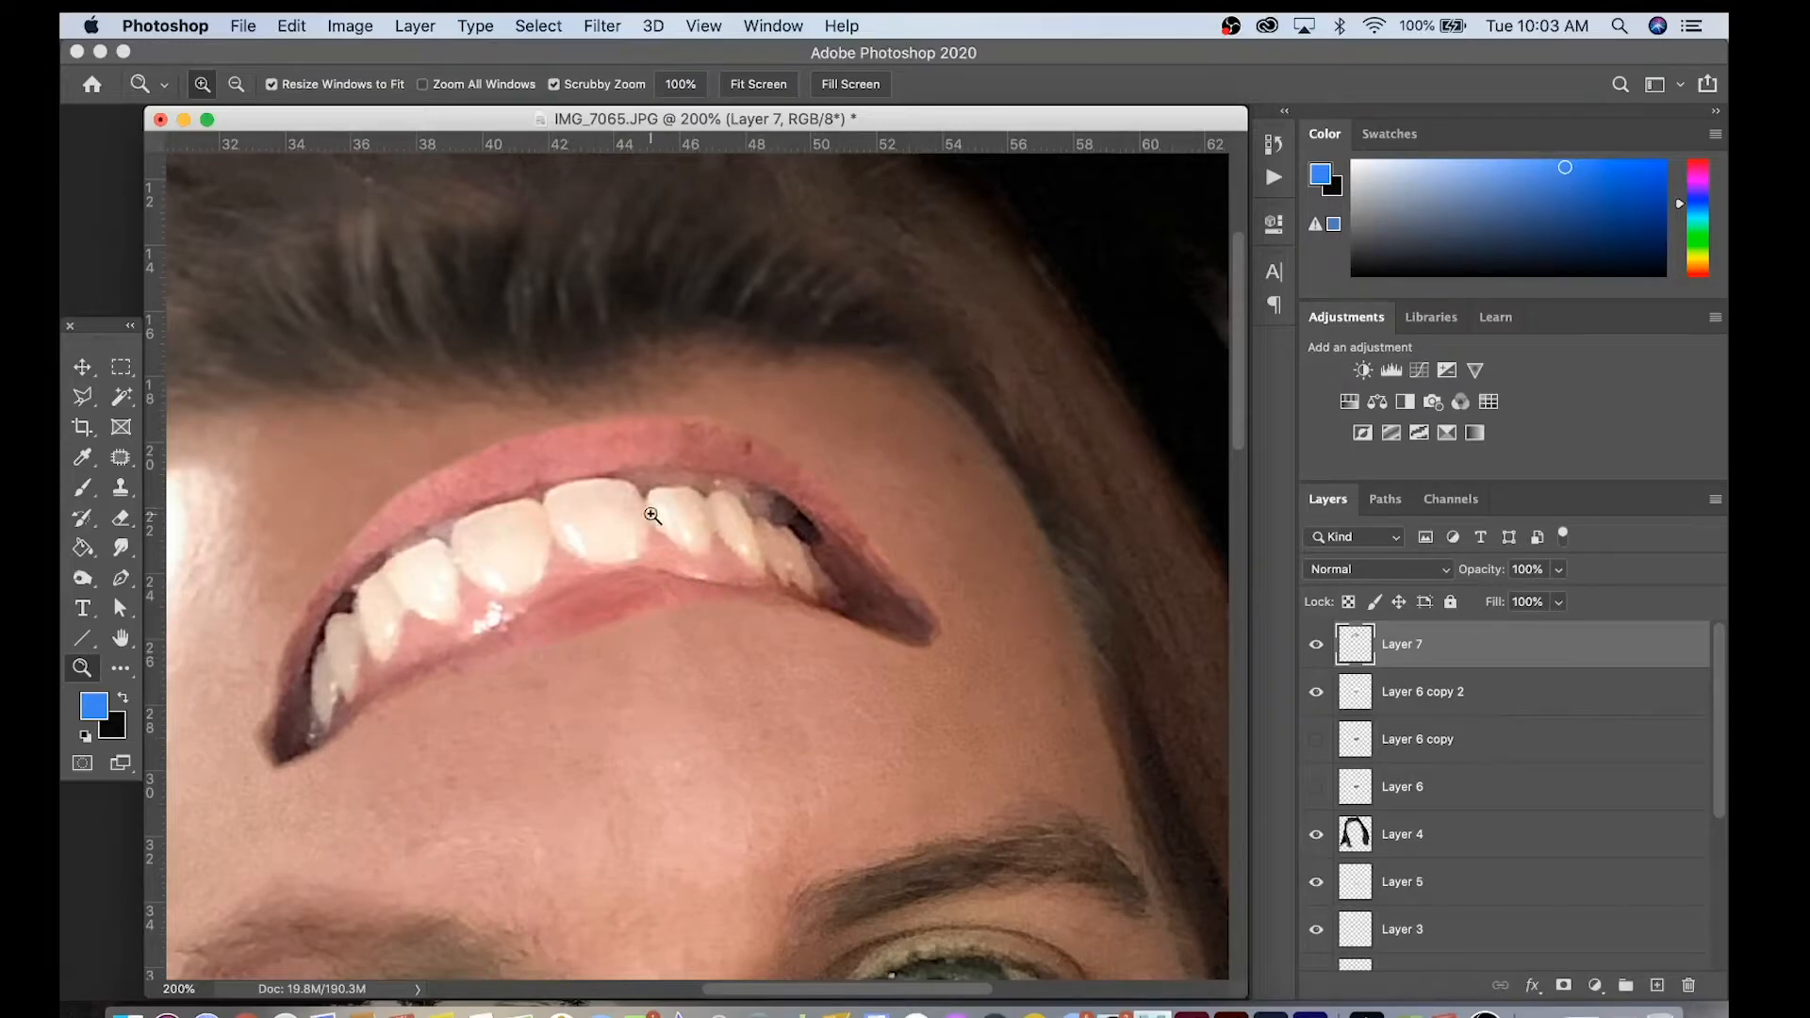
Load Layer 7's outline as a selection and fill it with black on a new layer.
super+click(1364, 651)
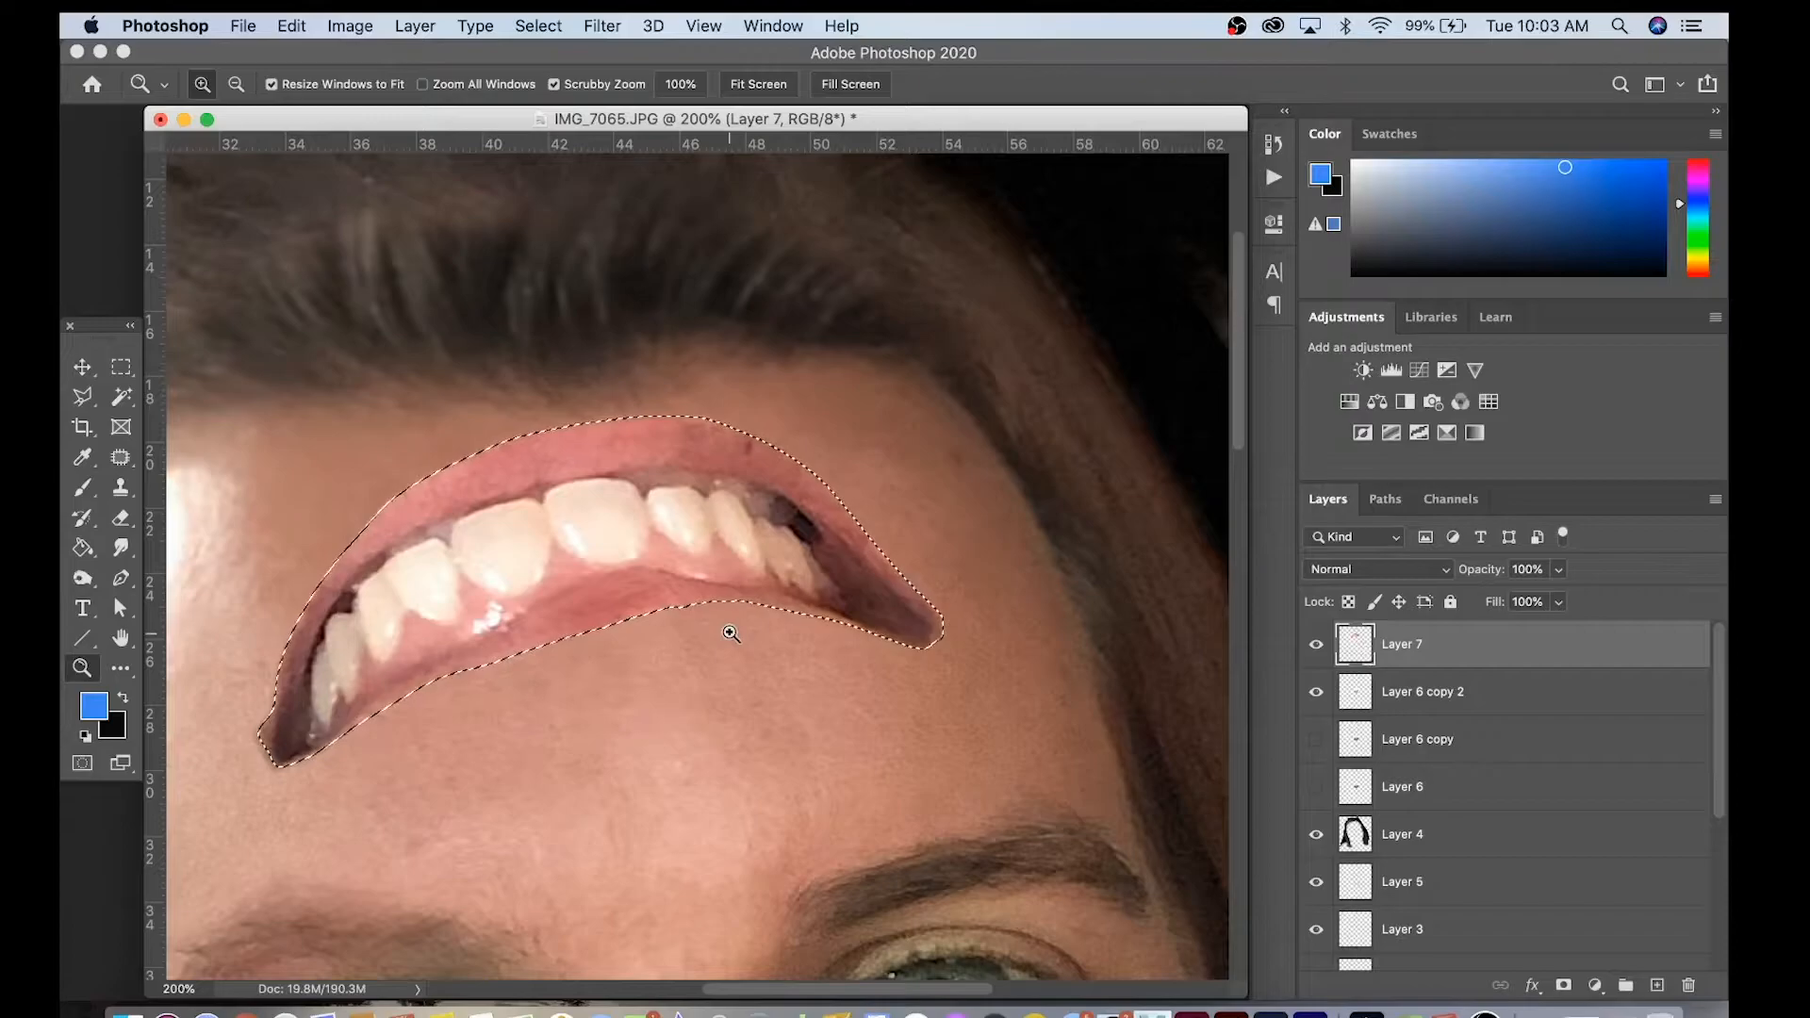
click(1658, 987)
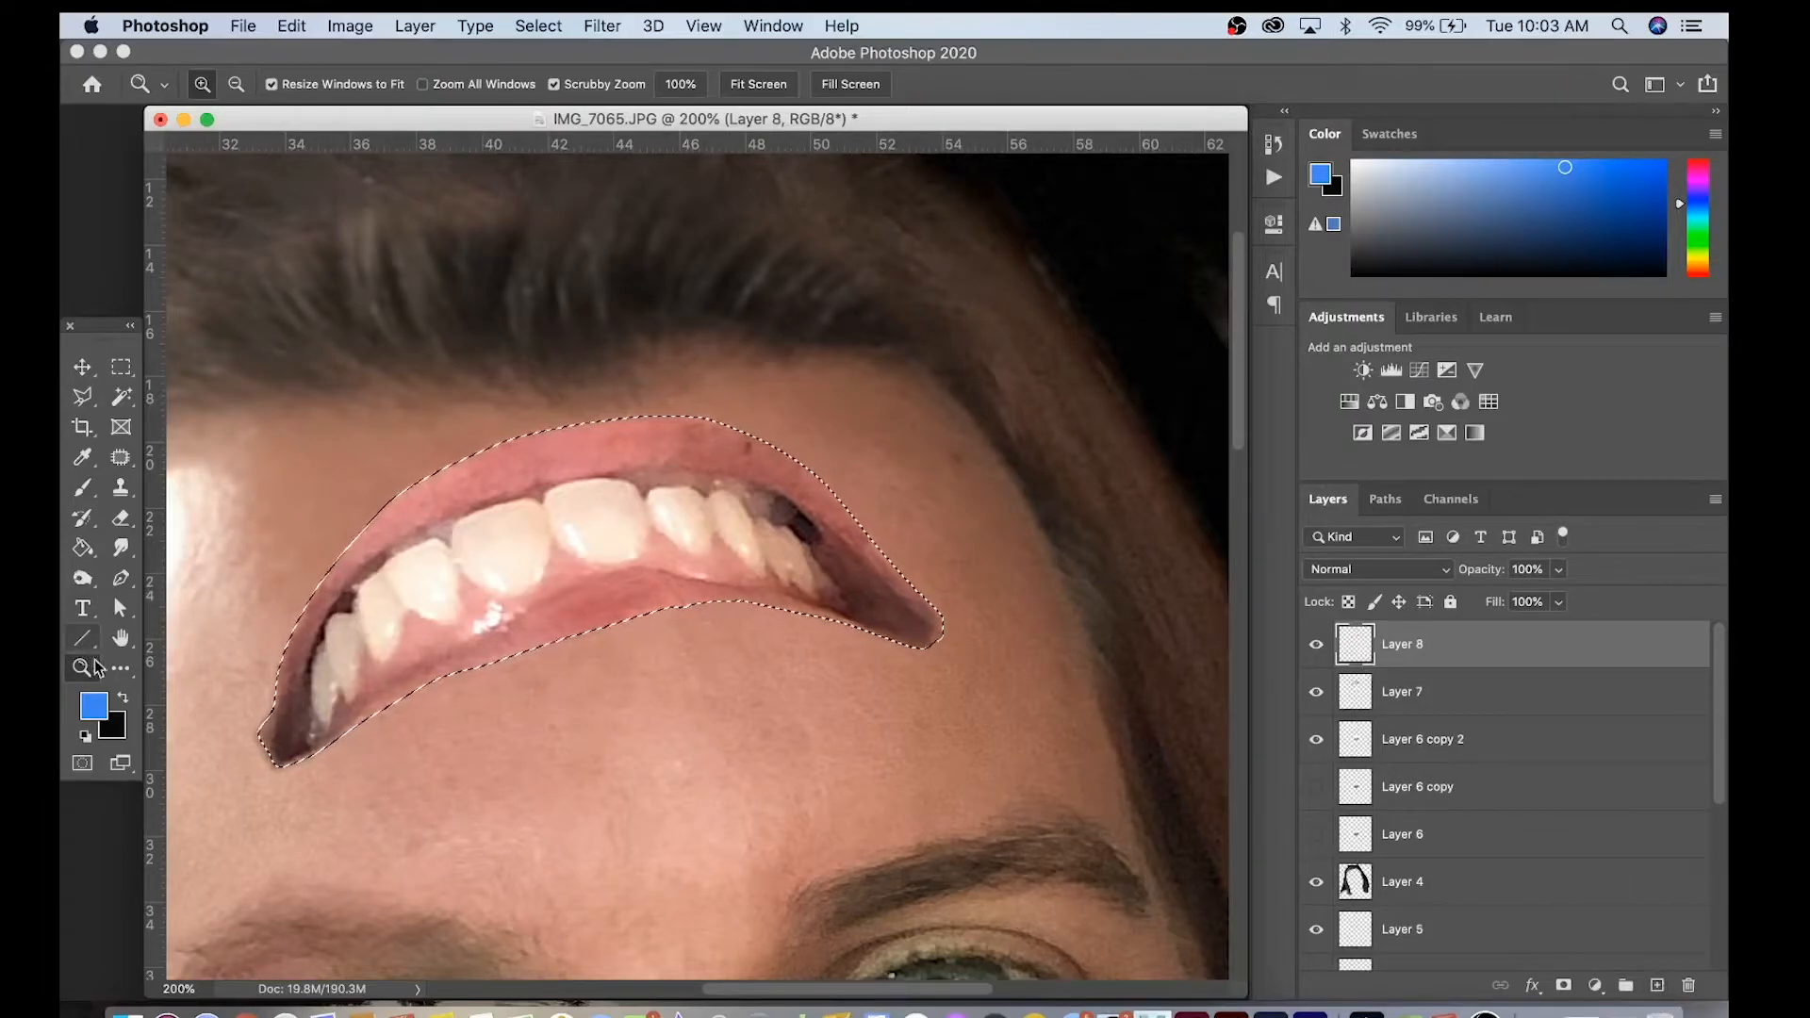
key(x)
key(g)
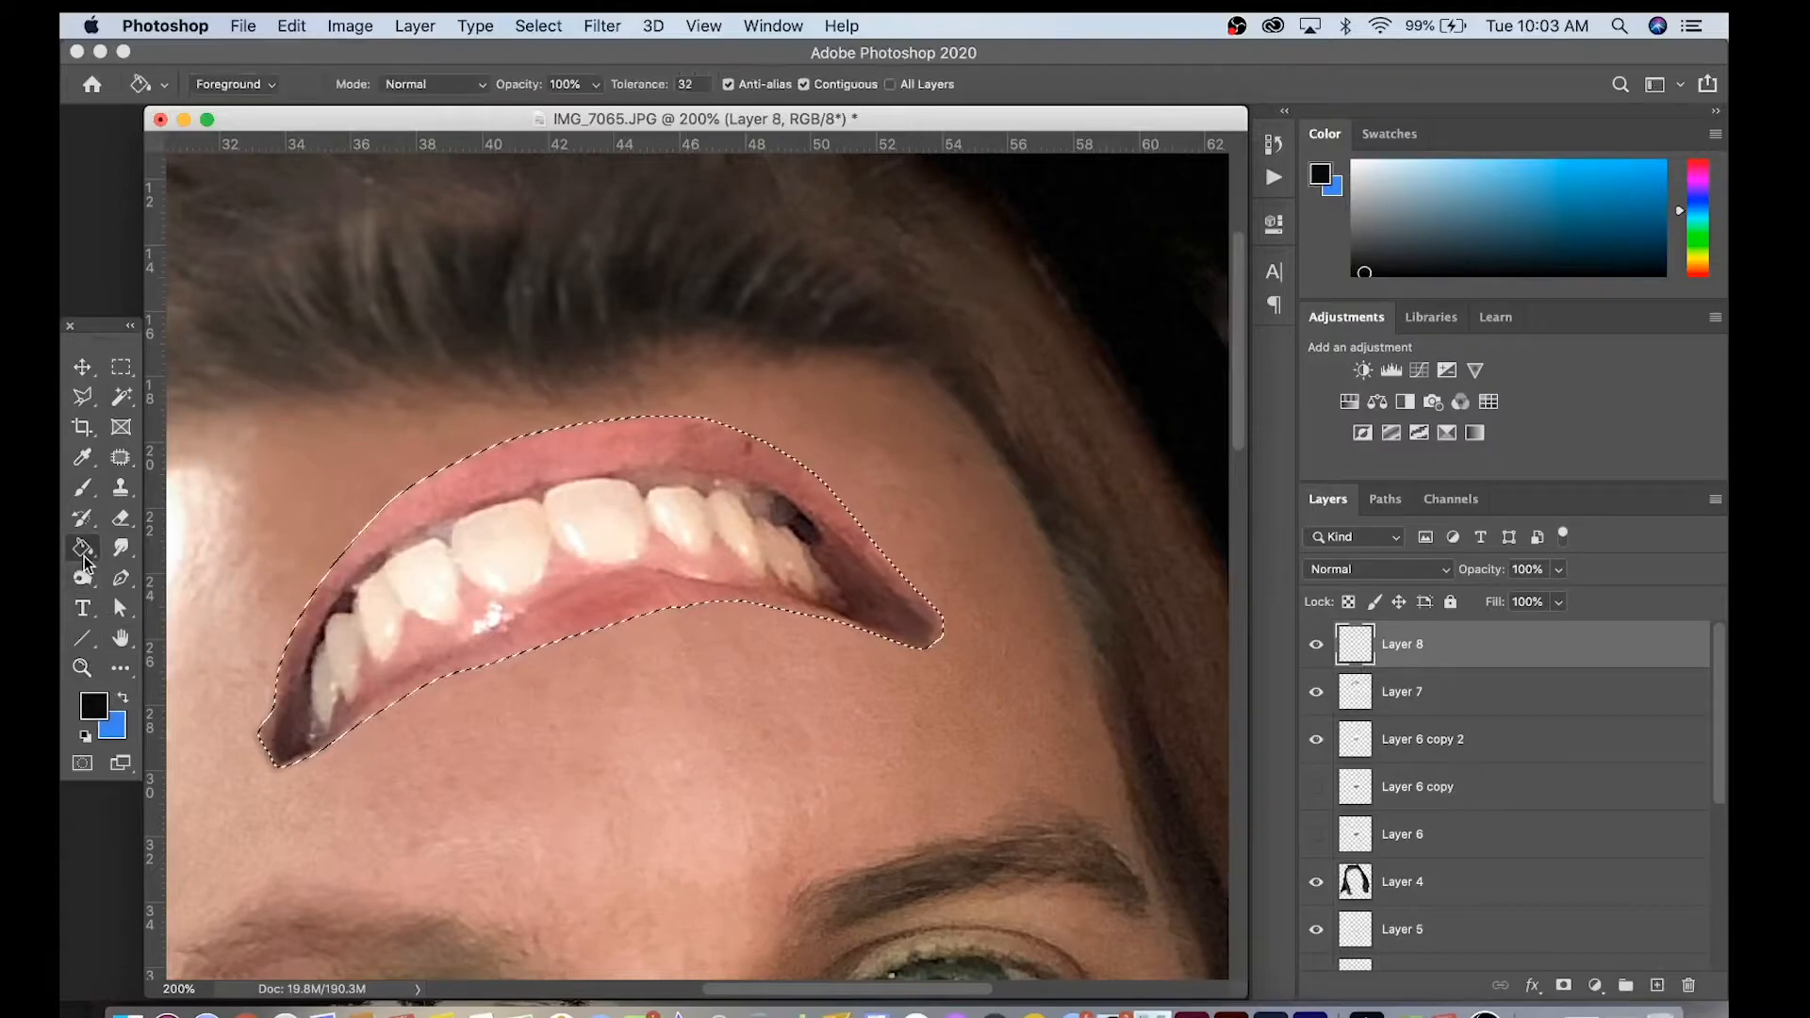
click(434, 564)
key(super+d)
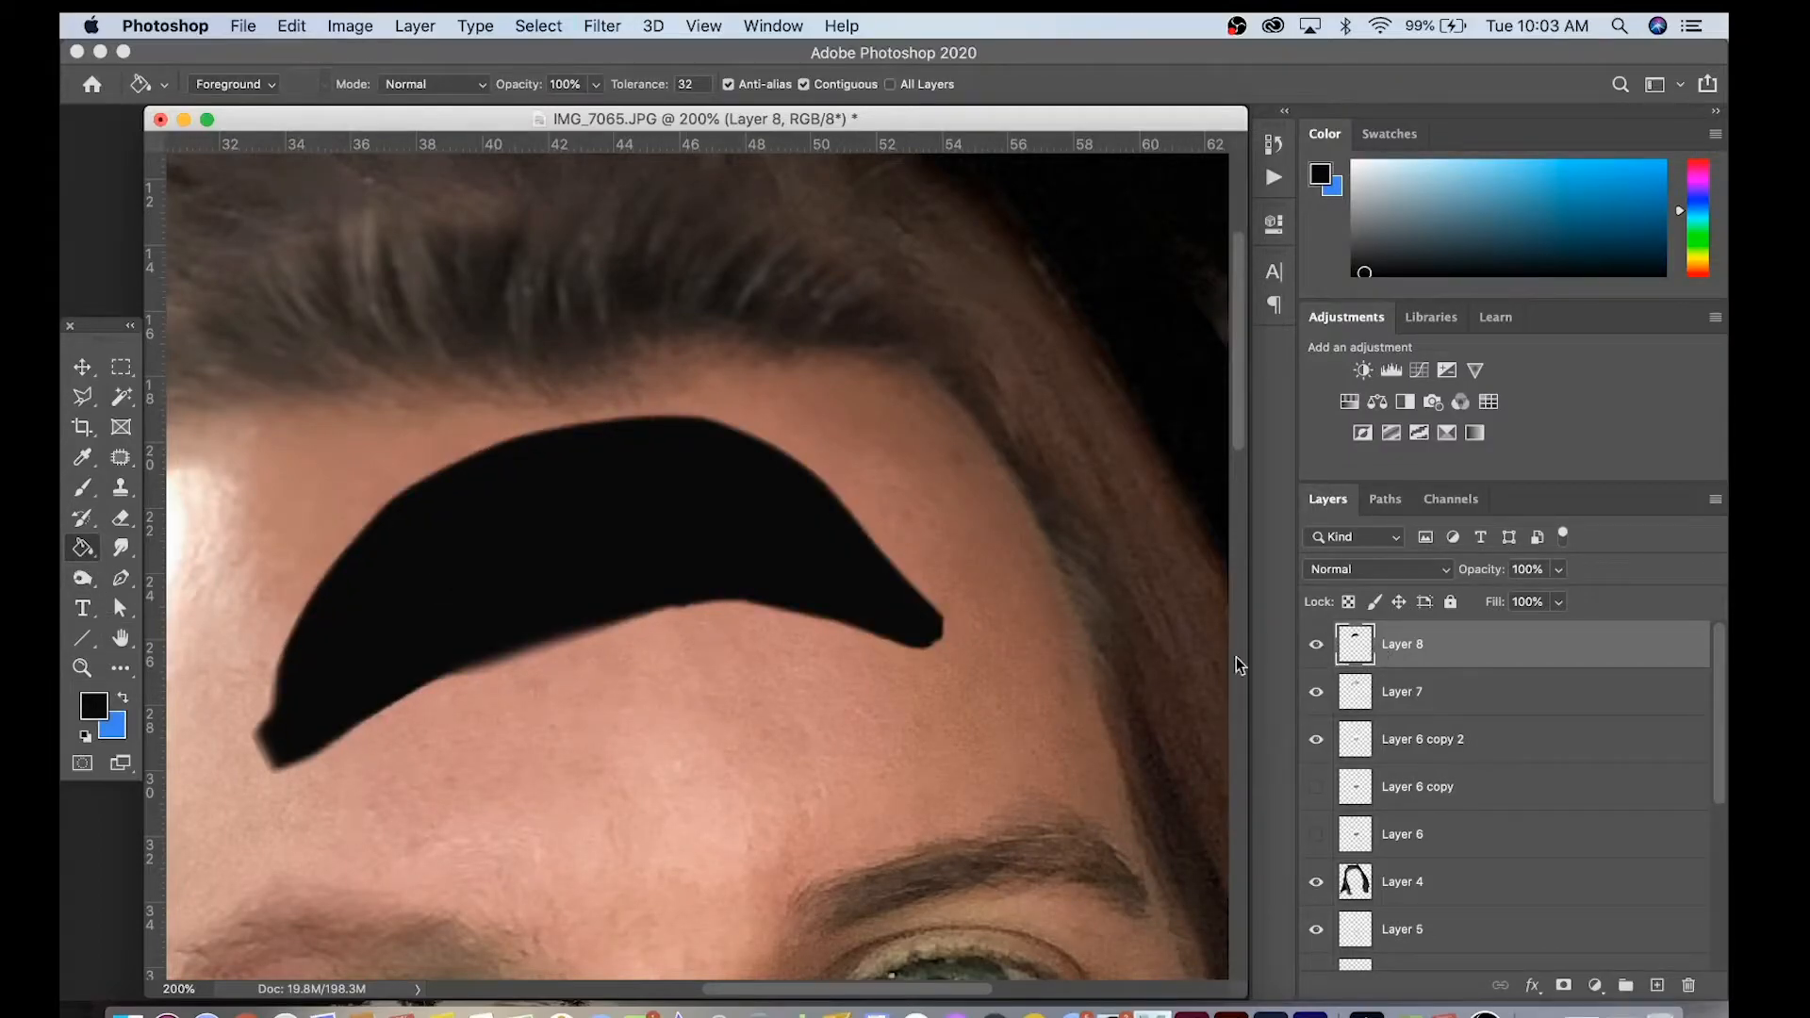
Scale the black mouth shape slightly larger and move Layer 8 beneath Layer 7 as a shadow.
key(super+t)
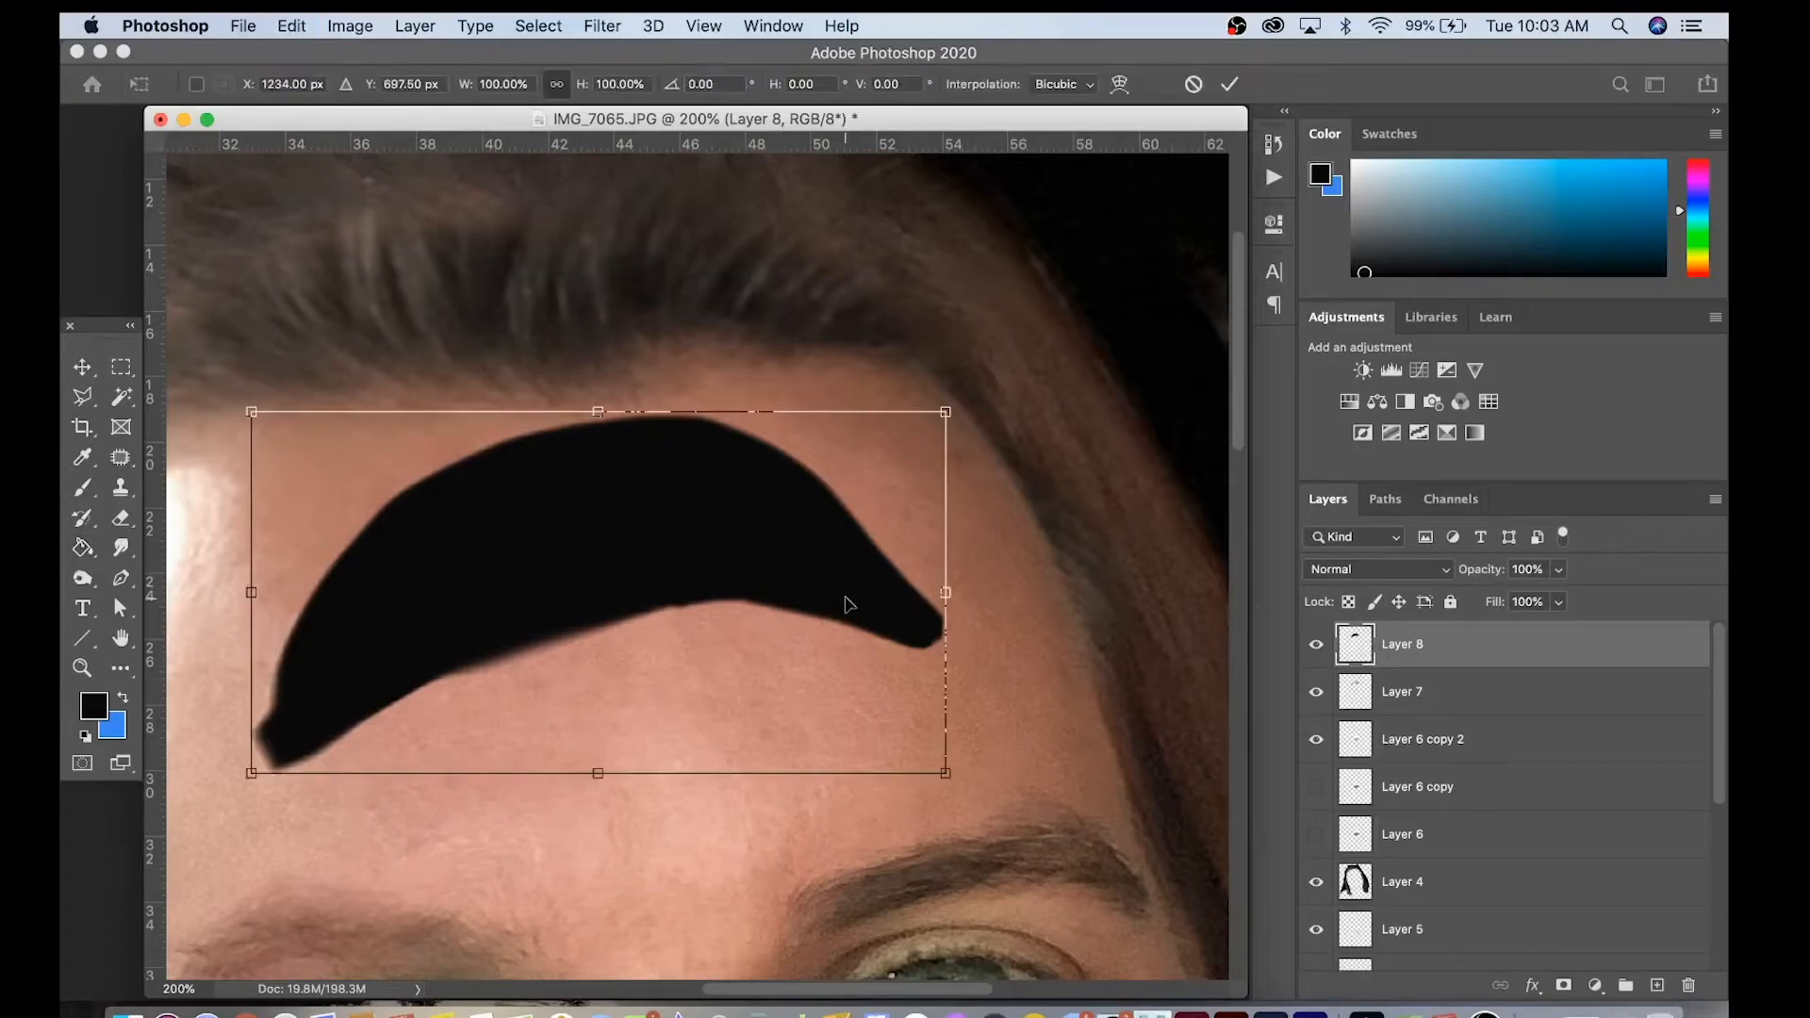
drag(945, 773, 965, 783)
drag(243, 404, 229, 395)
key(Return)
drag(1449, 646, 1450, 705)
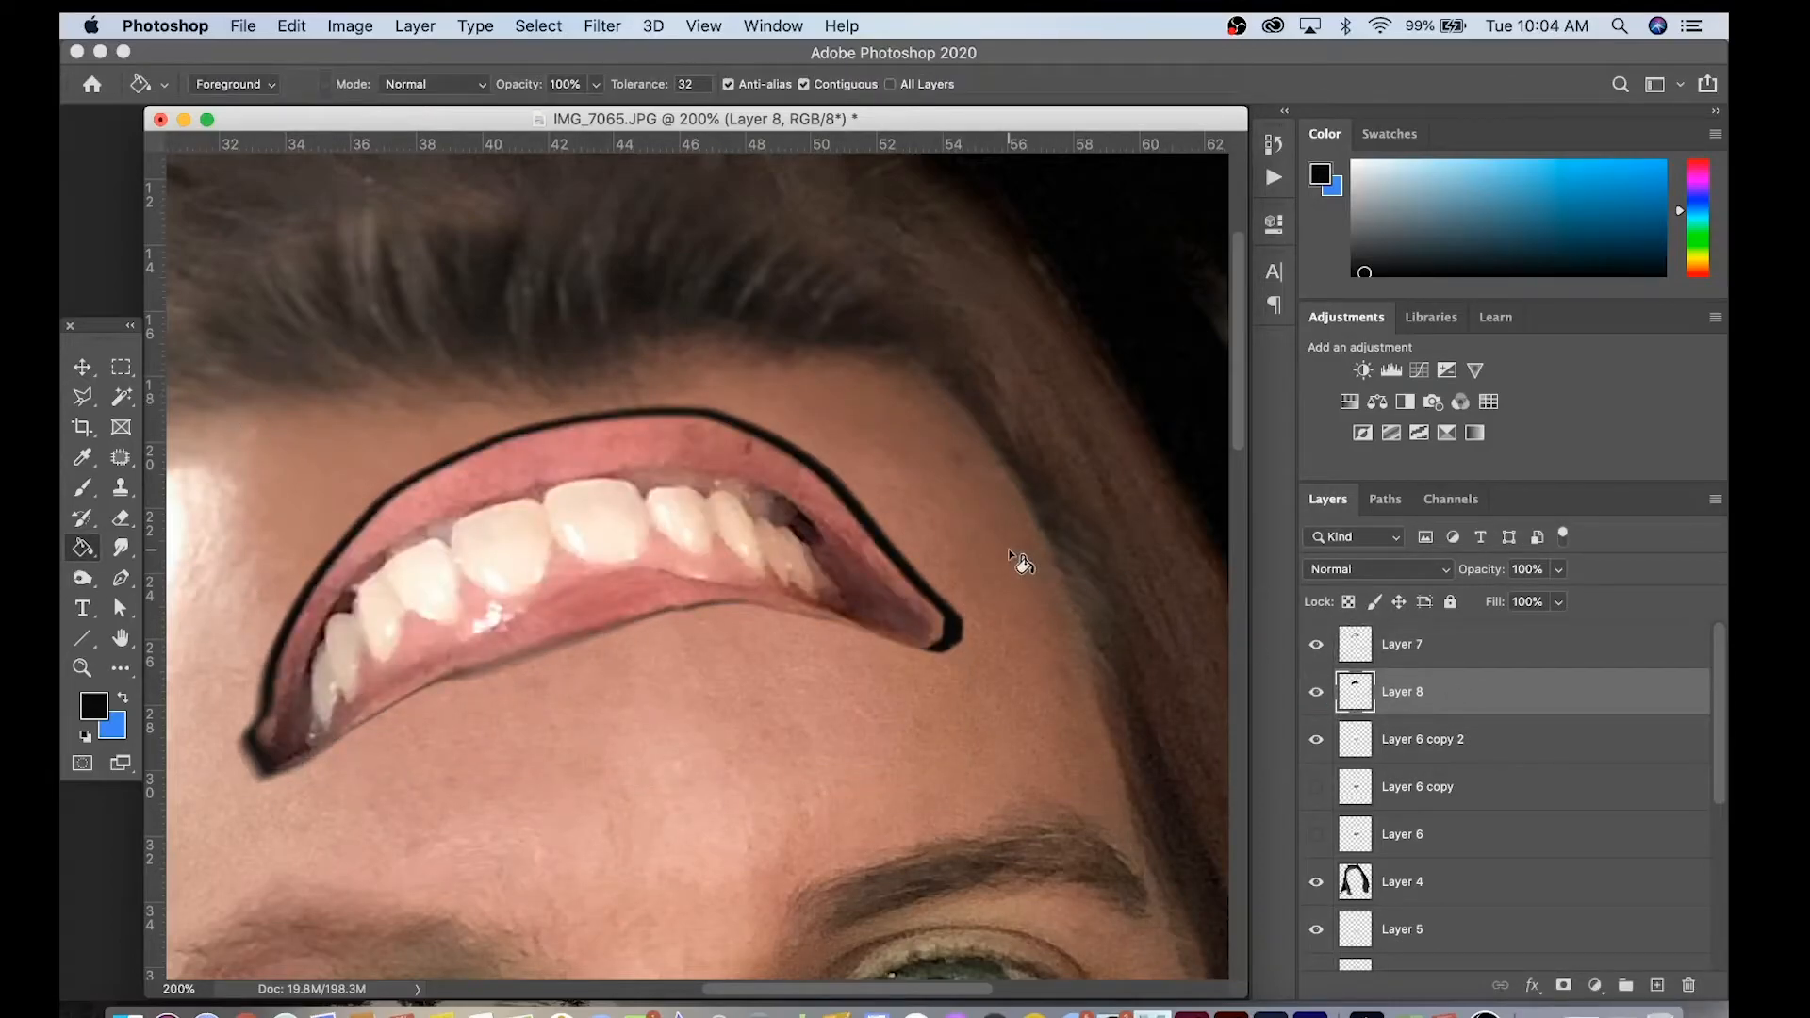
key(v)
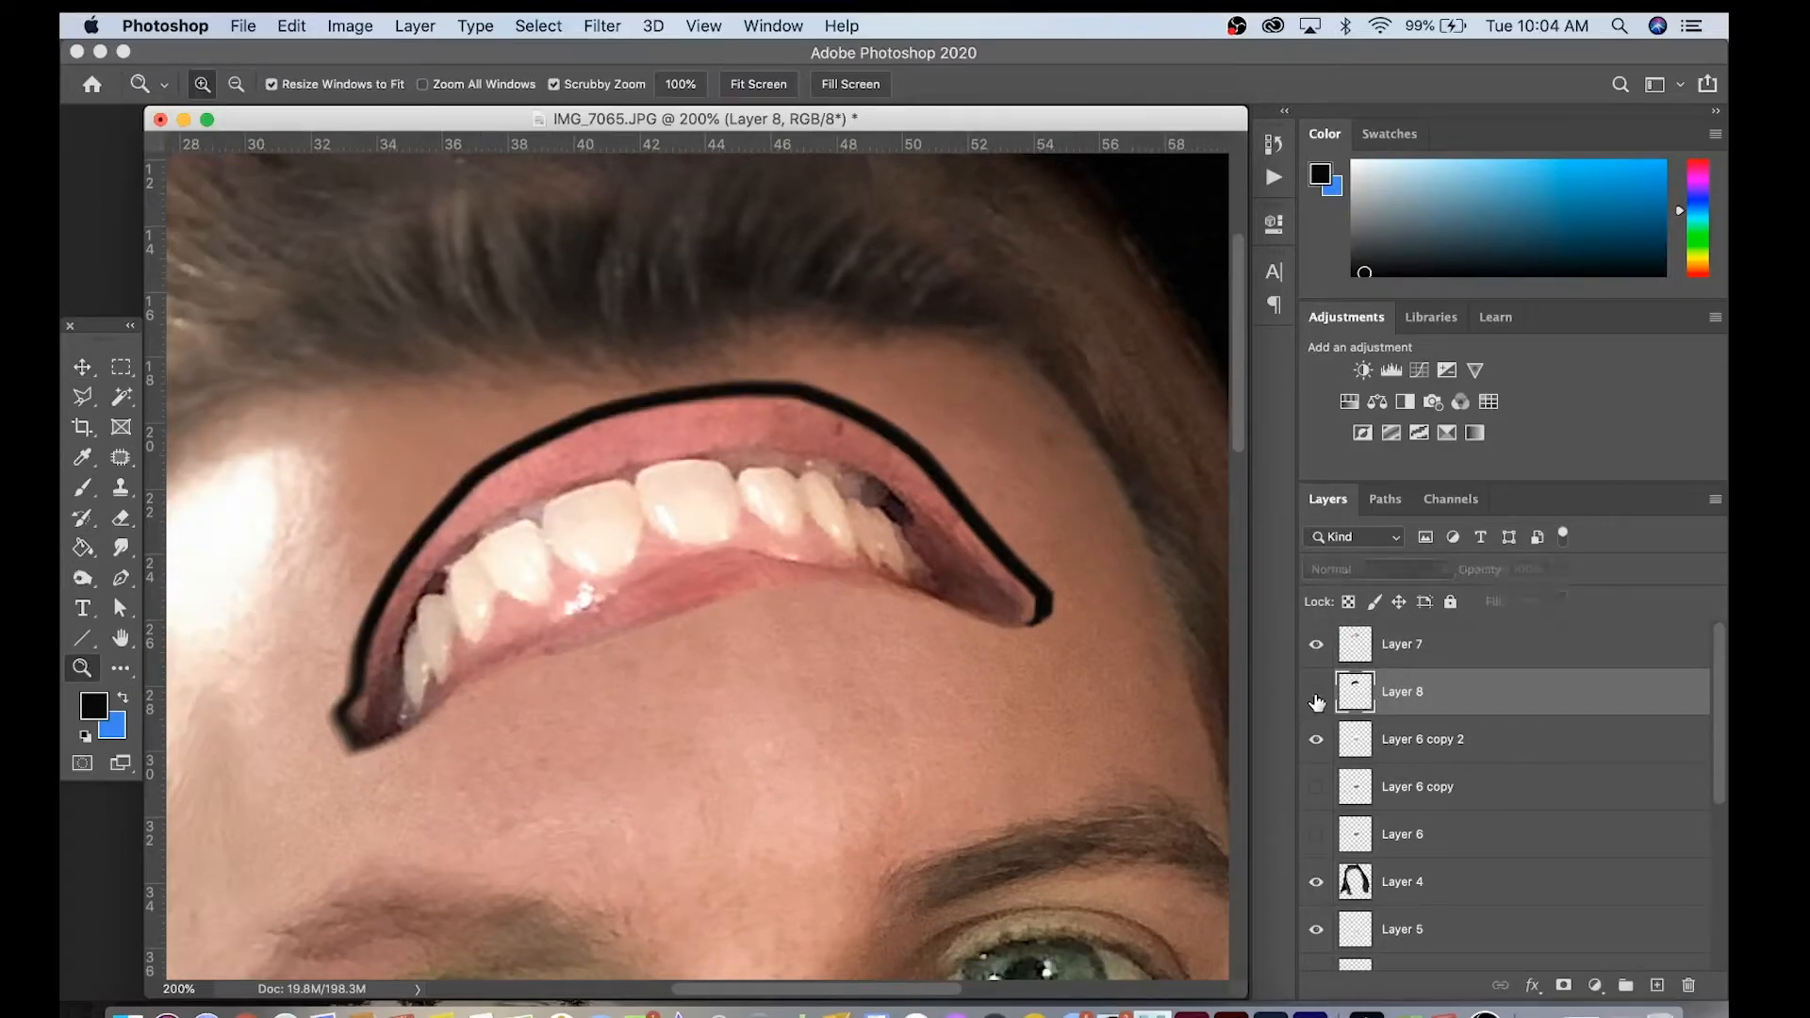
click(1316, 694)
click(1316, 694)
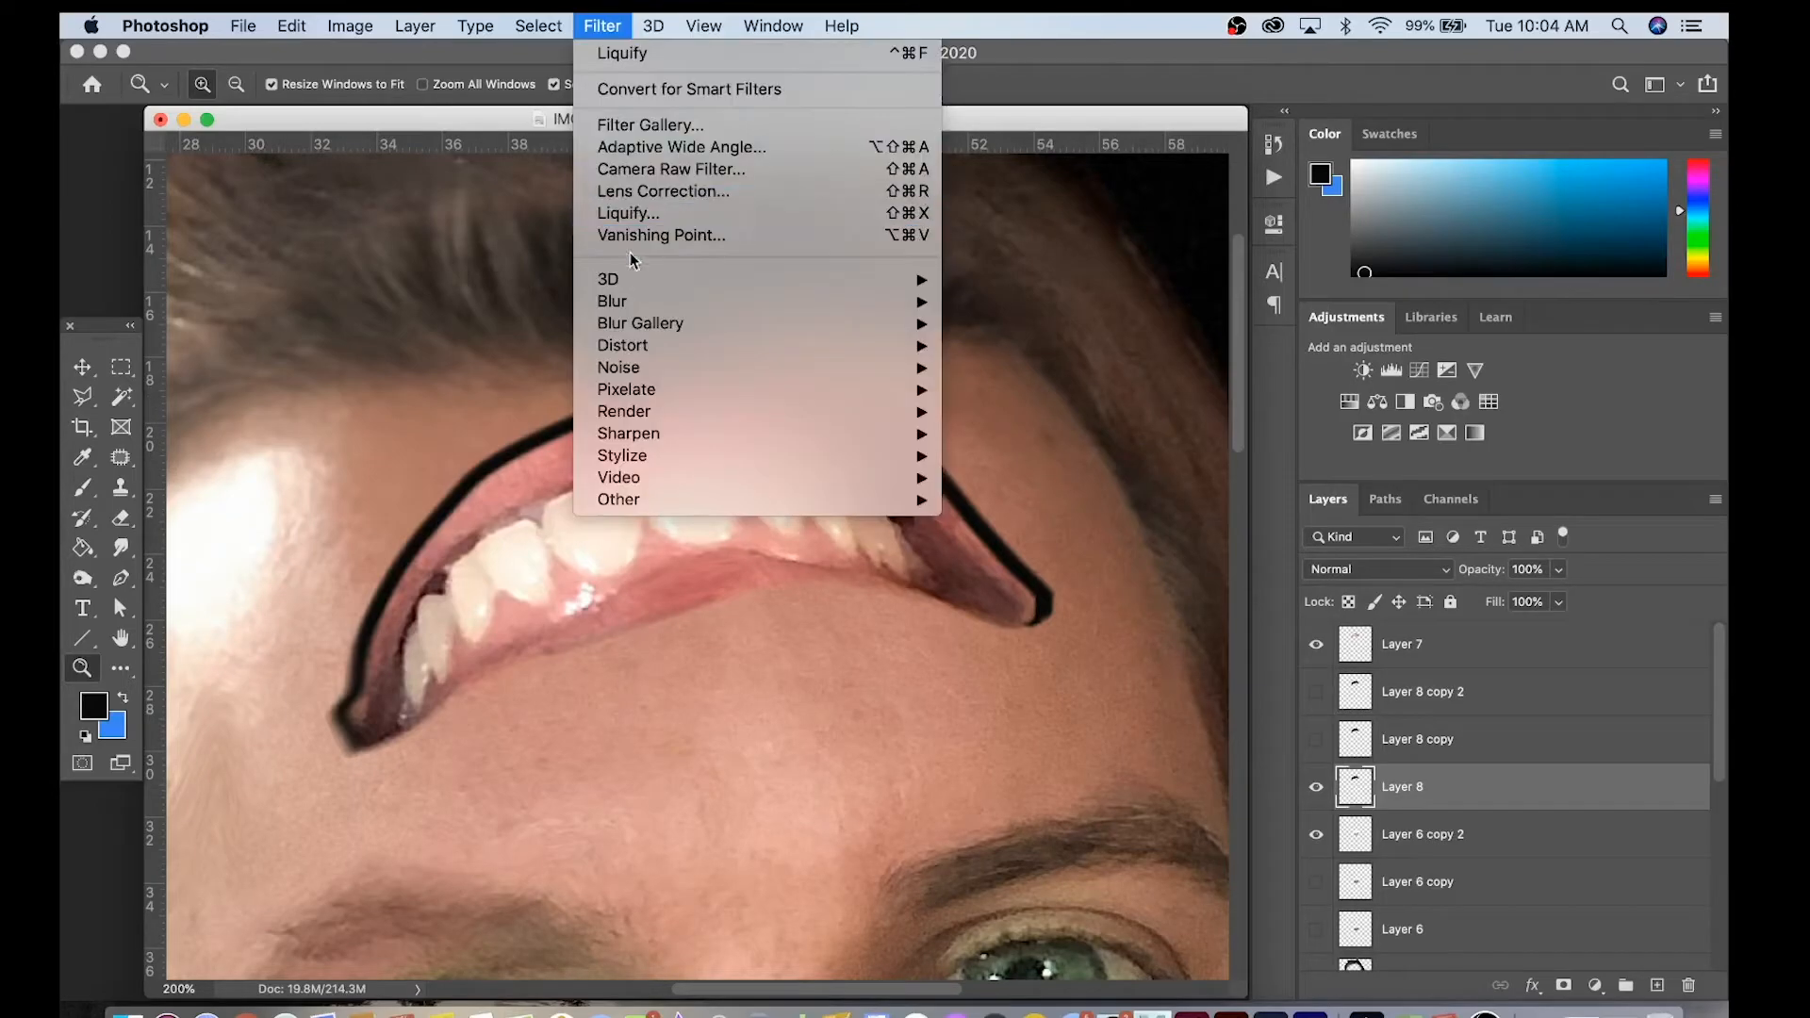
Soften the black shape on Layer 8 with a Gaussian Blur radius of 8.2 pixels.
mouse_move(639, 302)
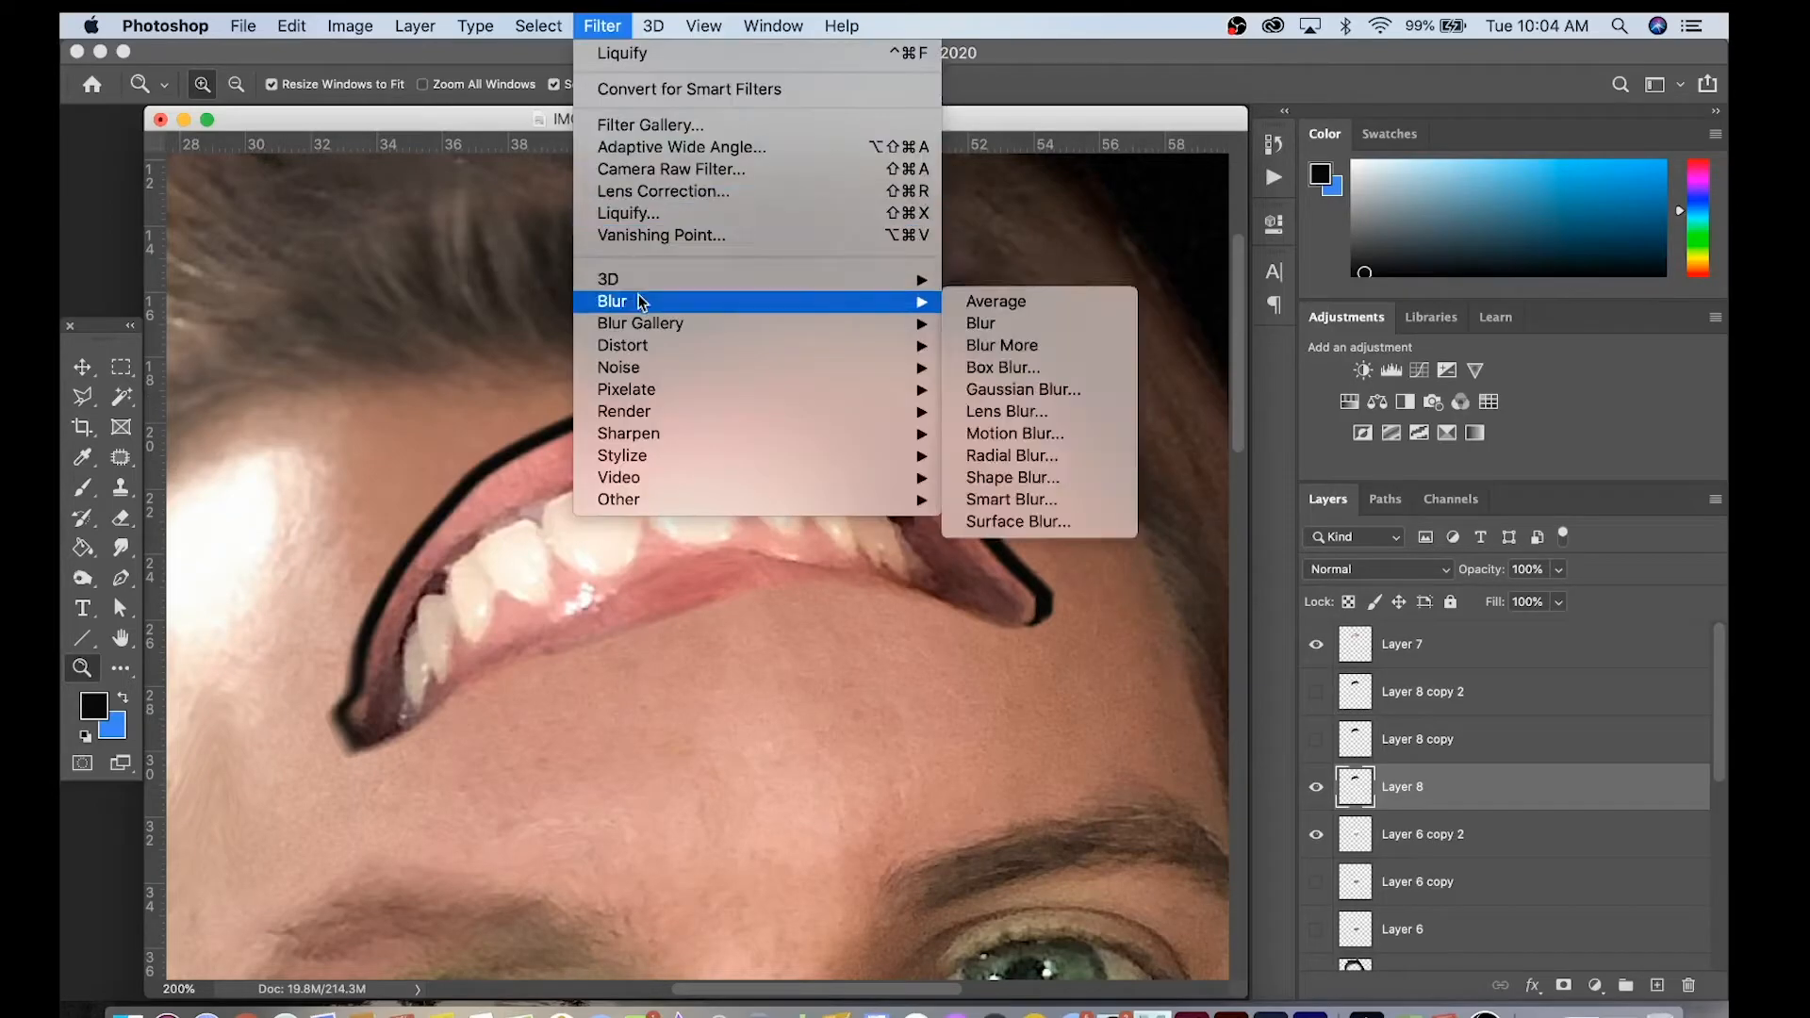
click(1029, 393)
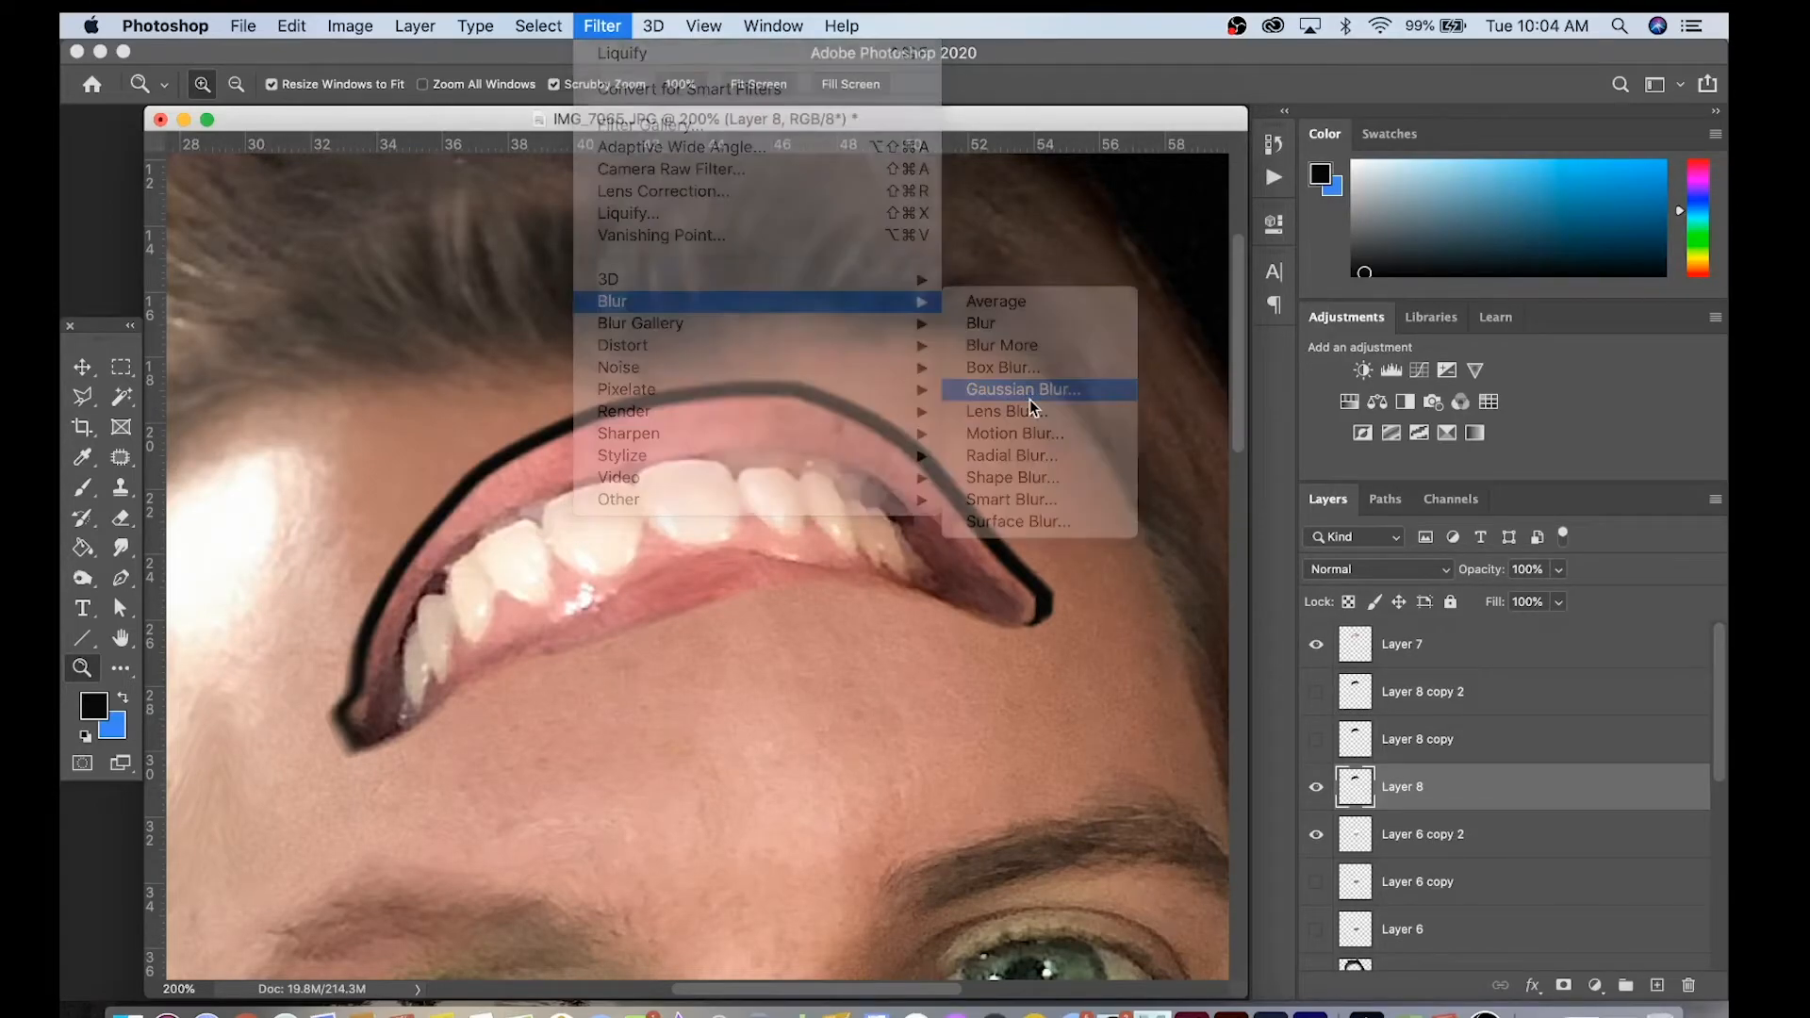
drag(834, 581, 814, 582)
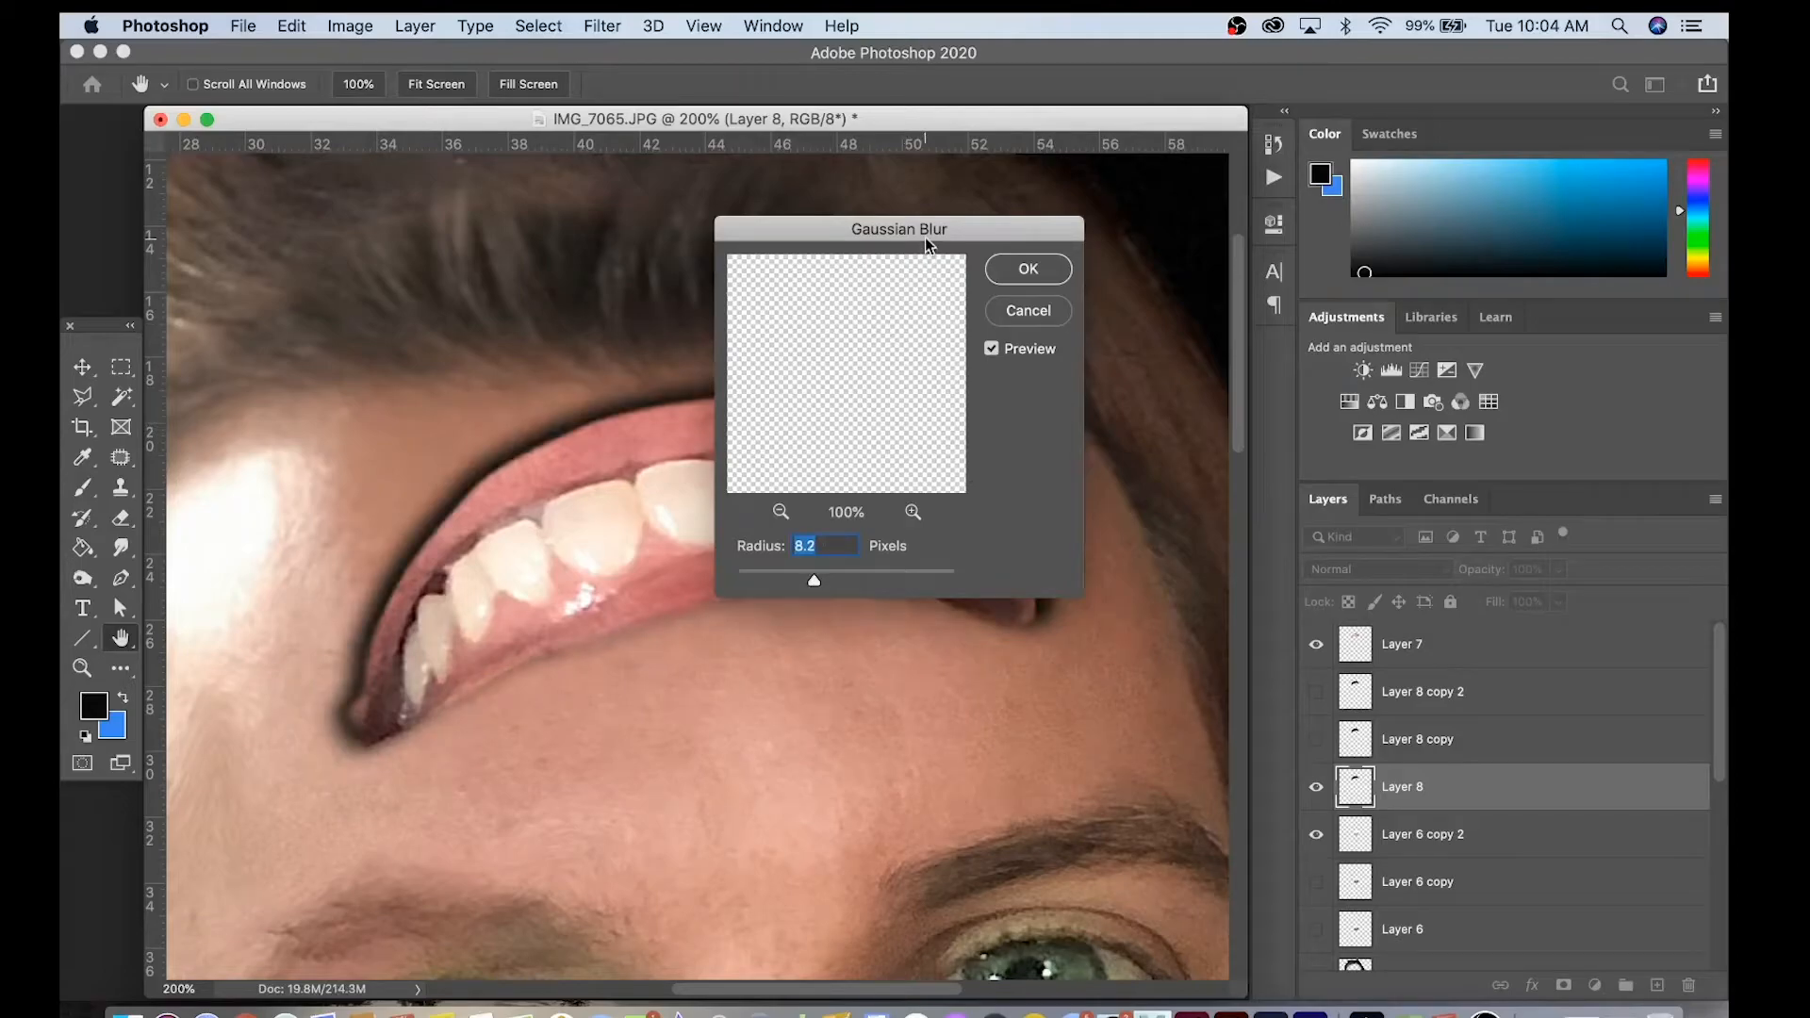
drag(925, 238, 1135, 226)
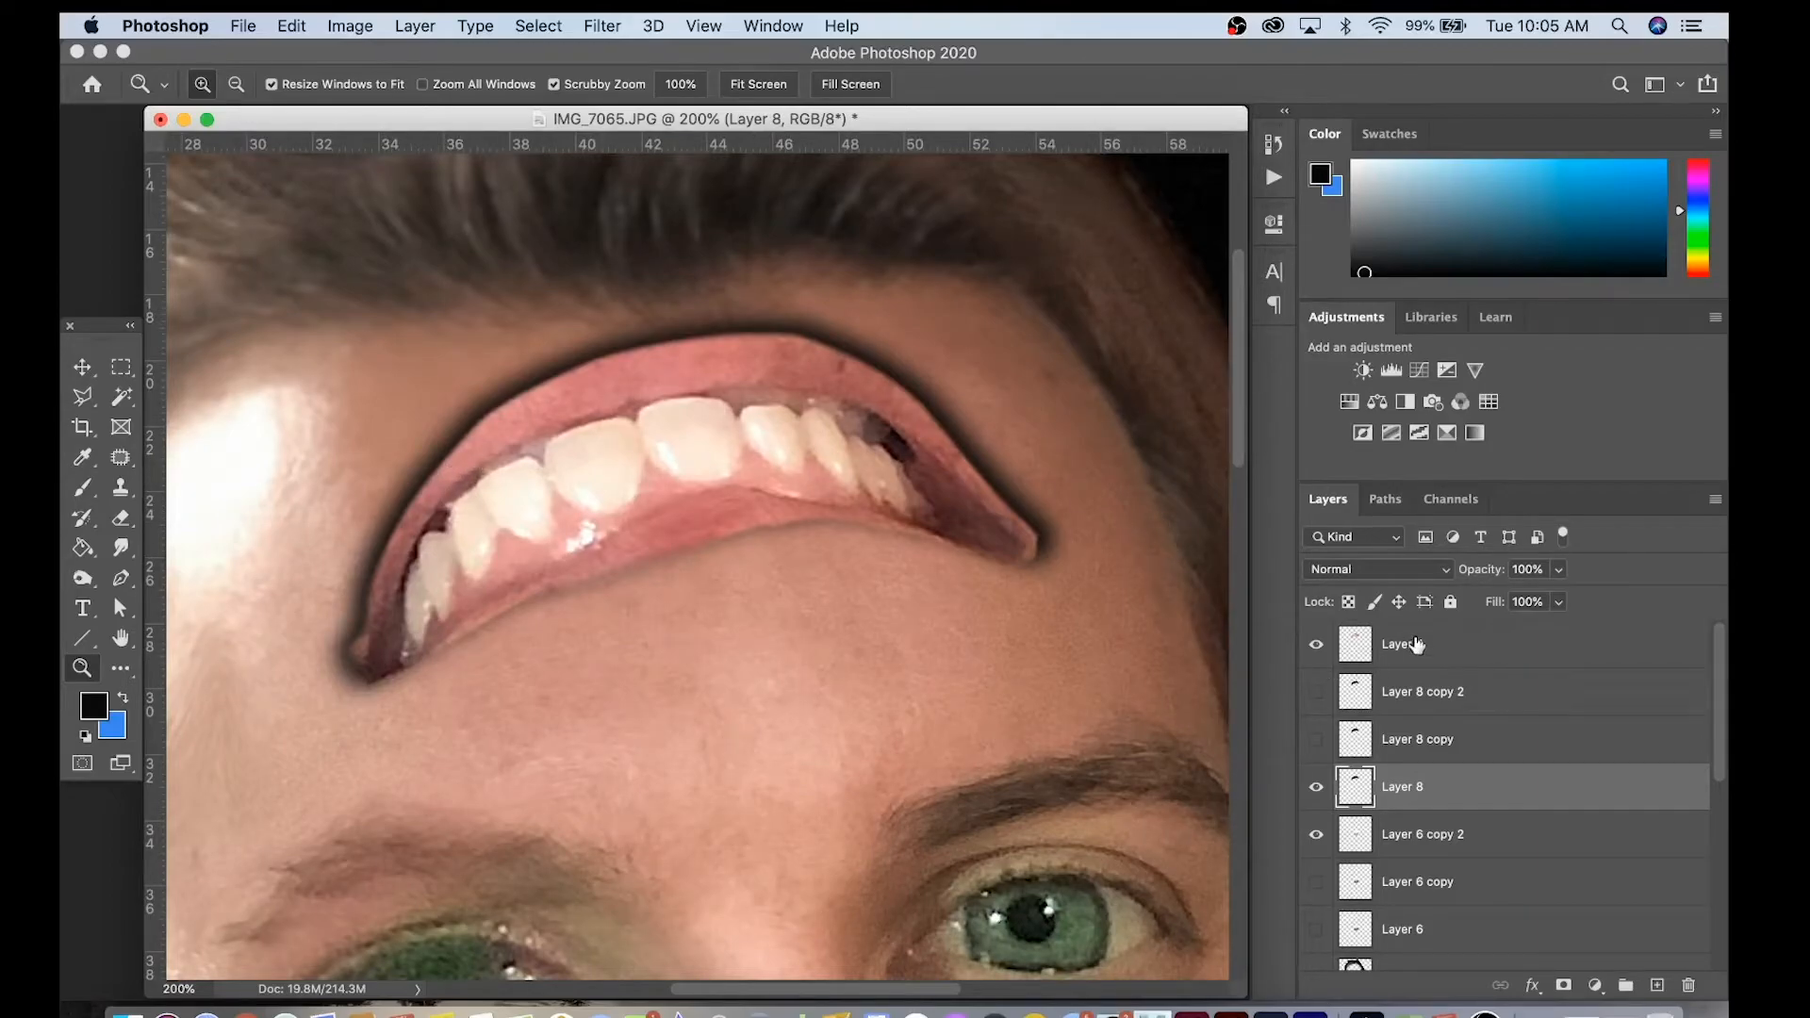
Set Layer 8's blend mode to Soft Light.
click(1428, 570)
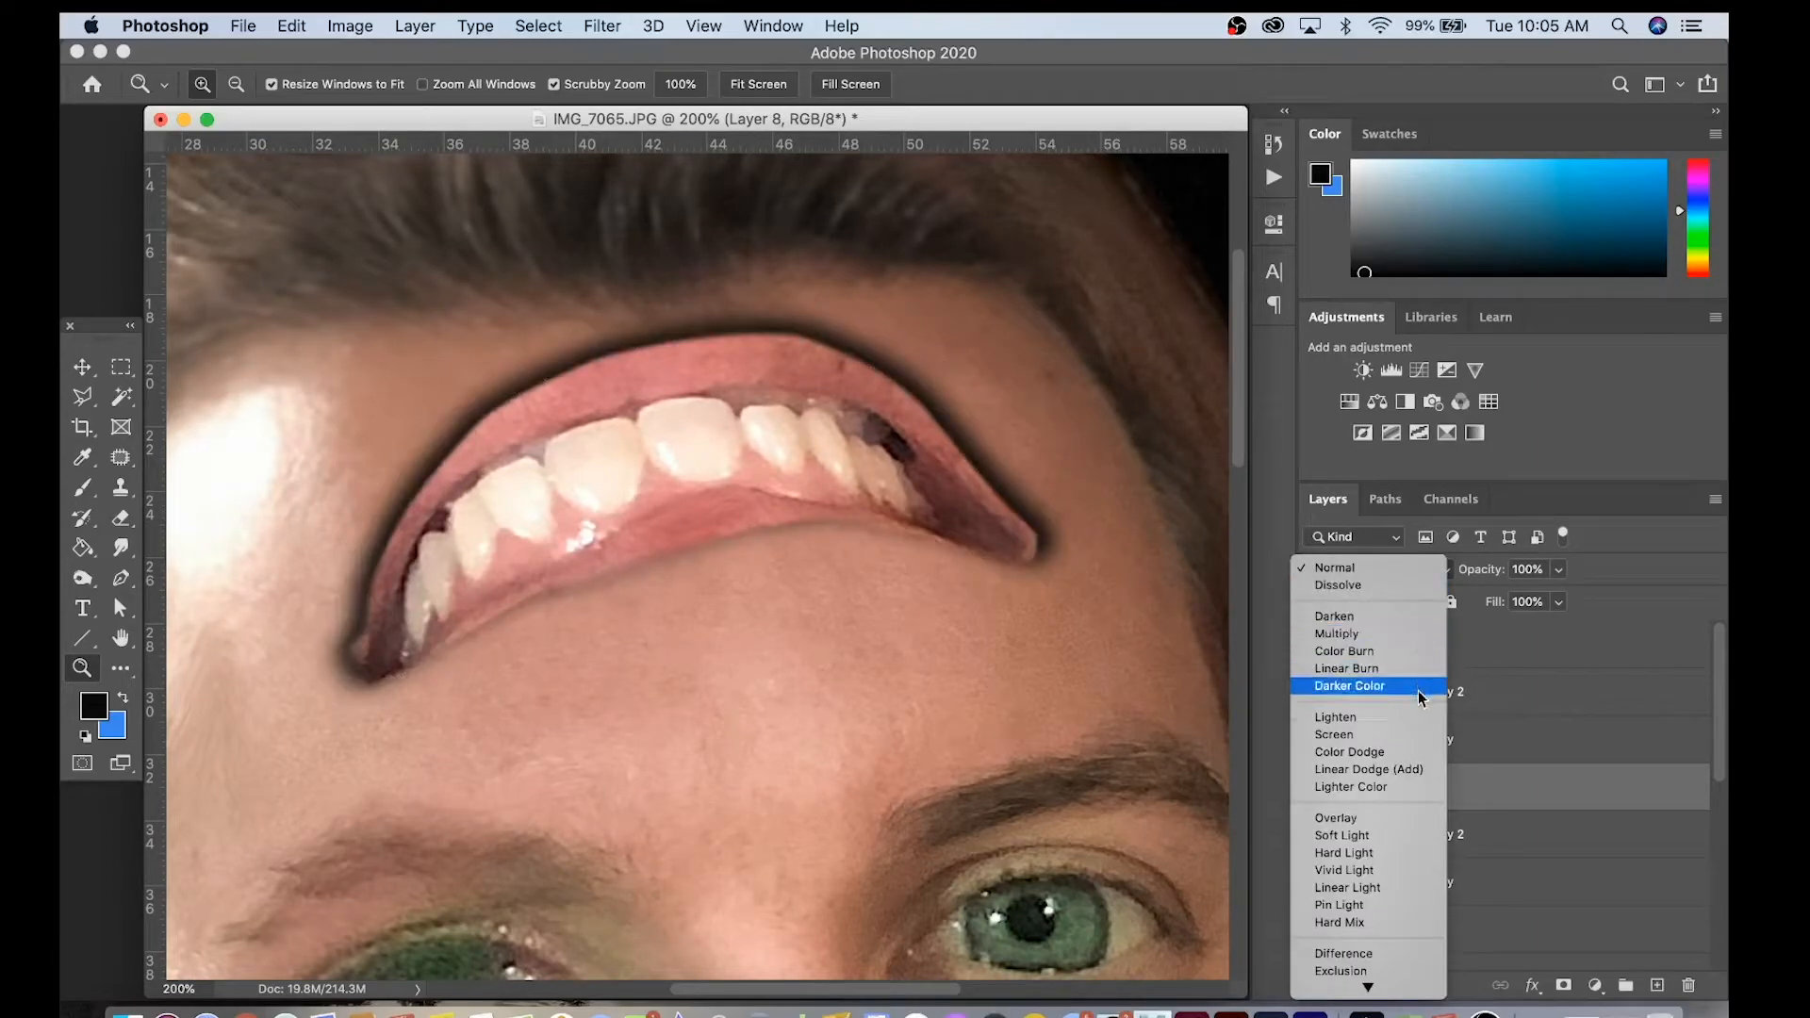
click(1415, 833)
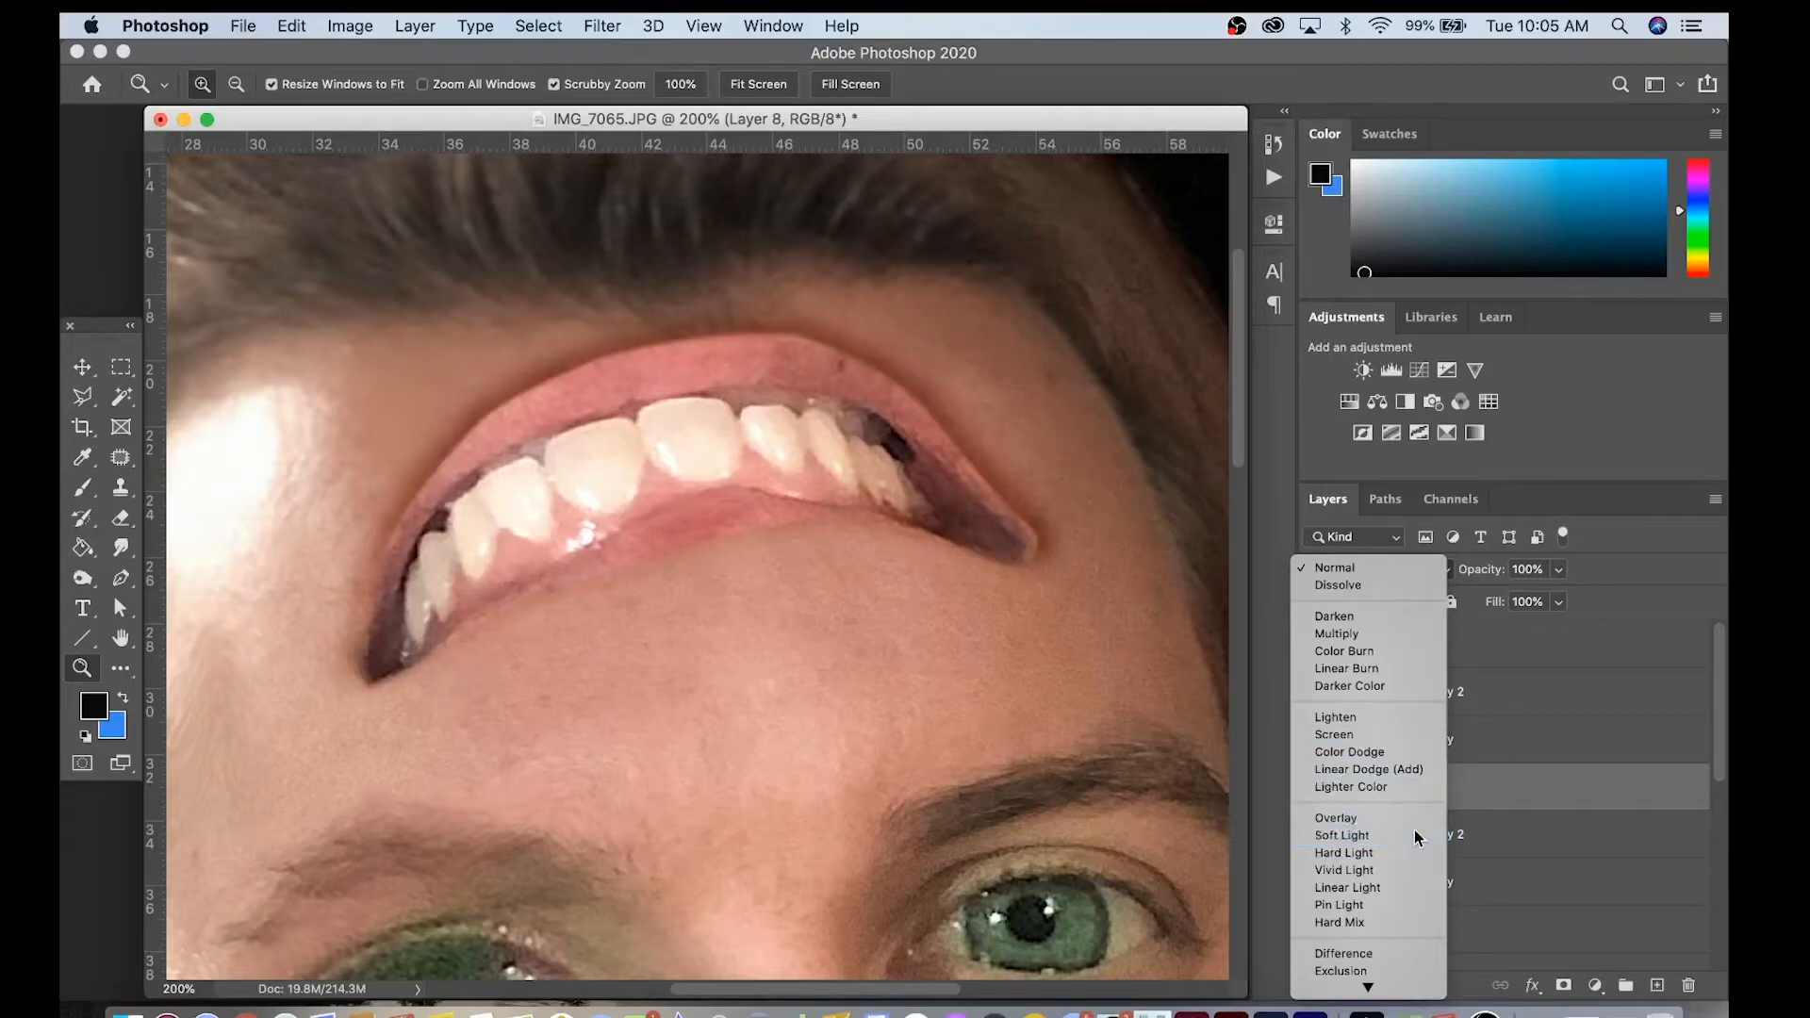
alt+click(1111, 691)
alt+click(1112, 691)
alt+click(1112, 691)
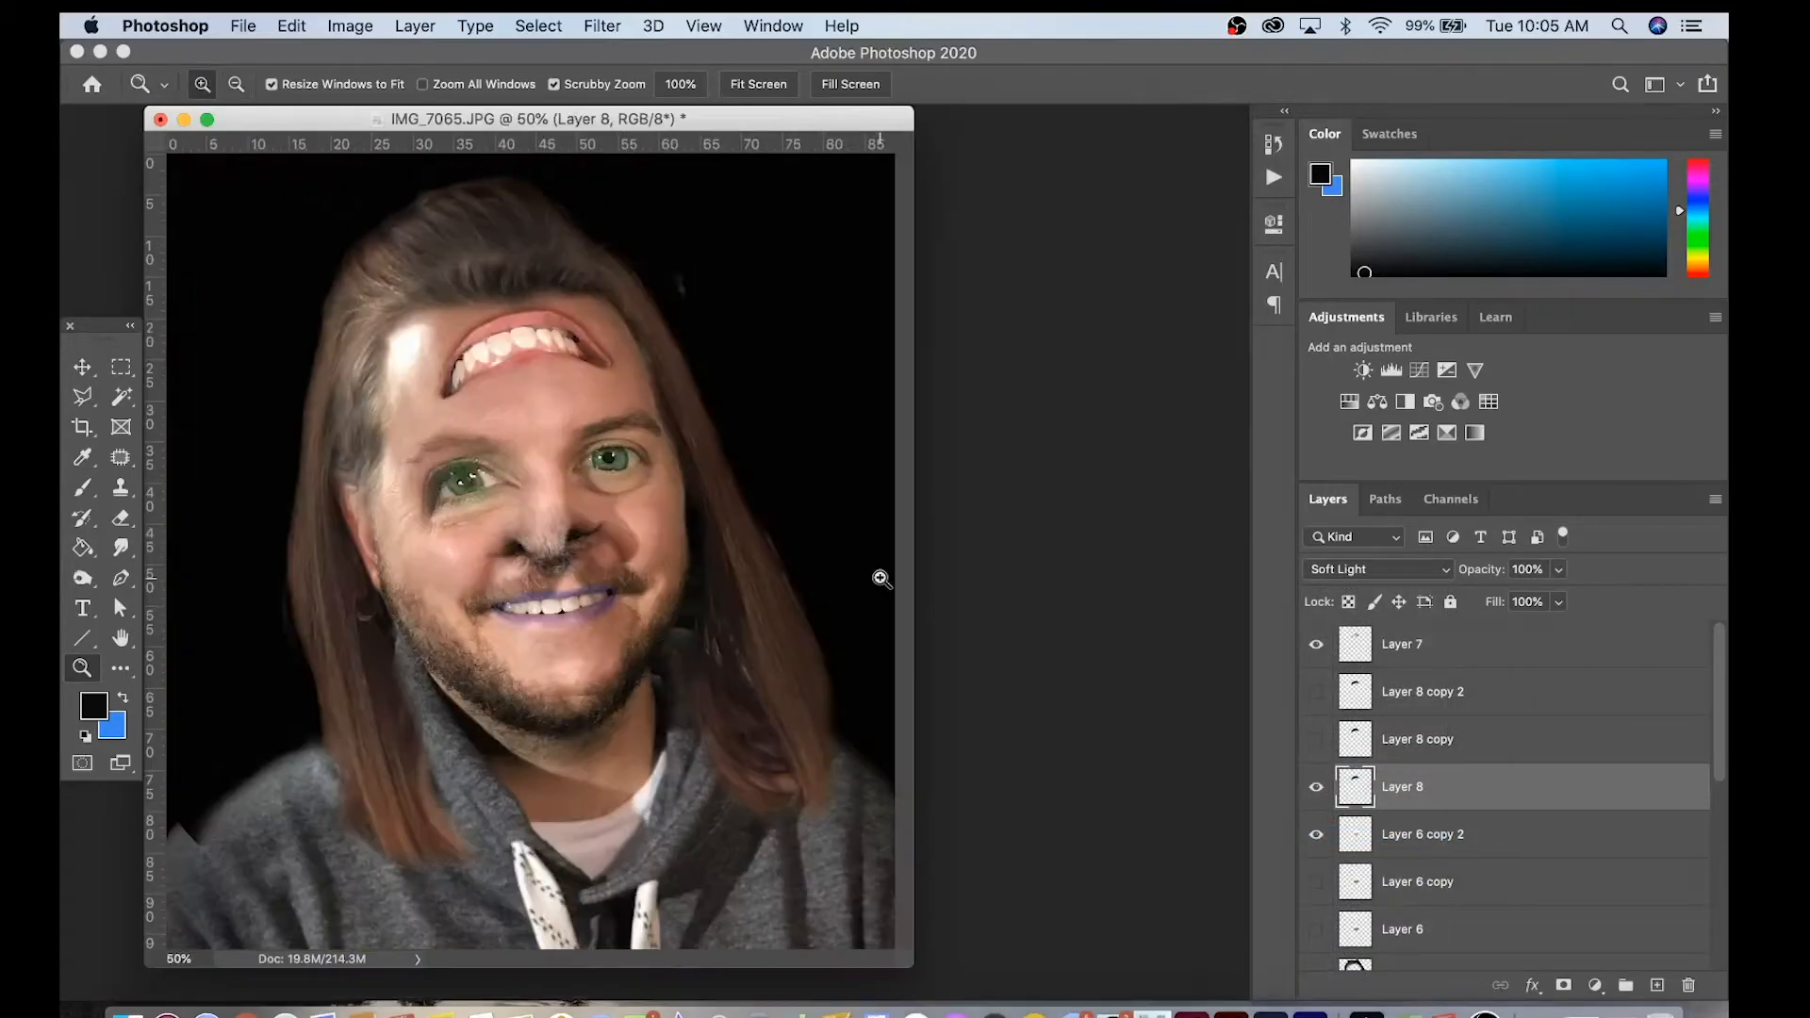
Hide Layer 8 to compare the forehead mouth without its soft shadow.
click(515, 359)
alt+click(634, 448)
click(1316, 786)
click(518, 370)
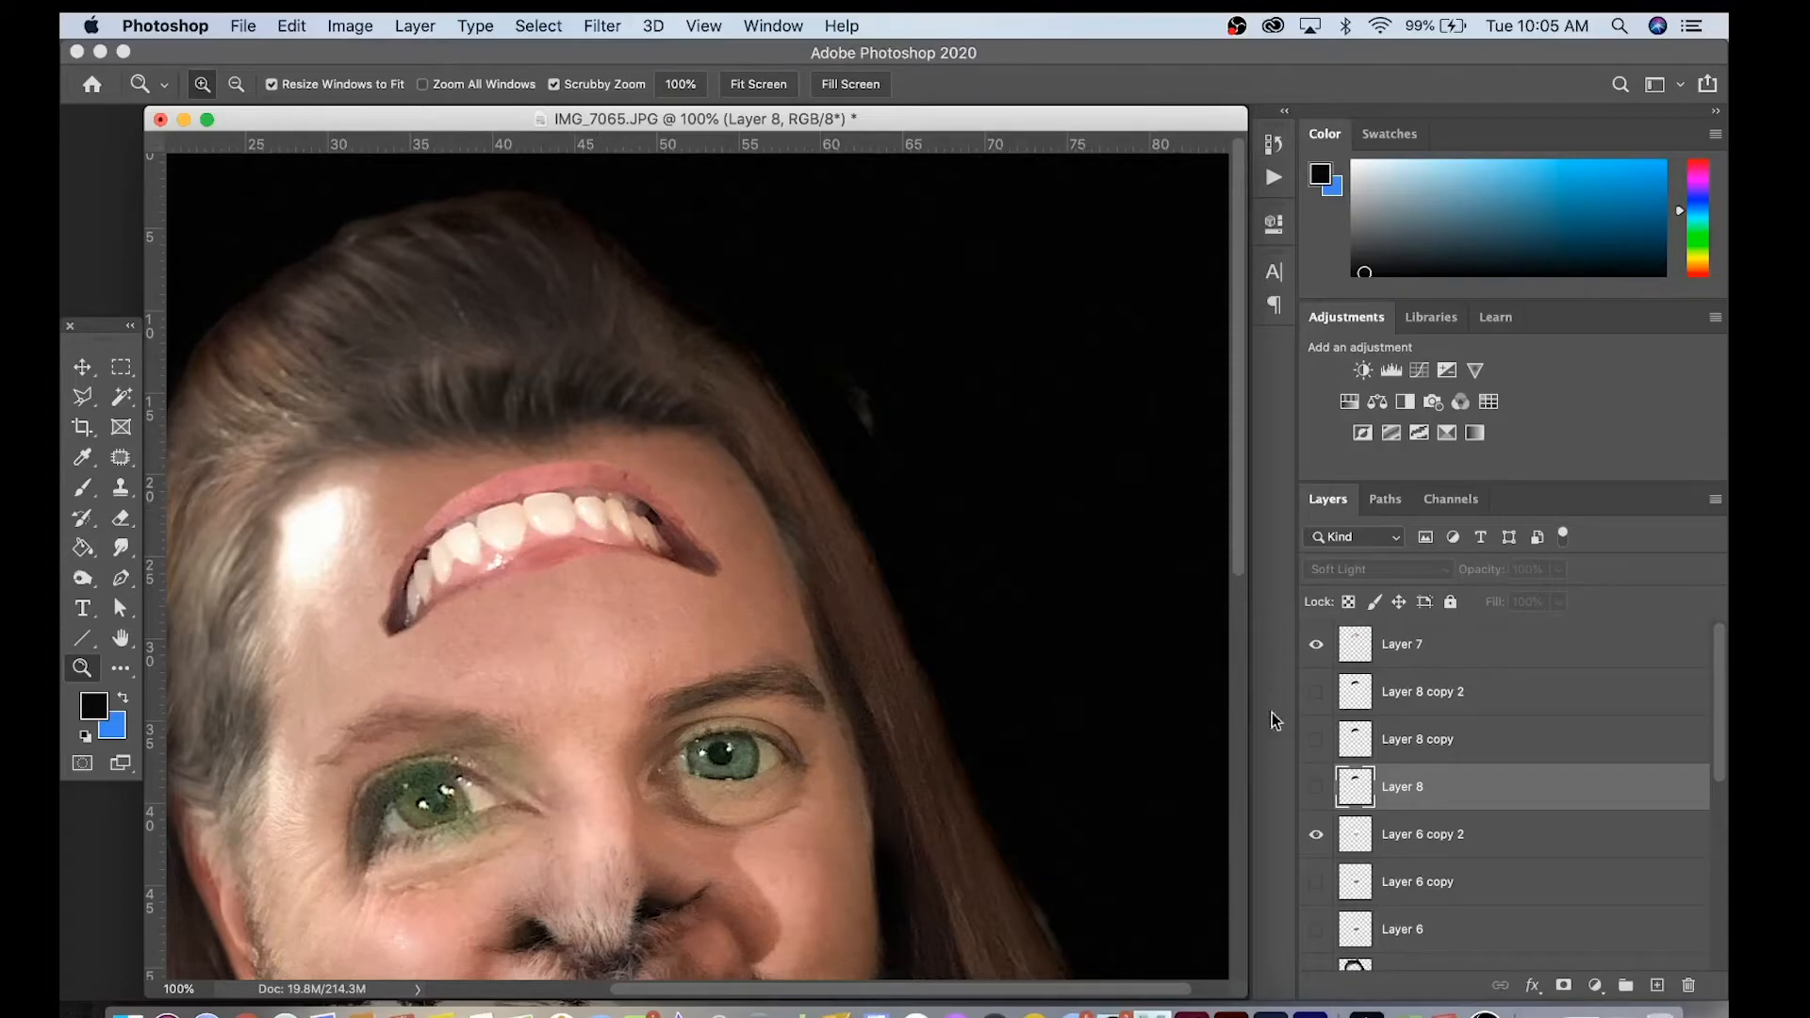
Show Layer 8 again and set its blend mode to Normal for a darker shadow around the forehead mouth.
click(1316, 786)
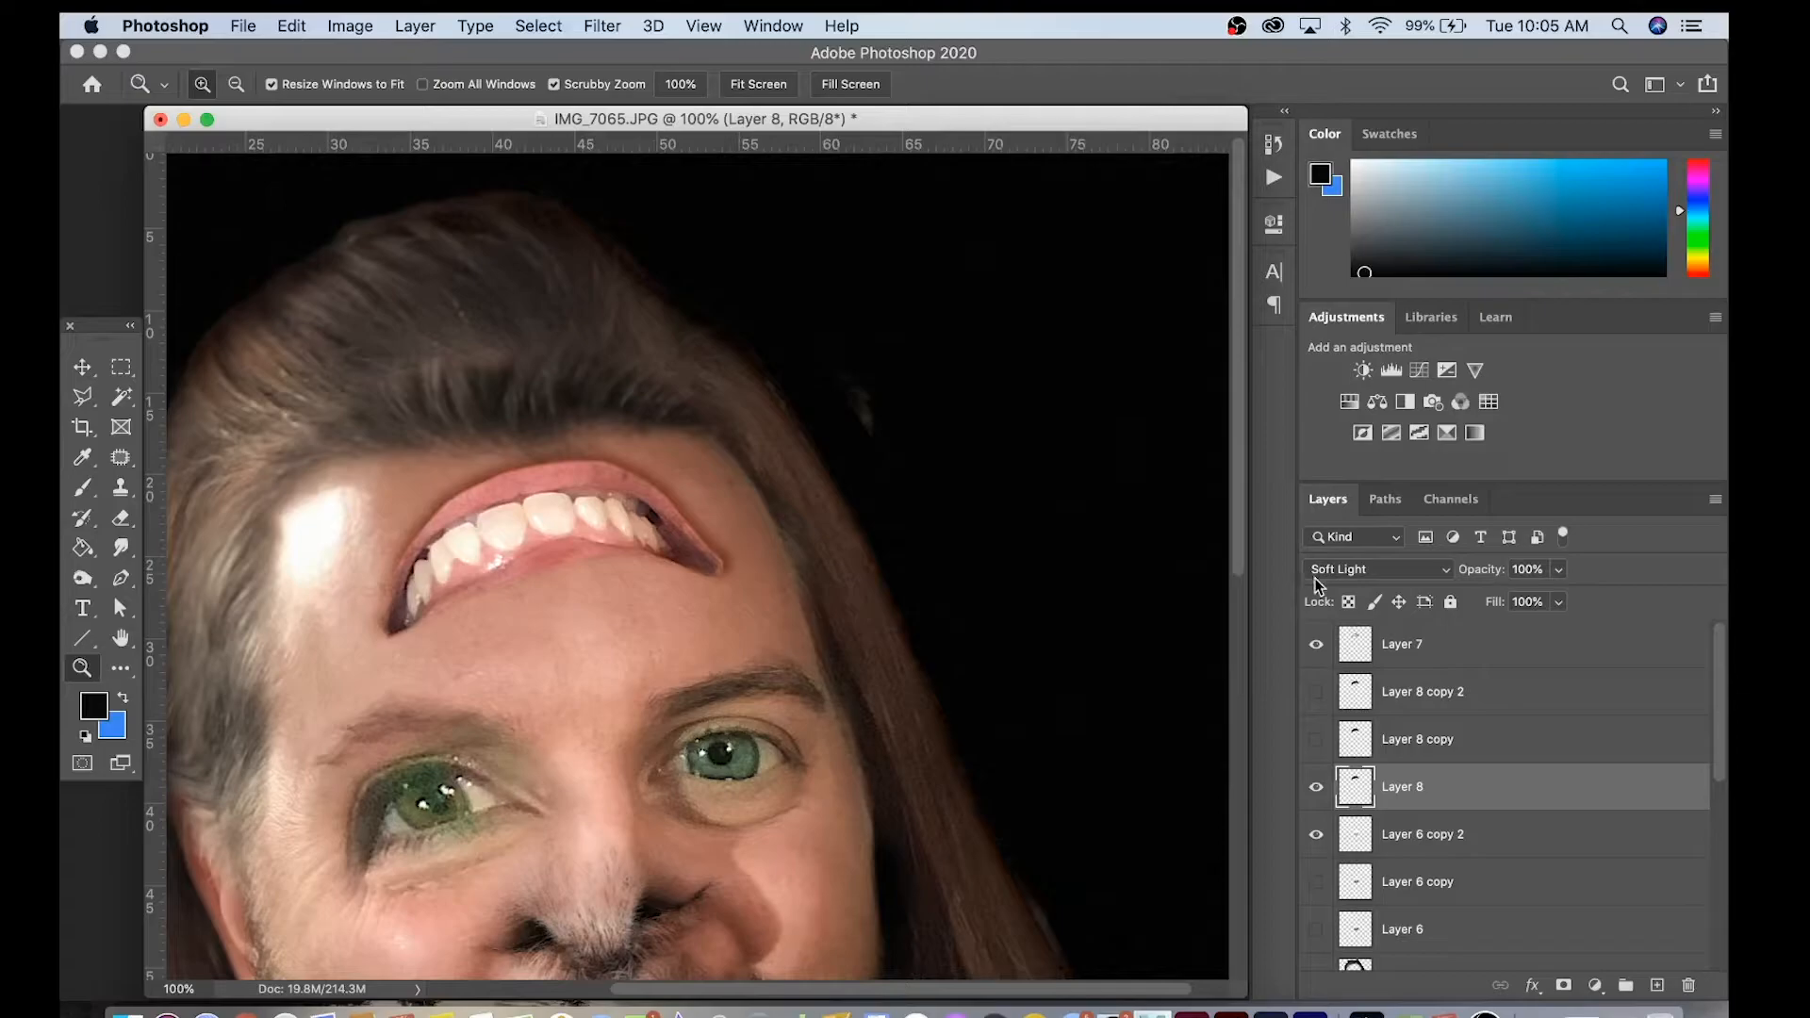
alt+click(687, 515)
click(564, 395)
click(829, 524)
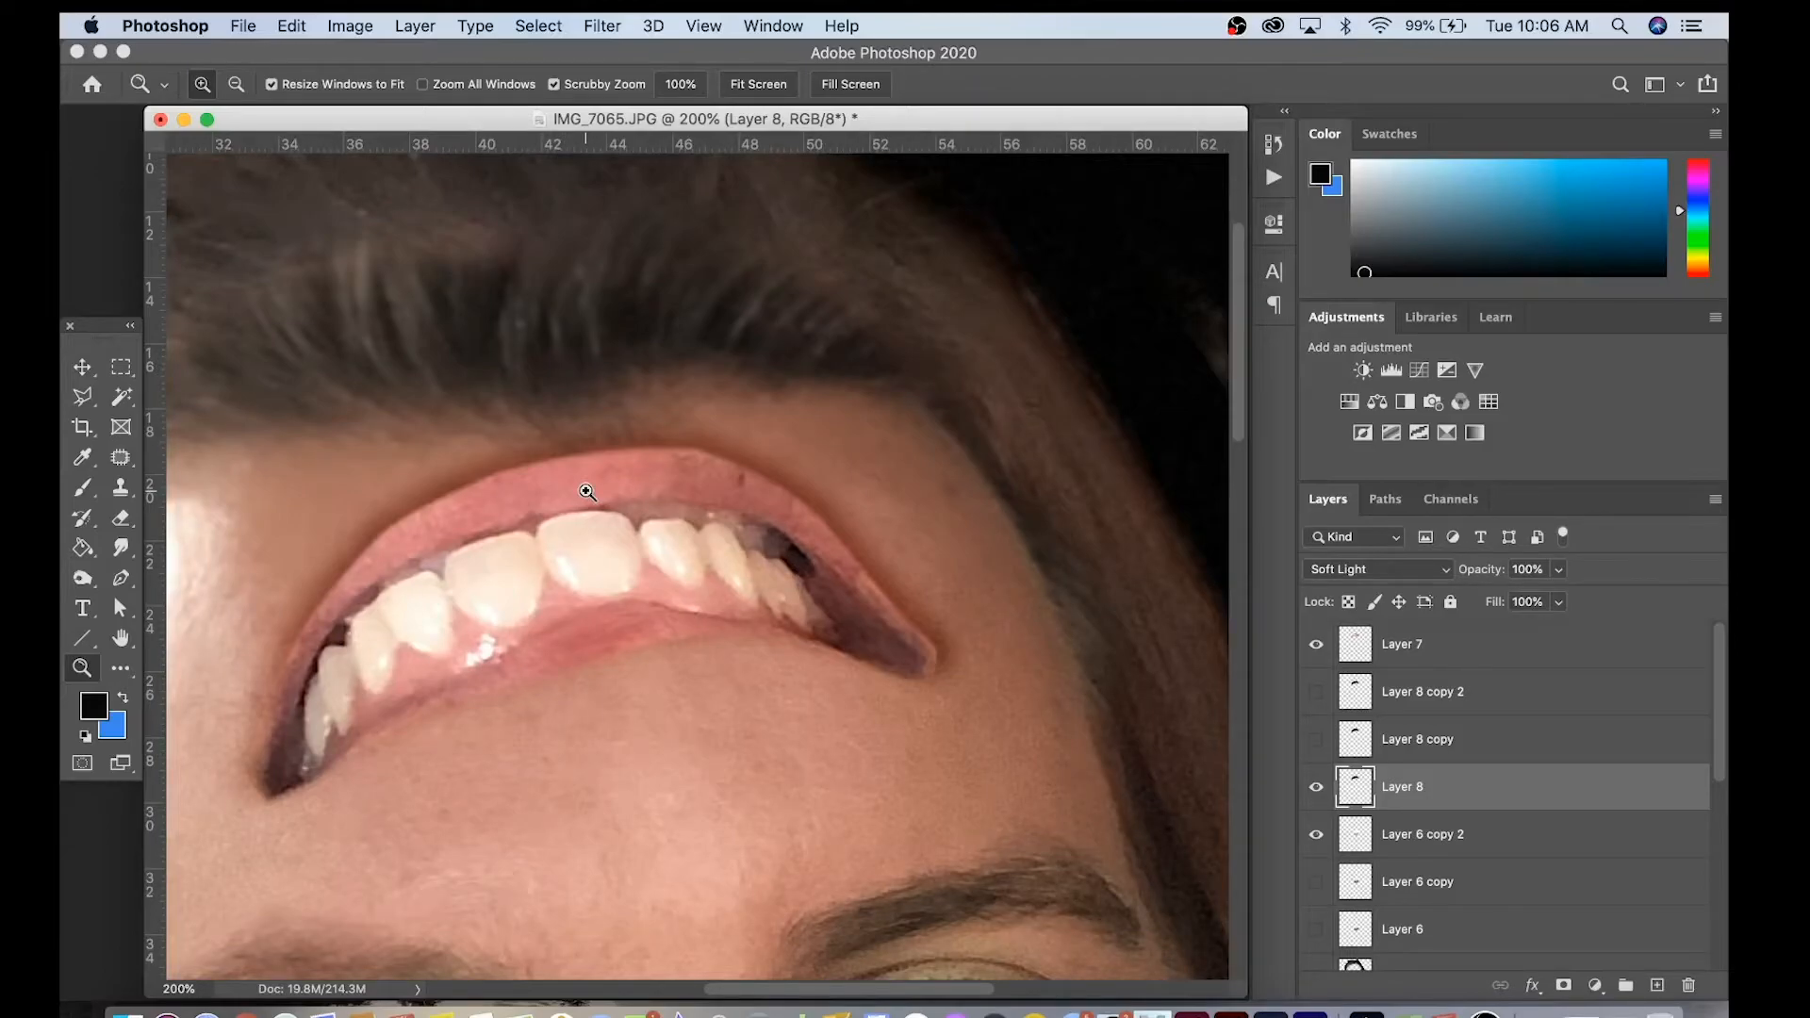
click(1416, 570)
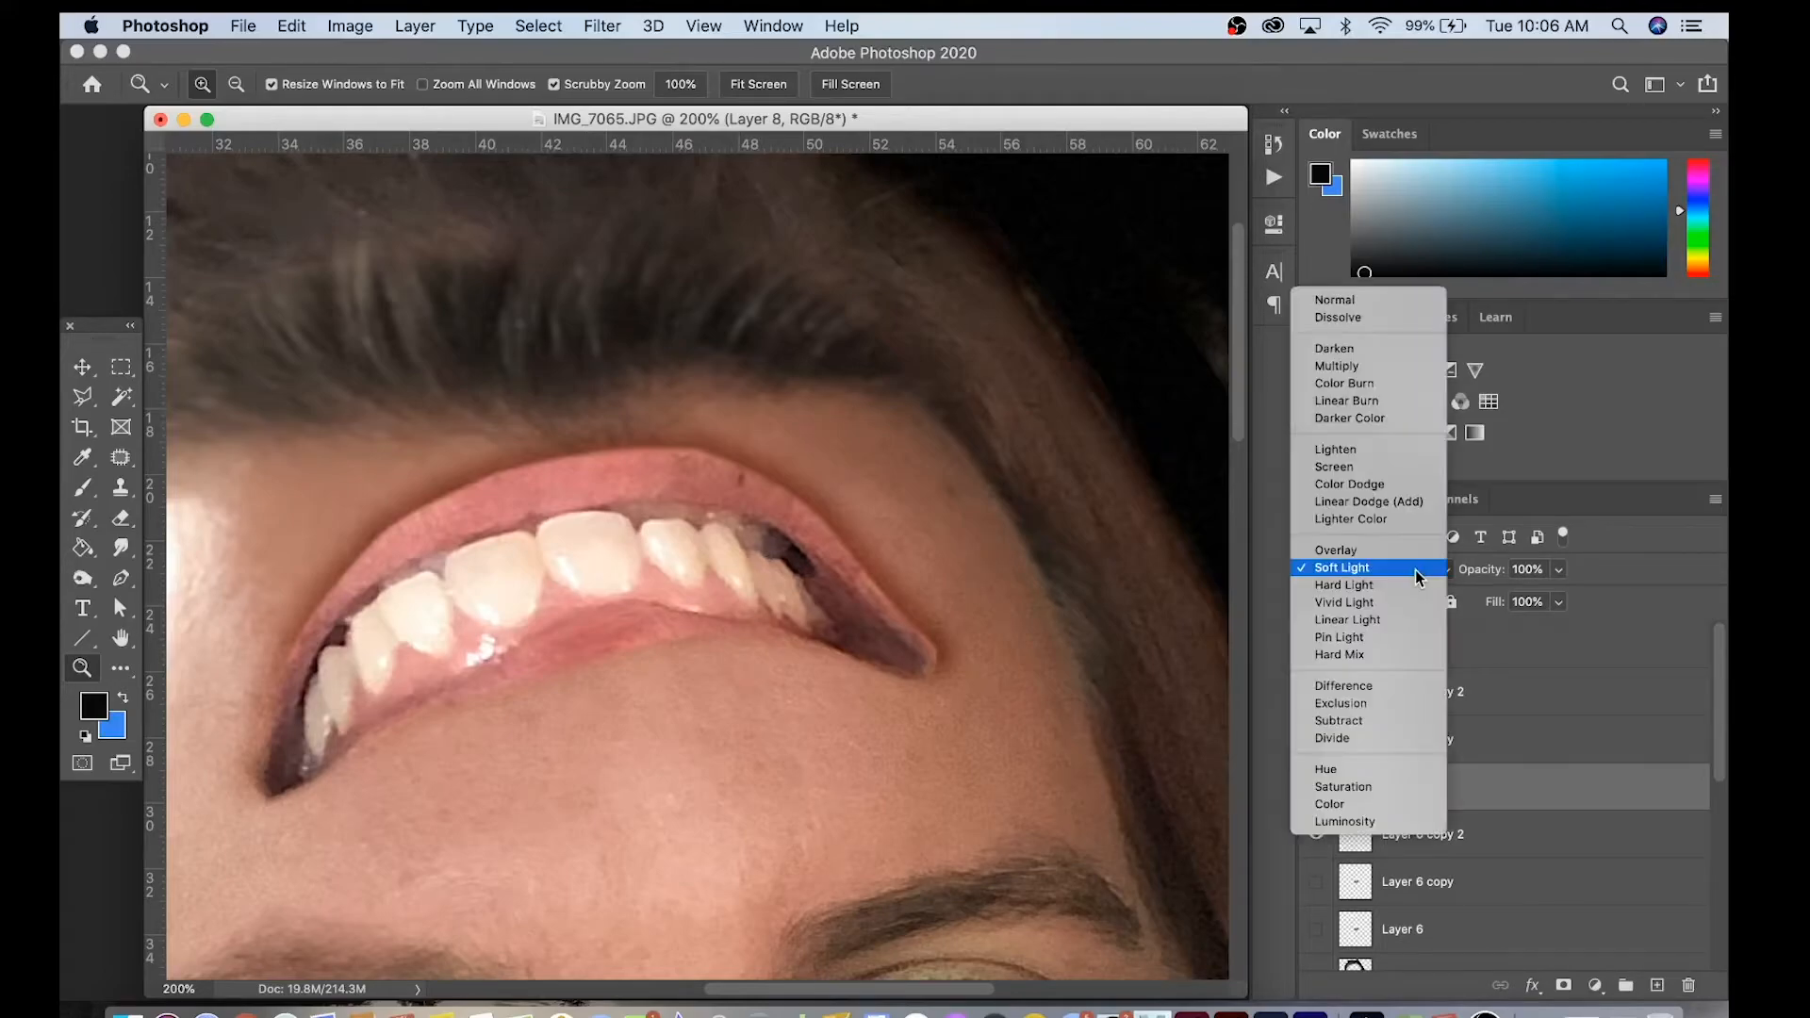
click(1375, 299)
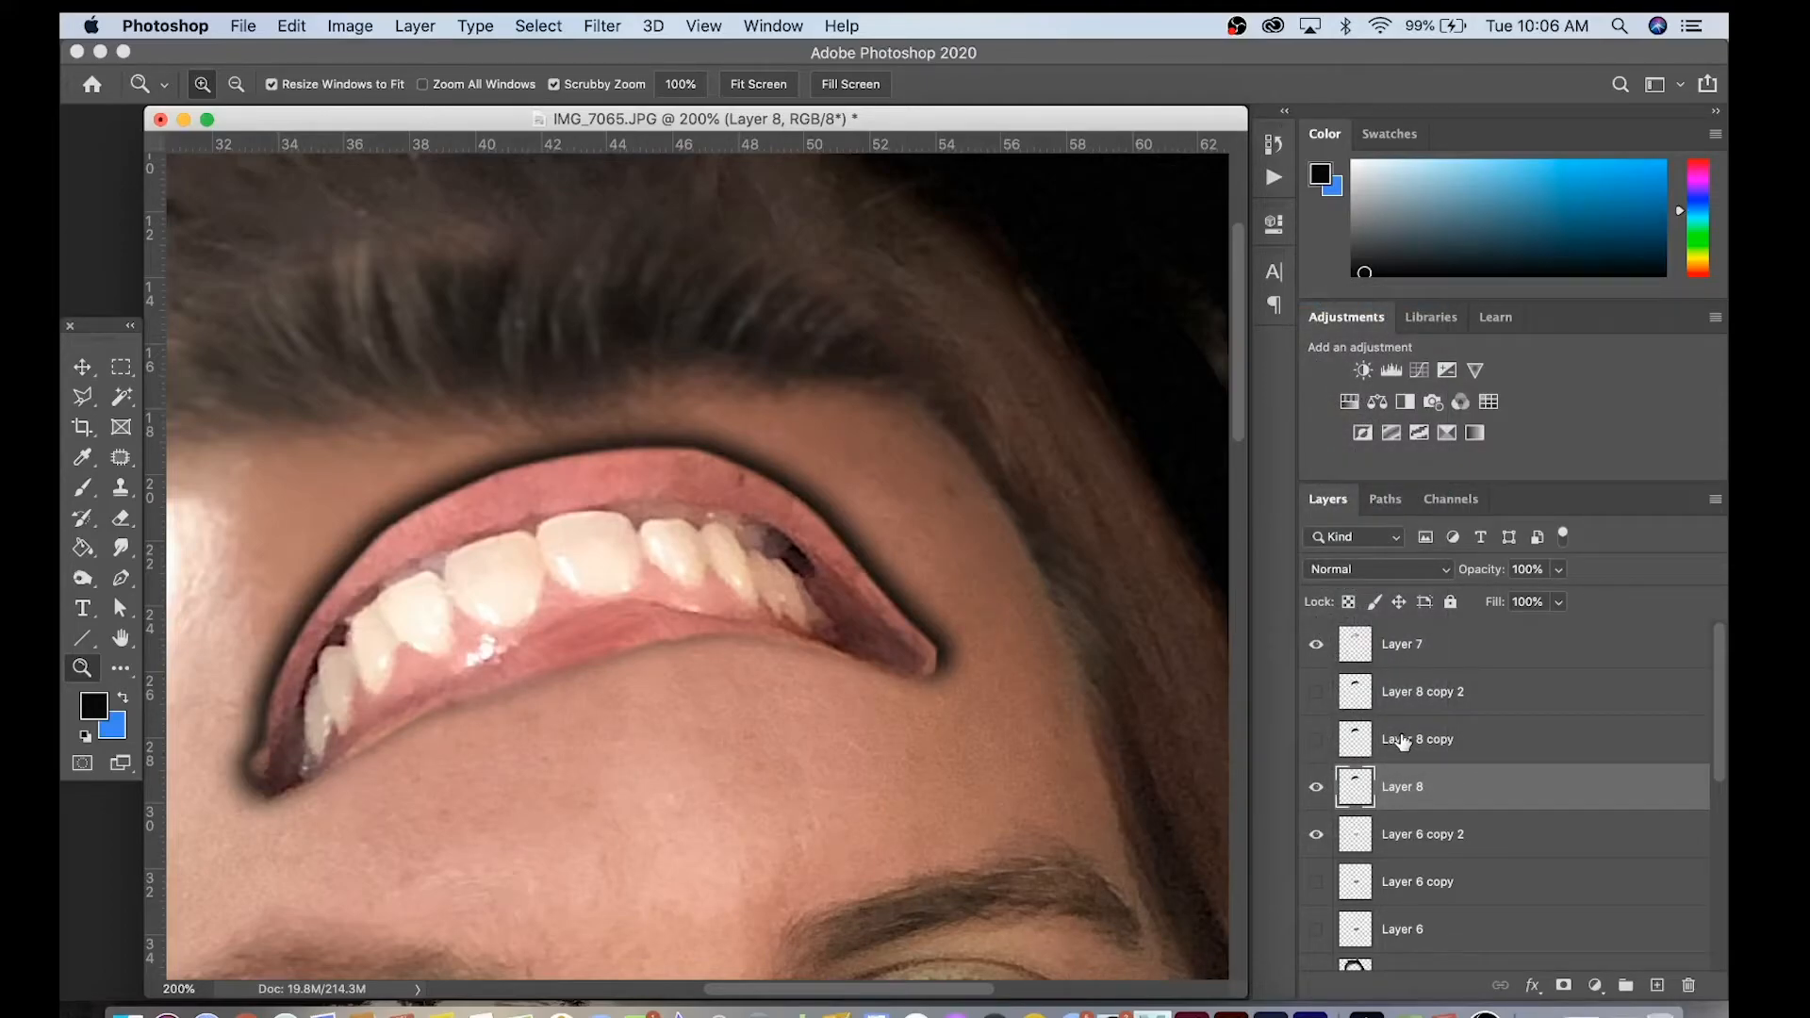
Try Layer 8 in Soft Light for comparison and return it to Normal.
click(1367, 571)
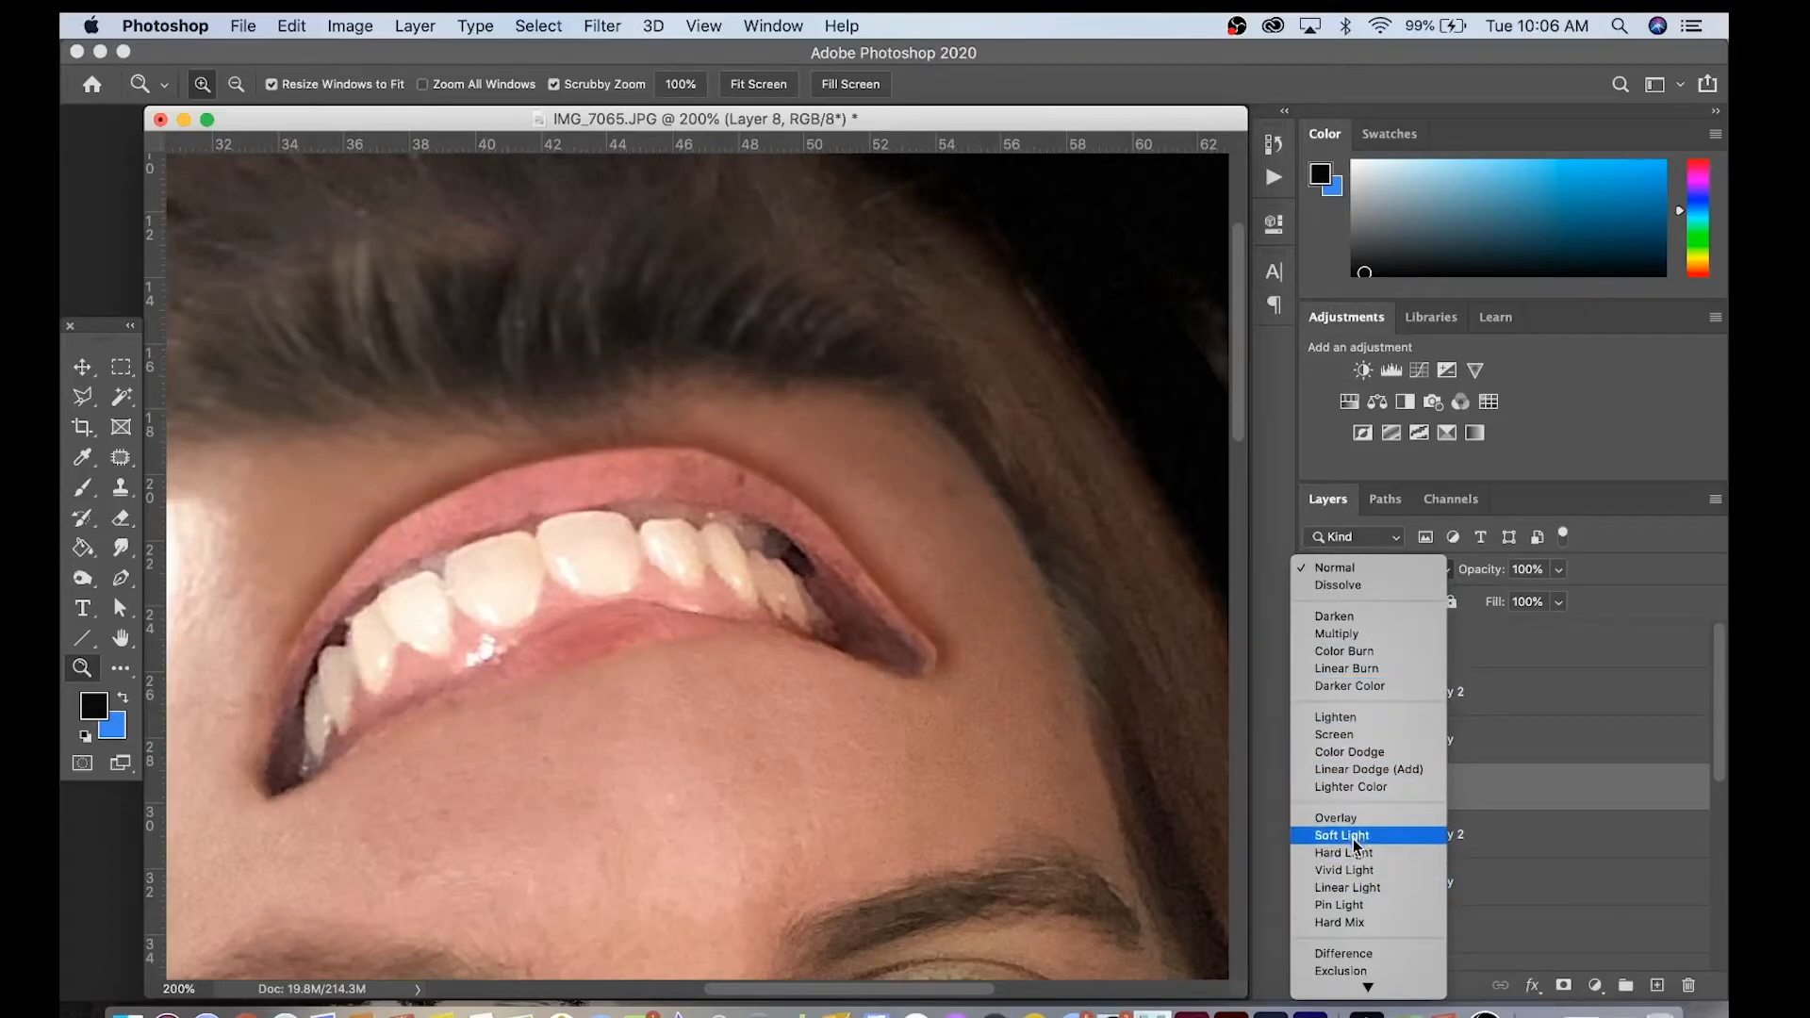
click(1349, 839)
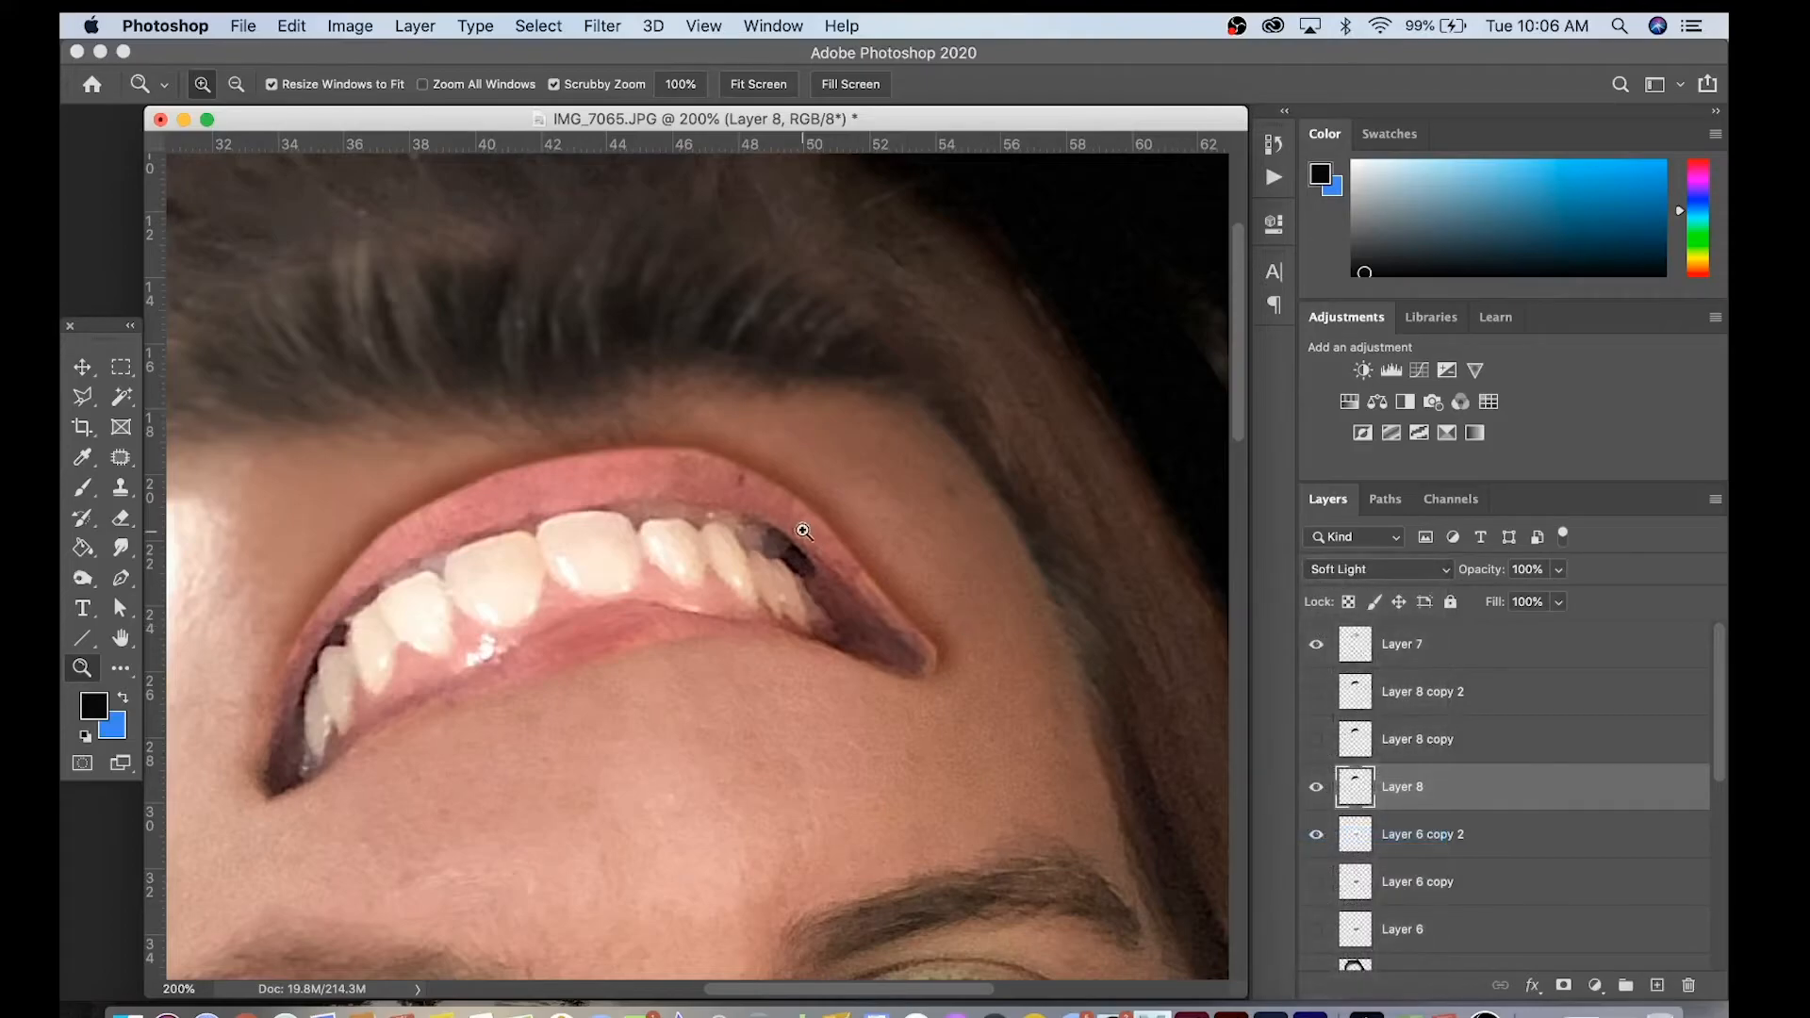
click(1377, 569)
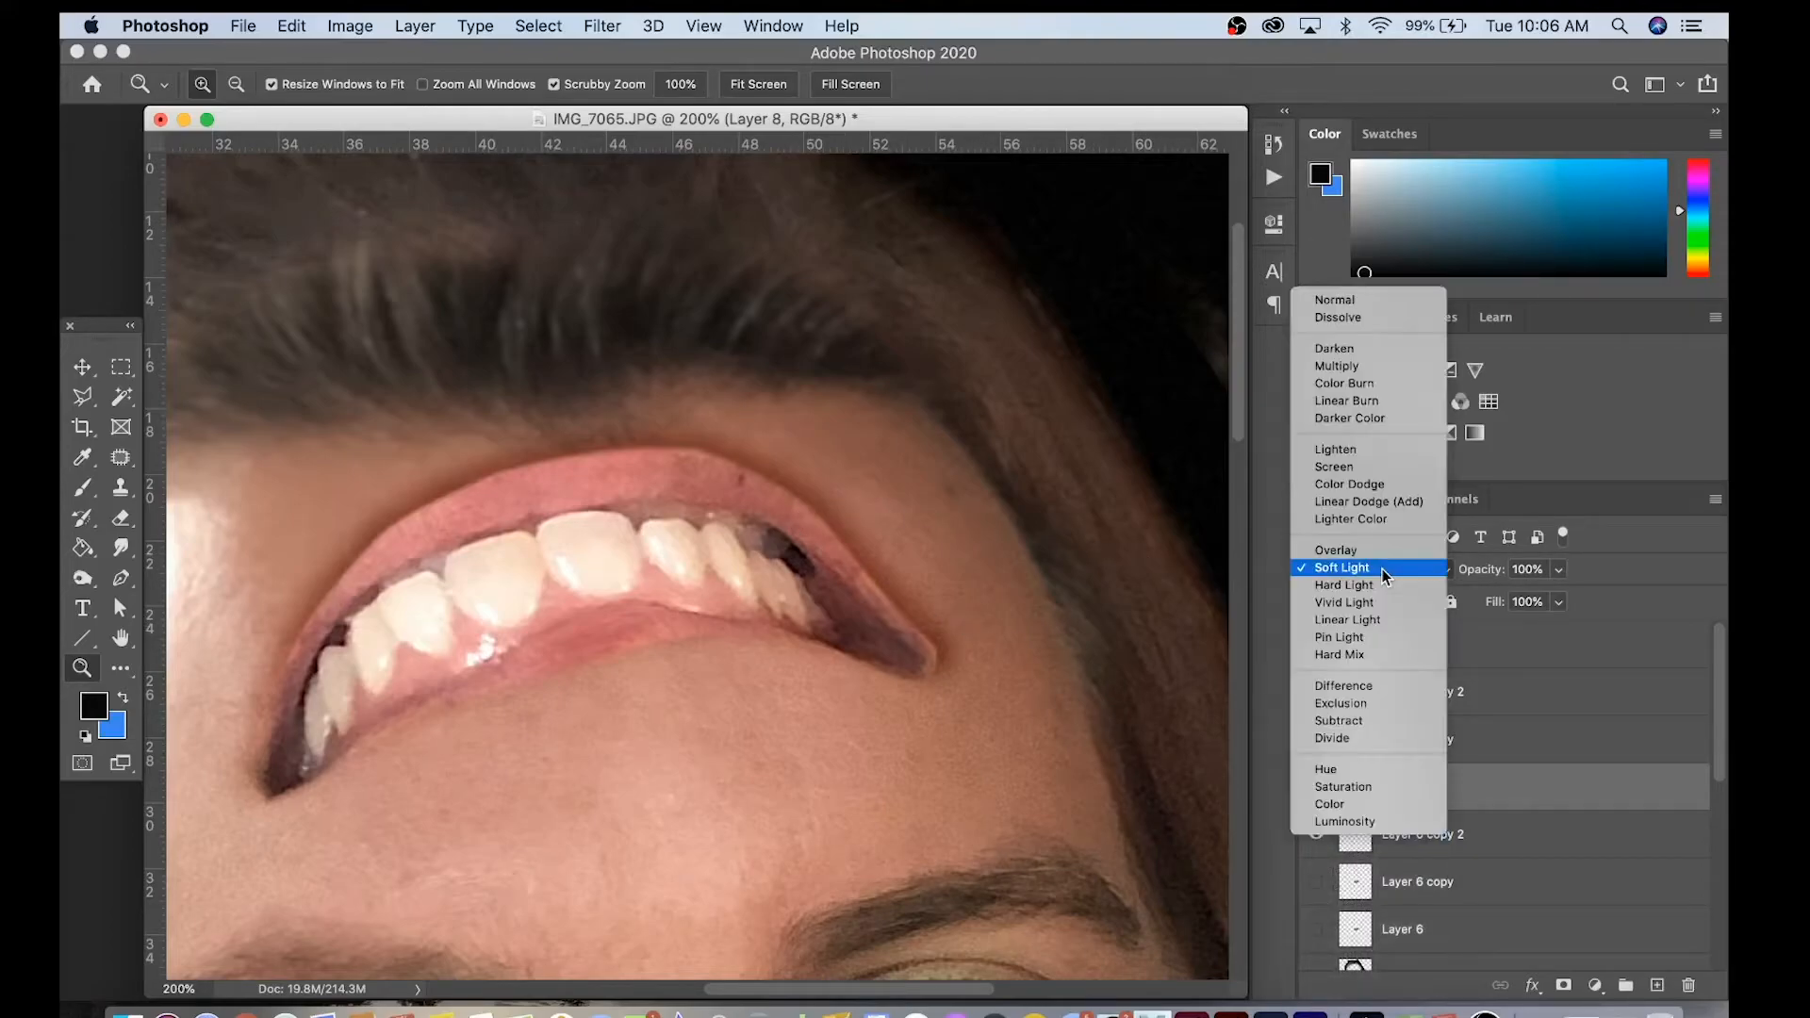
click(1360, 303)
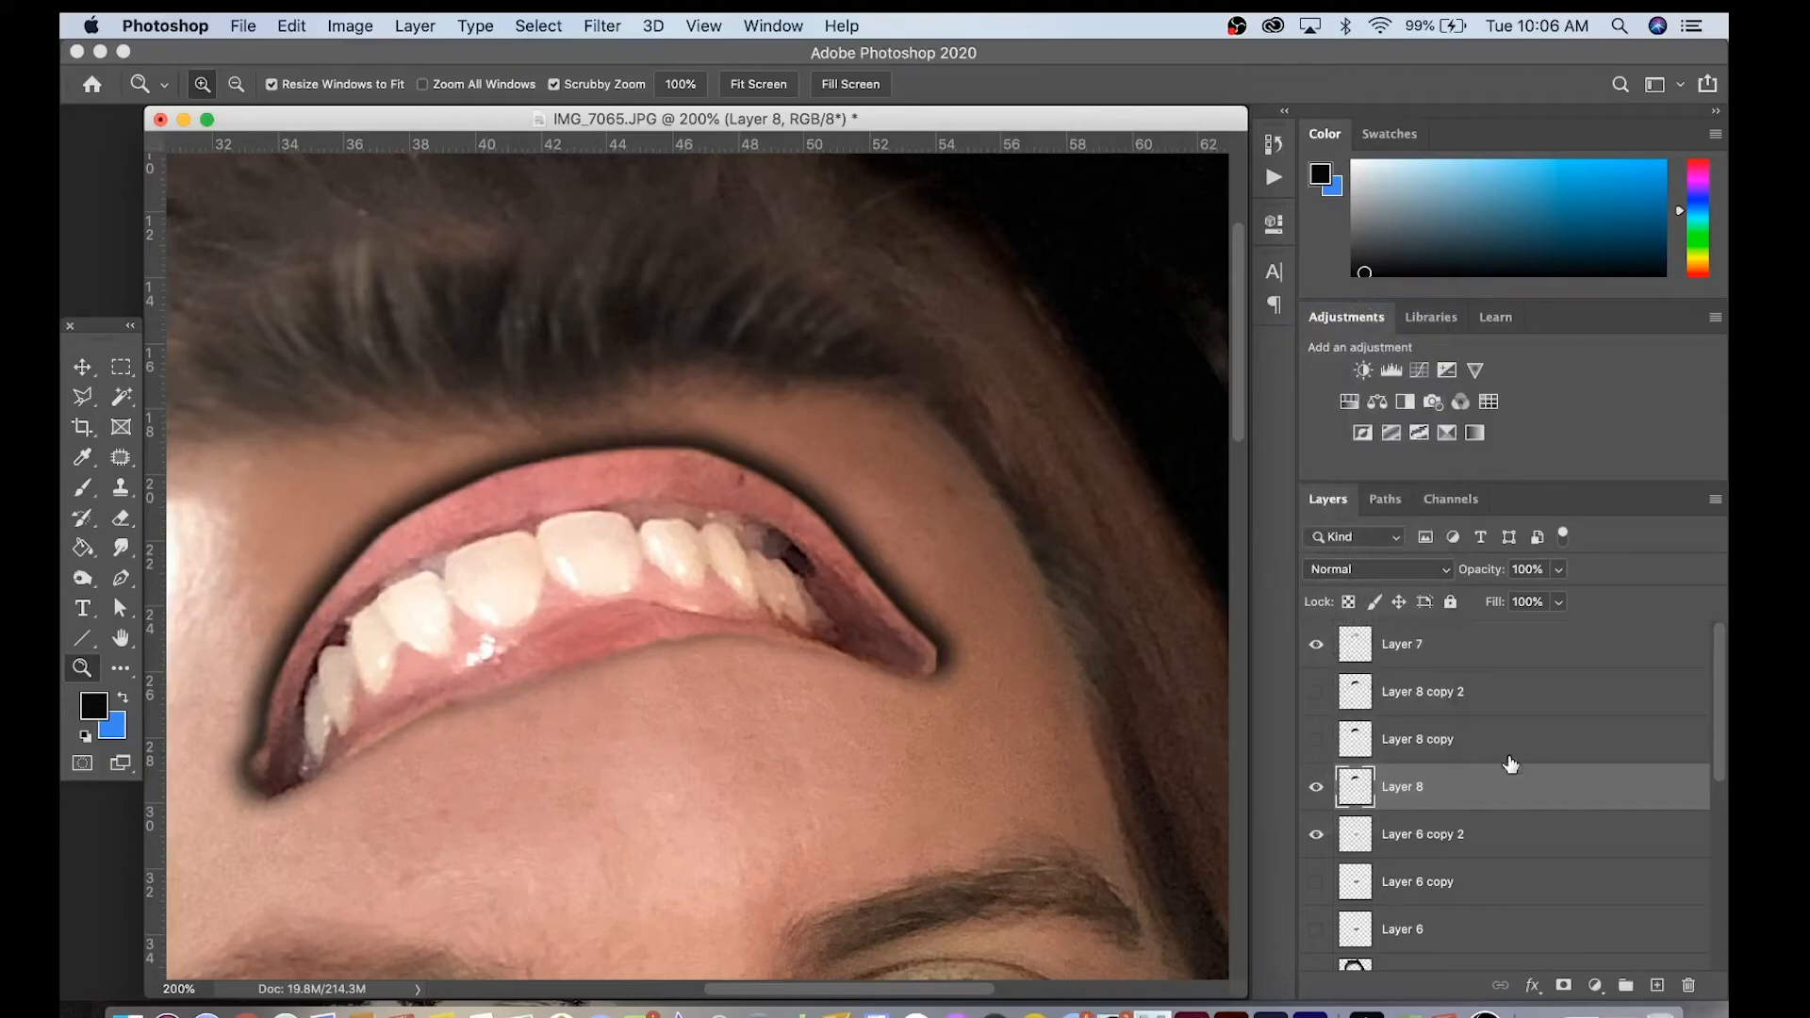
In Layer 8's blending options, split the Underlying Layer highlight range for Gray to 83 / 255.
double_click(1517, 799)
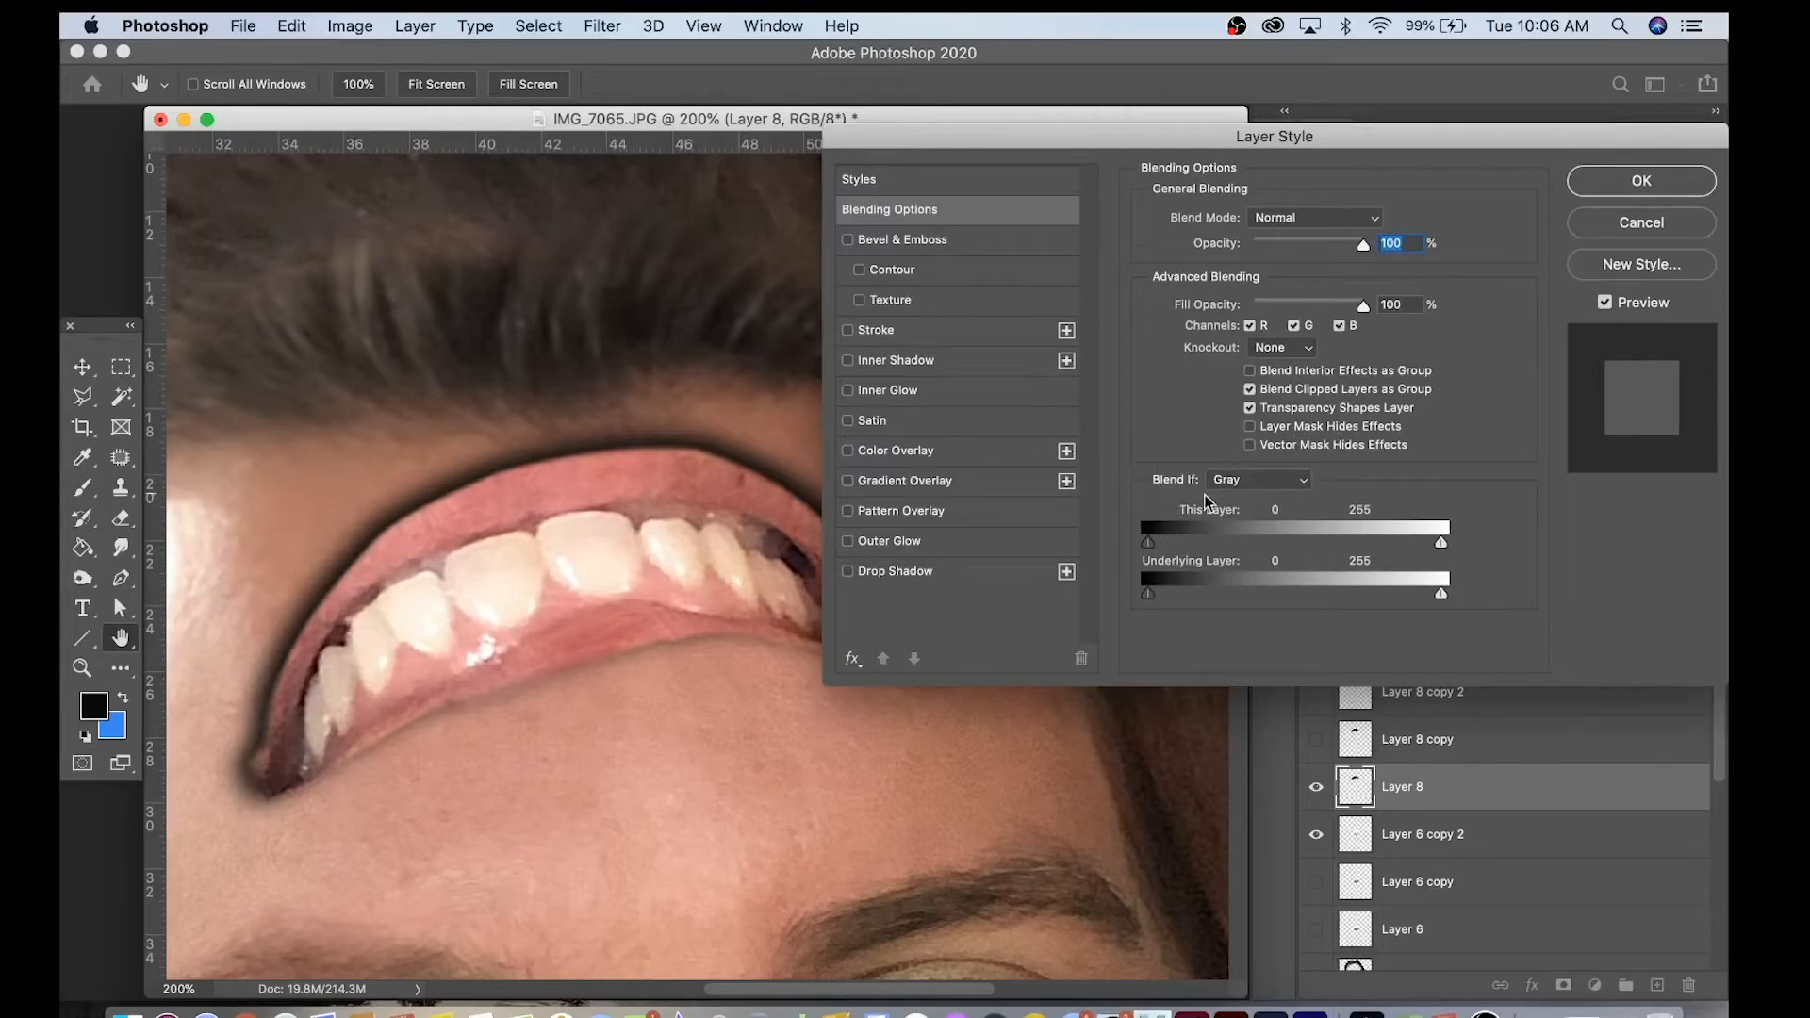
mouse_move(1151, 546)
mouse_down()
mouse_move(1176, 554)
mouse_move(1127, 554)
mouse_move(1182, 560)
mouse_move(1146, 556)
mouse_up()
mouse_move(1442, 593)
mouse_down()
mouse_move(1330, 604)
mouse_move(1471, 608)
mouse_up()
mouse_move(1147, 594)
mouse_down()
mouse_move(1223, 600)
mouse_move(1122, 596)
mouse_up()
key(alt)
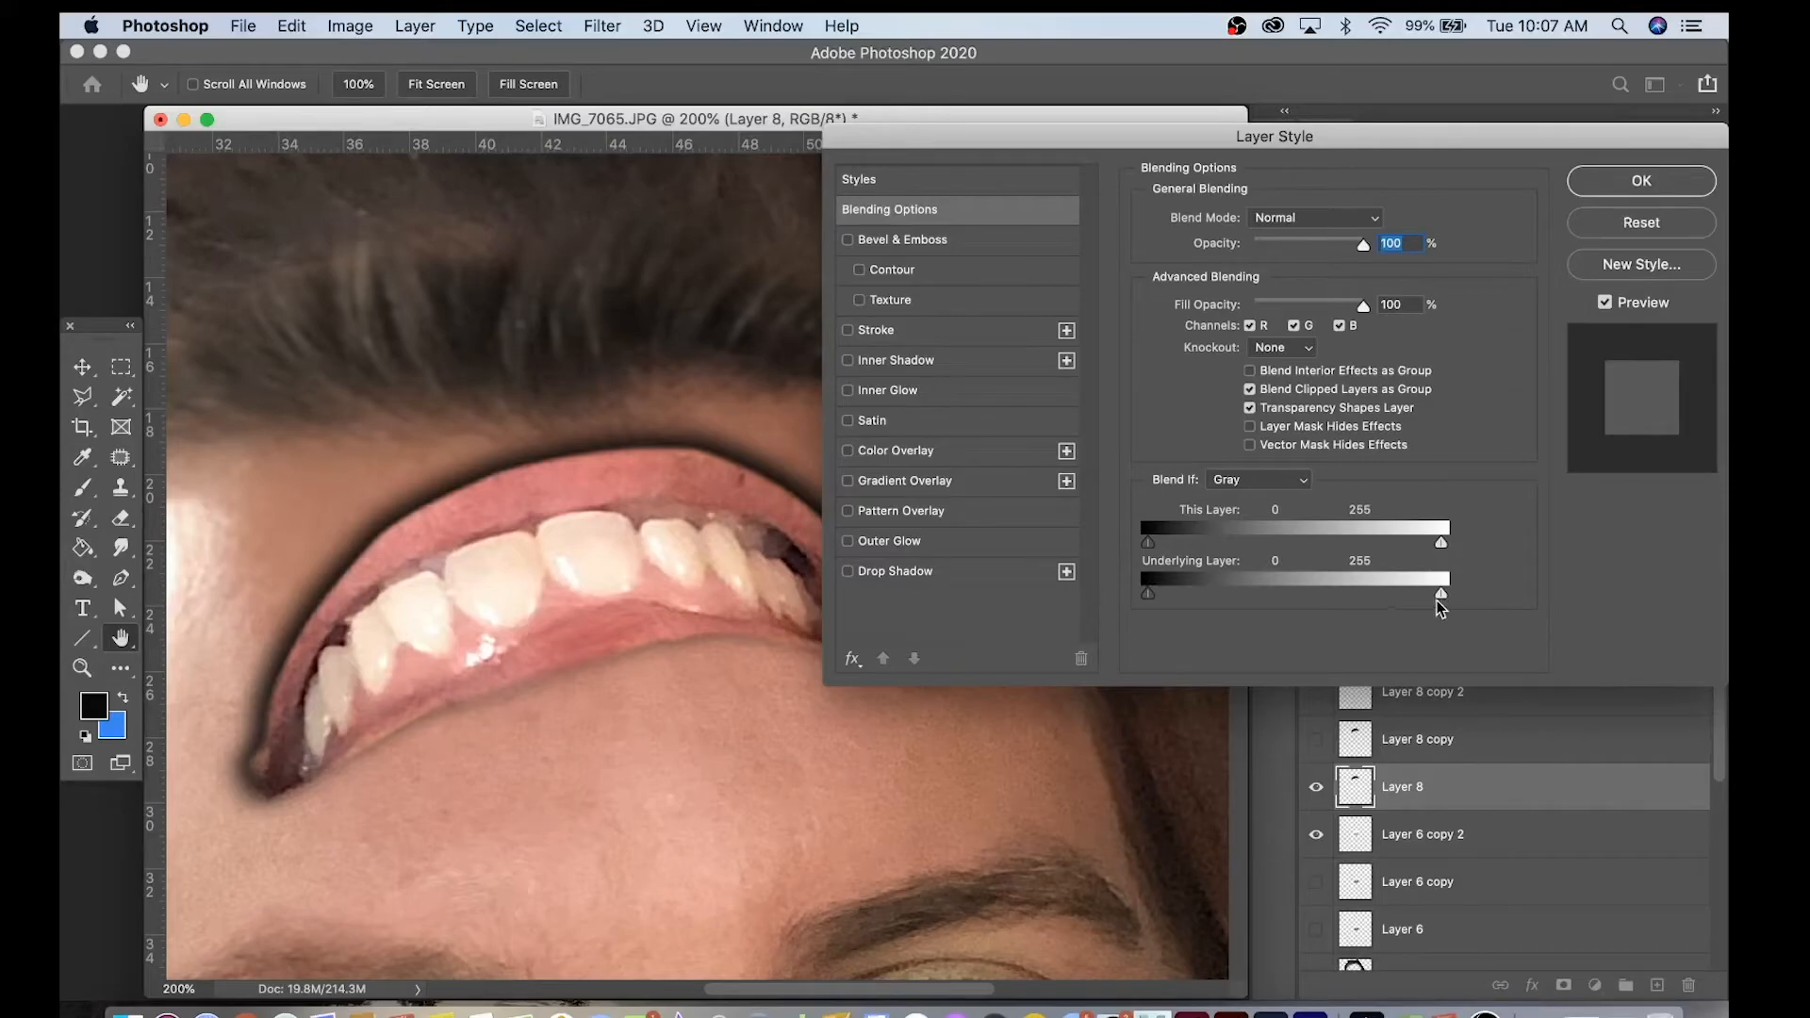
drag(1439, 604, 1316, 608)
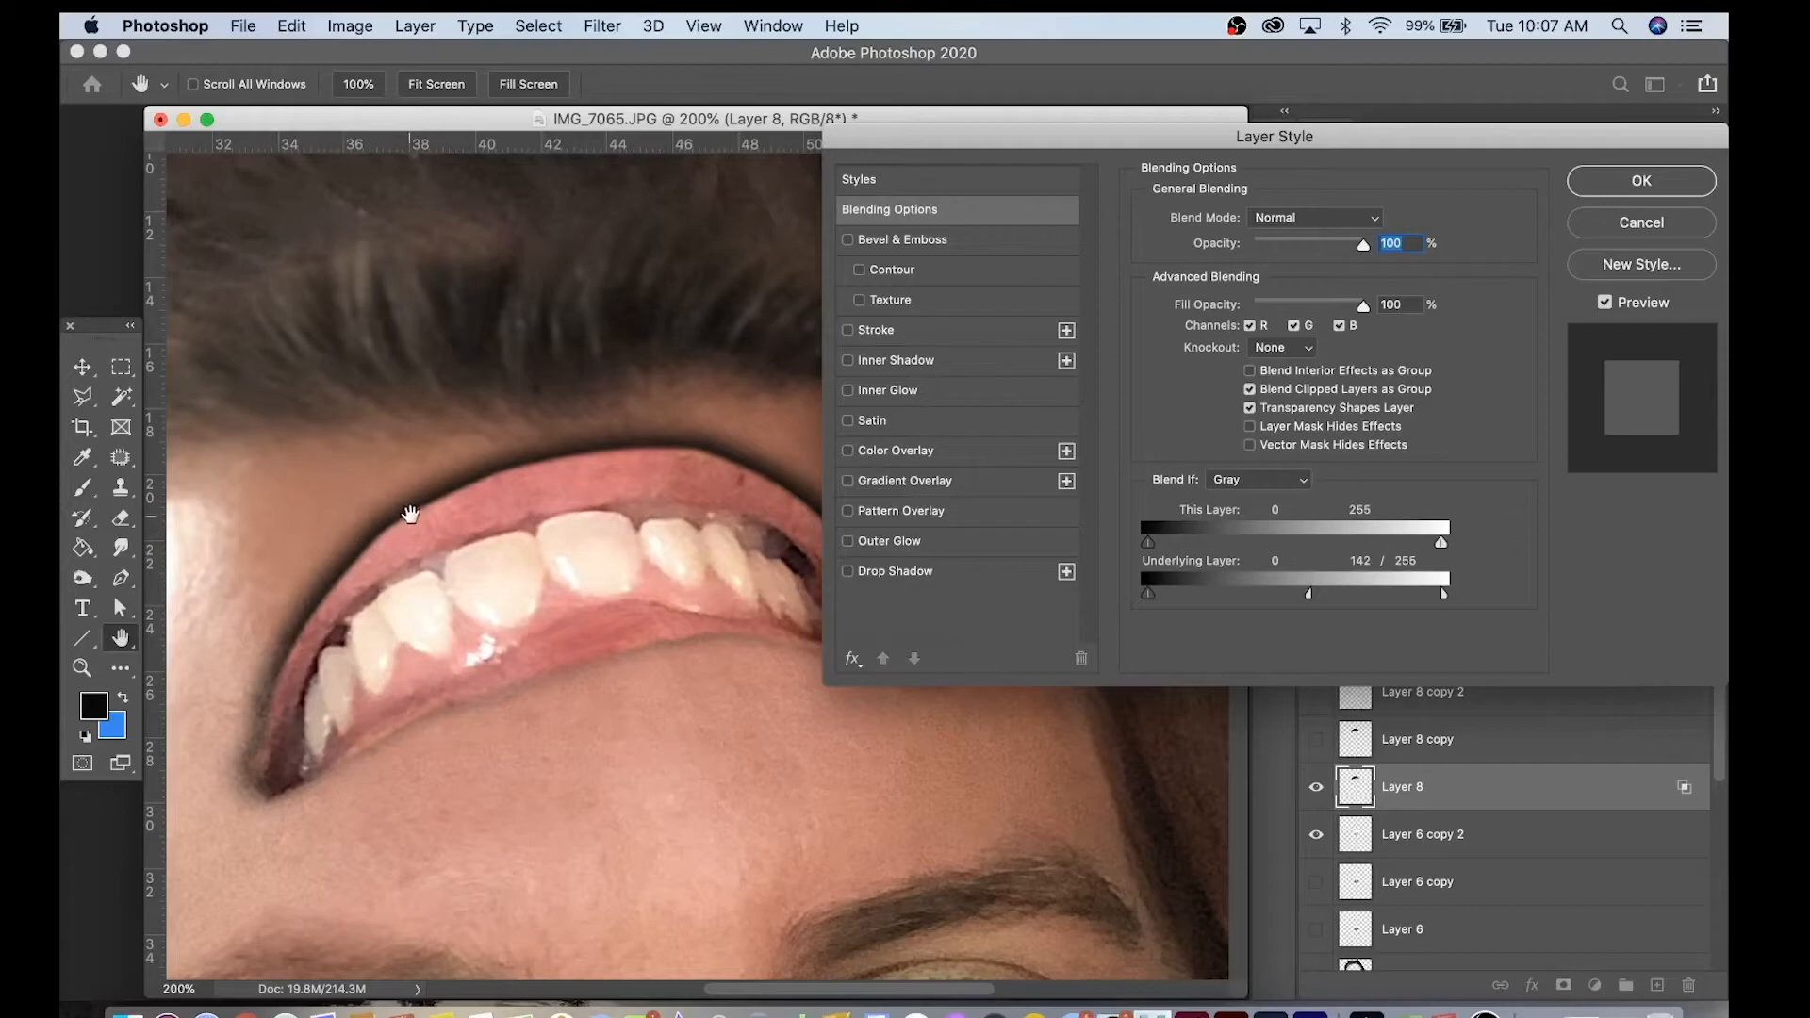
drag(1314, 602, 1238, 598)
Split Layer 8's Underlying Layer highlight range for the Red channel to 195 / 255 and apply the blending options.
click(1261, 481)
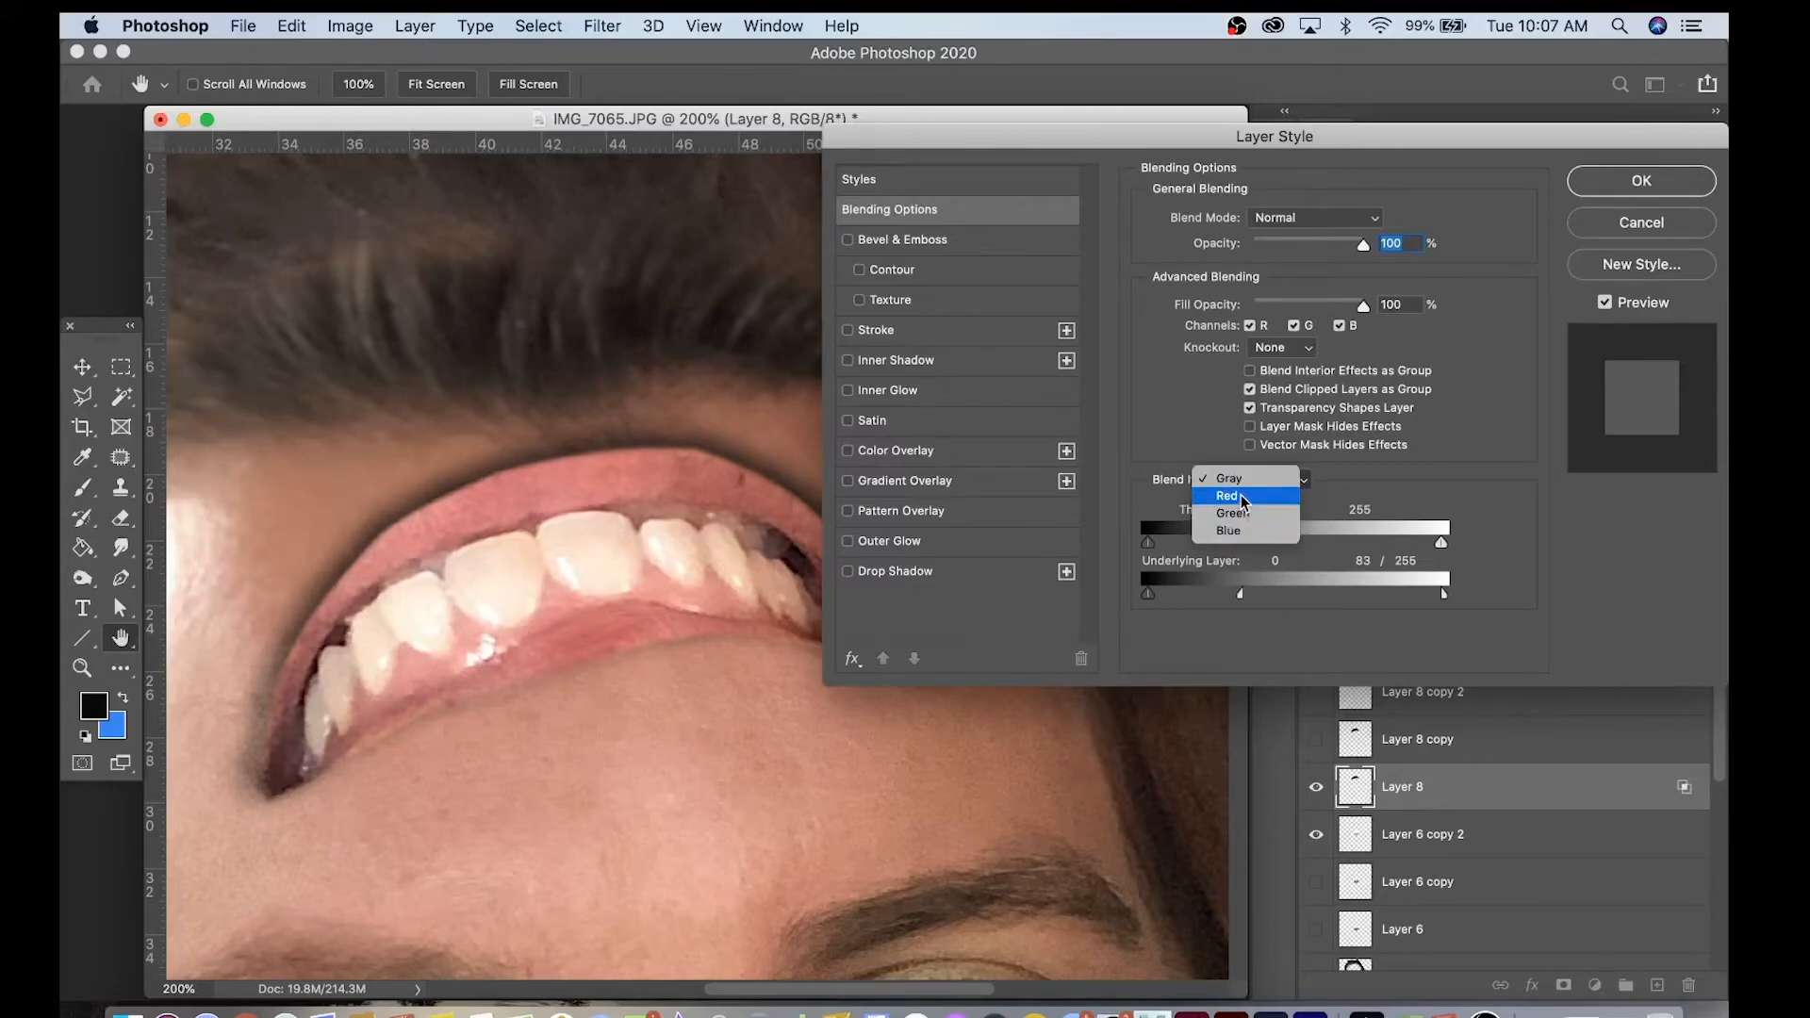
click(1241, 497)
drag(1428, 603, 1372, 608)
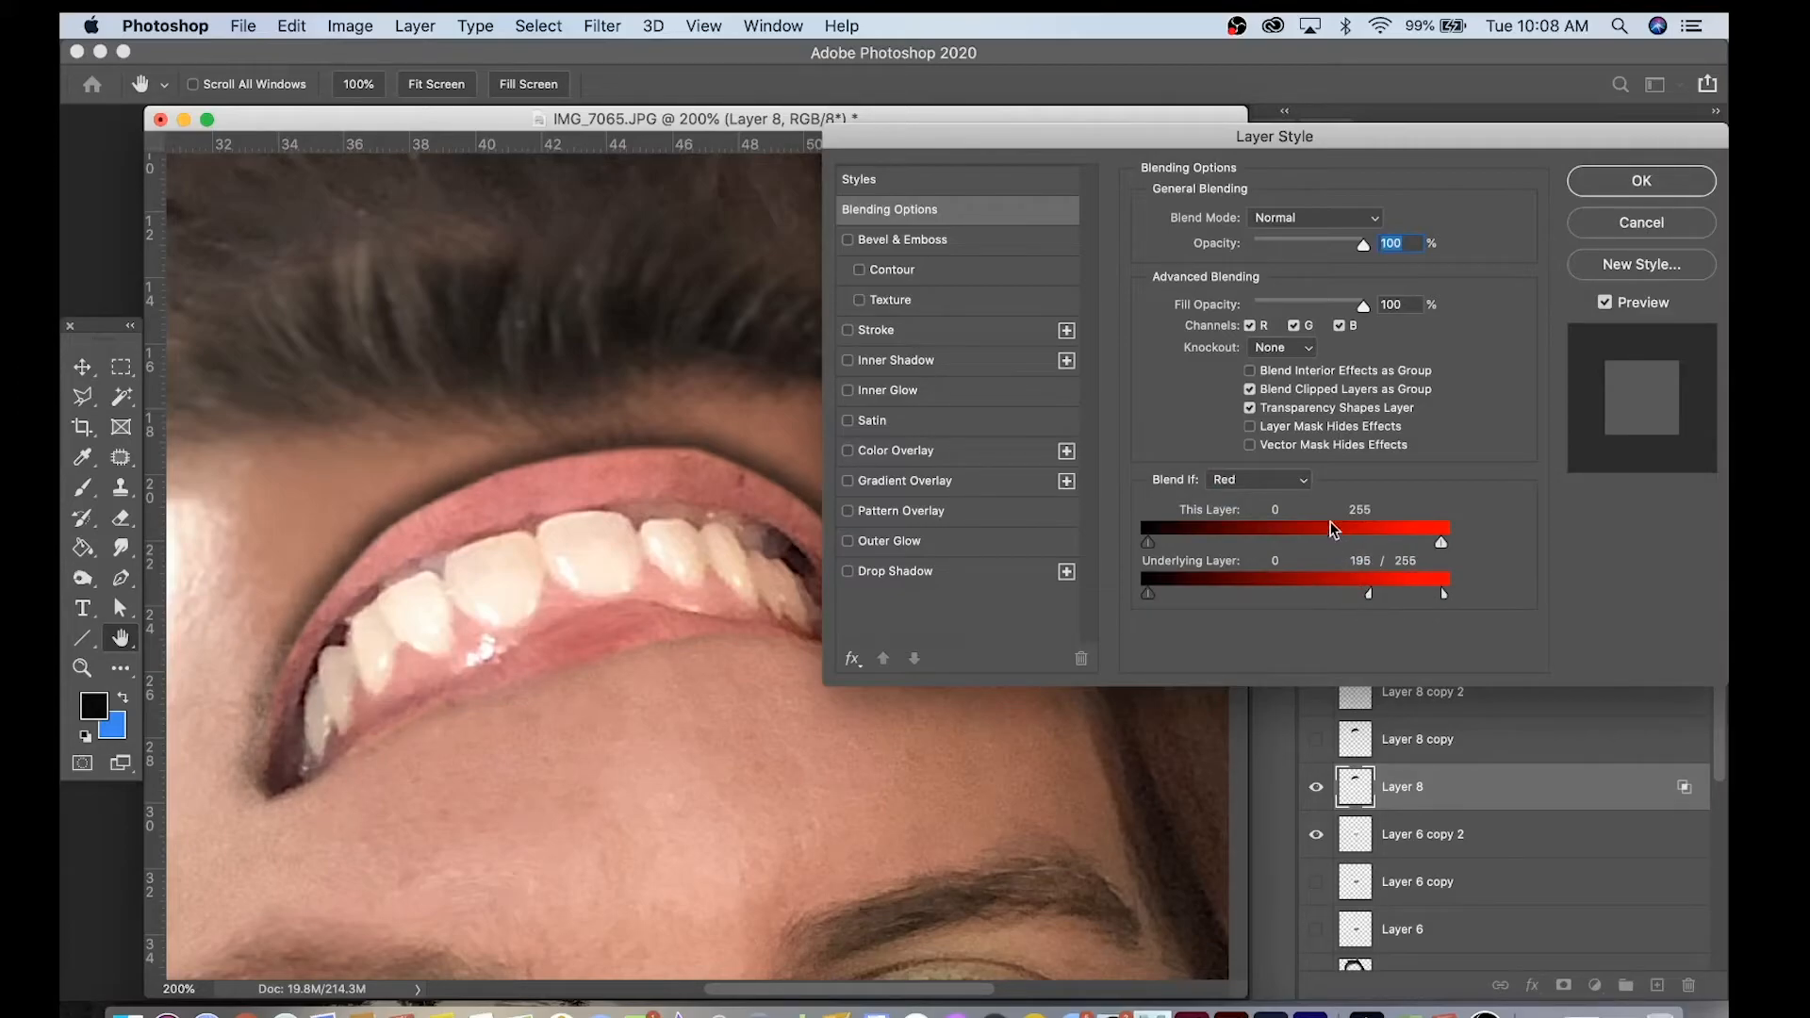
click(1299, 480)
click(1299, 496)
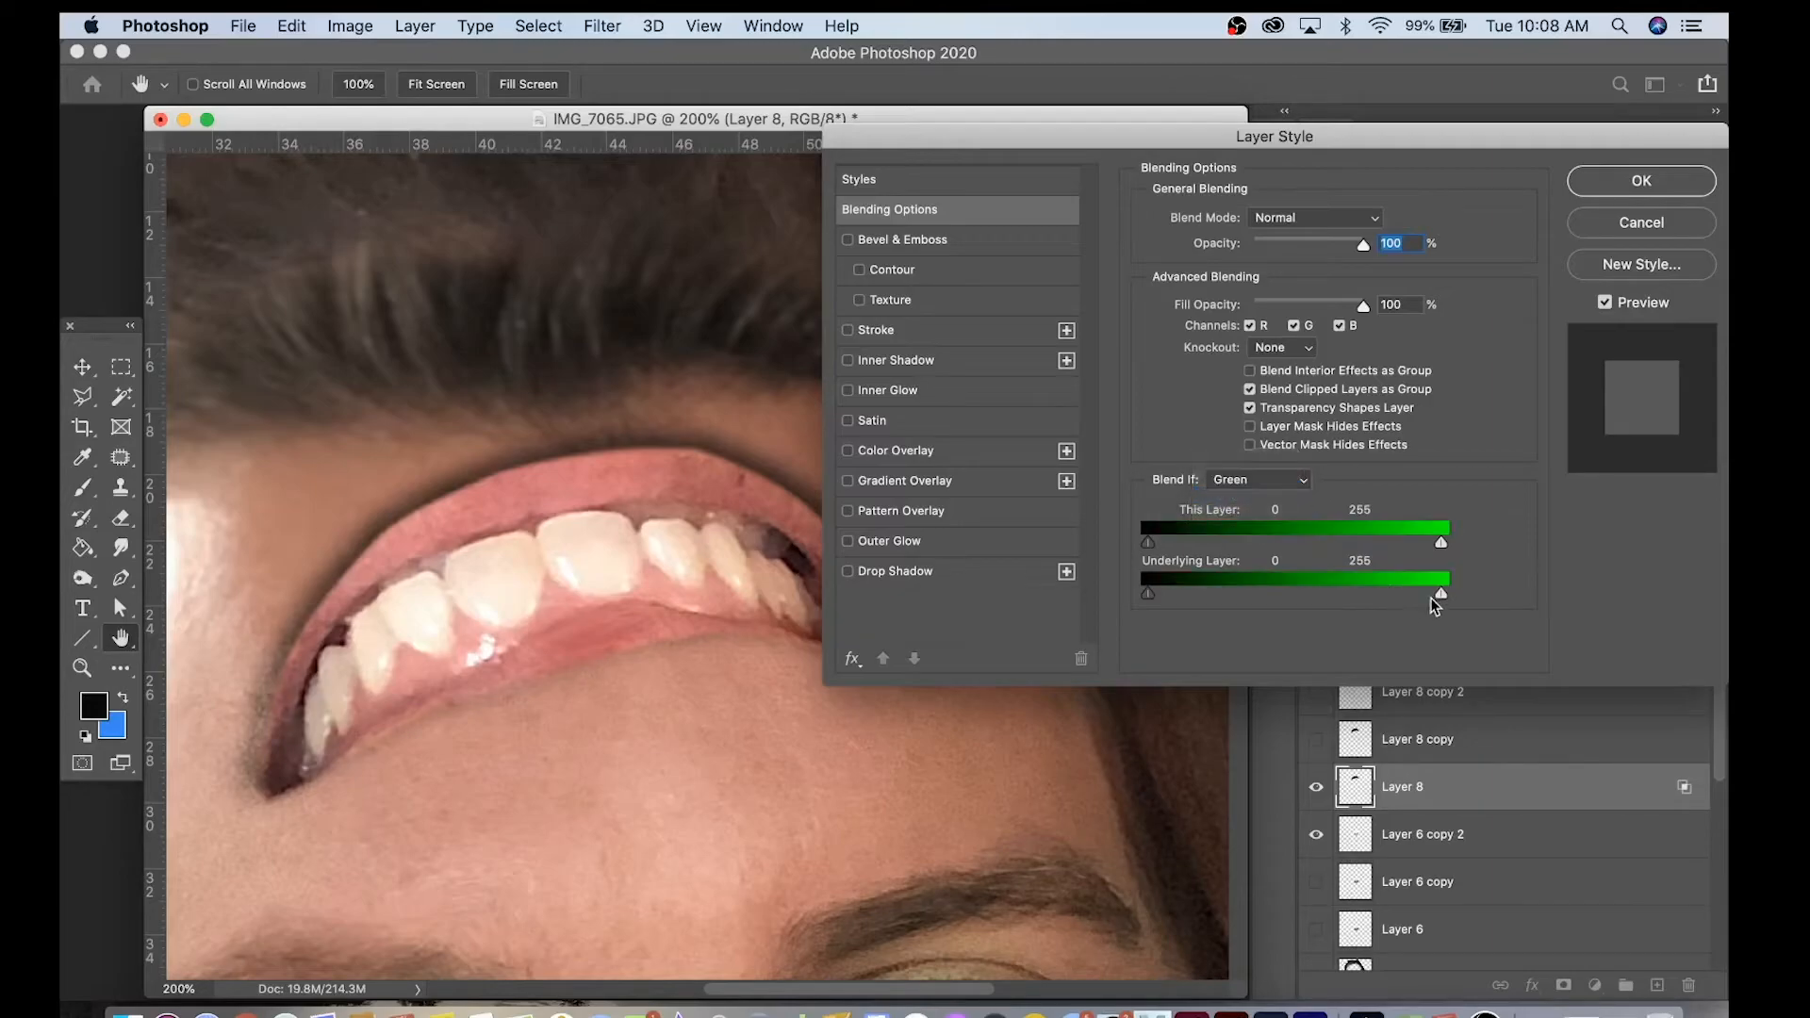
click(1642, 180)
Examine the shadow's blend around the forehead mouth, both in the full portrait and close up.
key(z)
alt+click(955, 559)
alt+click(955, 559)
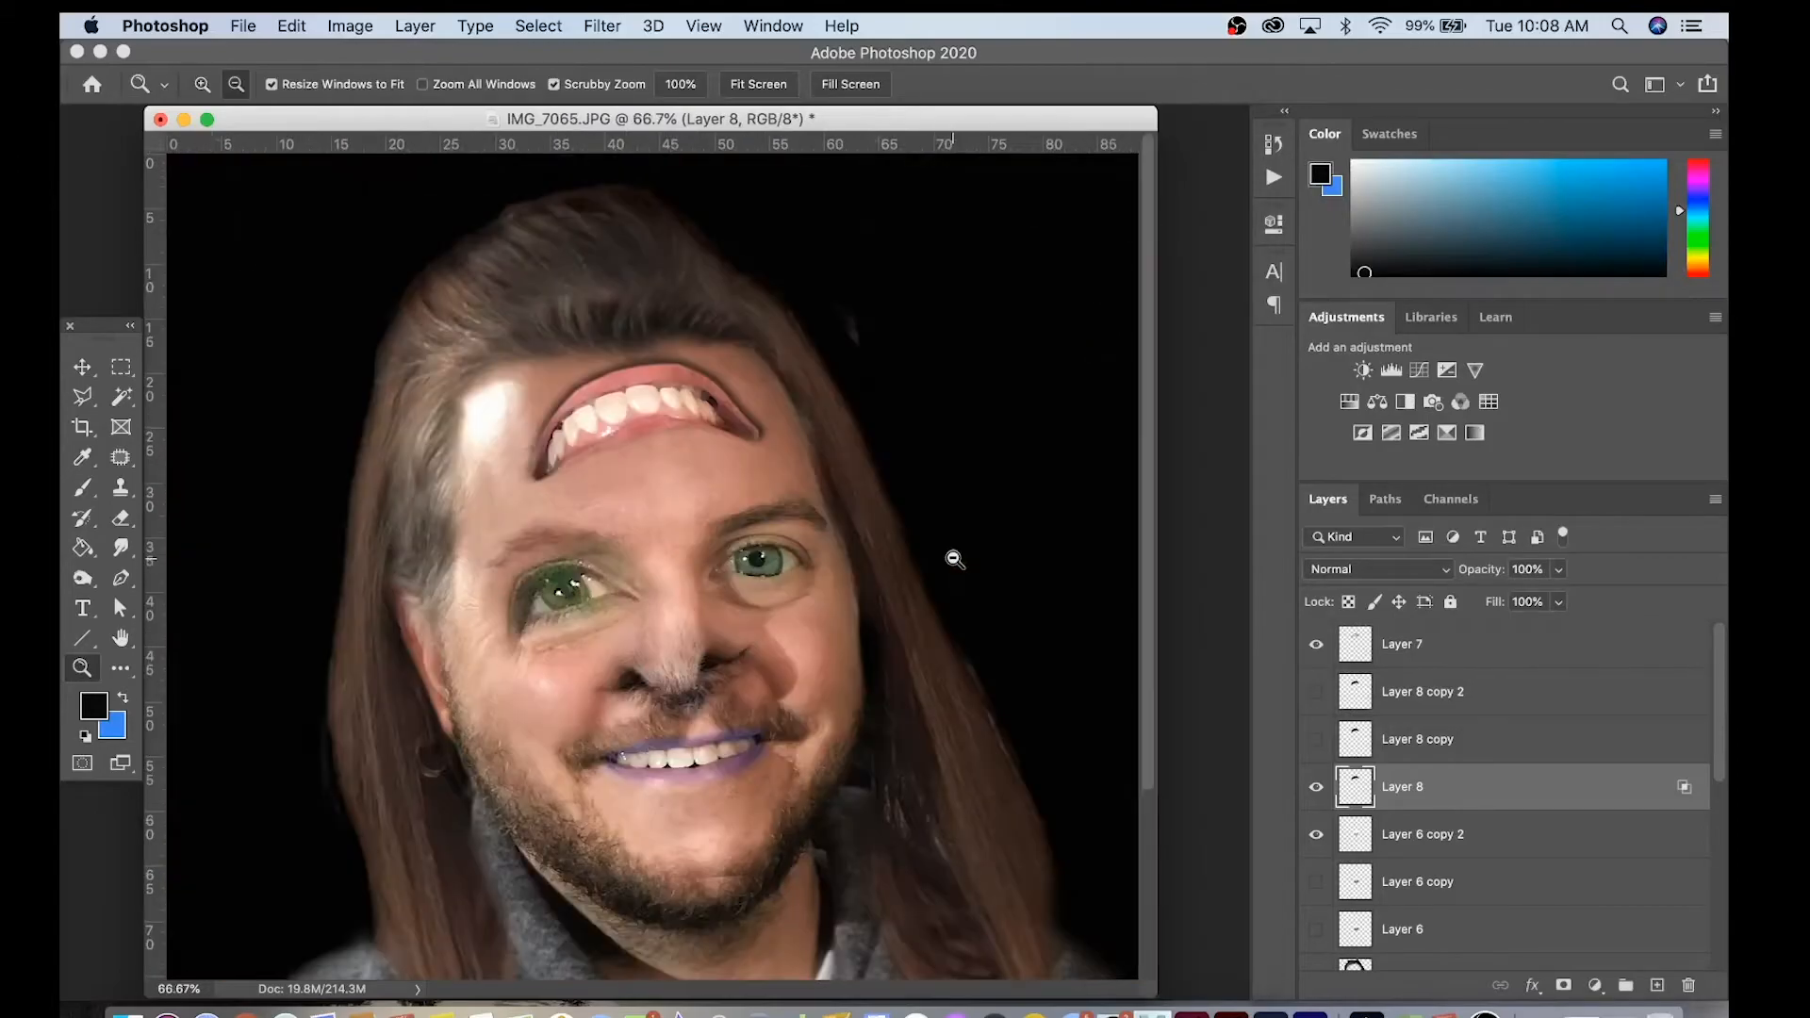
alt+click(773, 537)
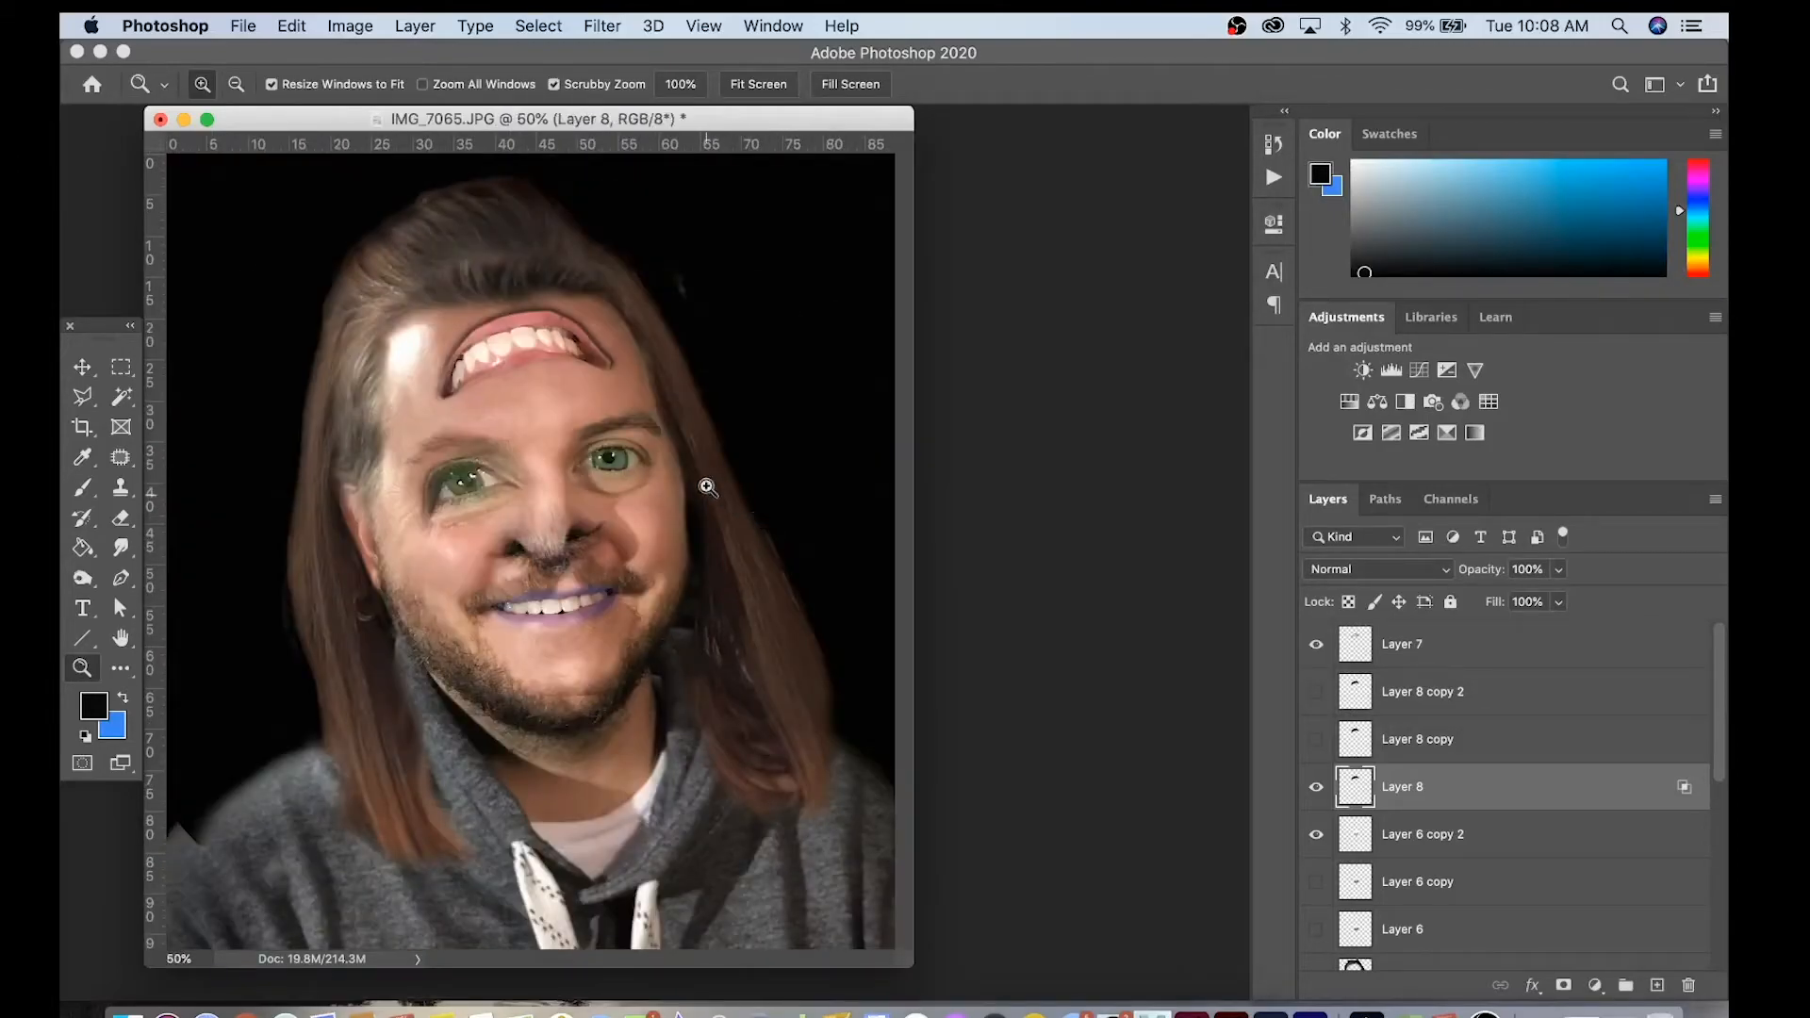
click(557, 388)
click(564, 407)
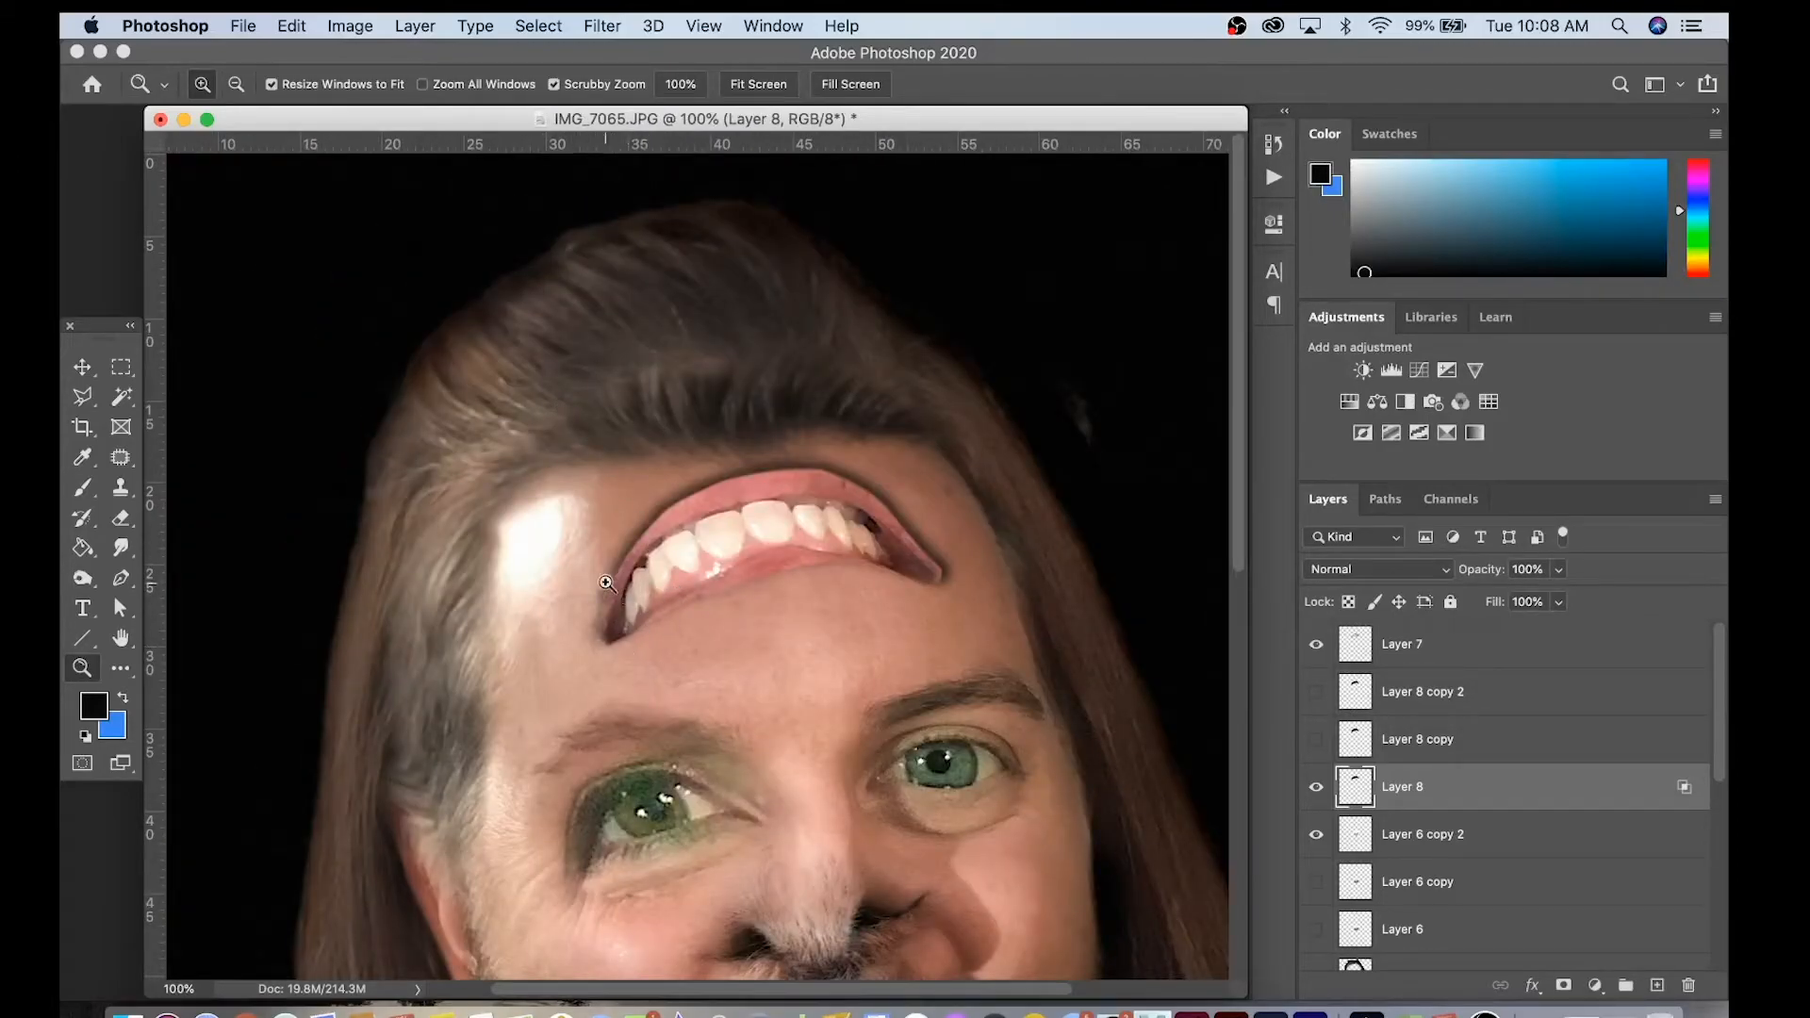
click(605, 611)
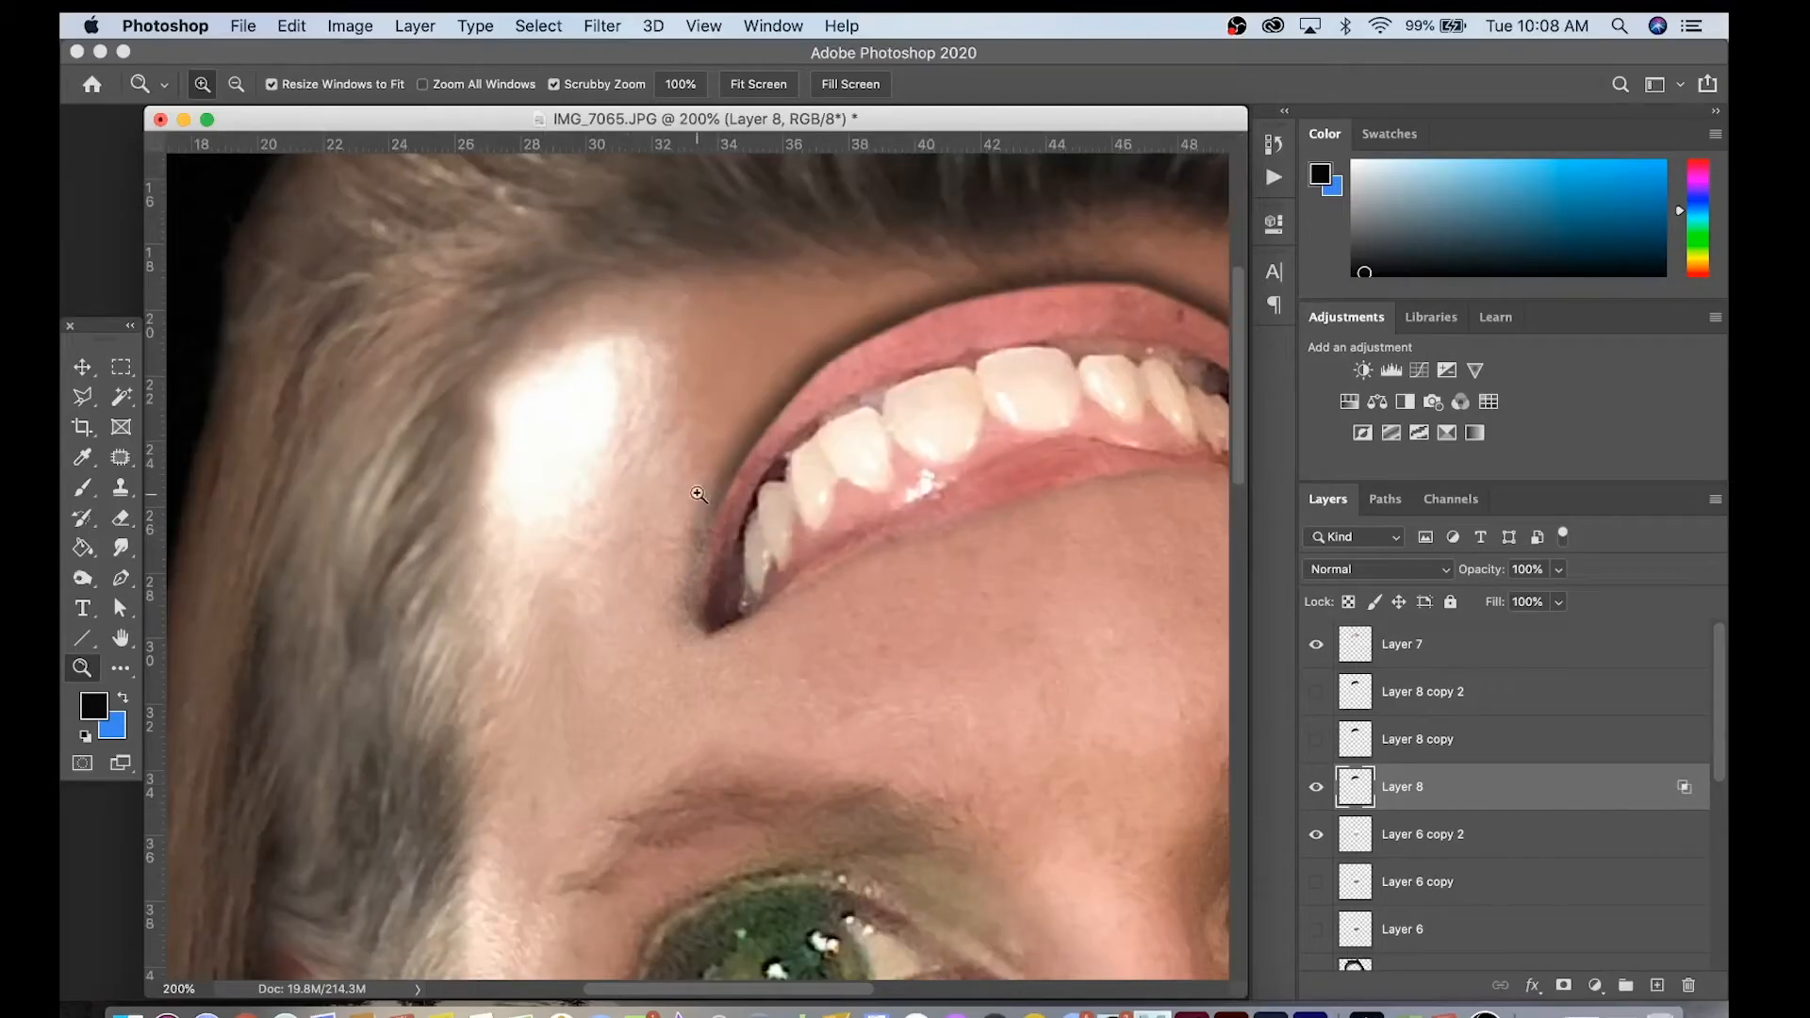
key(space)
drag(900, 376, 629, 394)
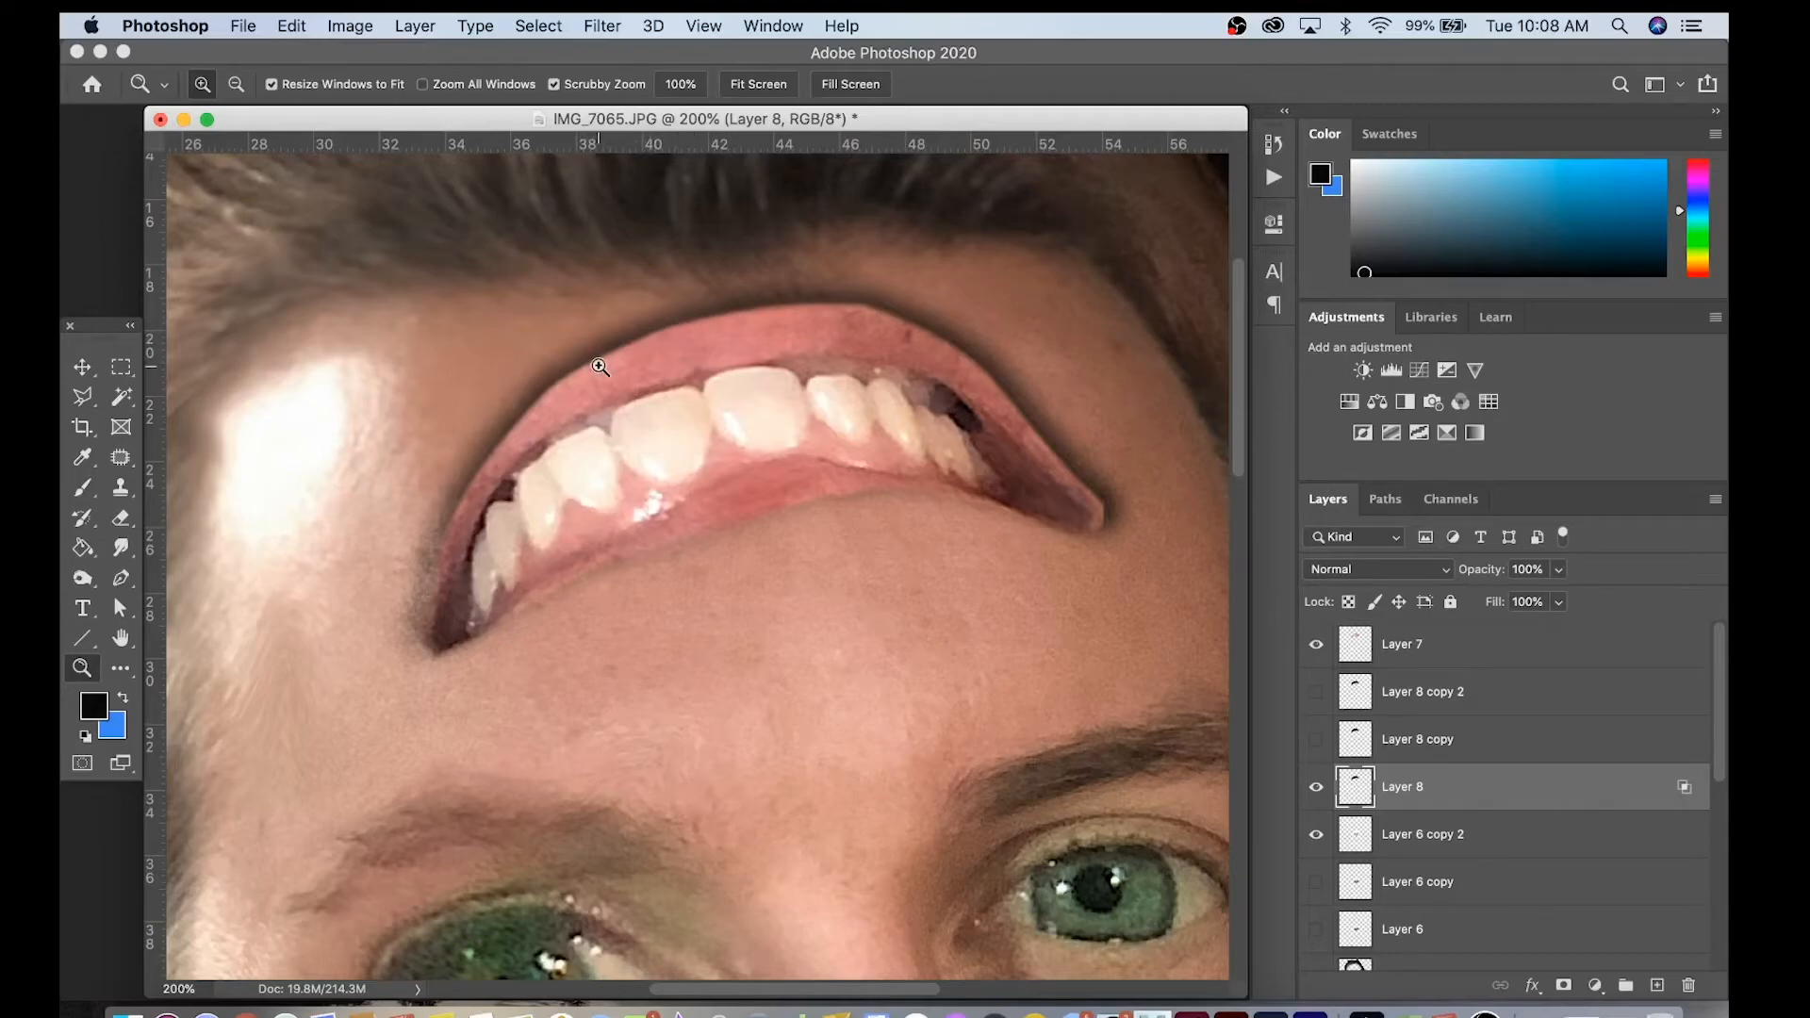
Start a Levels adjustment on Layer 8 and set the Red channel's midtone input to 1.29.
click(351, 28)
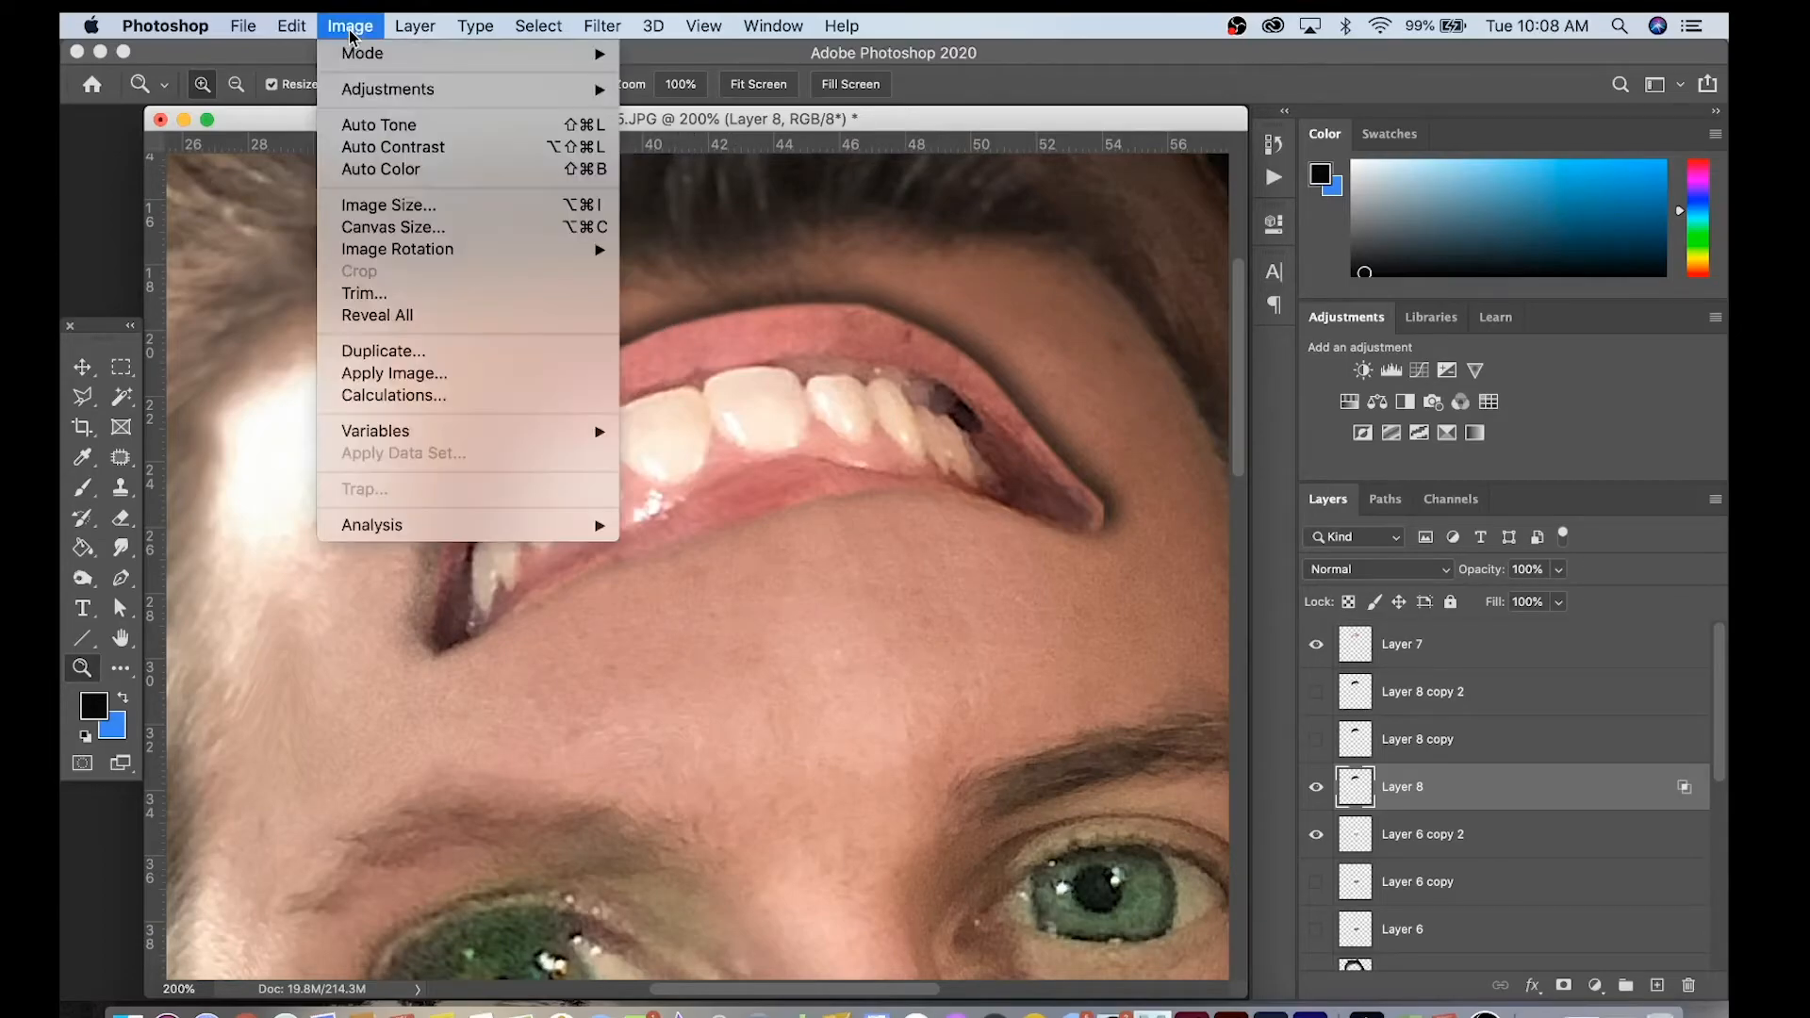
mouse_move(362, 97)
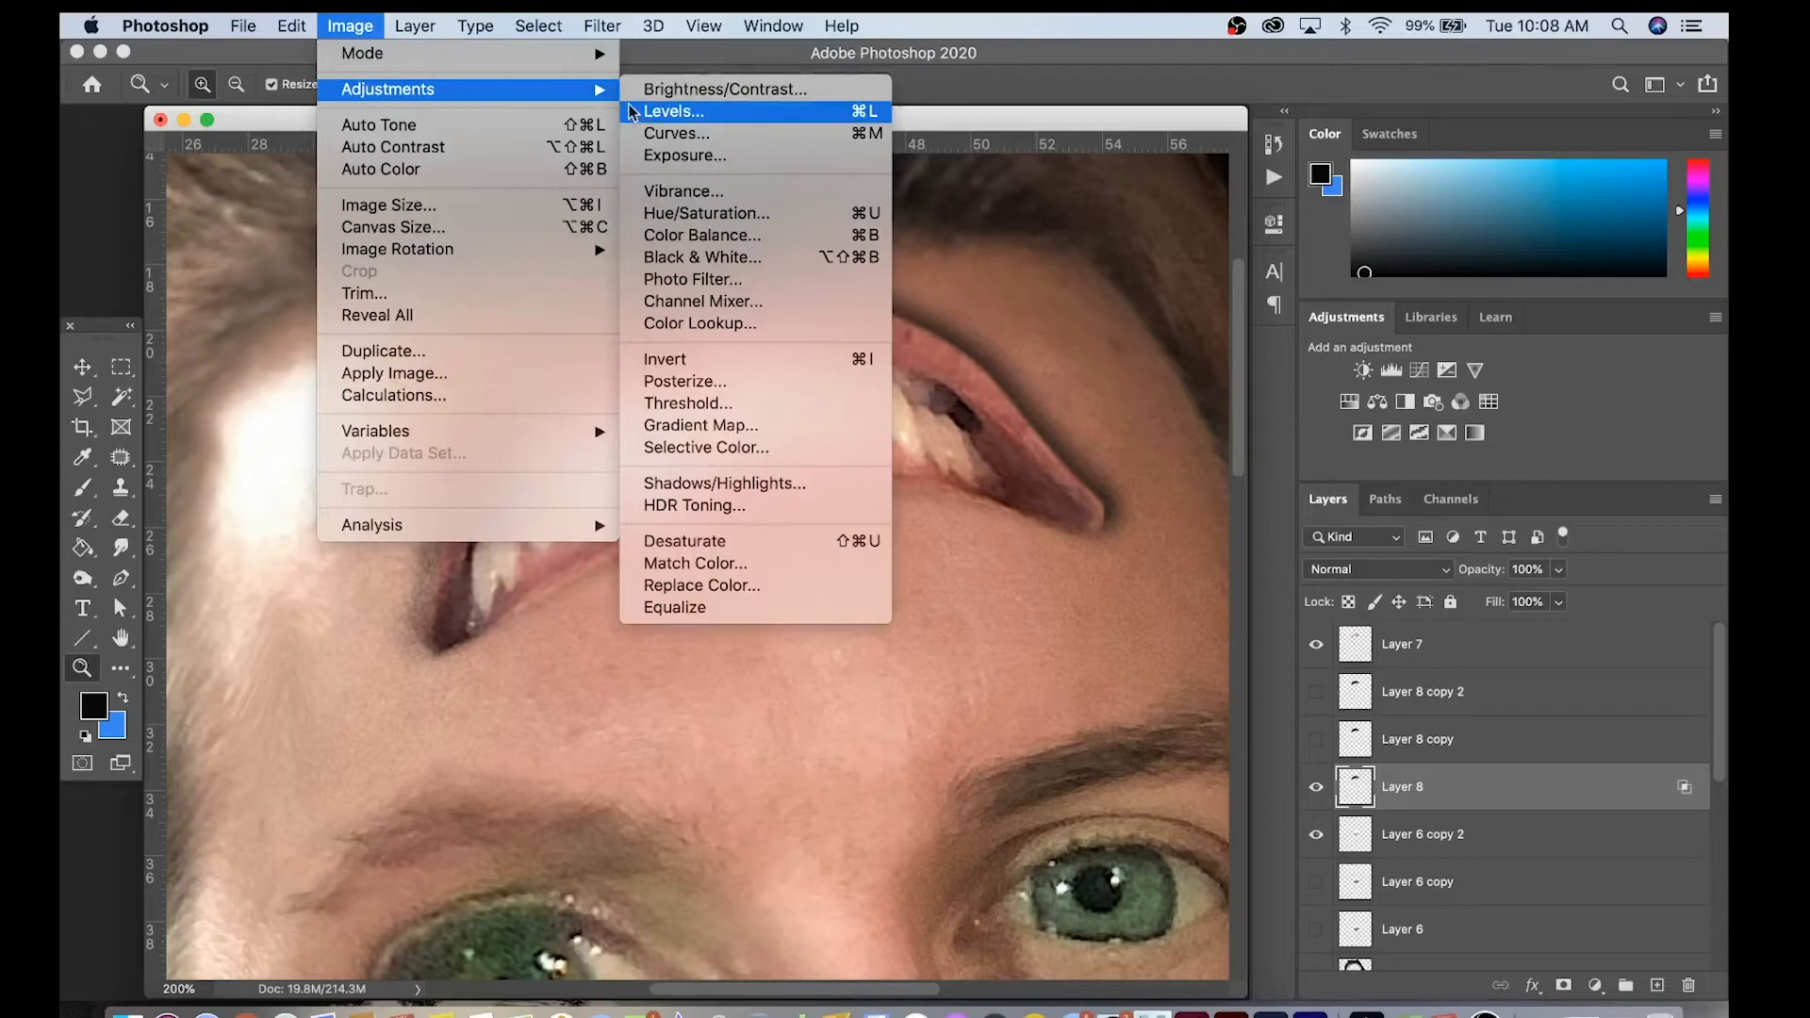
click(665, 112)
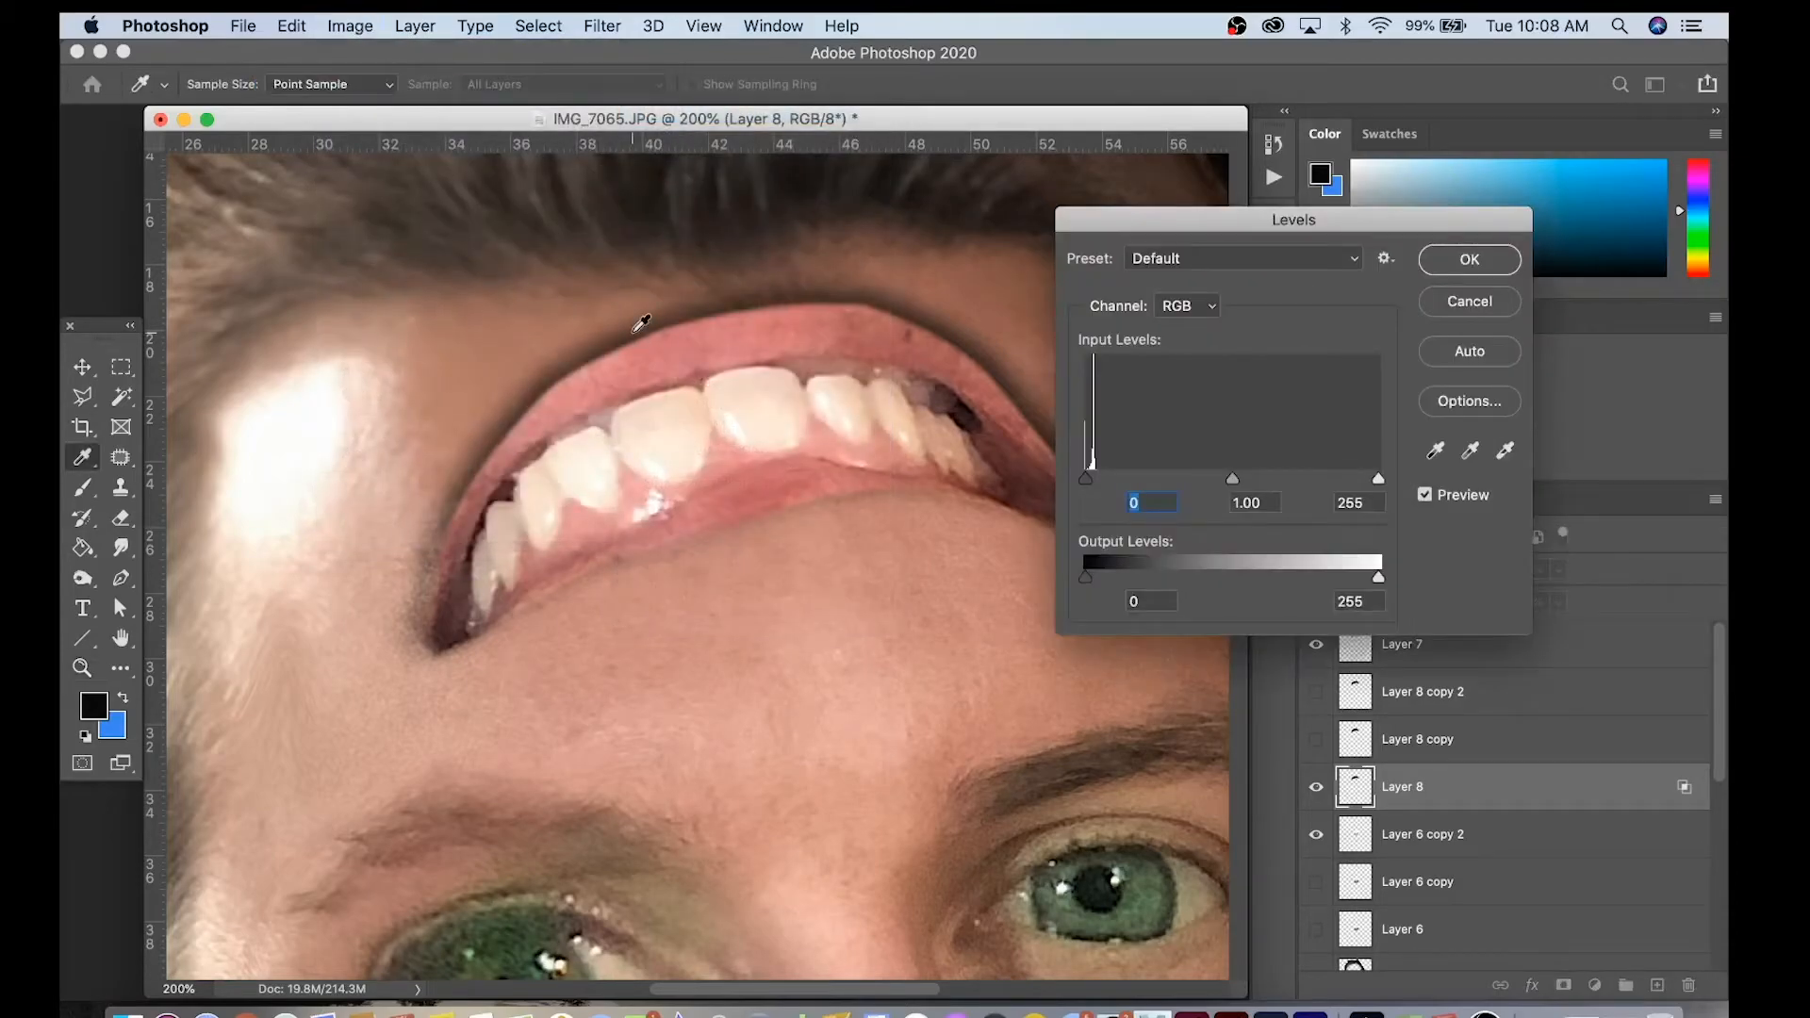
mouse_move(1232, 479)
mouse_down()
mouse_move(1147, 485)
mouse_move(1228, 484)
mouse_move(1198, 483)
mouse_up()
click(1189, 305)
click(1184, 325)
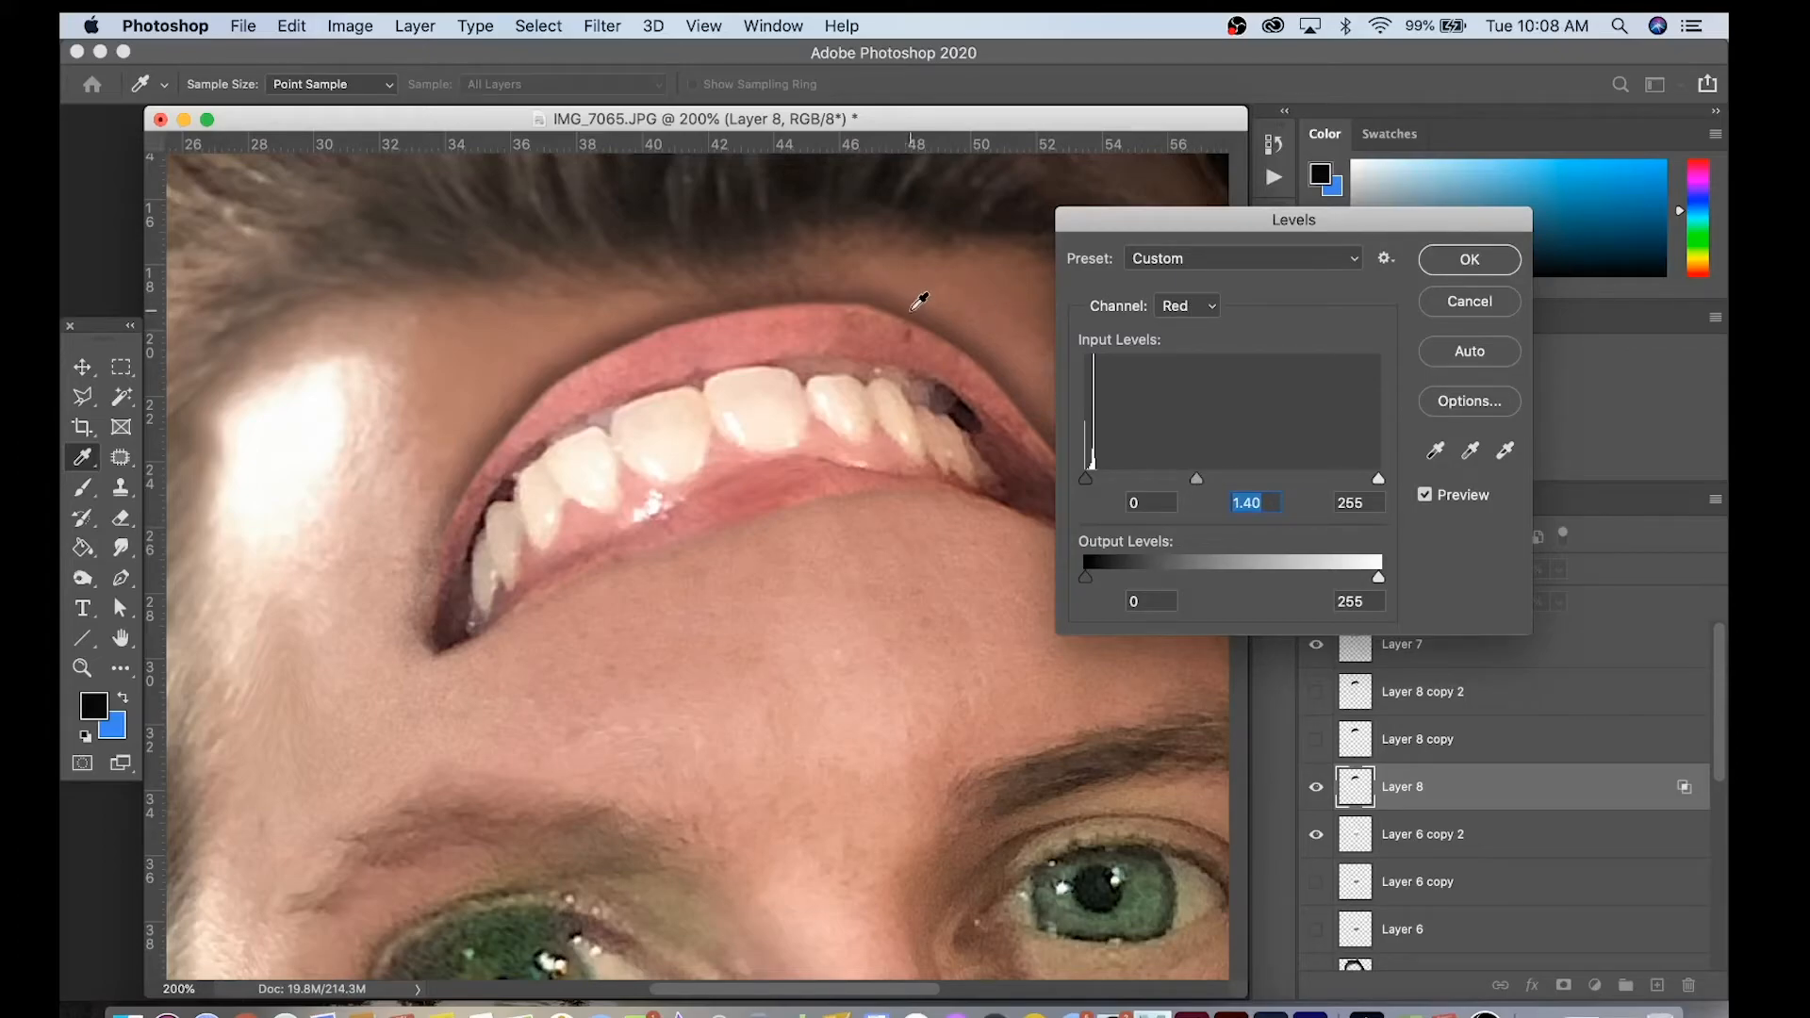
drag(1197, 479, 1206, 480)
Set the Green channel's midtone input to 1.11 and apply the Levels adjustment.
click(1211, 308)
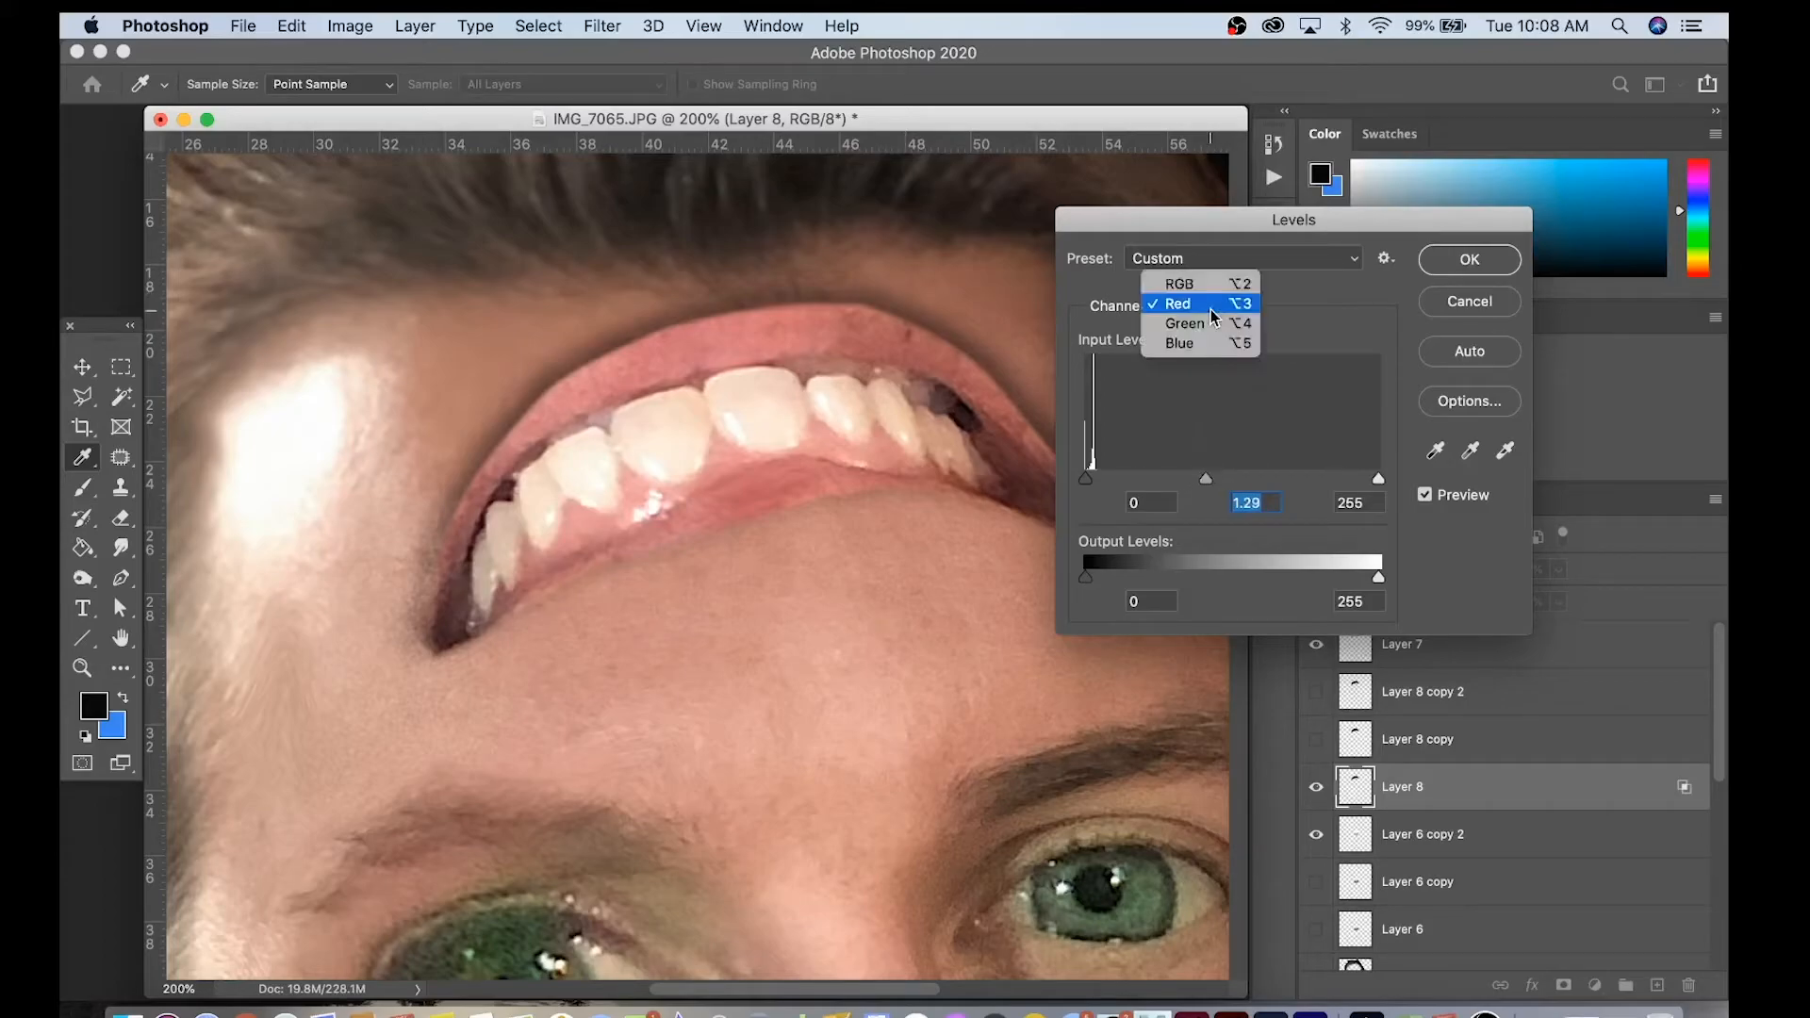
click(1188, 323)
mouse_move(1234, 481)
mouse_down()
mouse_move(1174, 483)
mouse_move(1229, 491)
mouse_up()
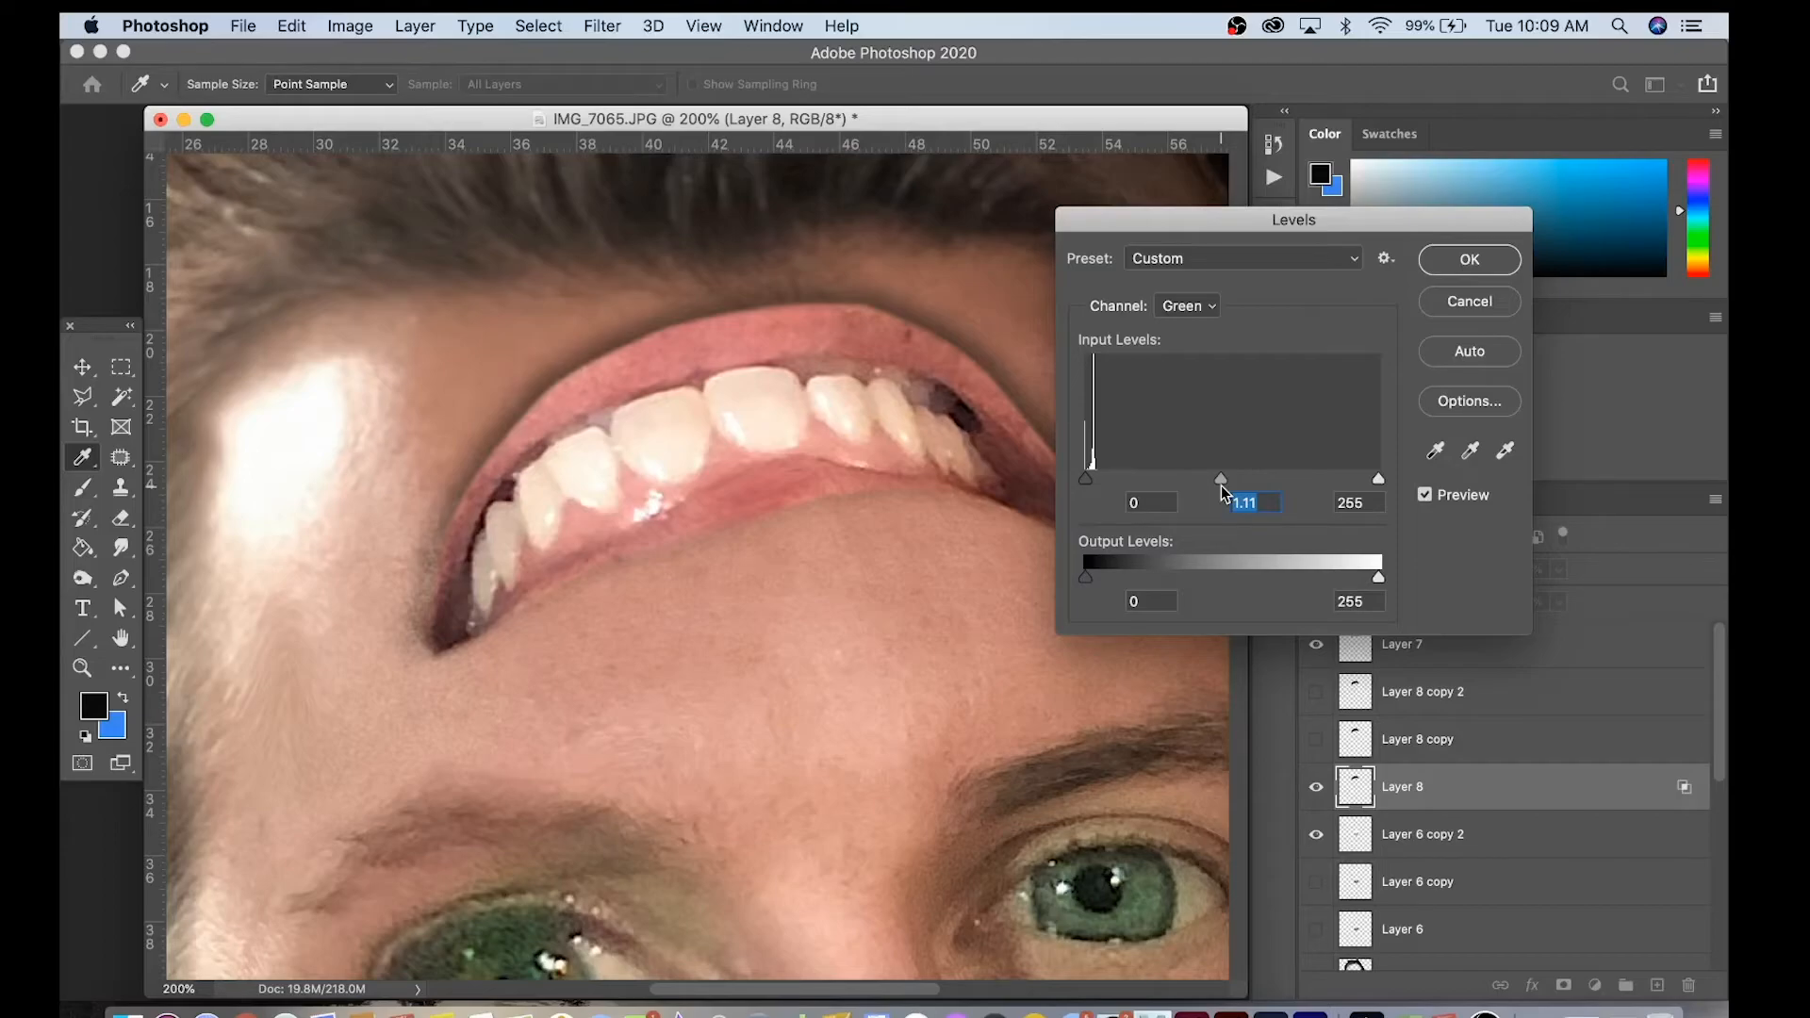
click(1473, 267)
Add a new blank layer directly above Layer 7.
key(z)
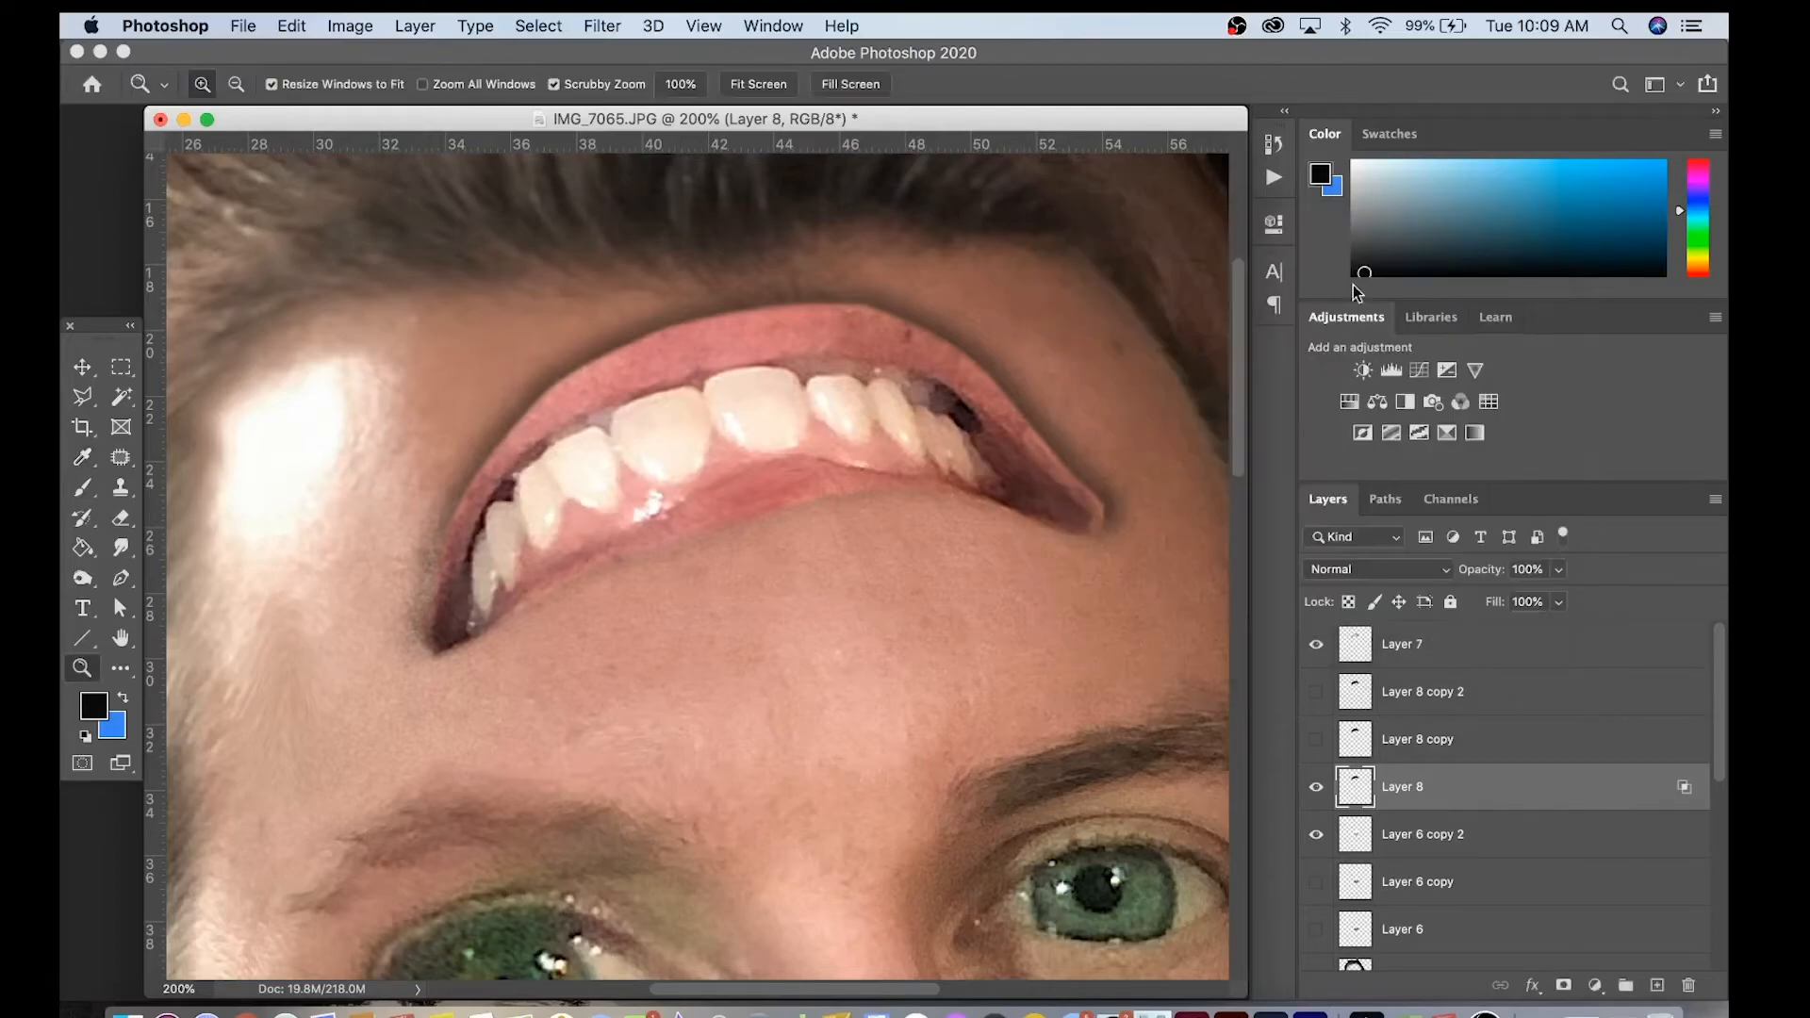
alt+click(984, 432)
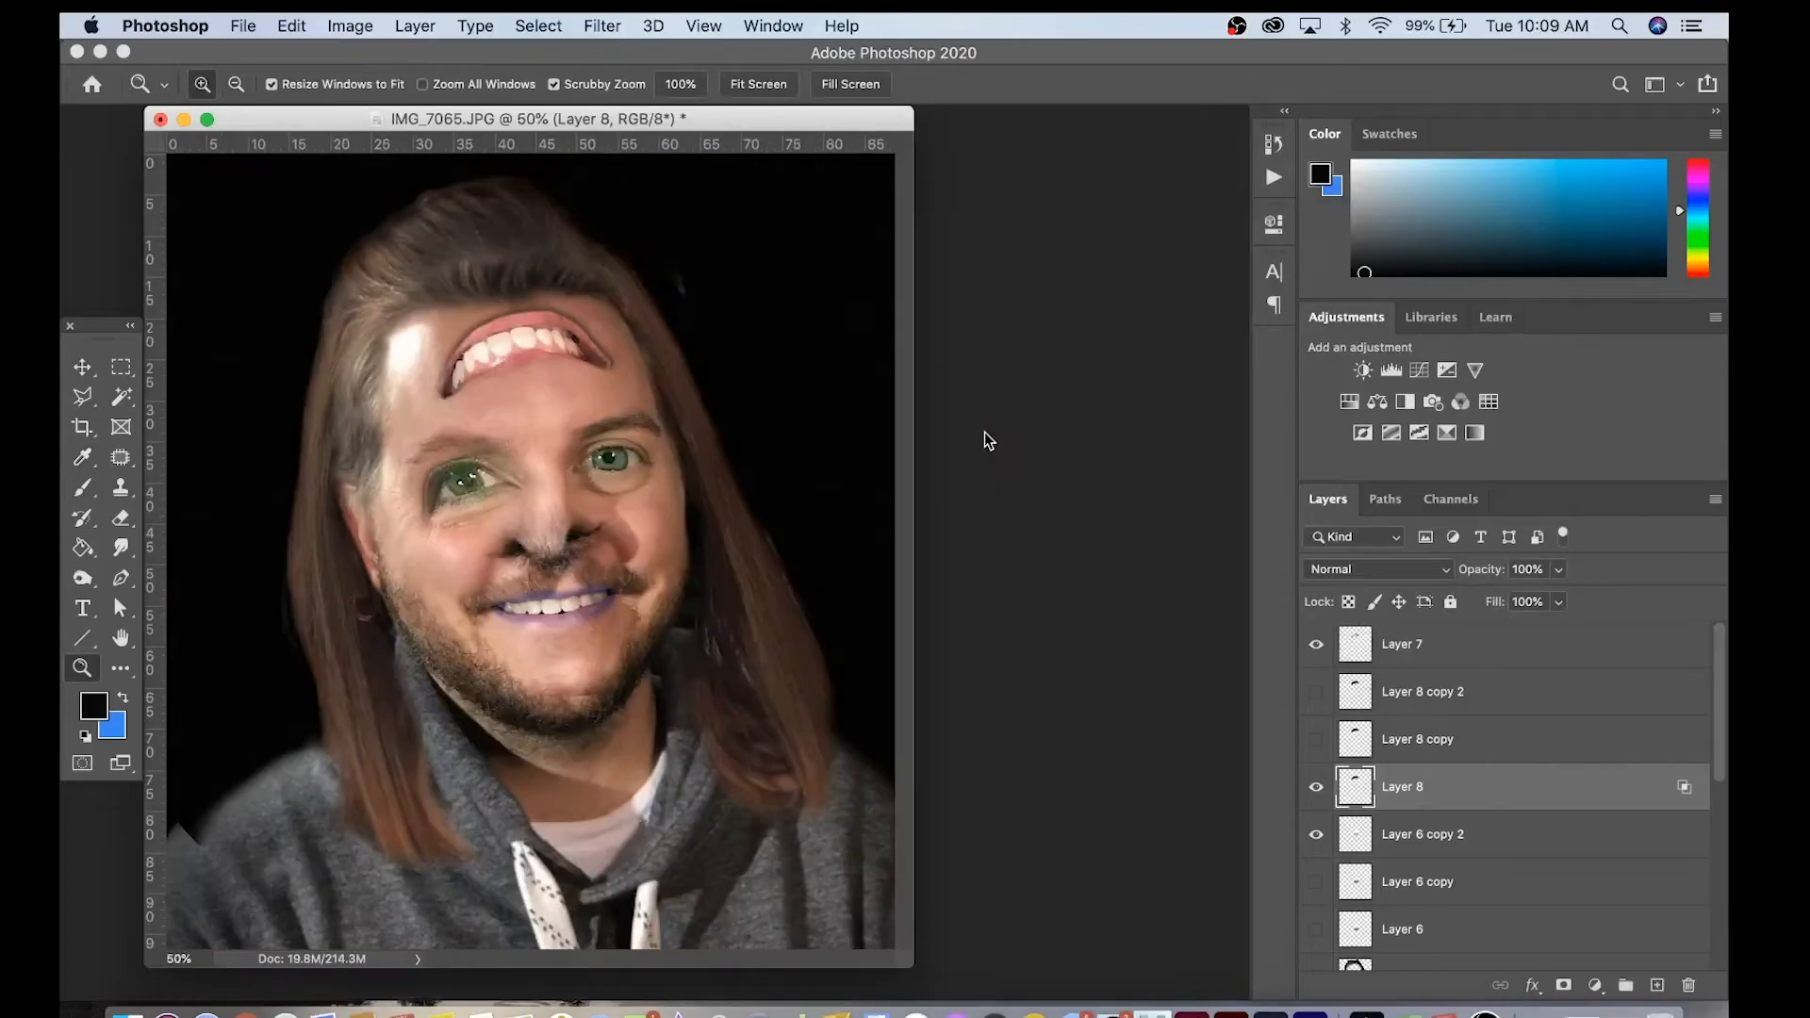
drag(592, 359, 988, 540)
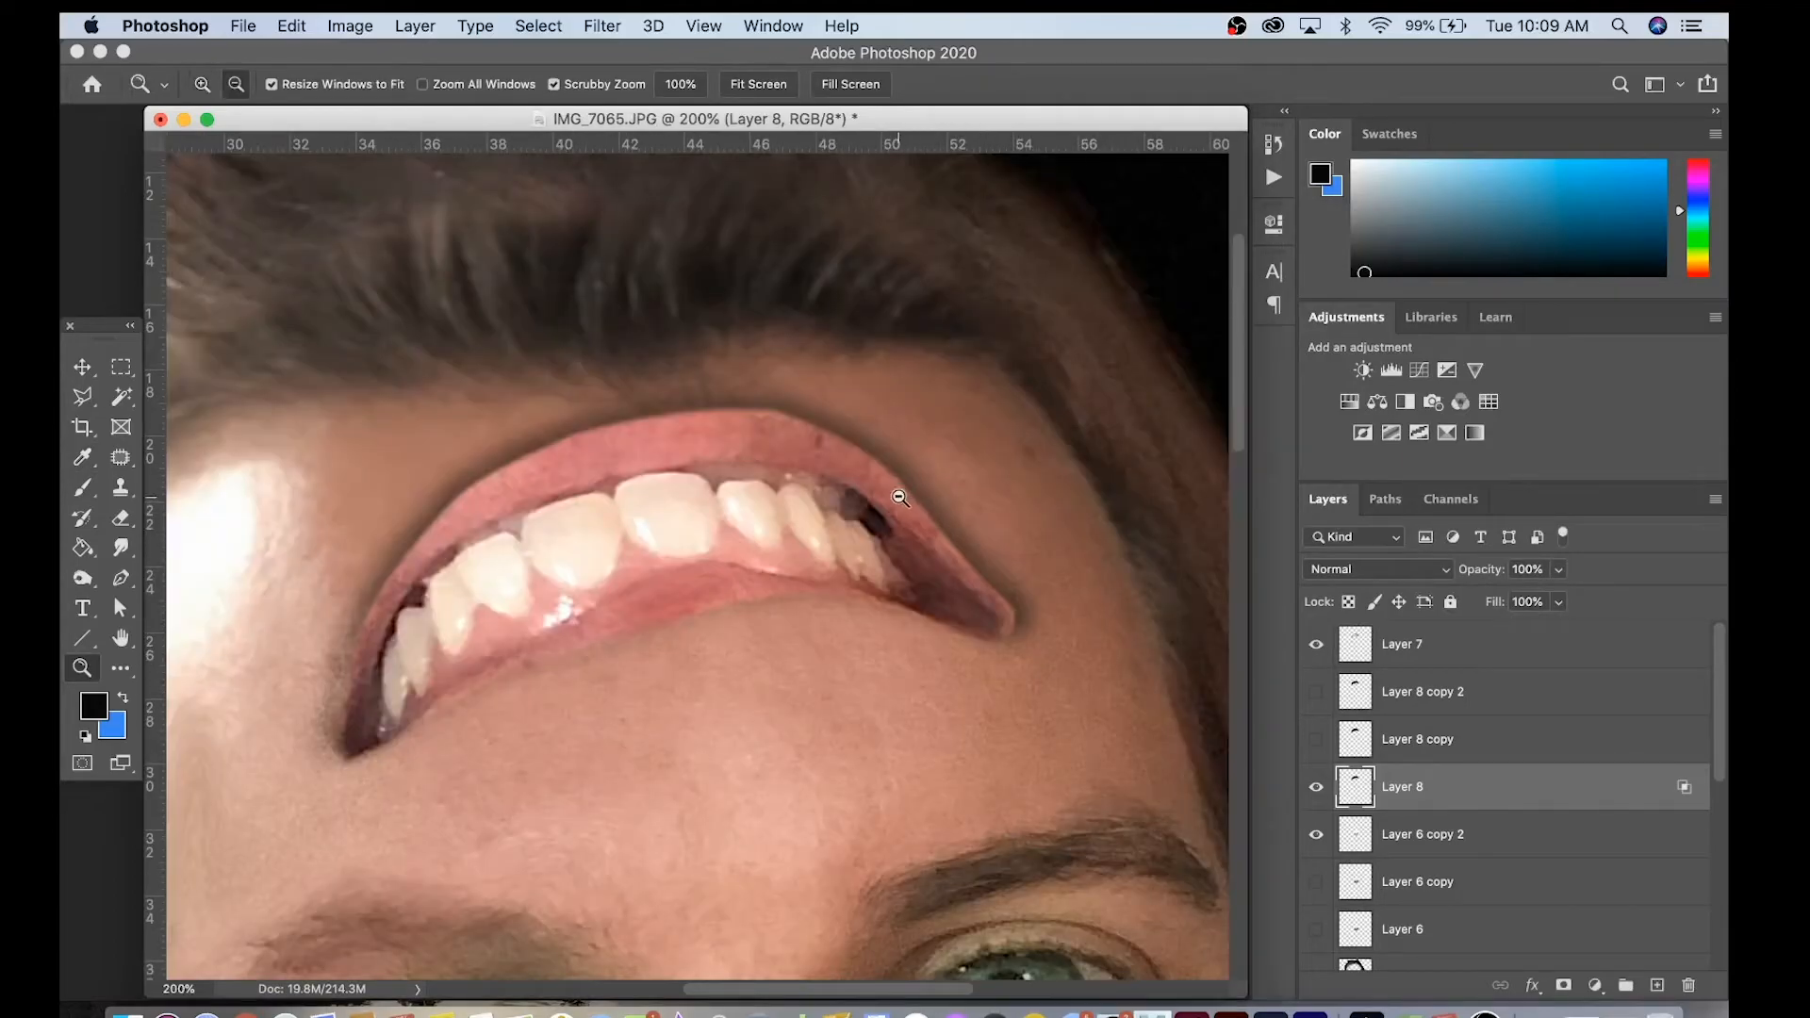
alt+click(988, 540)
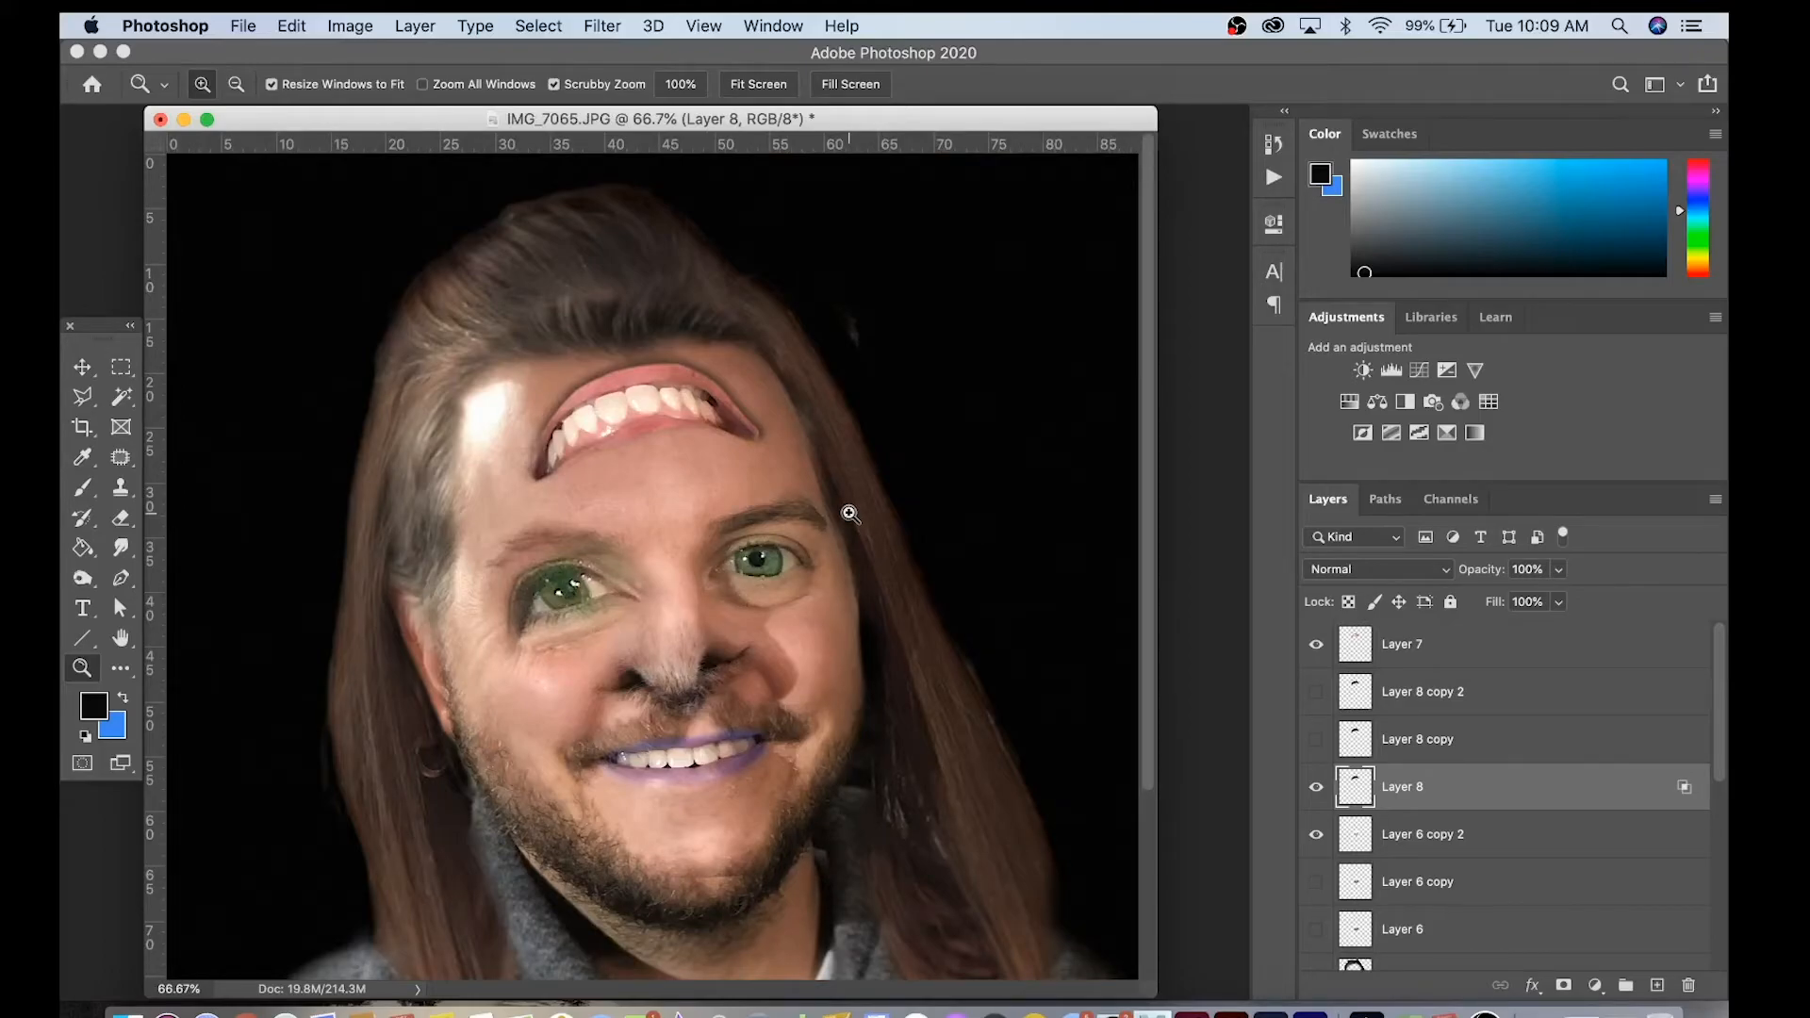
click(666, 514)
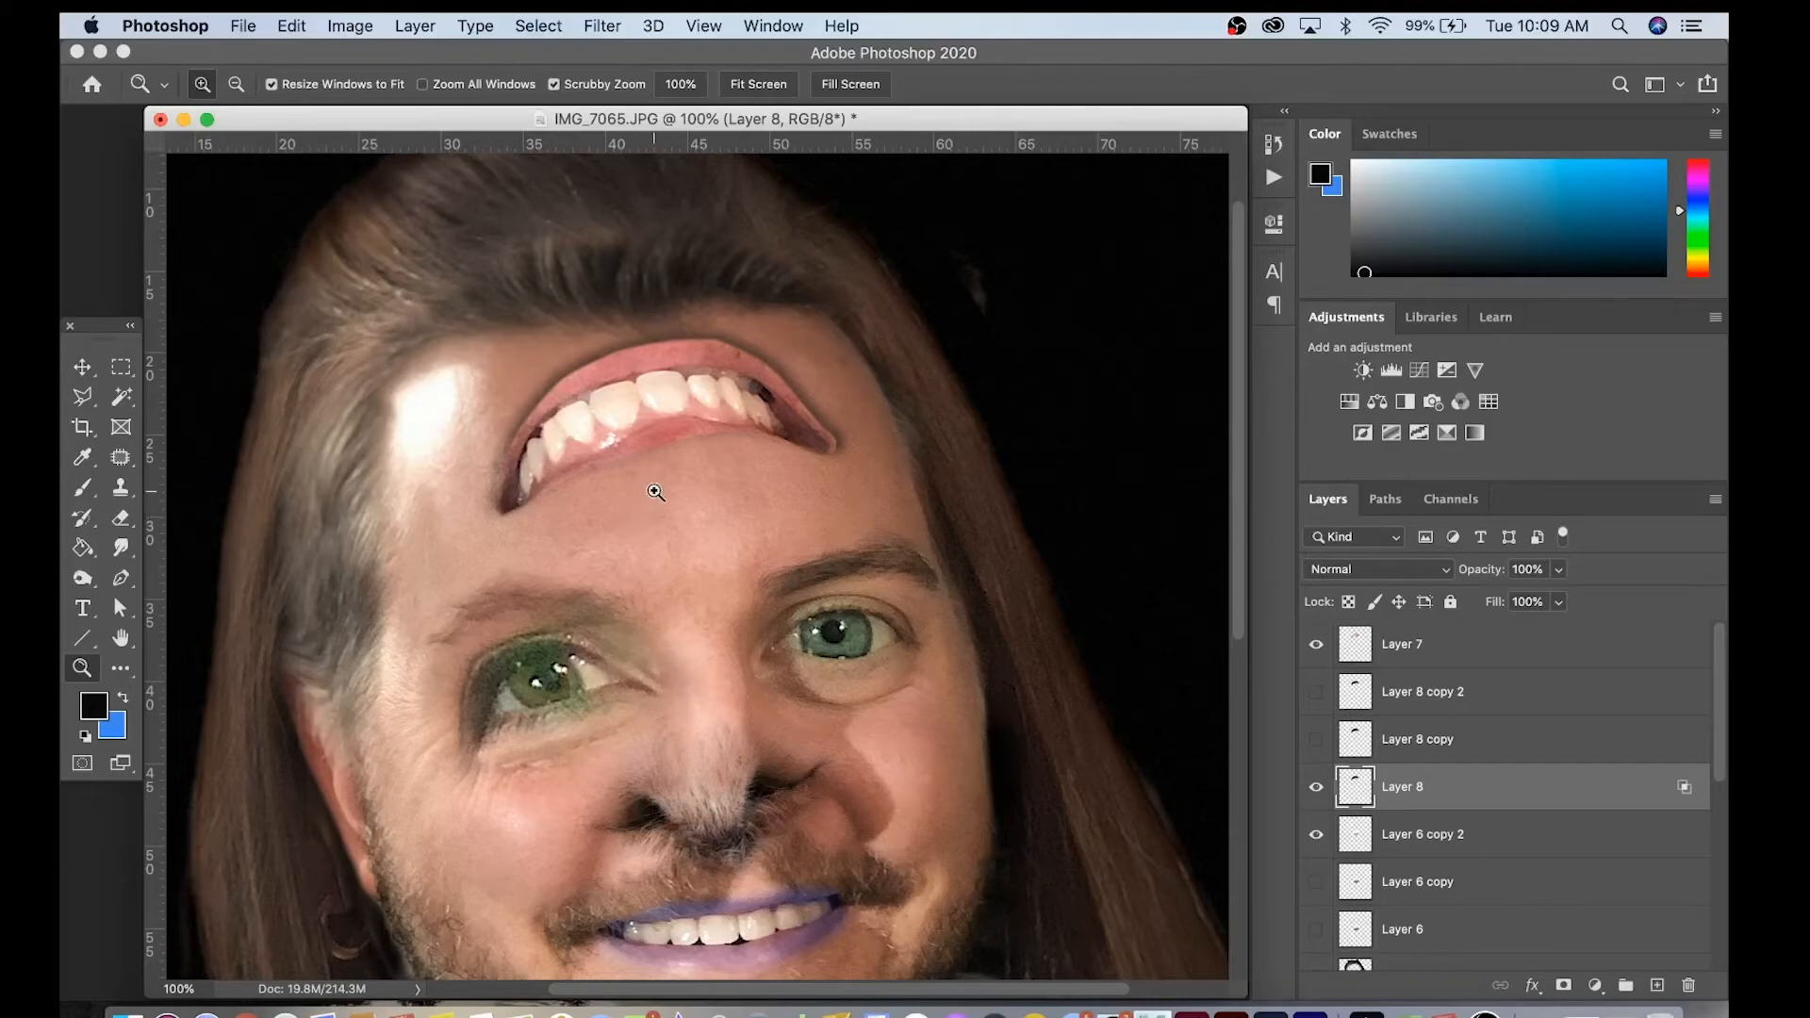
click(648, 486)
click(1555, 644)
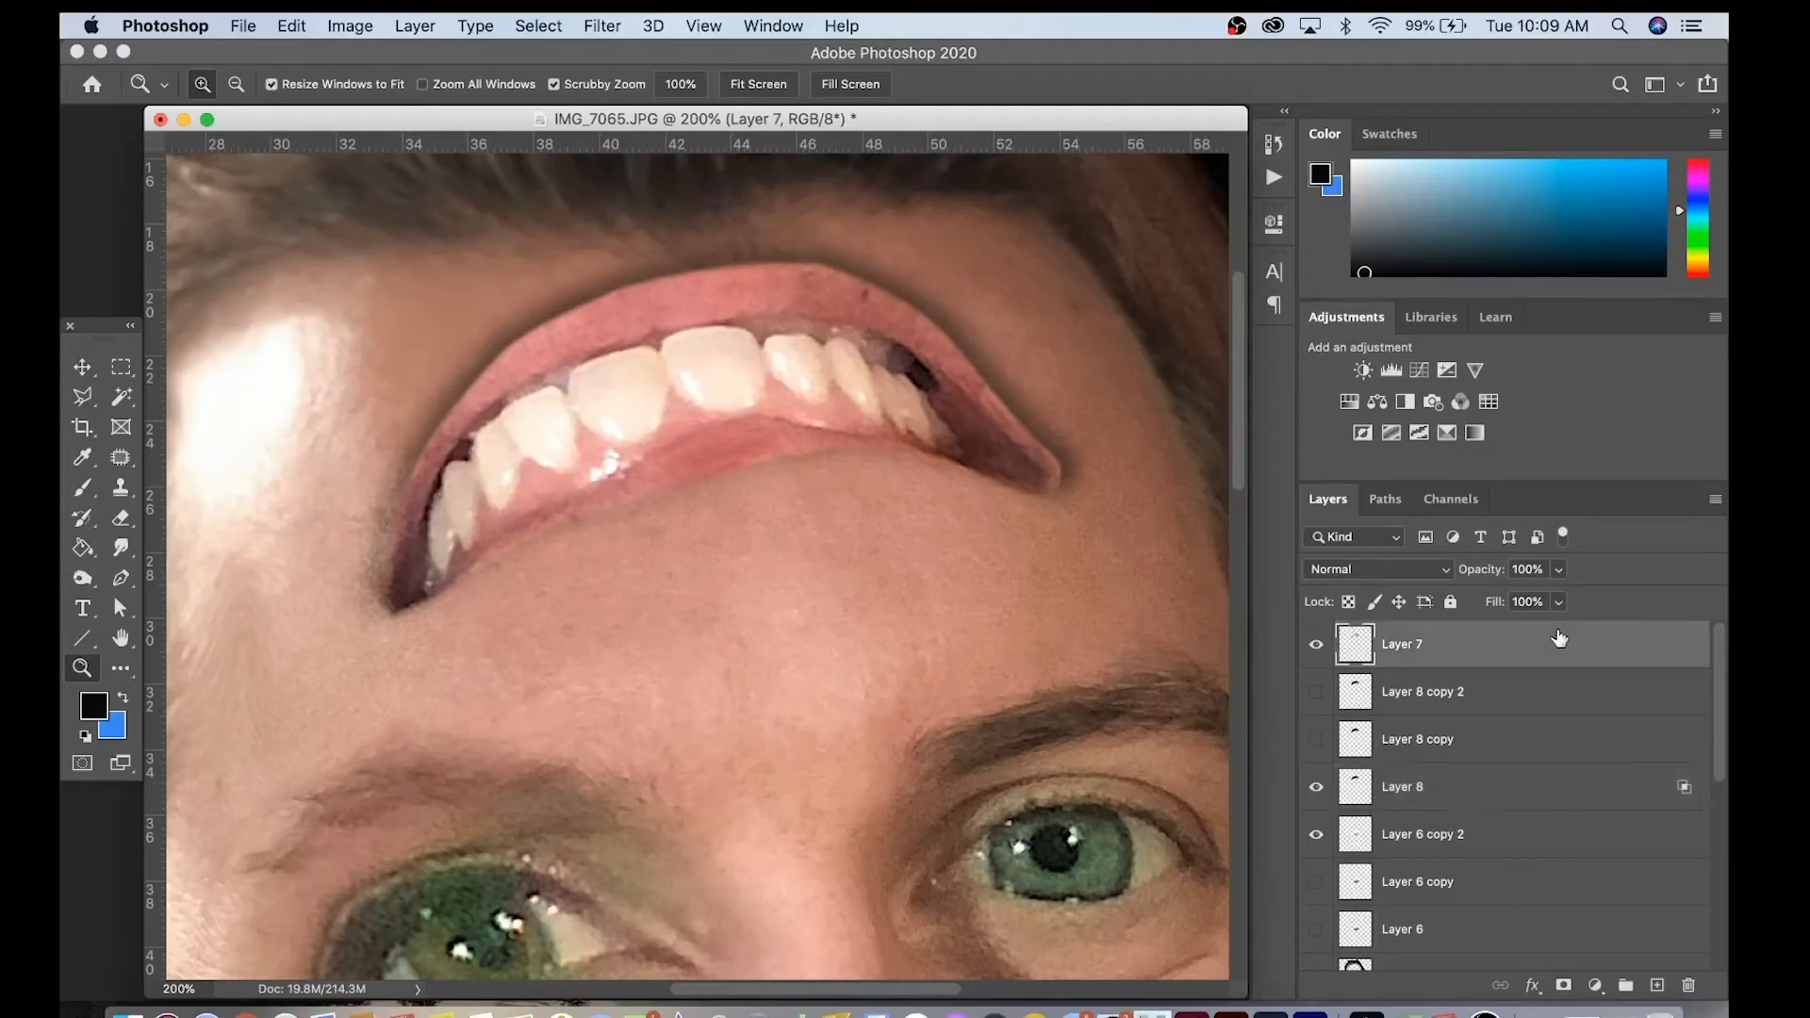
click(1656, 985)
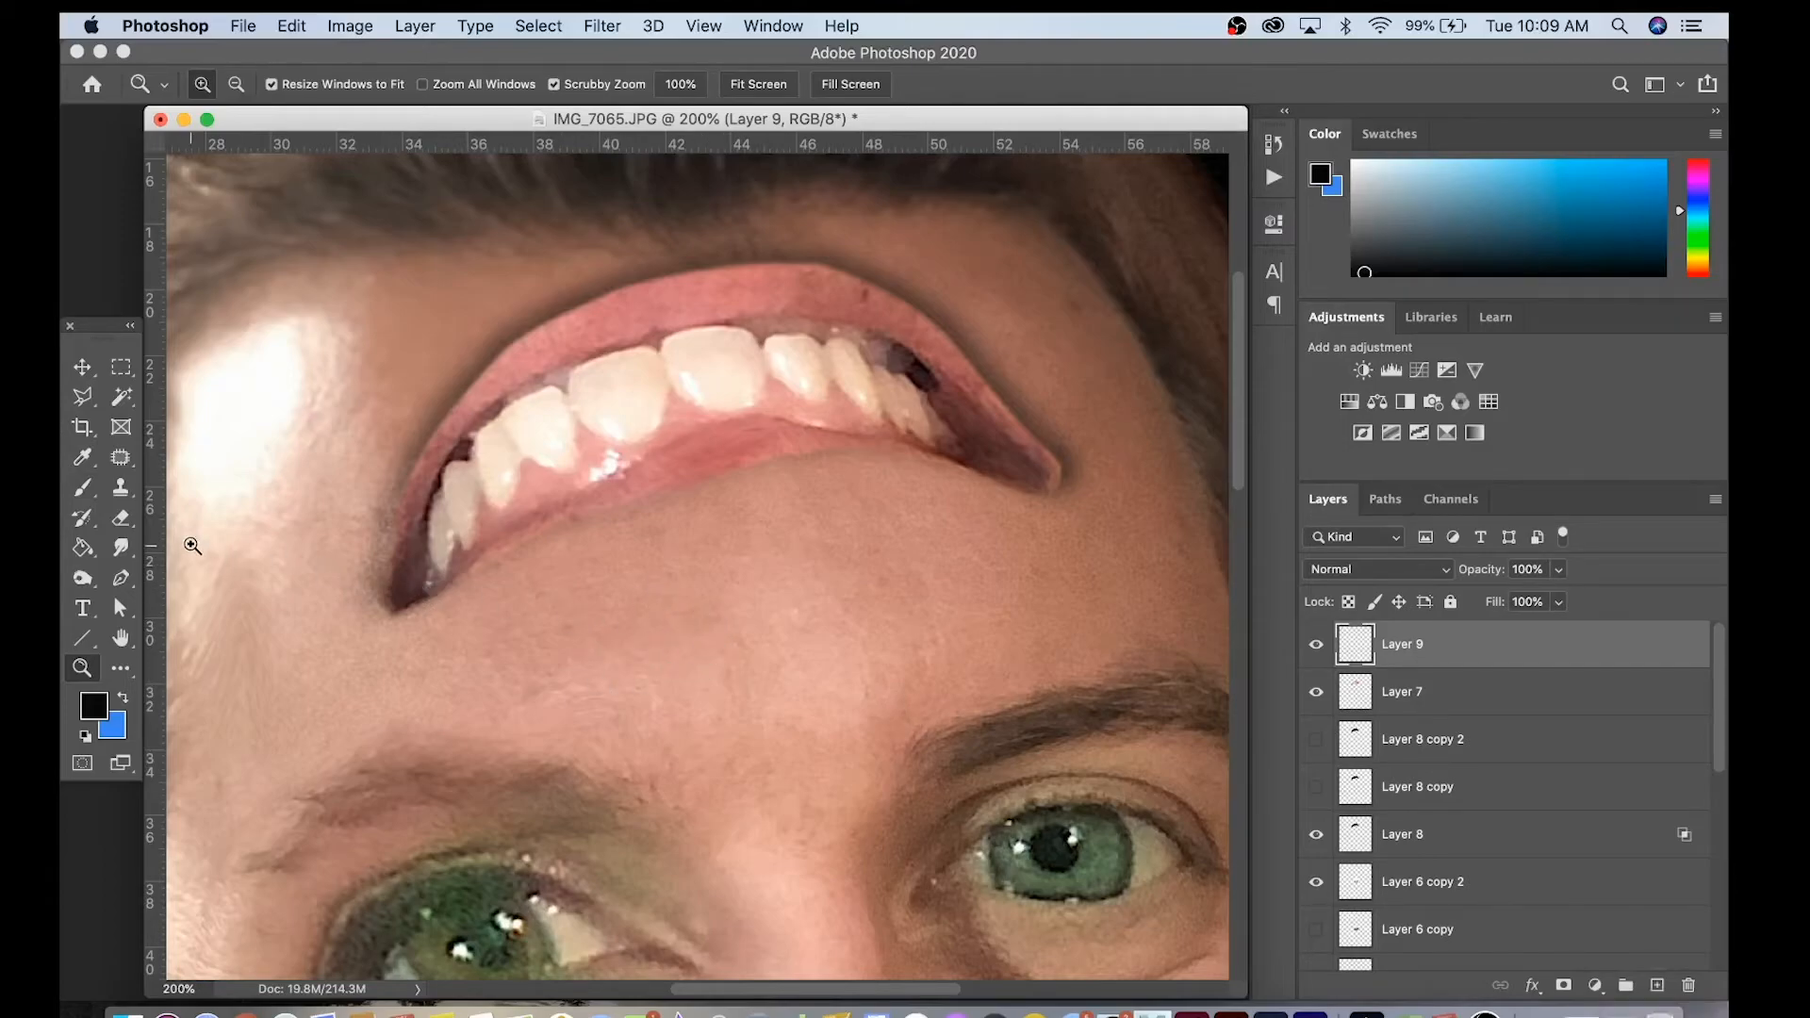
Paint a black circled letter A with the Brush tool on the forehead, between the upside-down mouth and the eyebrows.
click(83, 489)
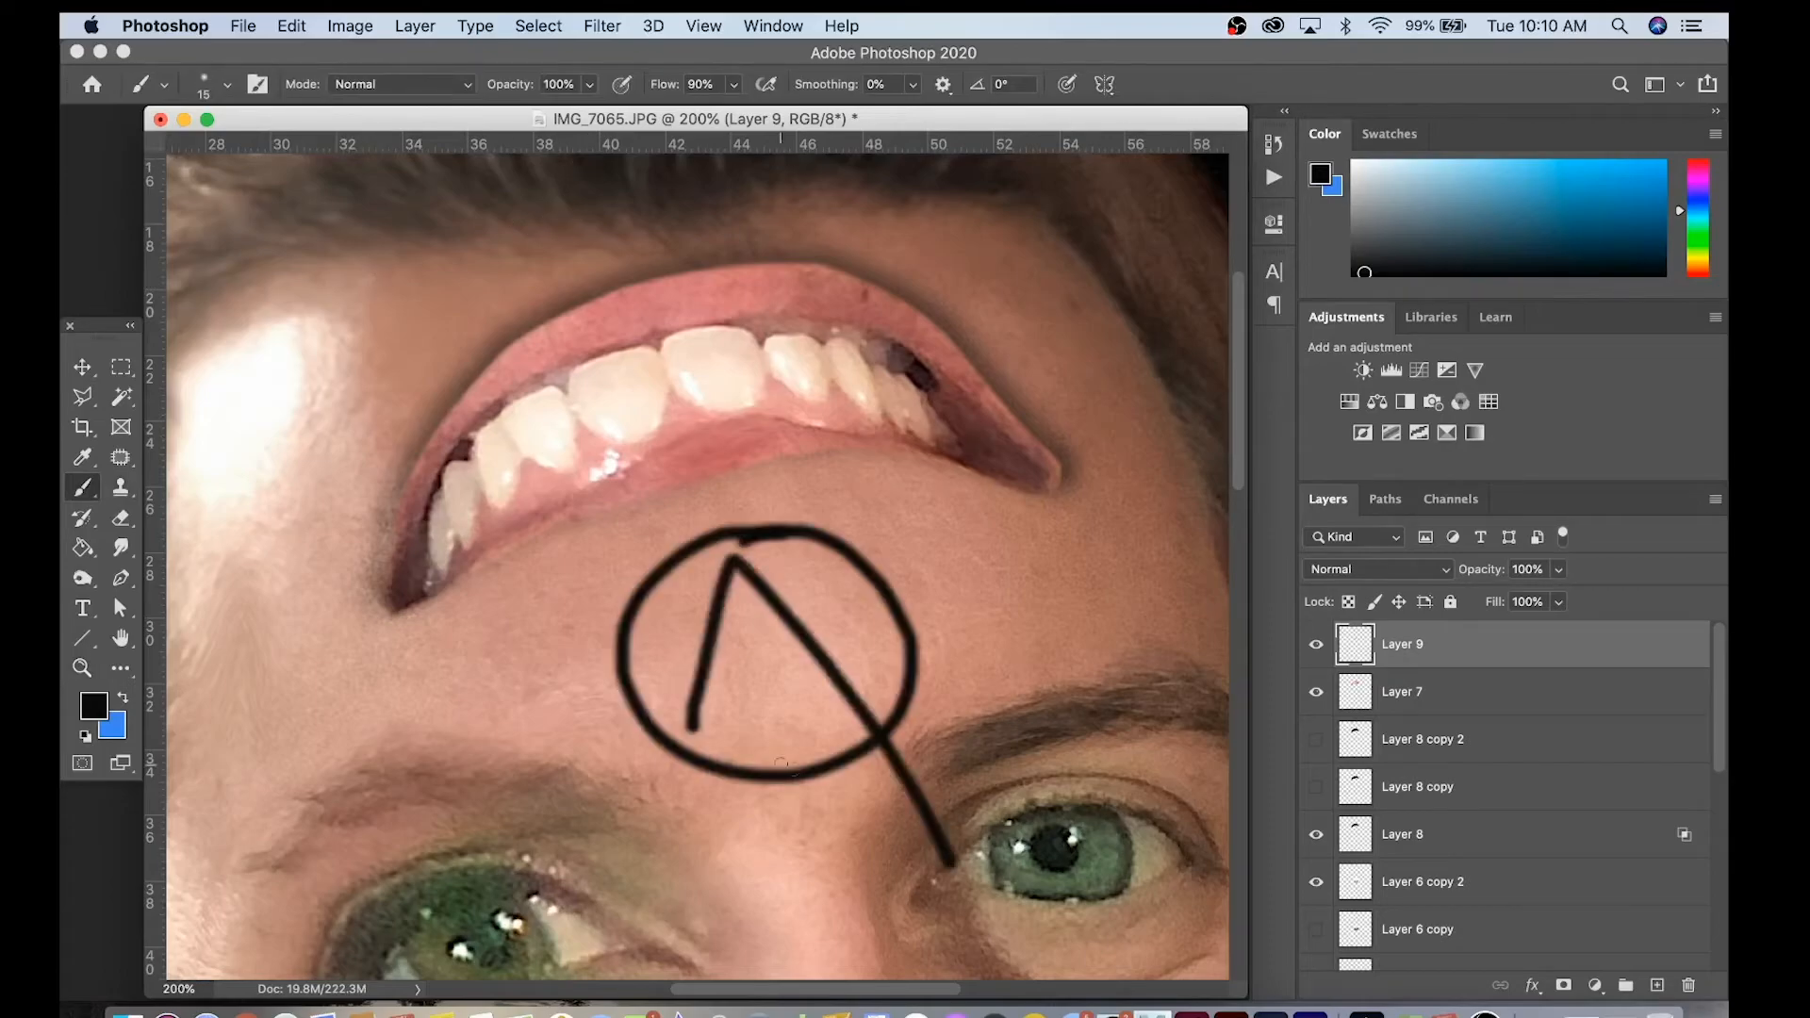
drag(624, 716, 981, 556)
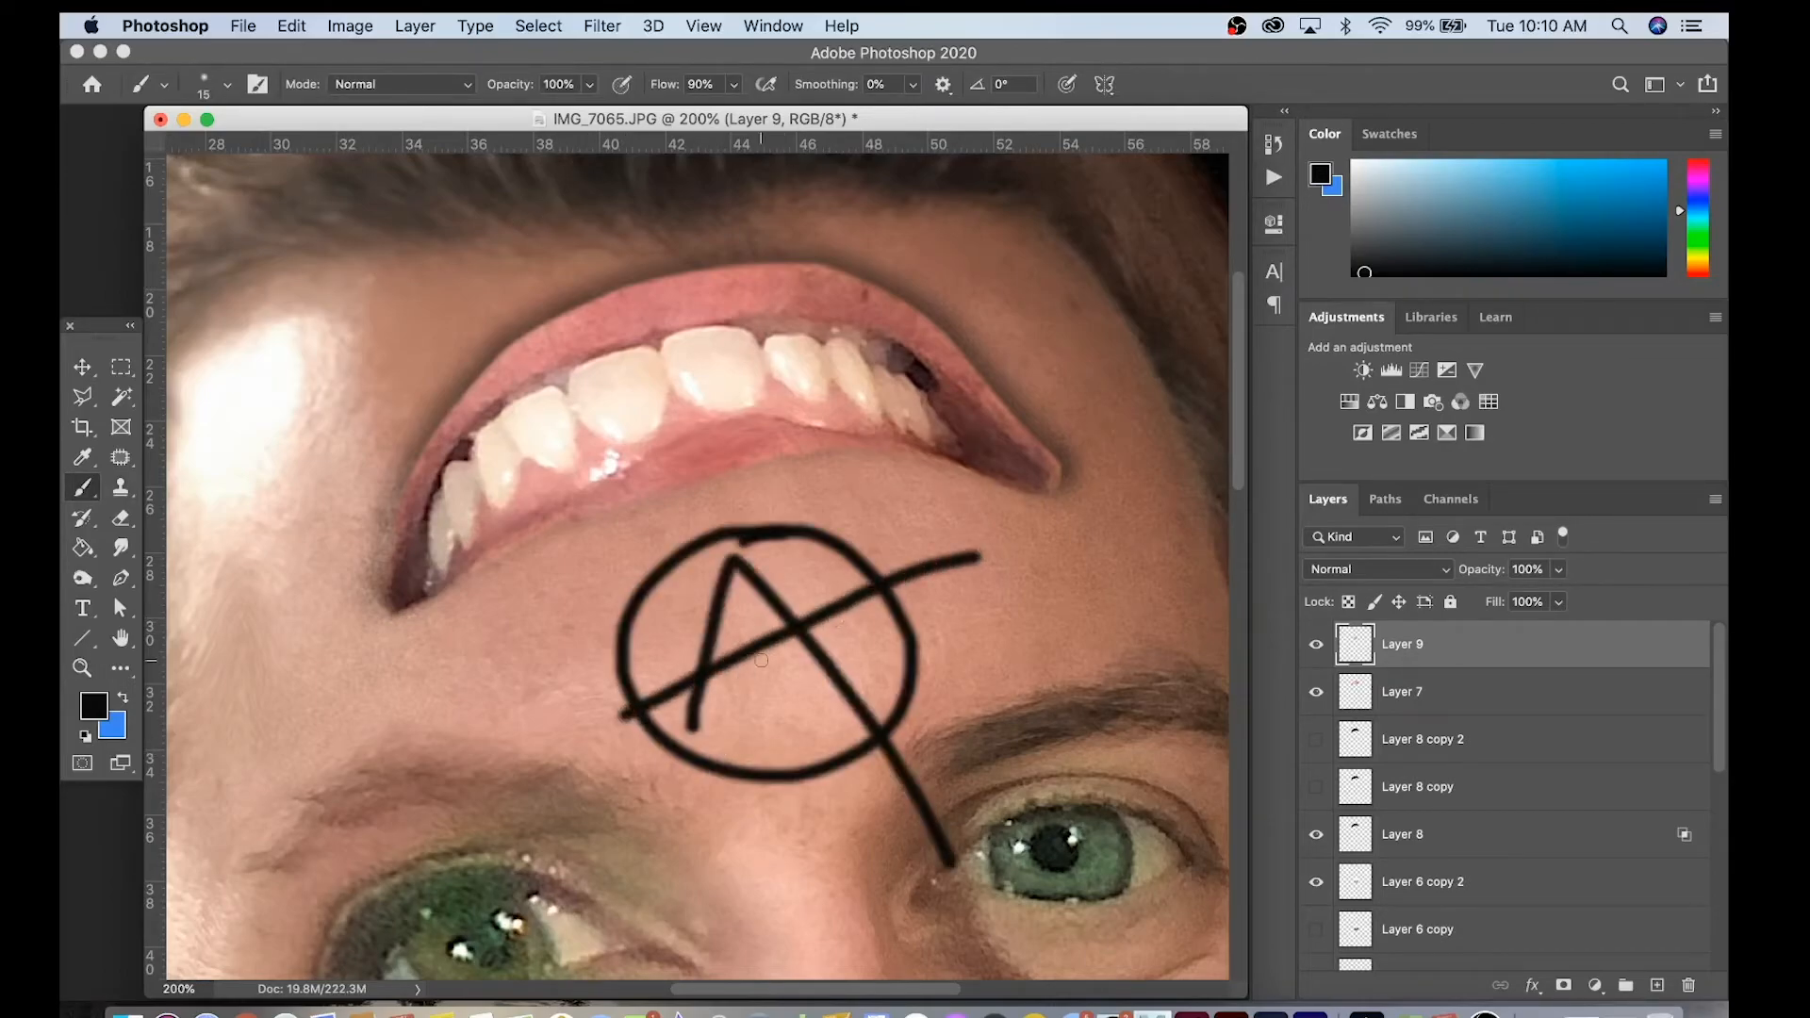
key(z)
alt+click(807, 654)
alt+click(808, 653)
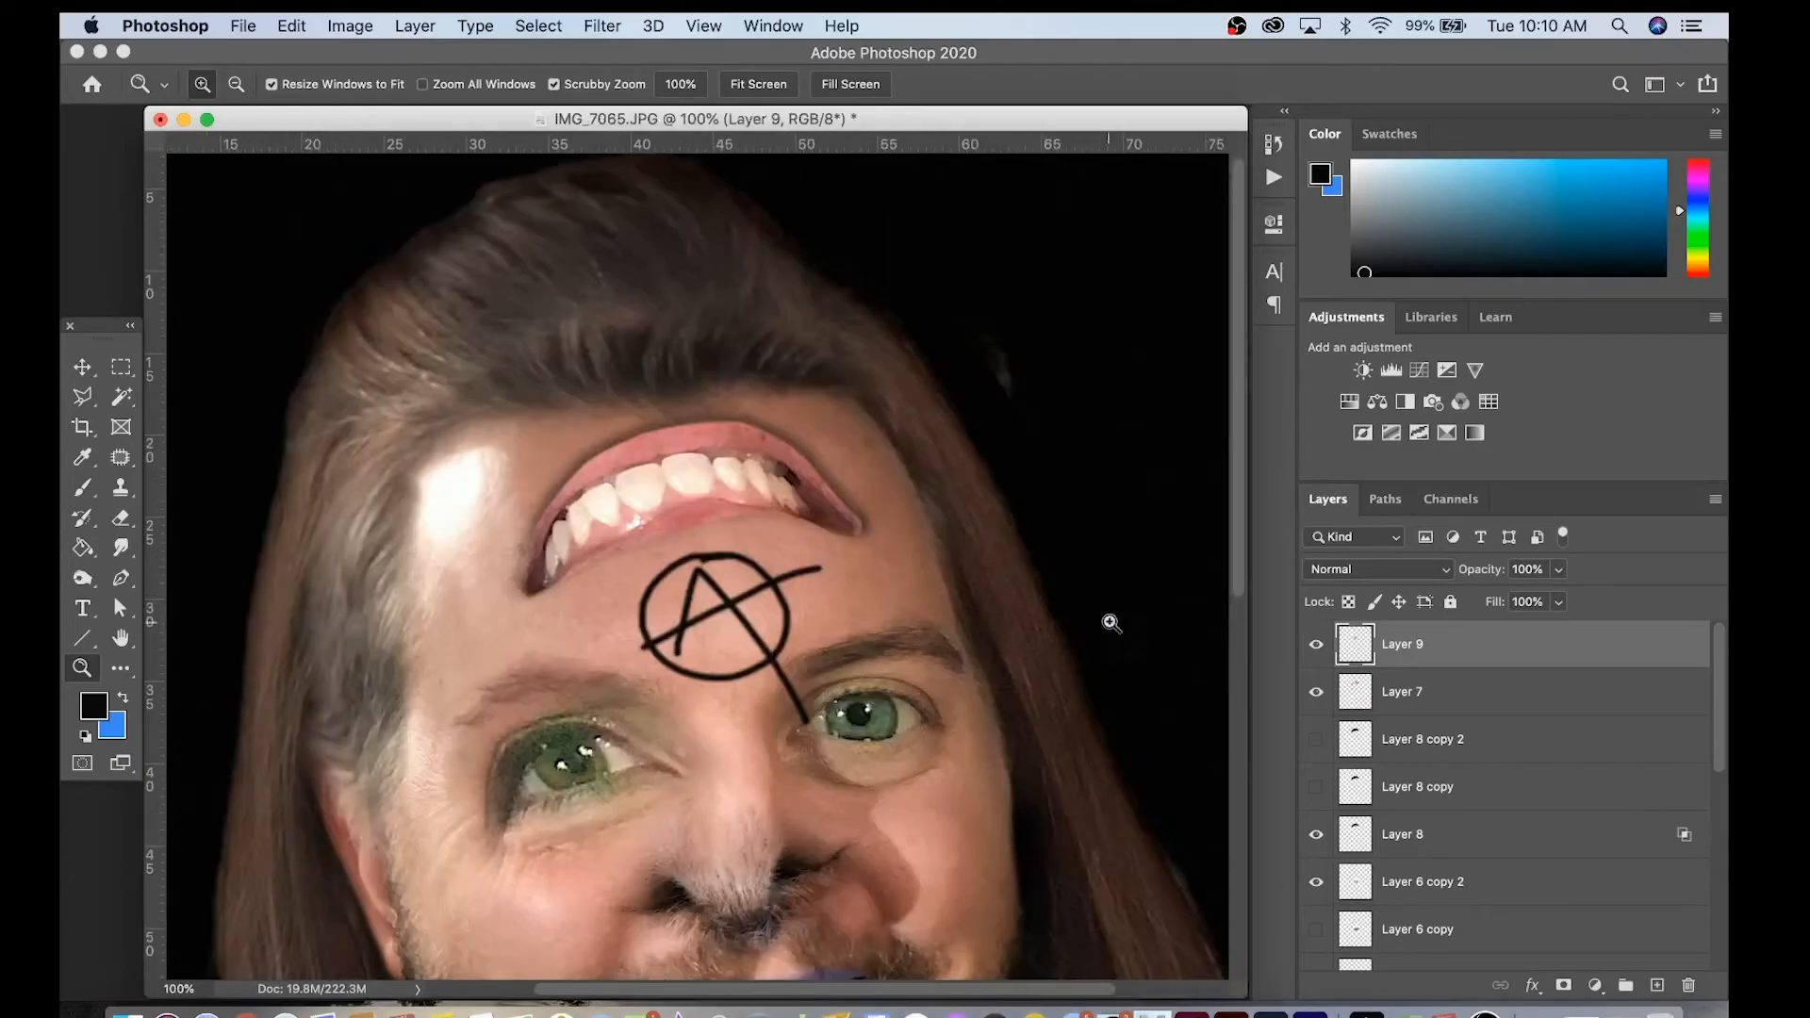
Try Layer 9 in the Soft Light blend mode with its opacity lowered to 60%, and return it to Normal at 100%.
click(625, 490)
click(1316, 644)
click(1316, 644)
click(1357, 569)
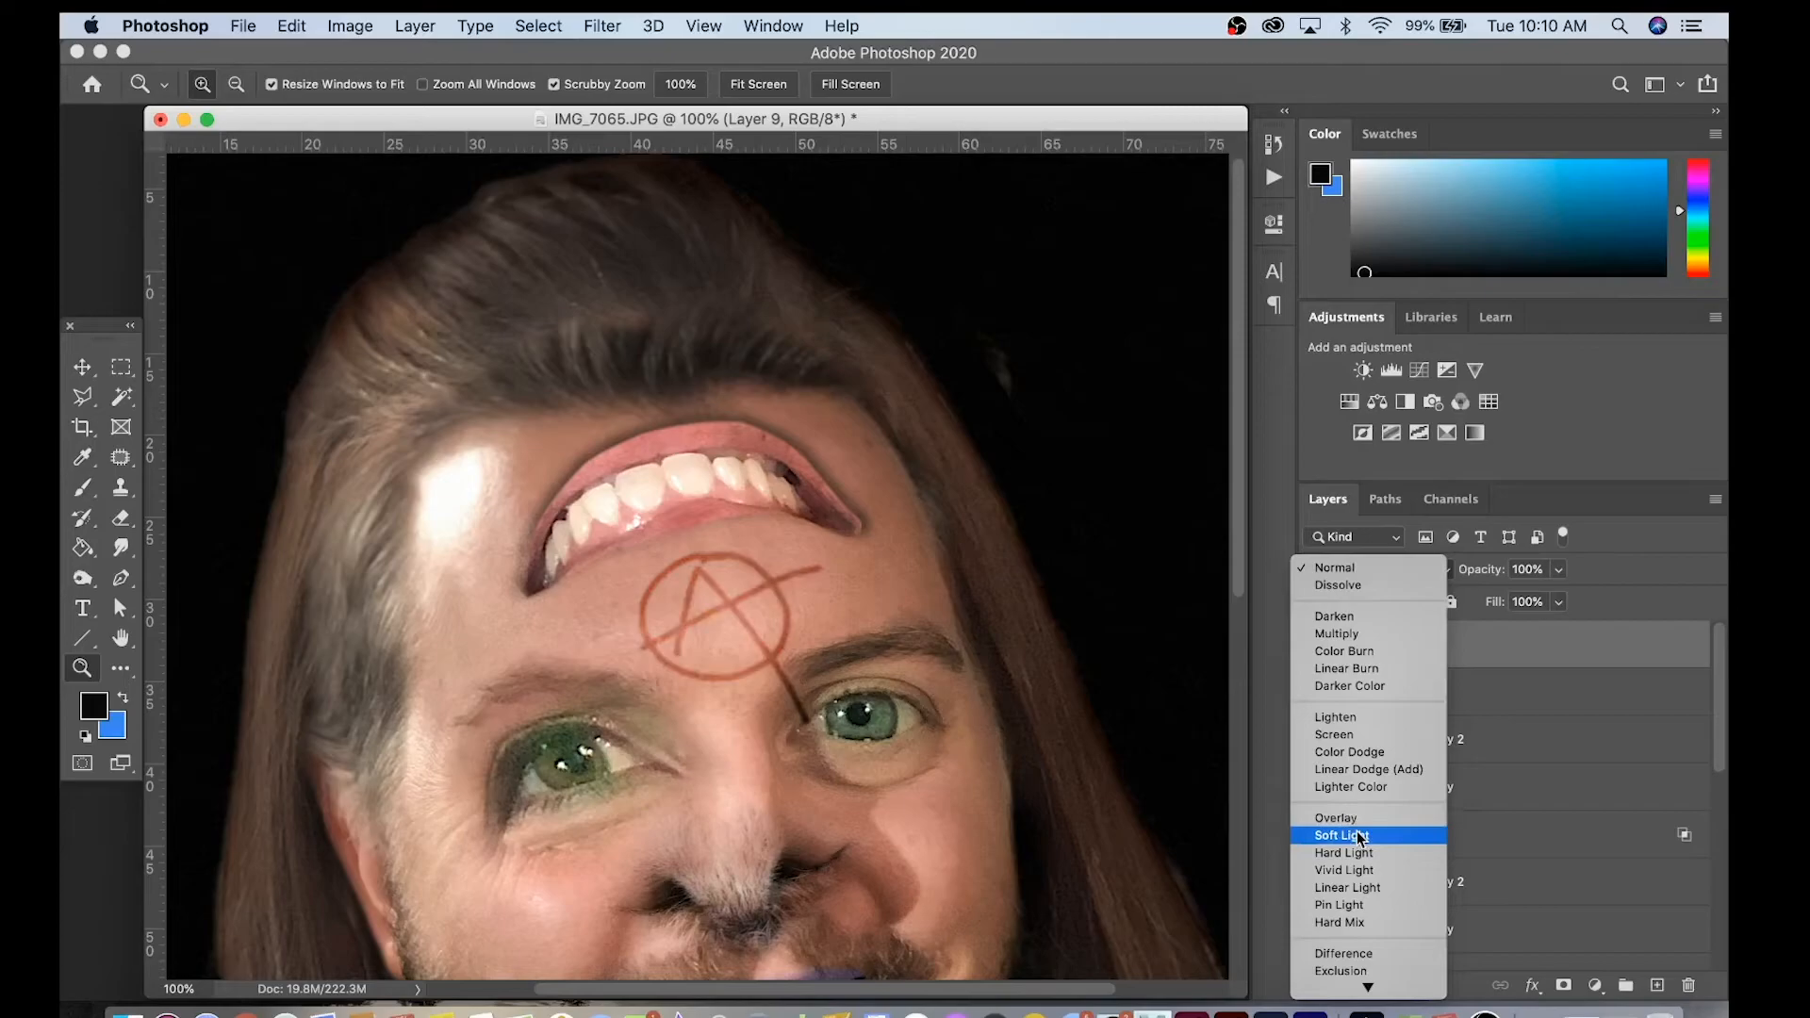
click(1360, 836)
click(1557, 571)
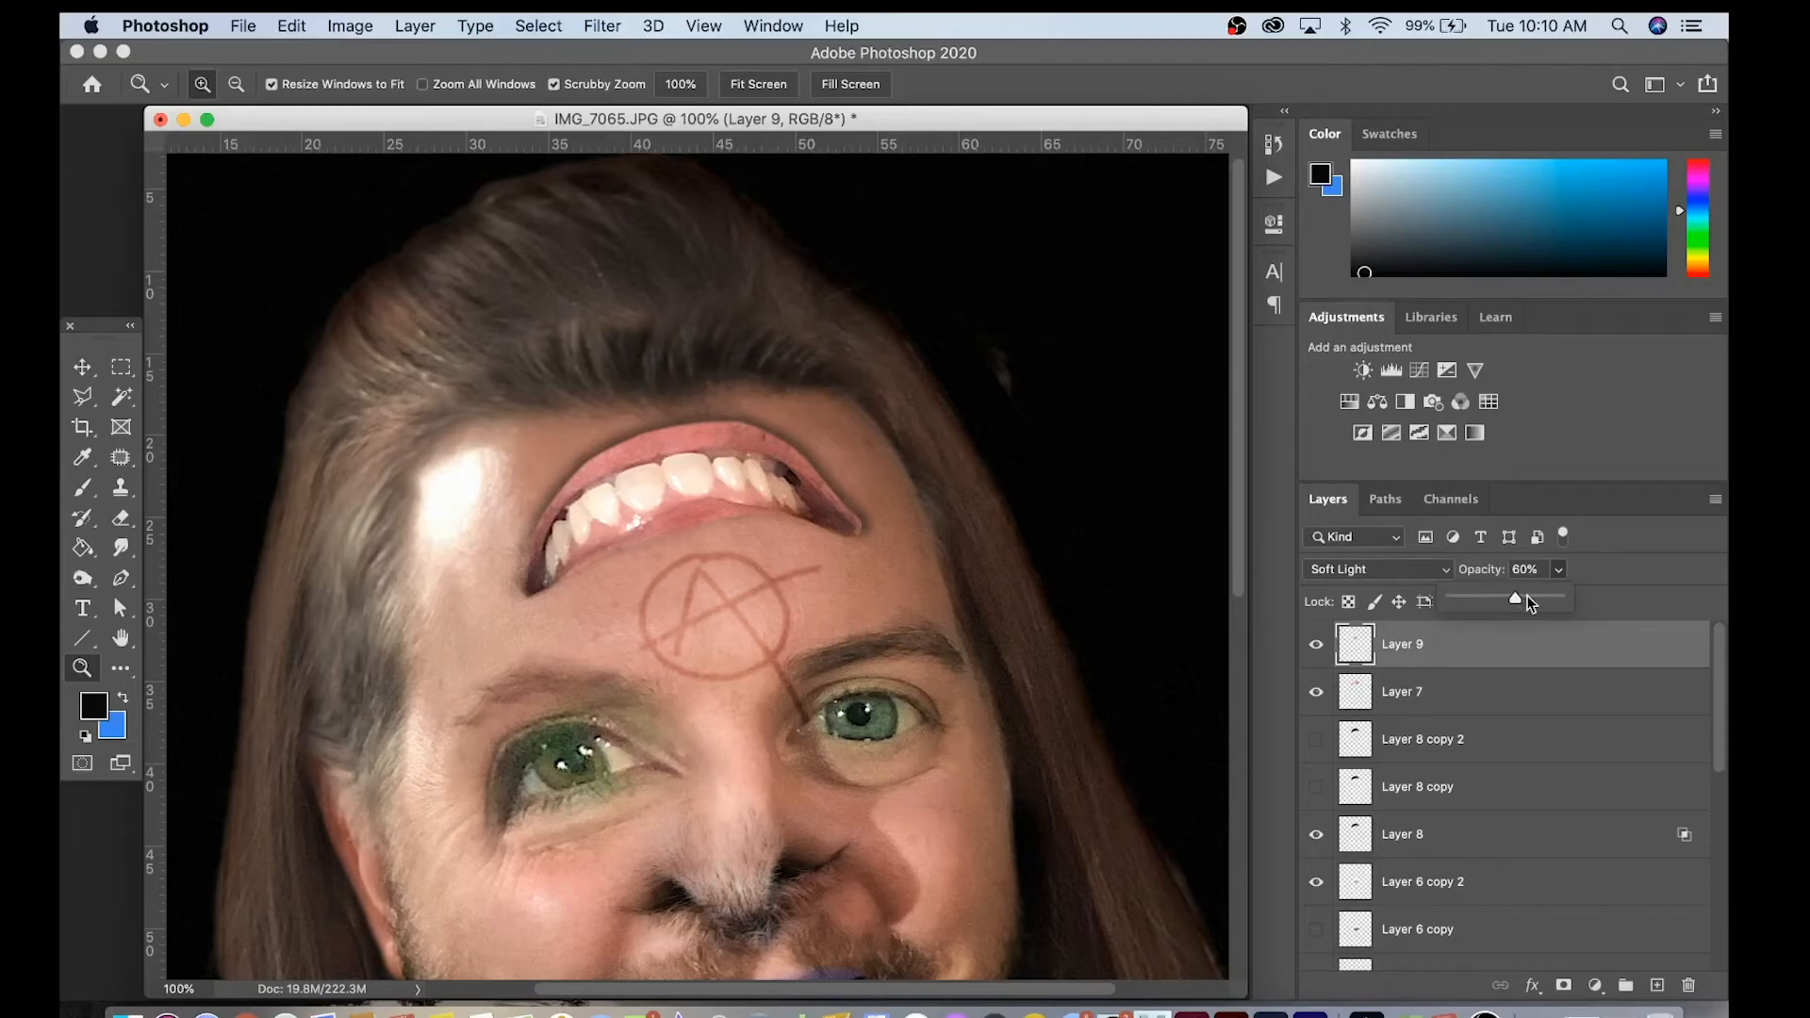
drag(1560, 603, 1569, 597)
click(1377, 570)
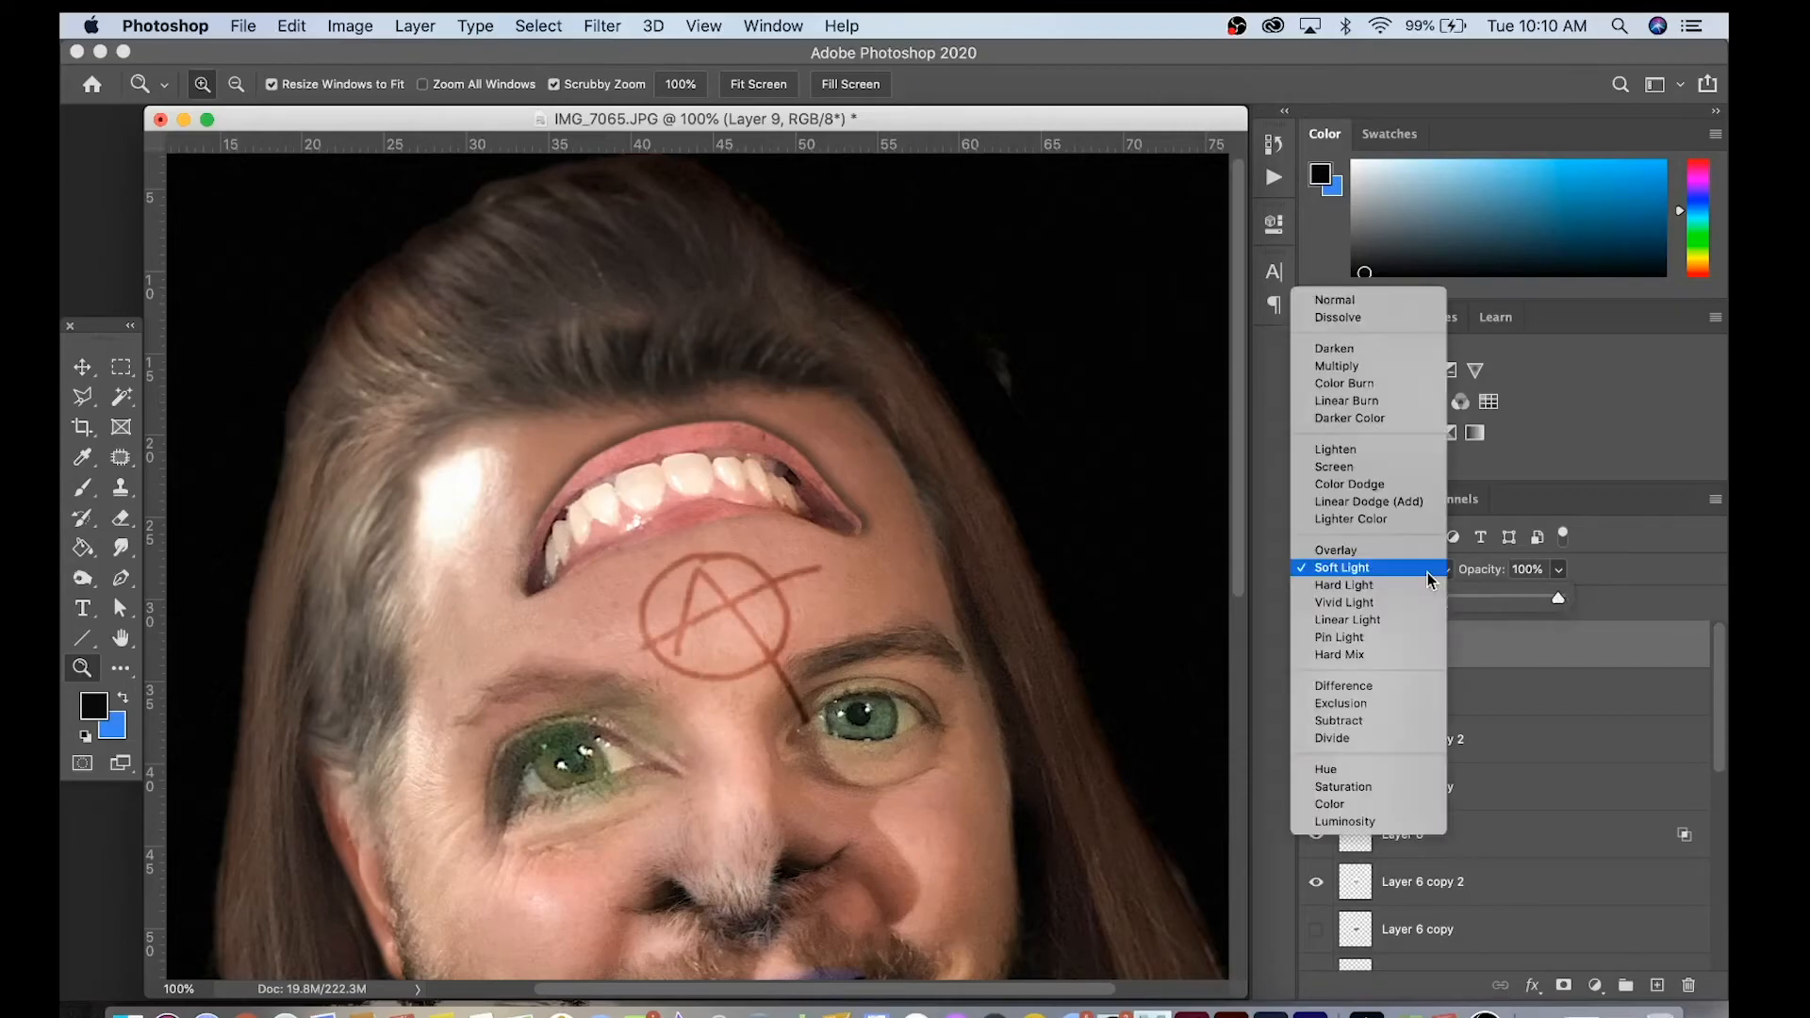
click(1359, 301)
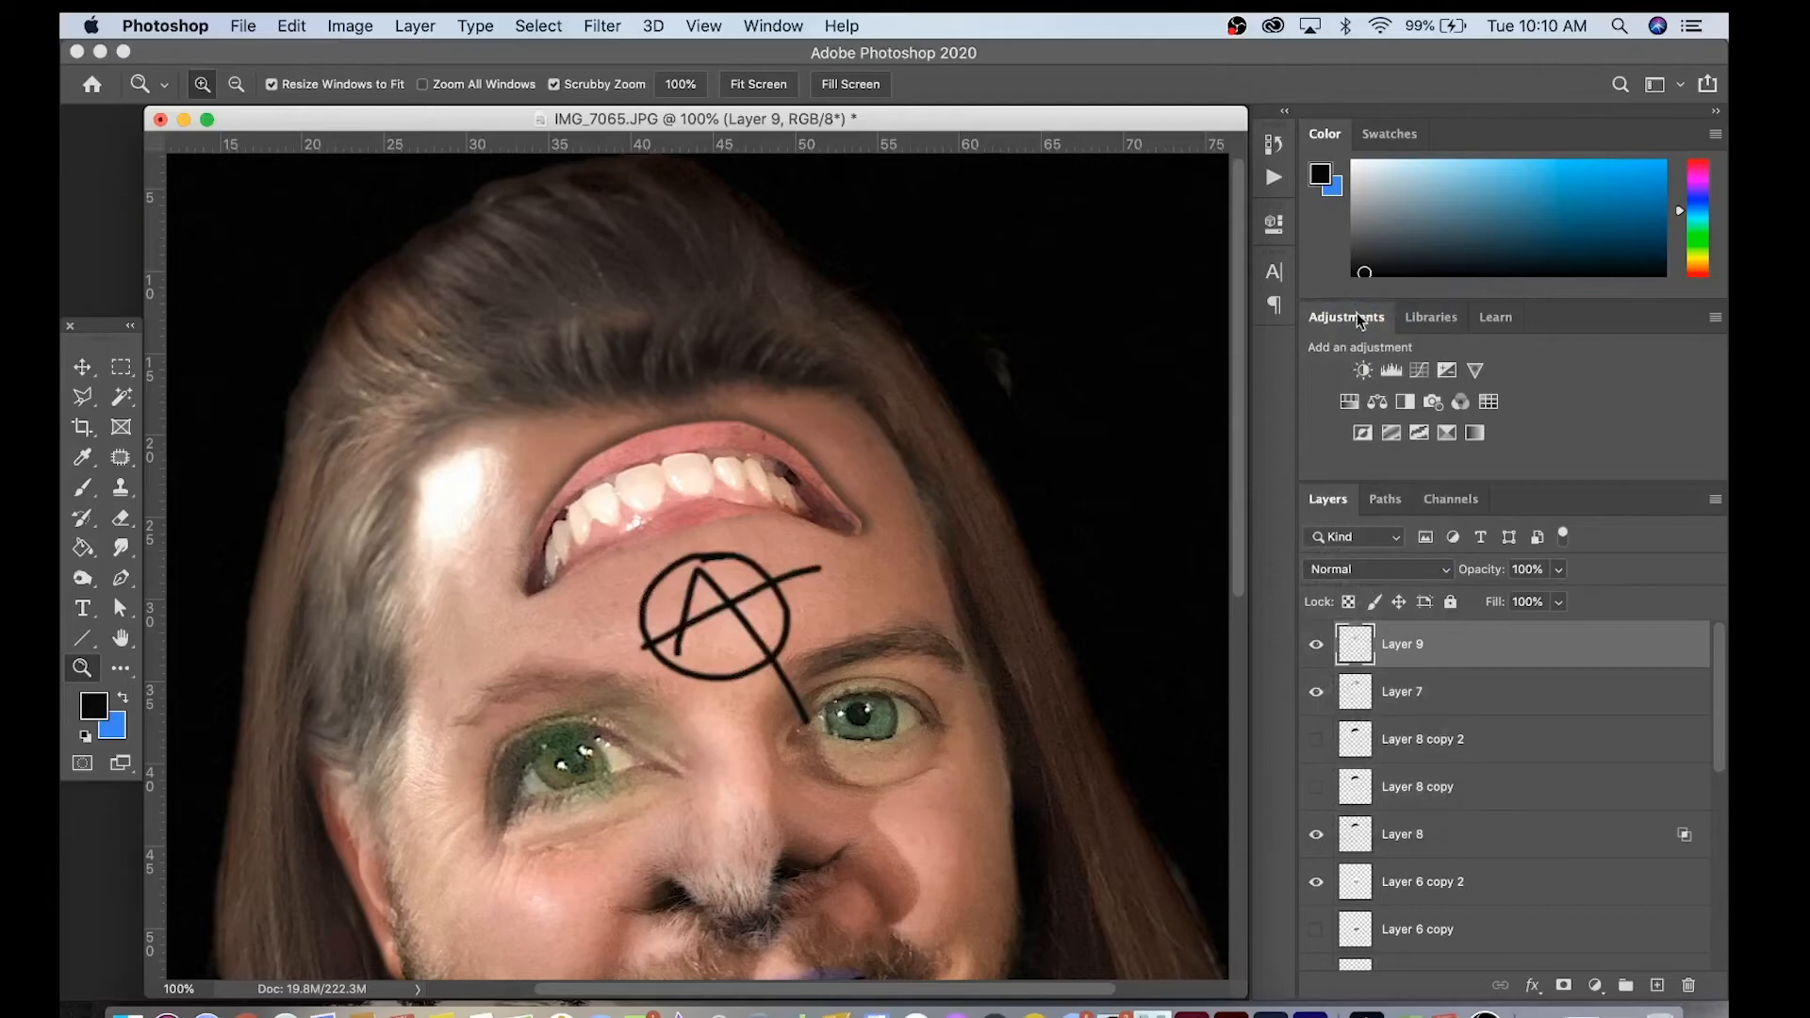
In Layer 9's blending options, split the Gray Blend If sliders: This Layer highlights 179/255, Underlying Layer shadows 0/44 and highlights 147/255.
double_click(1493, 644)
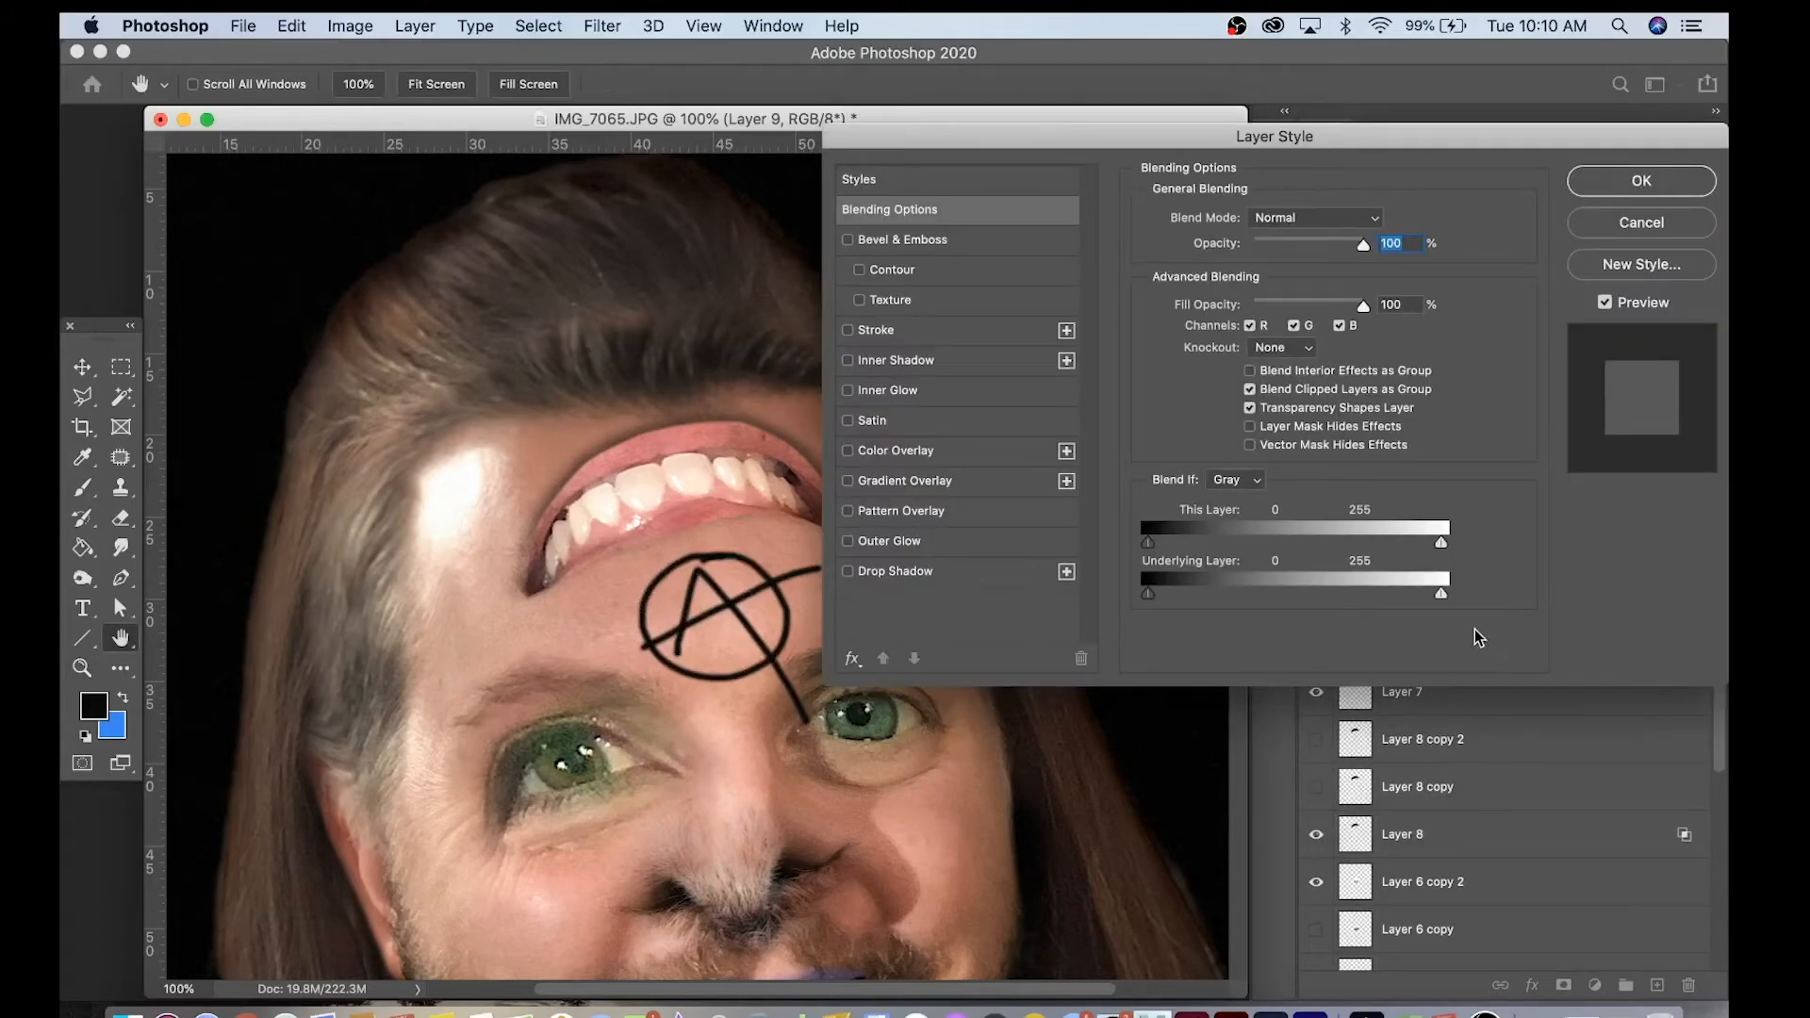
drag(1442, 592, 1320, 606)
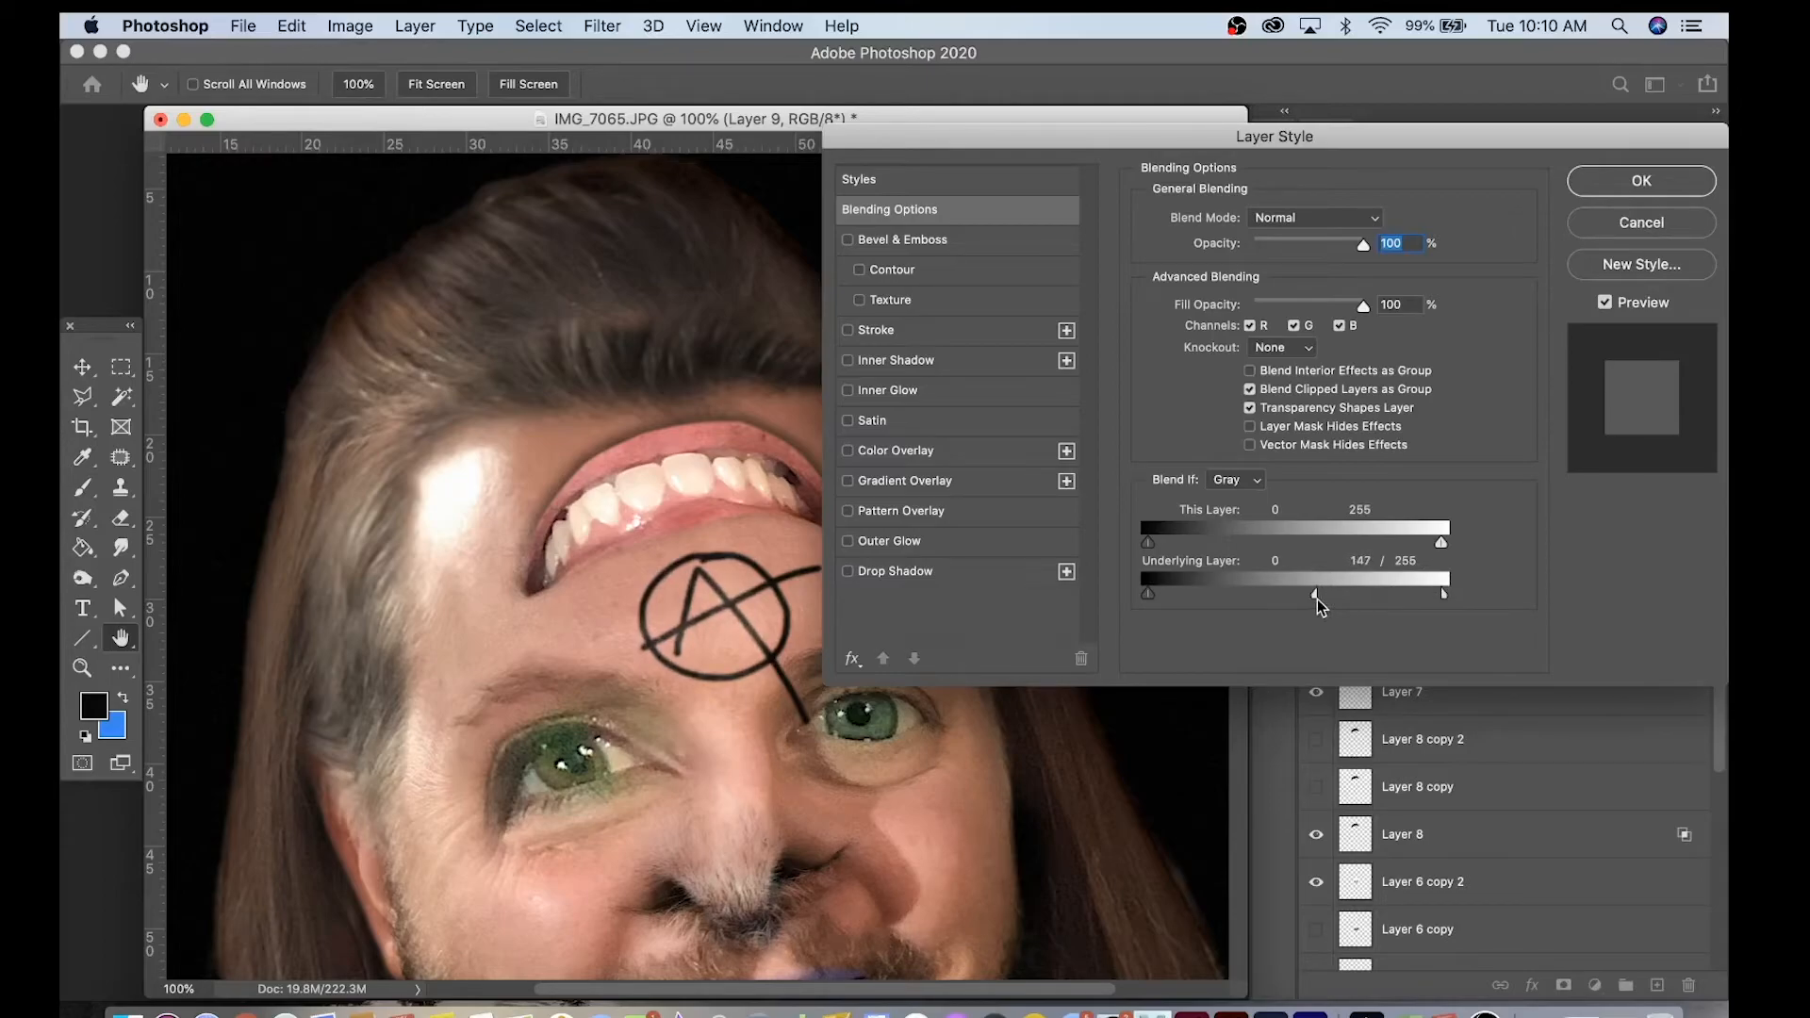
mouse_move(1442, 544)
mouse_down()
mouse_move(1332, 557)
mouse_move(1357, 556)
mouse_up()
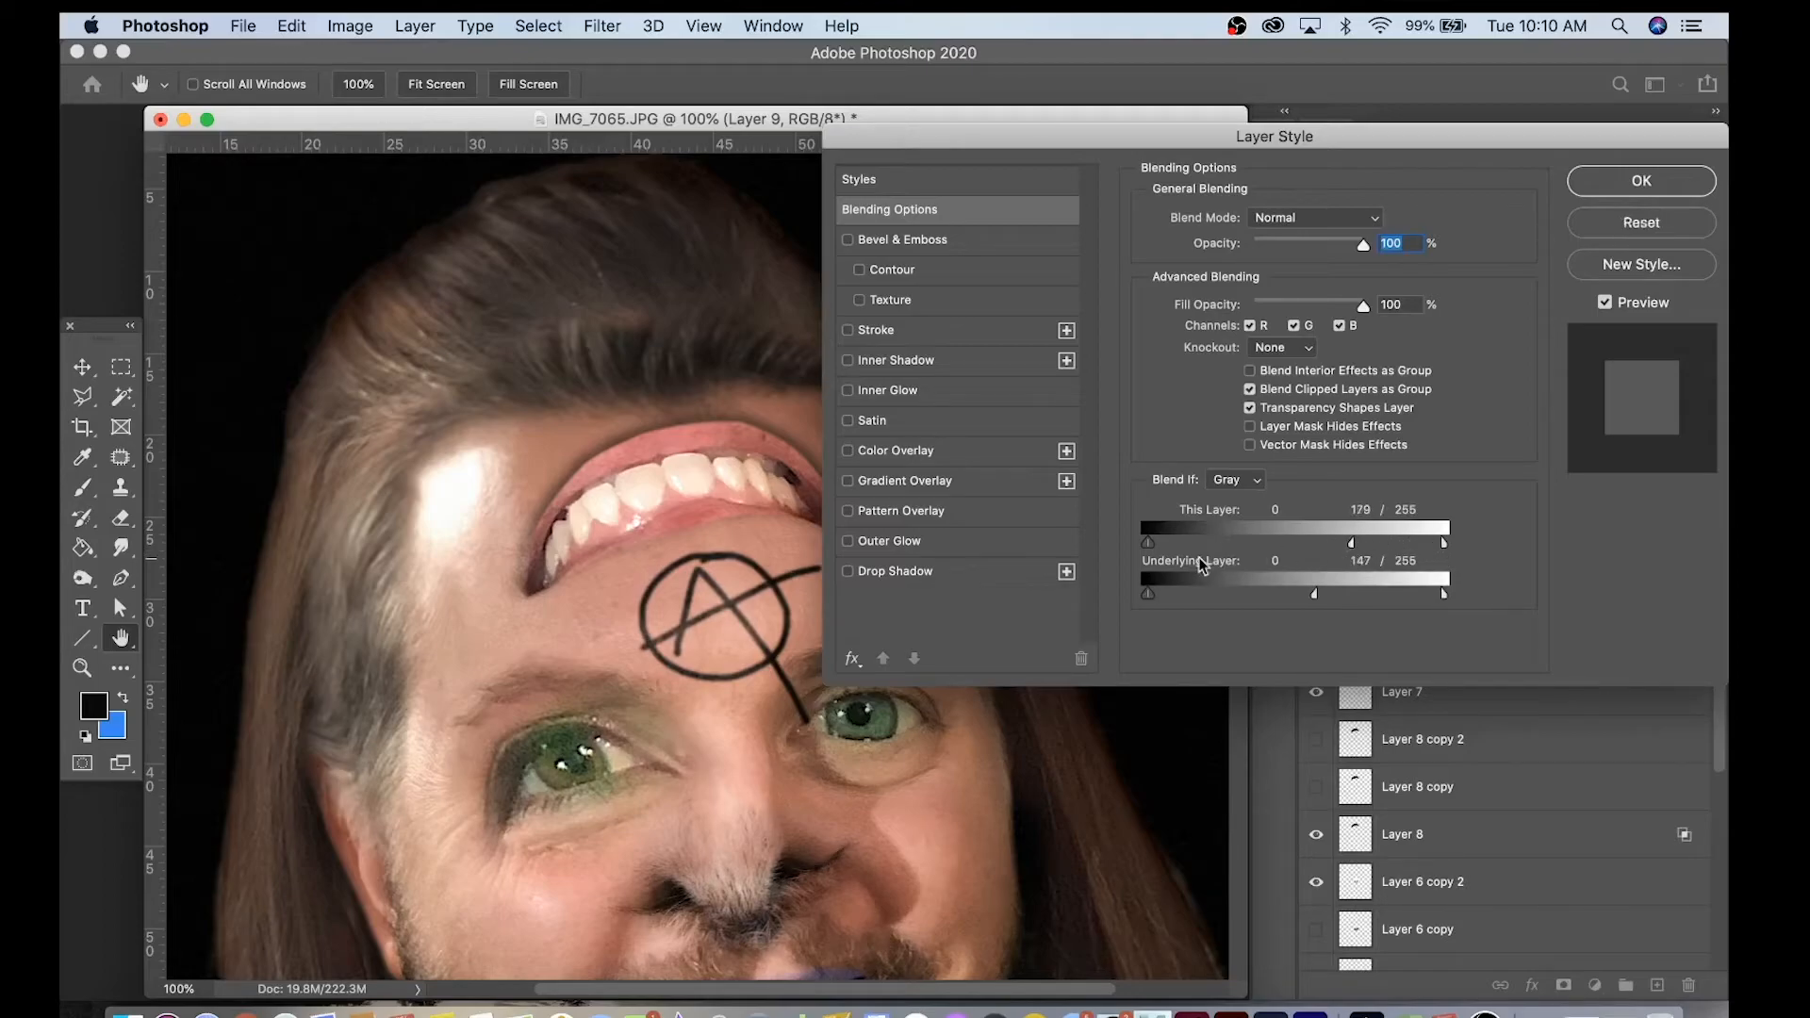
mouse_move(1147, 545)
mouse_down()
mouse_move(1189, 556)
mouse_move(1145, 552)
mouse_move(1203, 596)
mouse_up()
Switch Blend If to Red, split the Underlying Layer highlights to 182/255, and apply the blending options to Layer 9.
click(1244, 481)
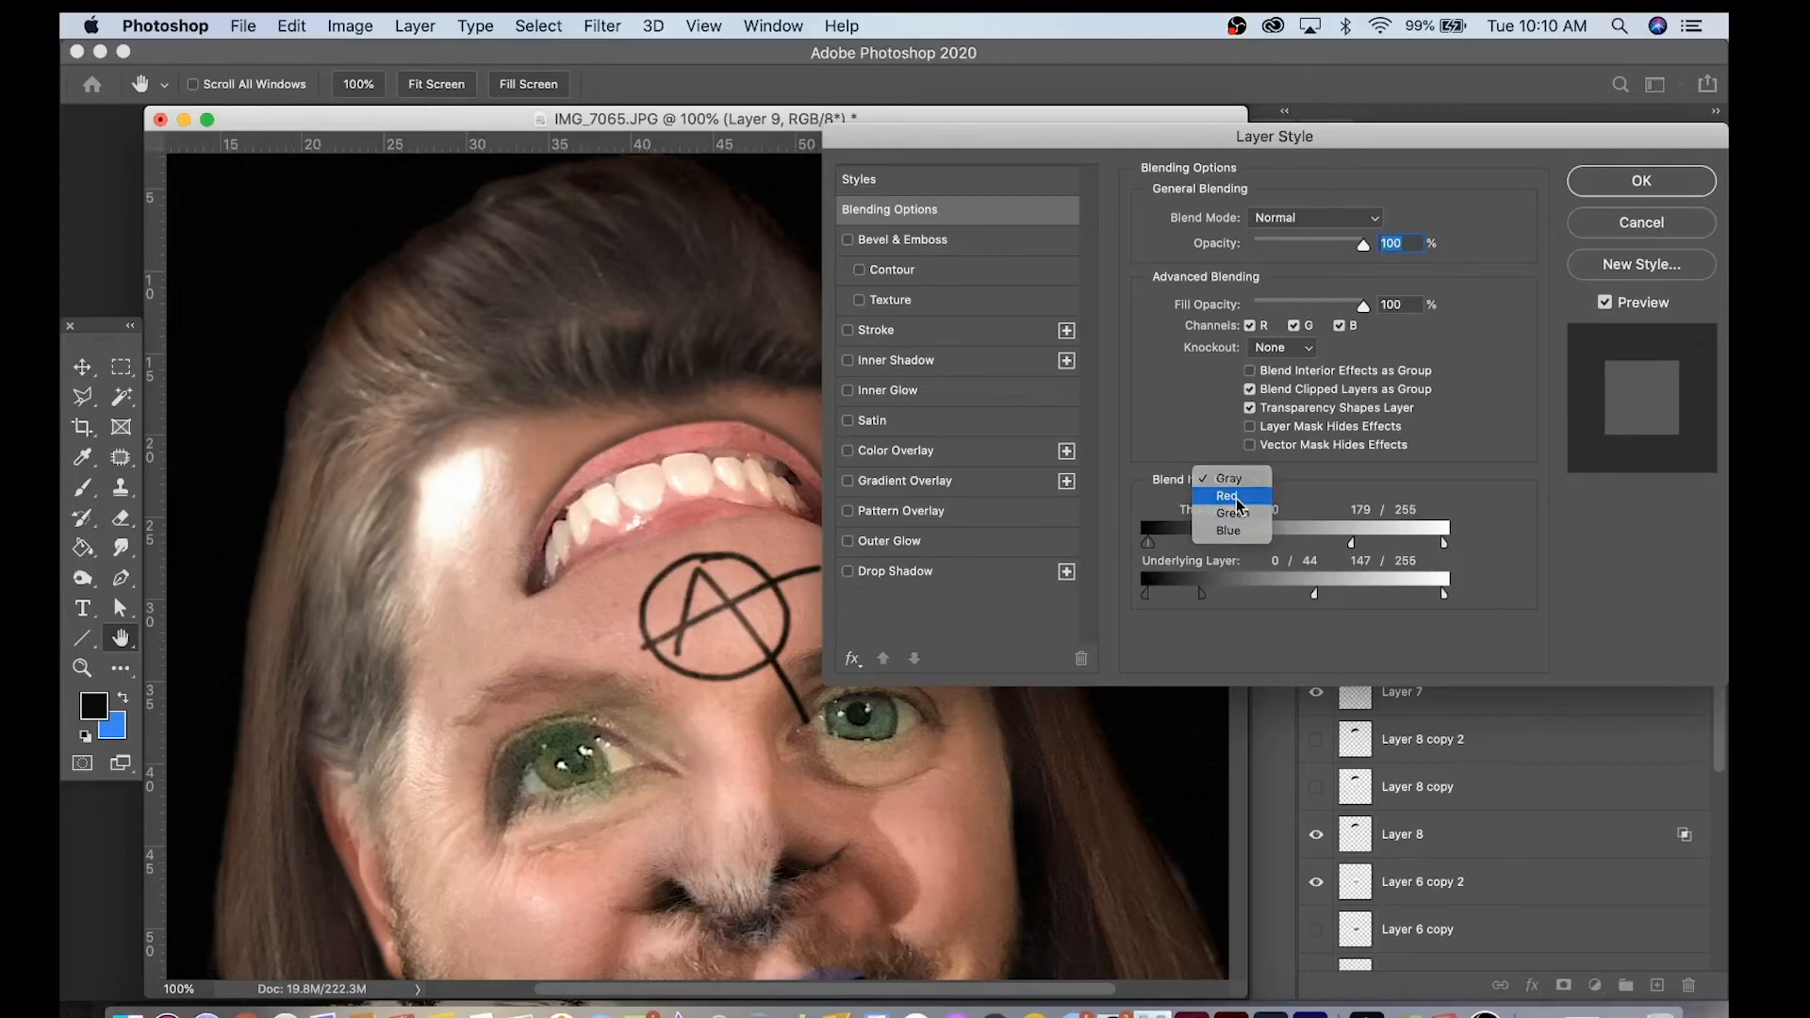
click(1230, 495)
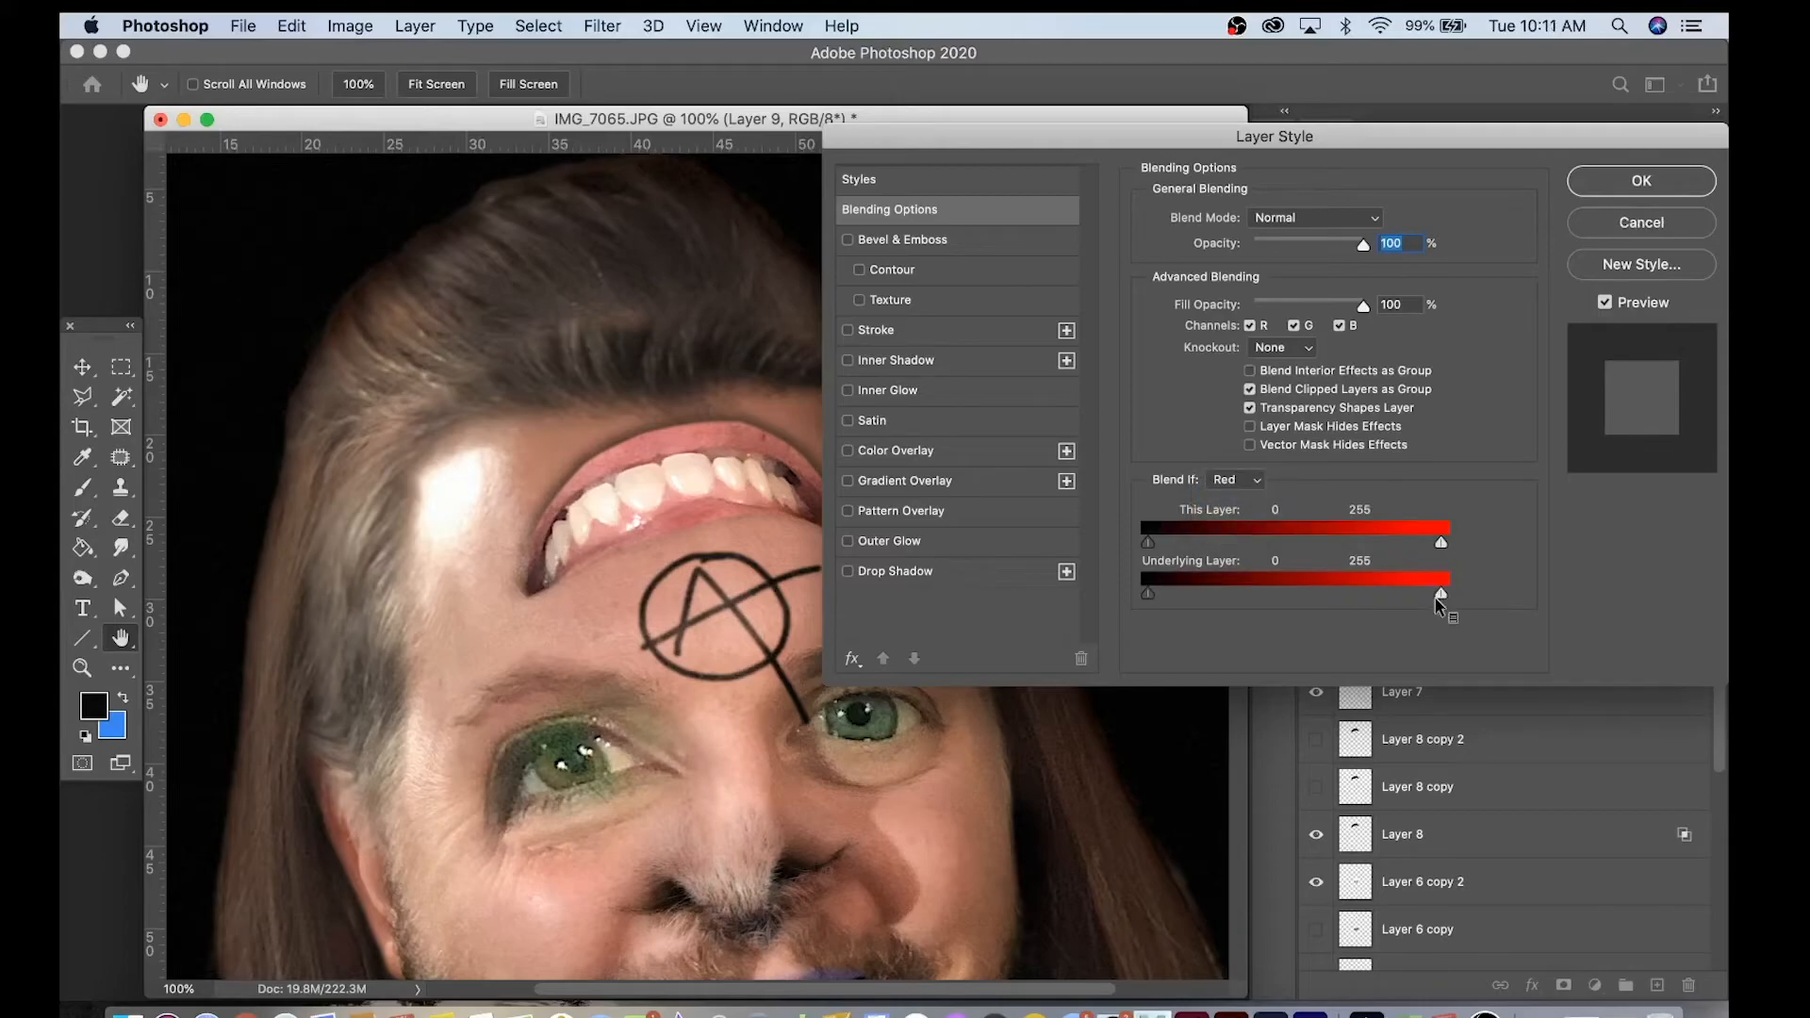
drag(1440, 596, 1360, 601)
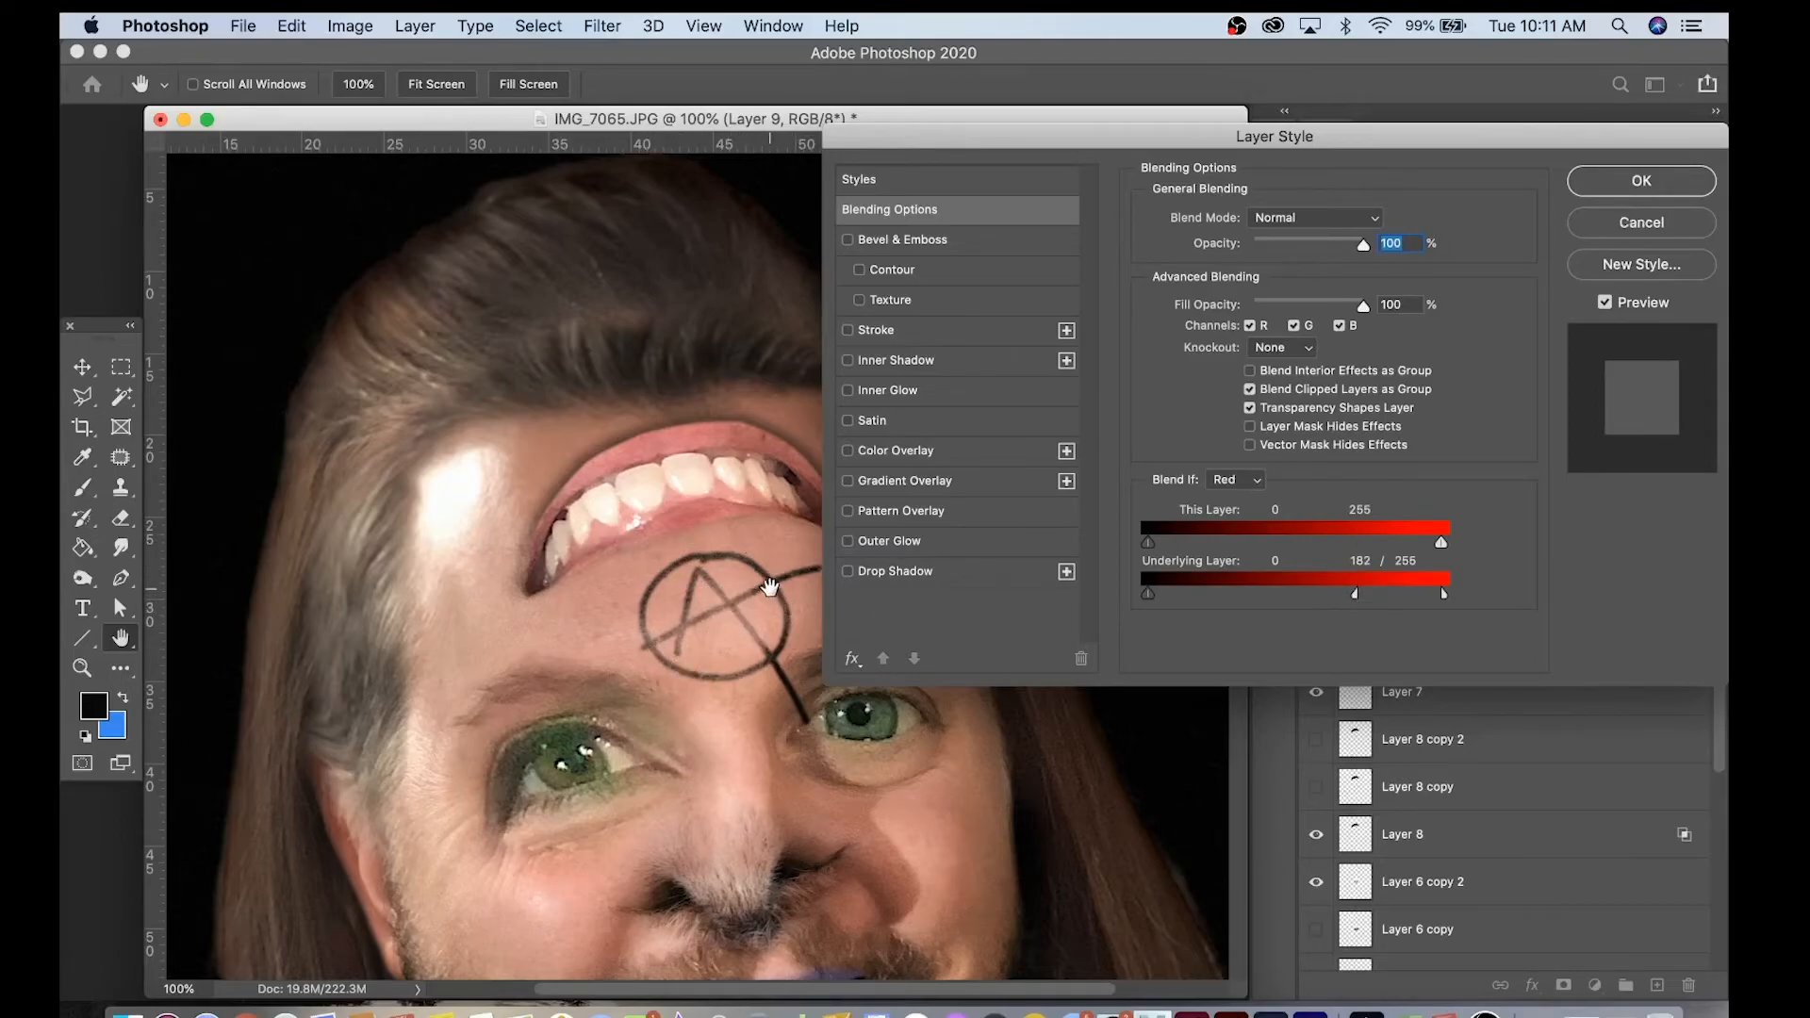
click(1641, 180)
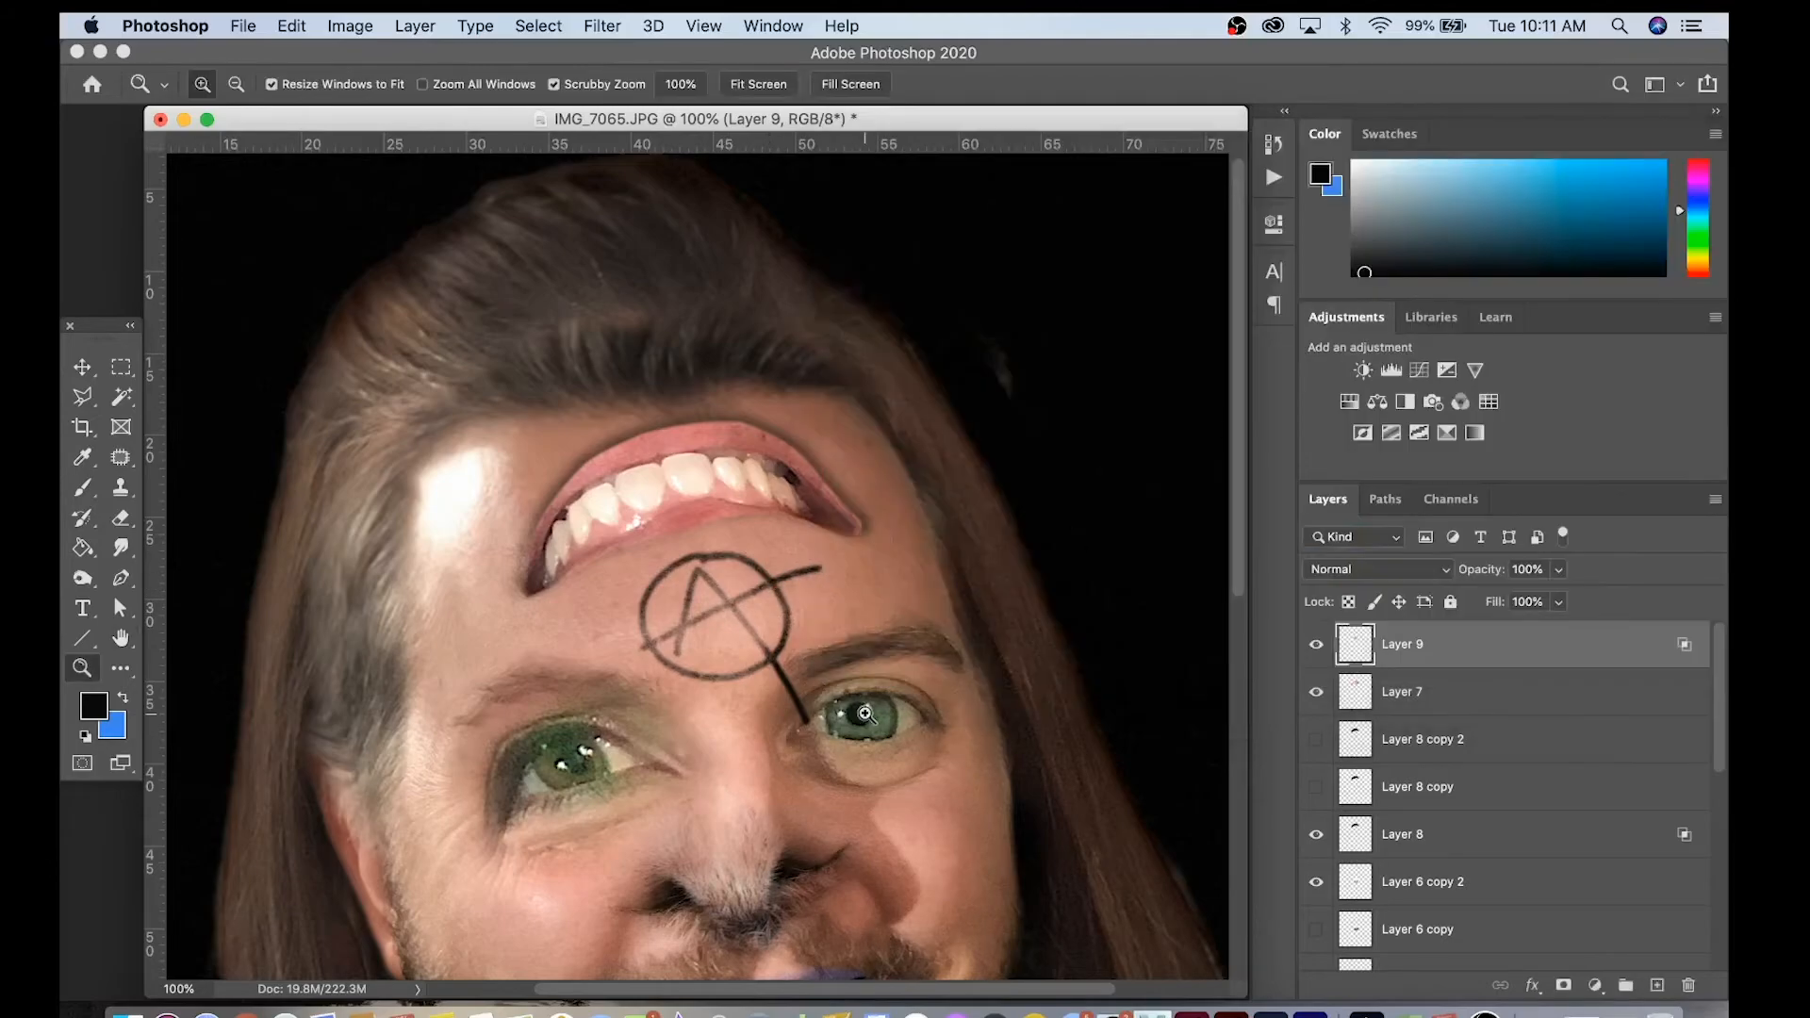
Start Puppet Warp on Layer 9 and place four pins along the A's tail near the eye and two inside the circle.
click(764, 674)
click(718, 608)
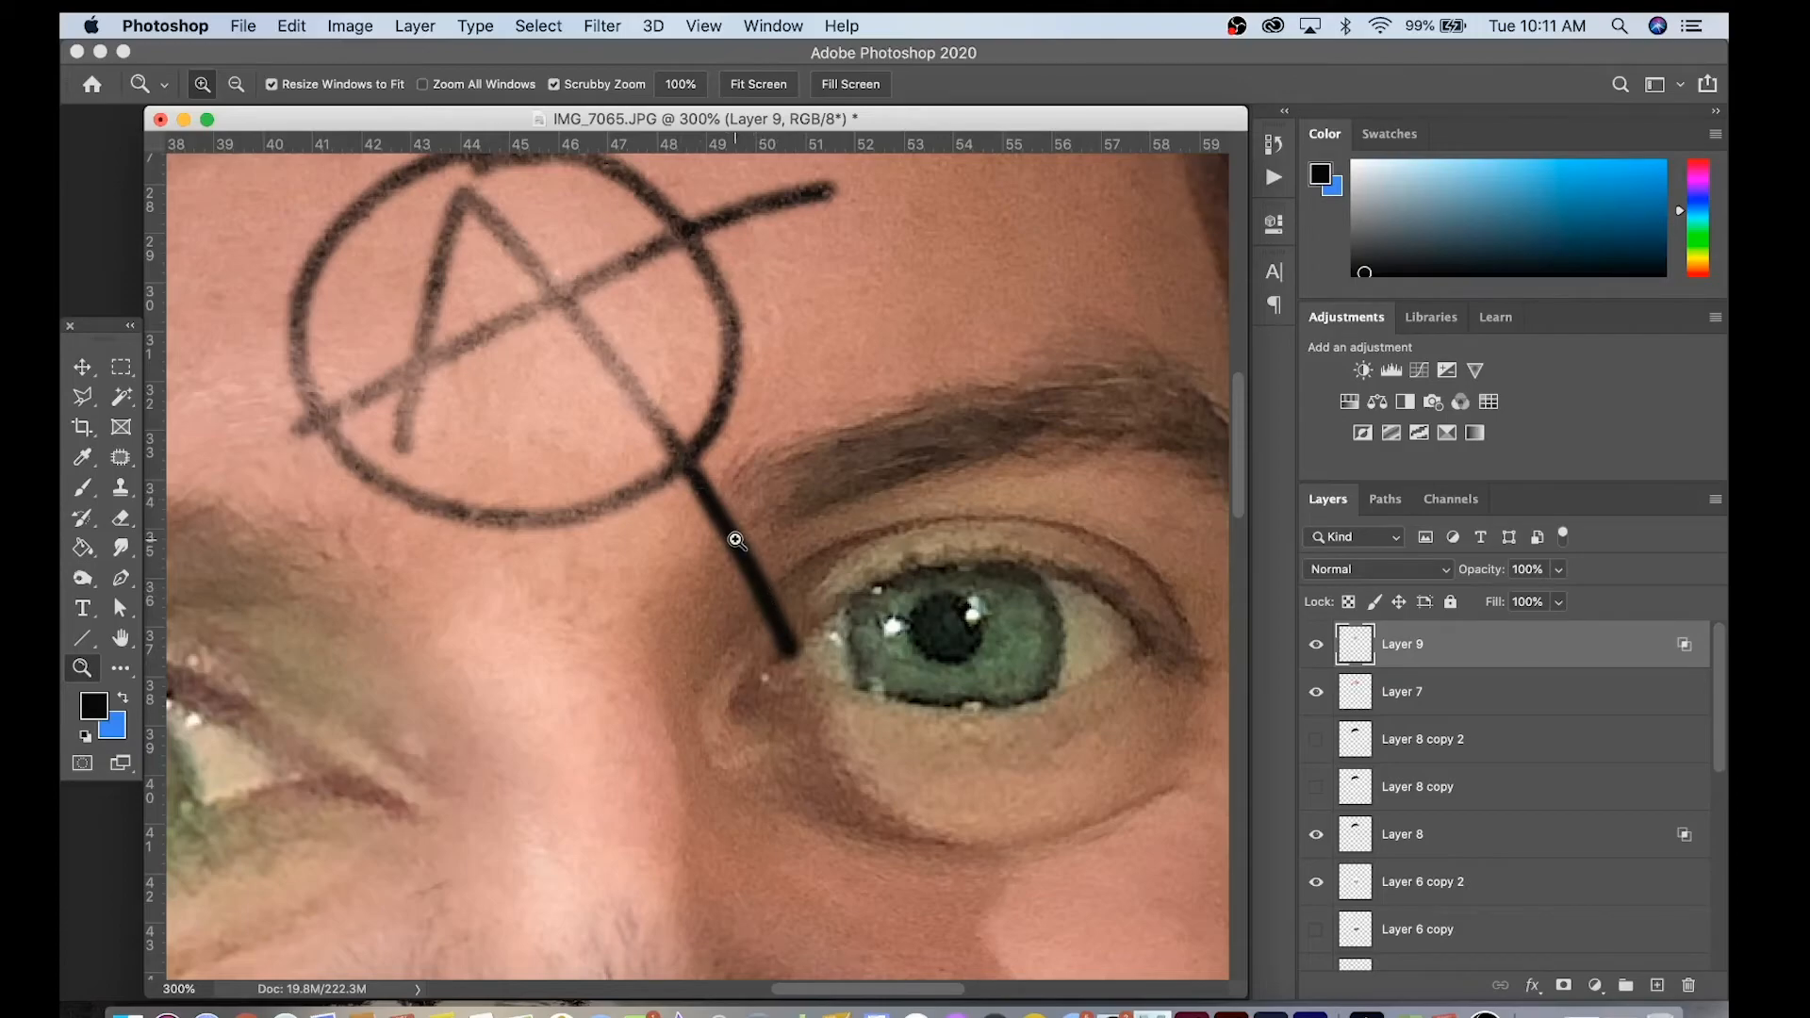
click(291, 27)
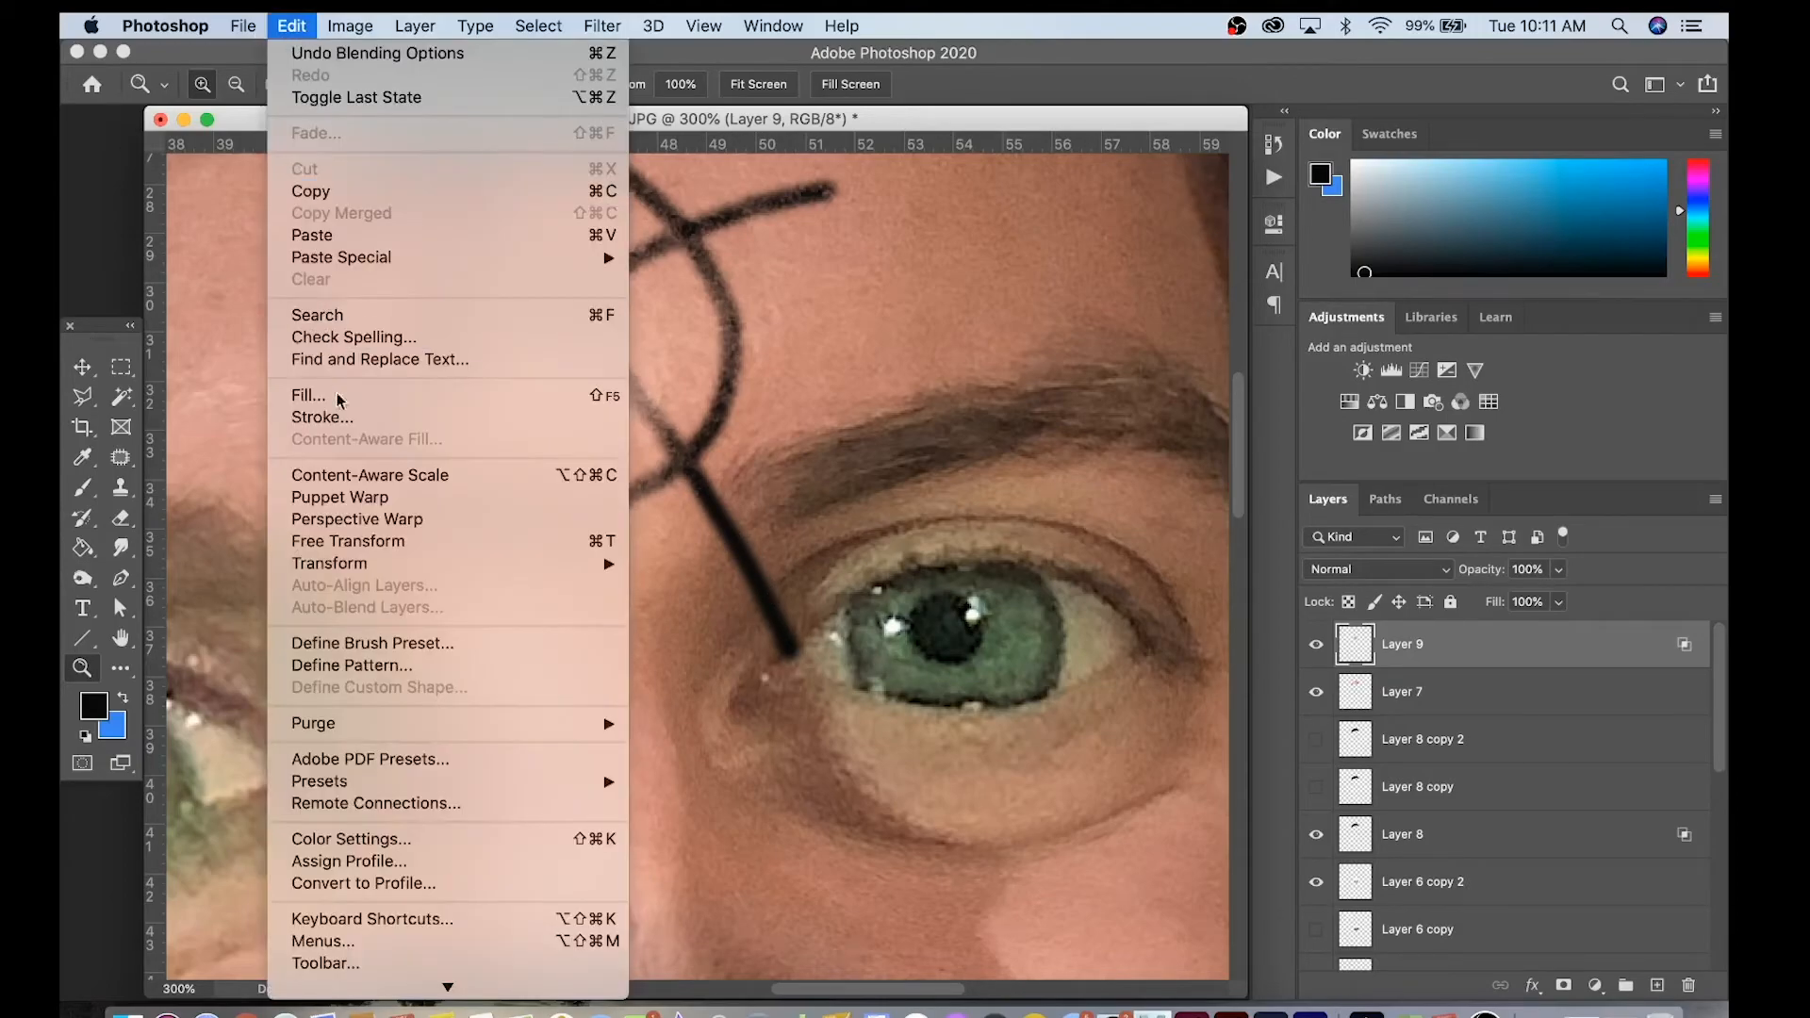
click(364, 497)
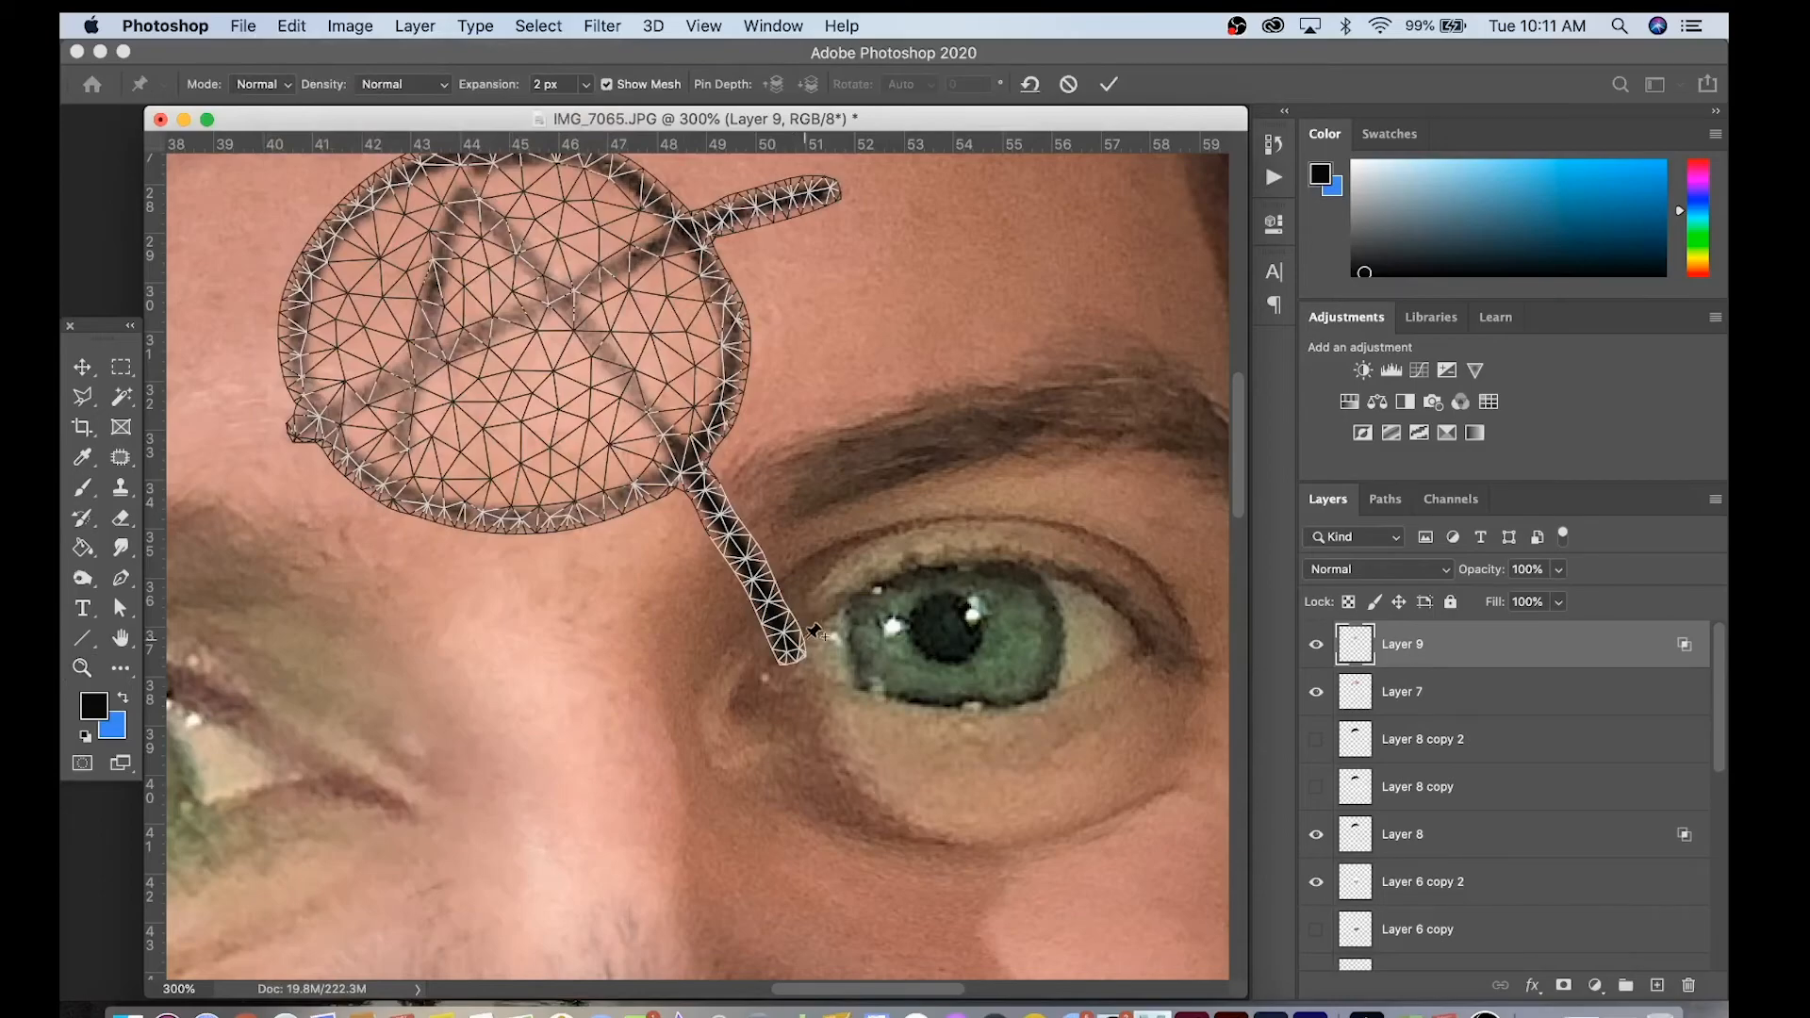
click(785, 637)
click(756, 578)
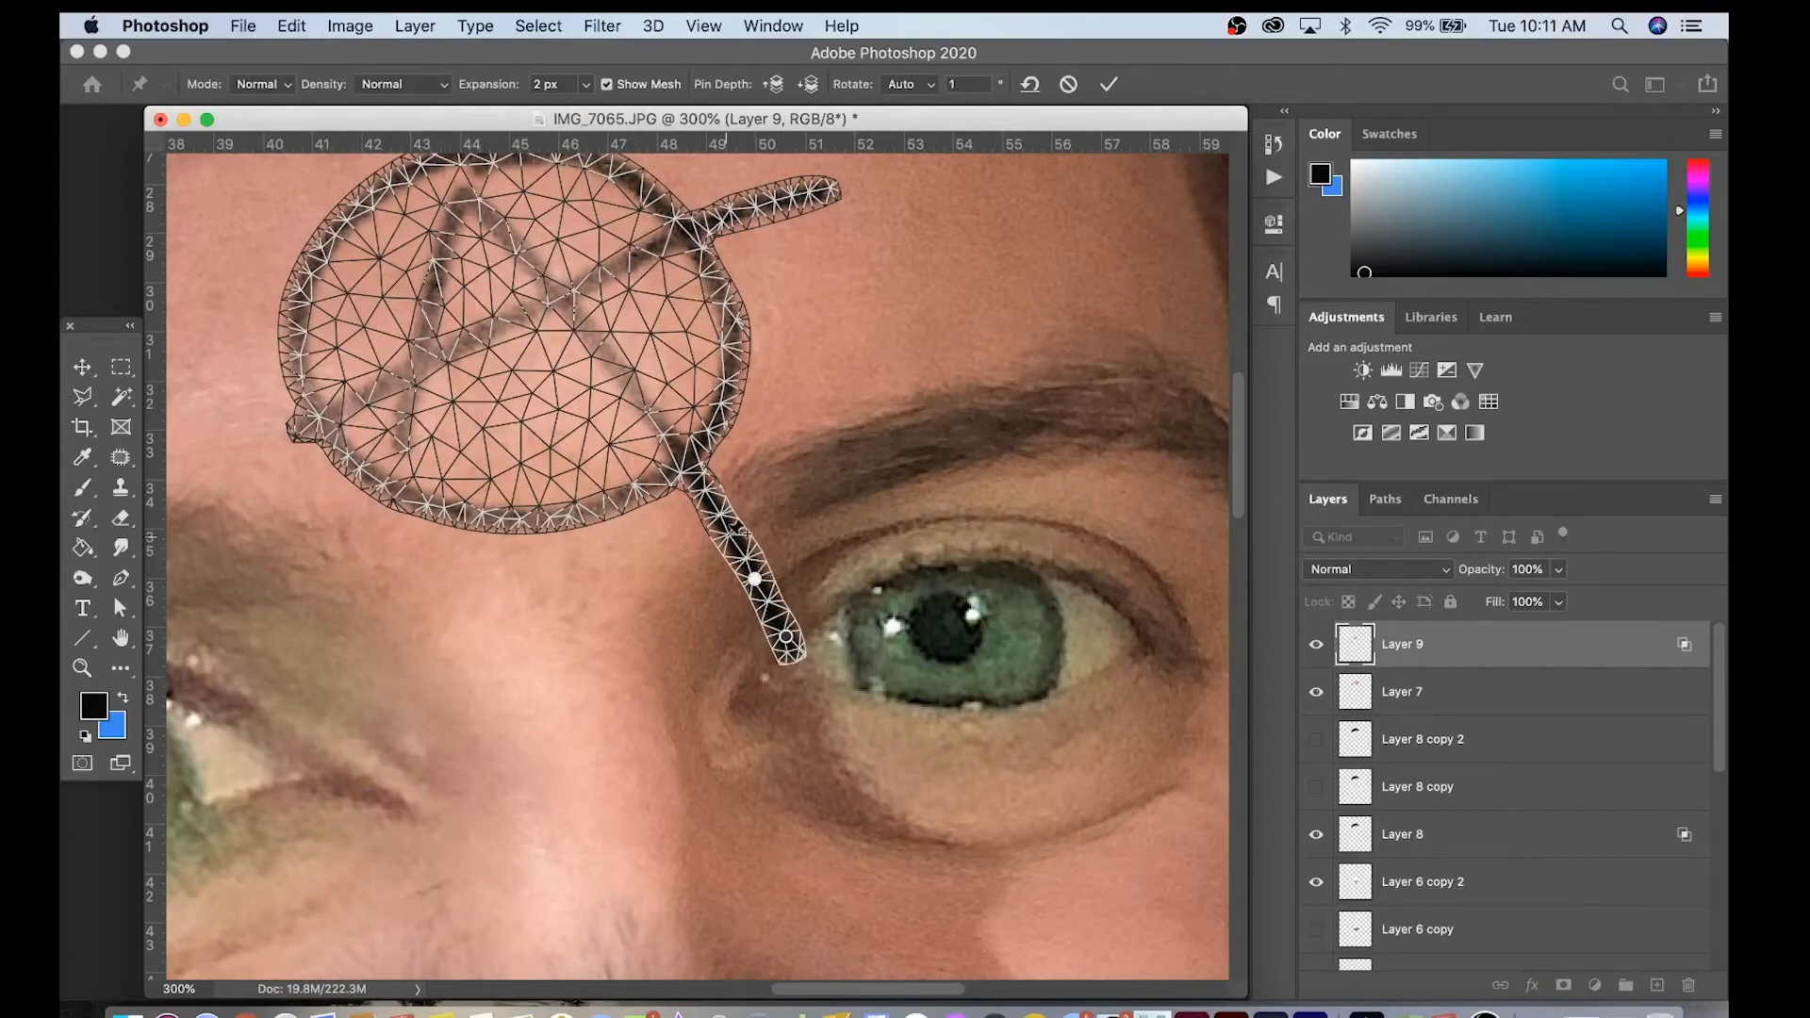
click(725, 525)
click(687, 462)
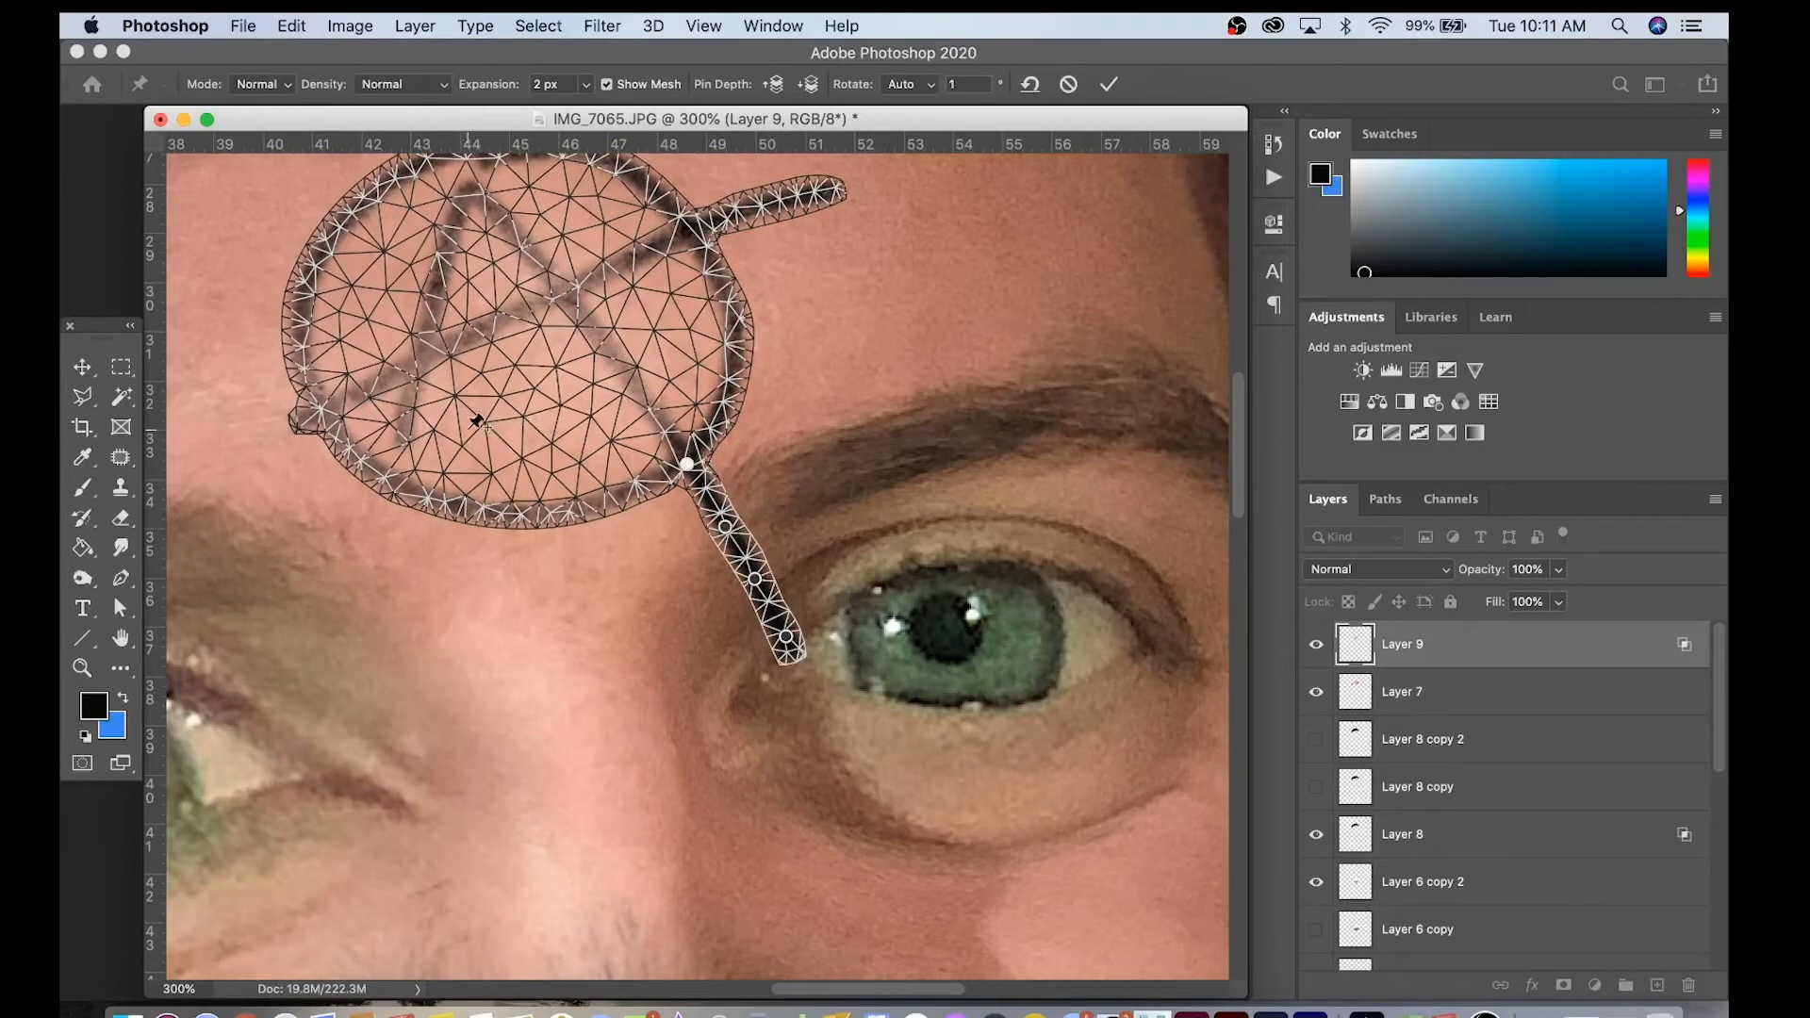
click(449, 427)
click(381, 420)
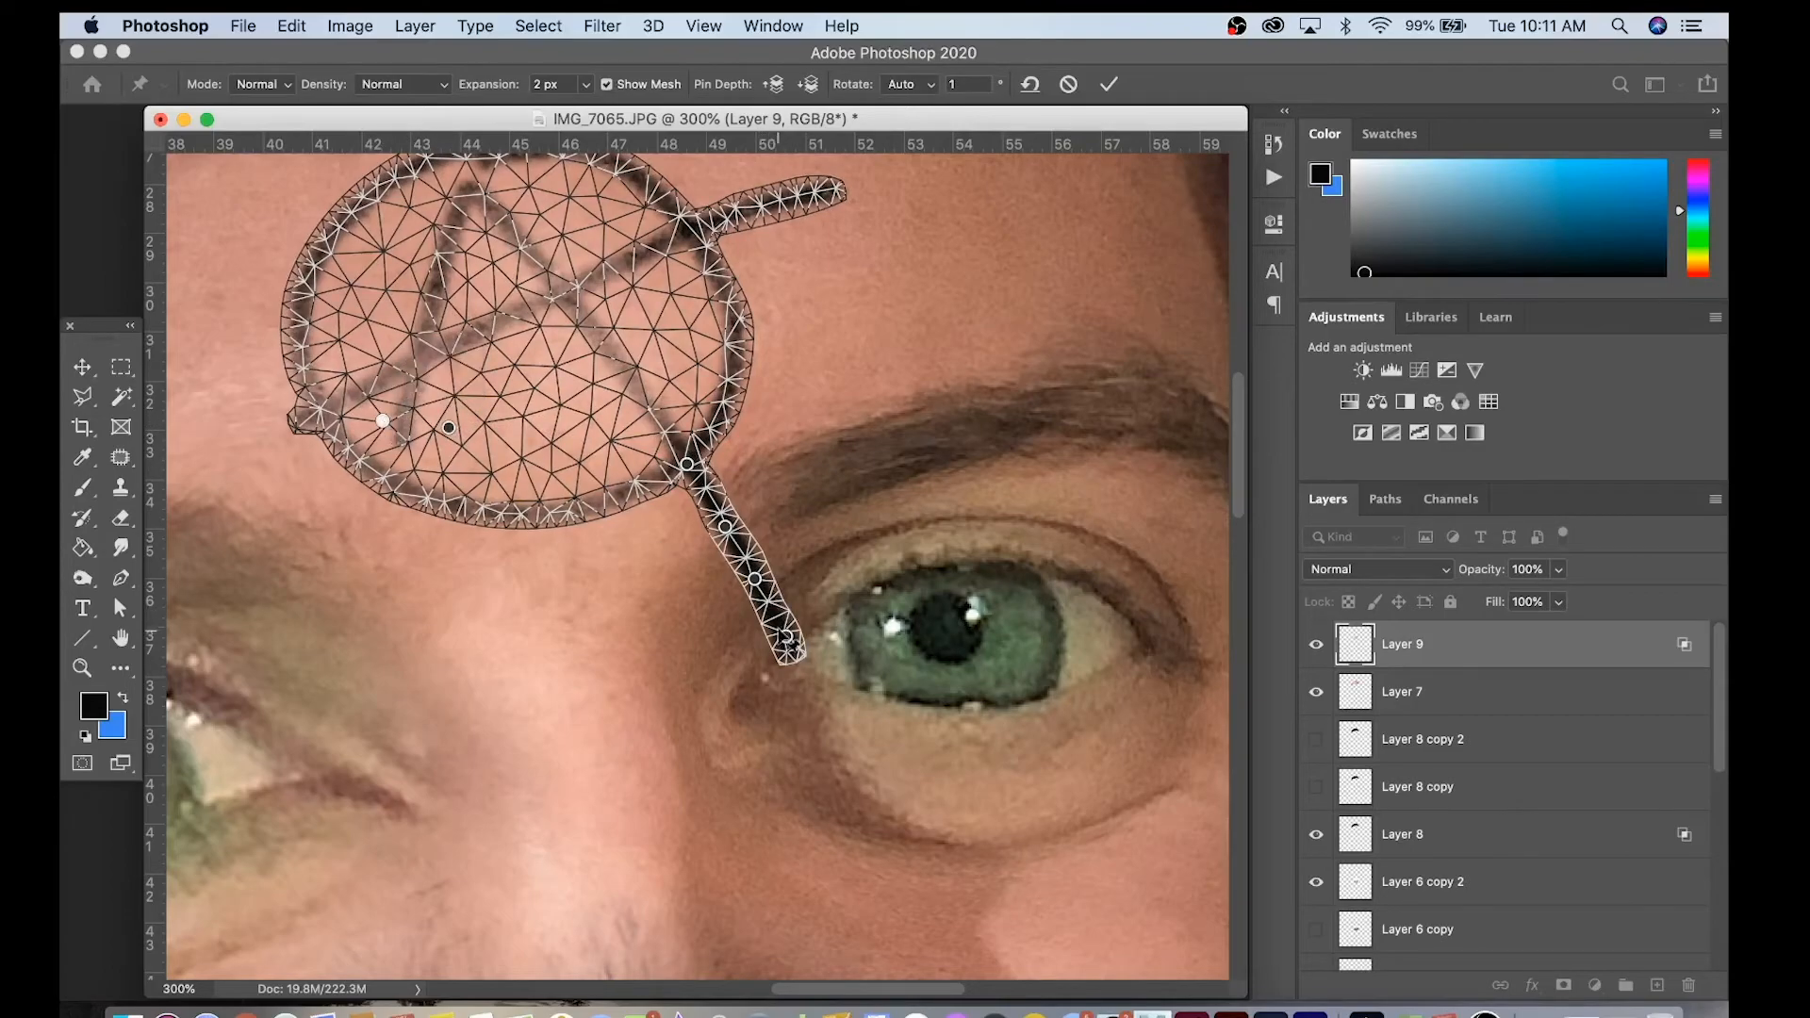
Bend the A's tail so it curves around the inner corner of the eye socket, and apply the Puppet Warp.
drag(790, 645, 761, 643)
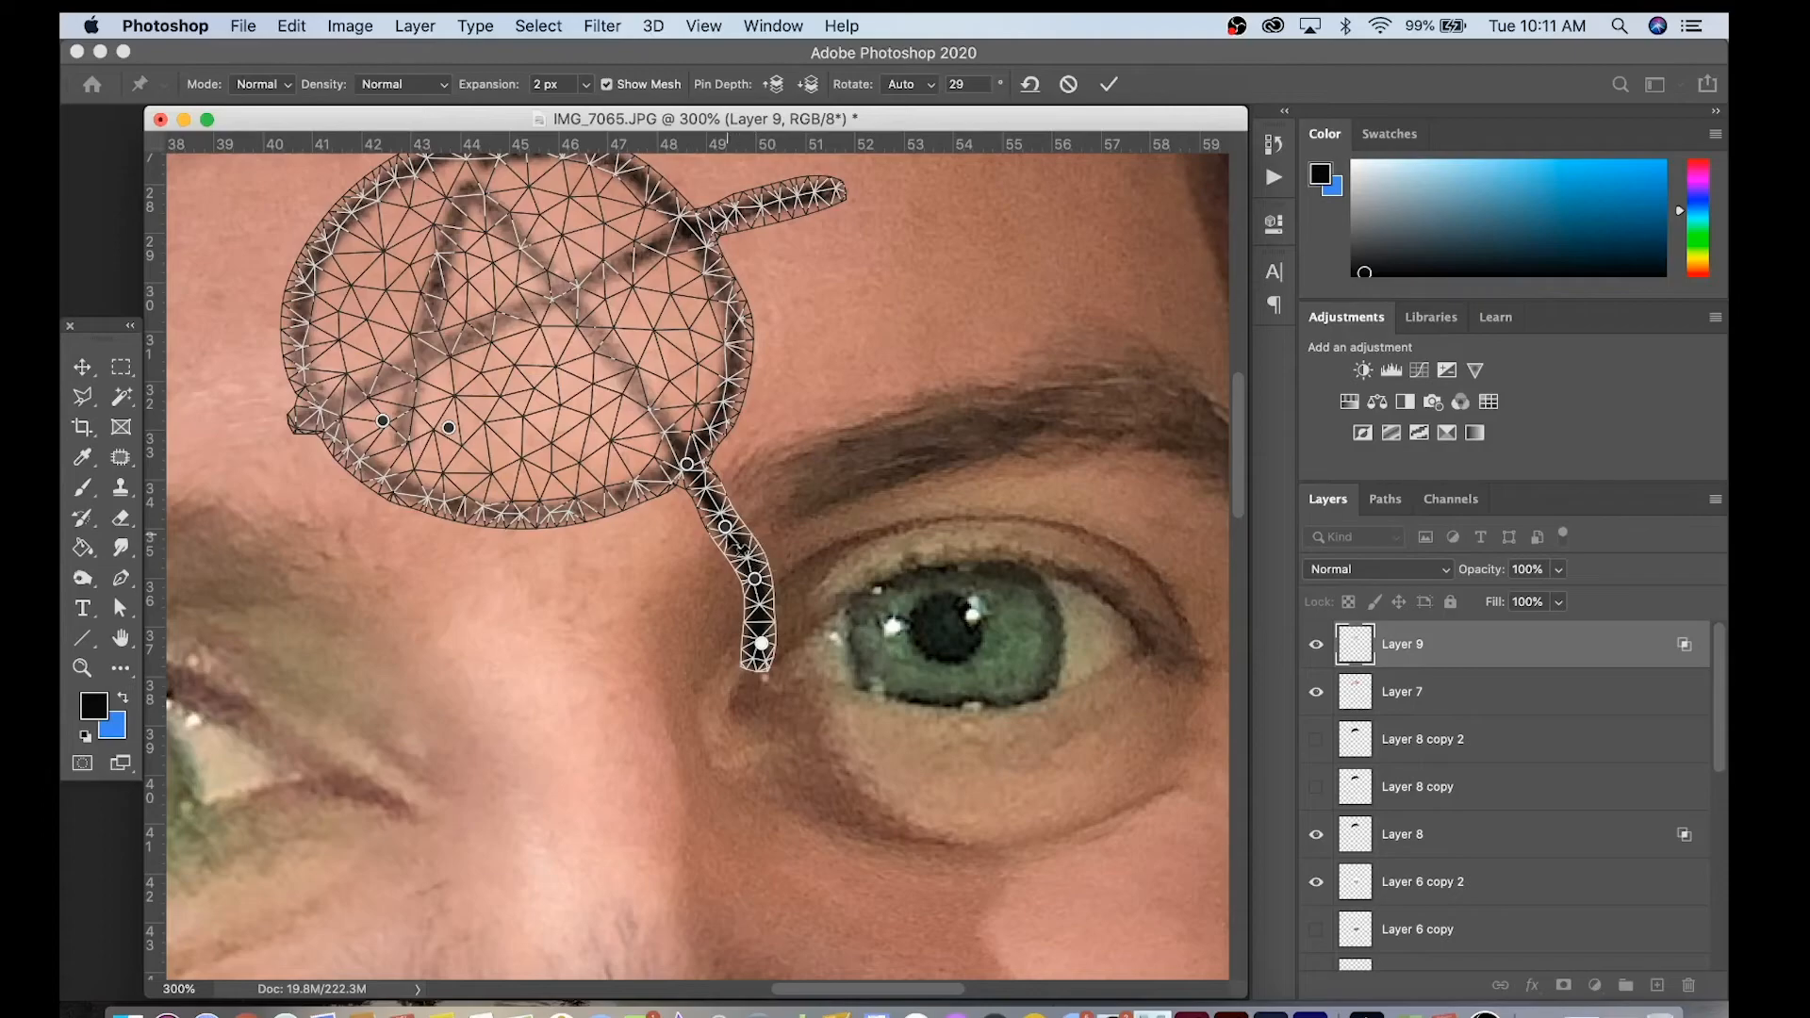
drag(725, 530, 740, 509)
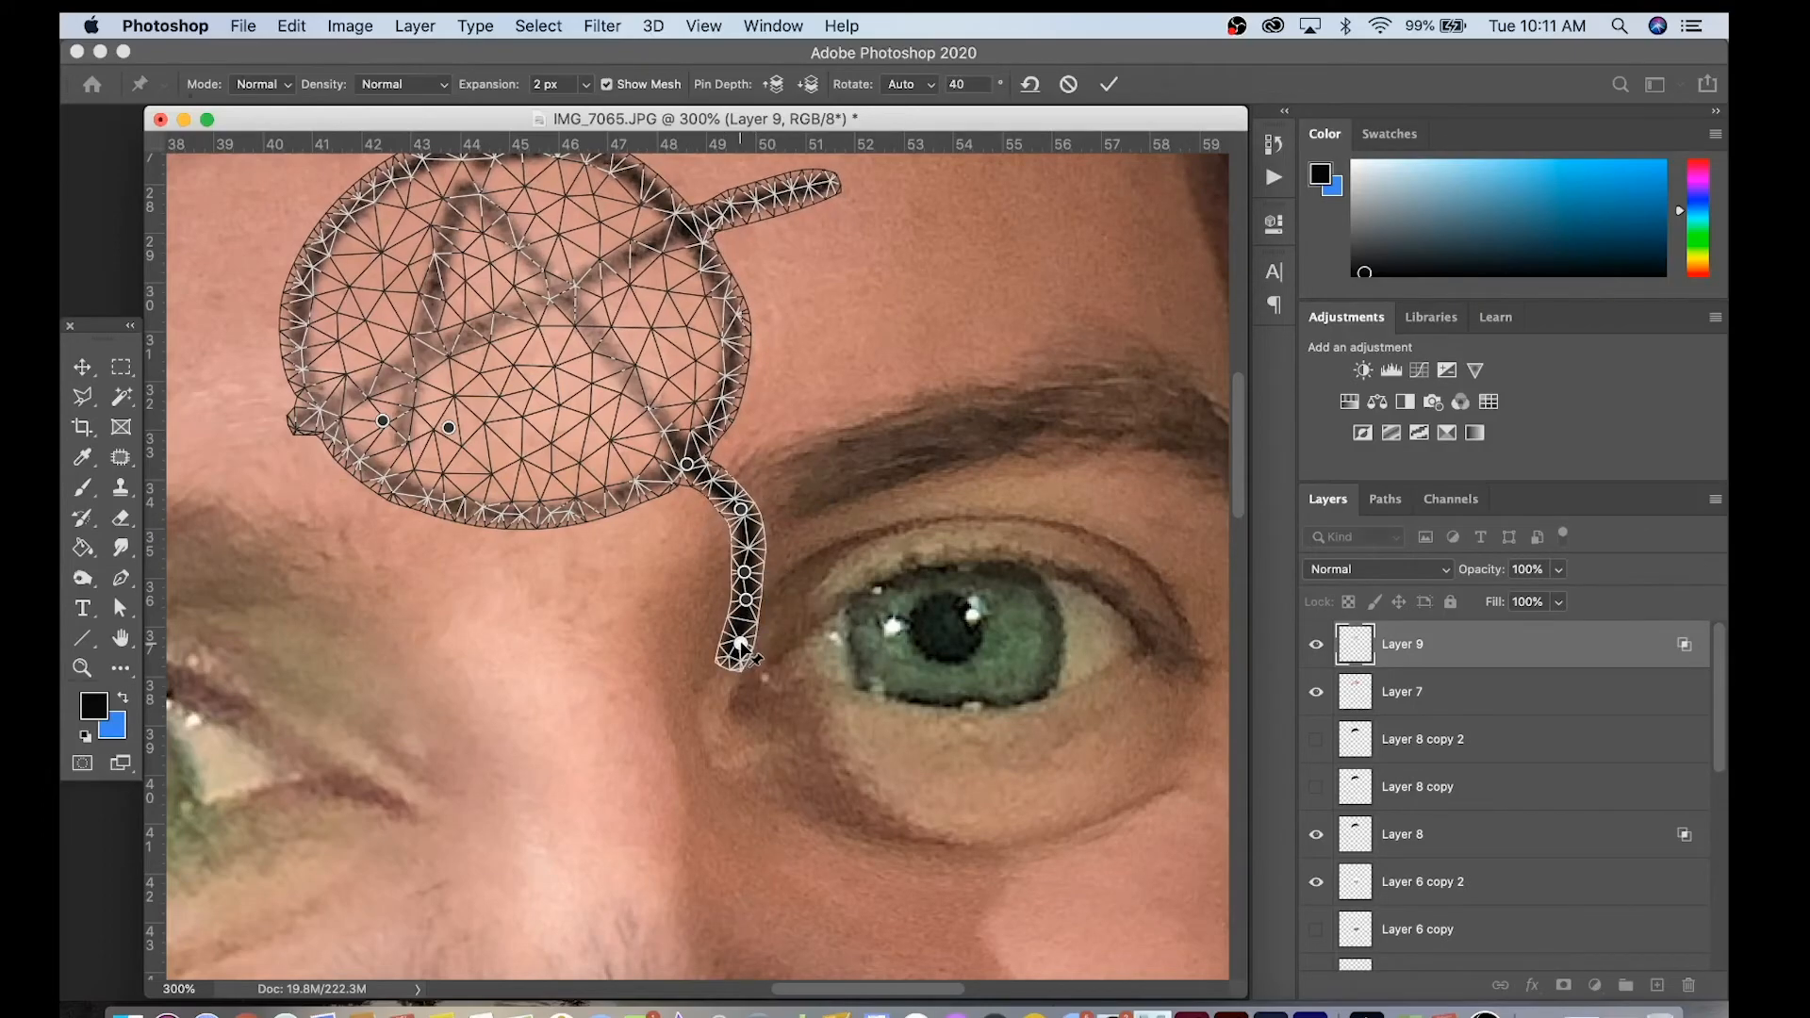
key(Return)
key(z)
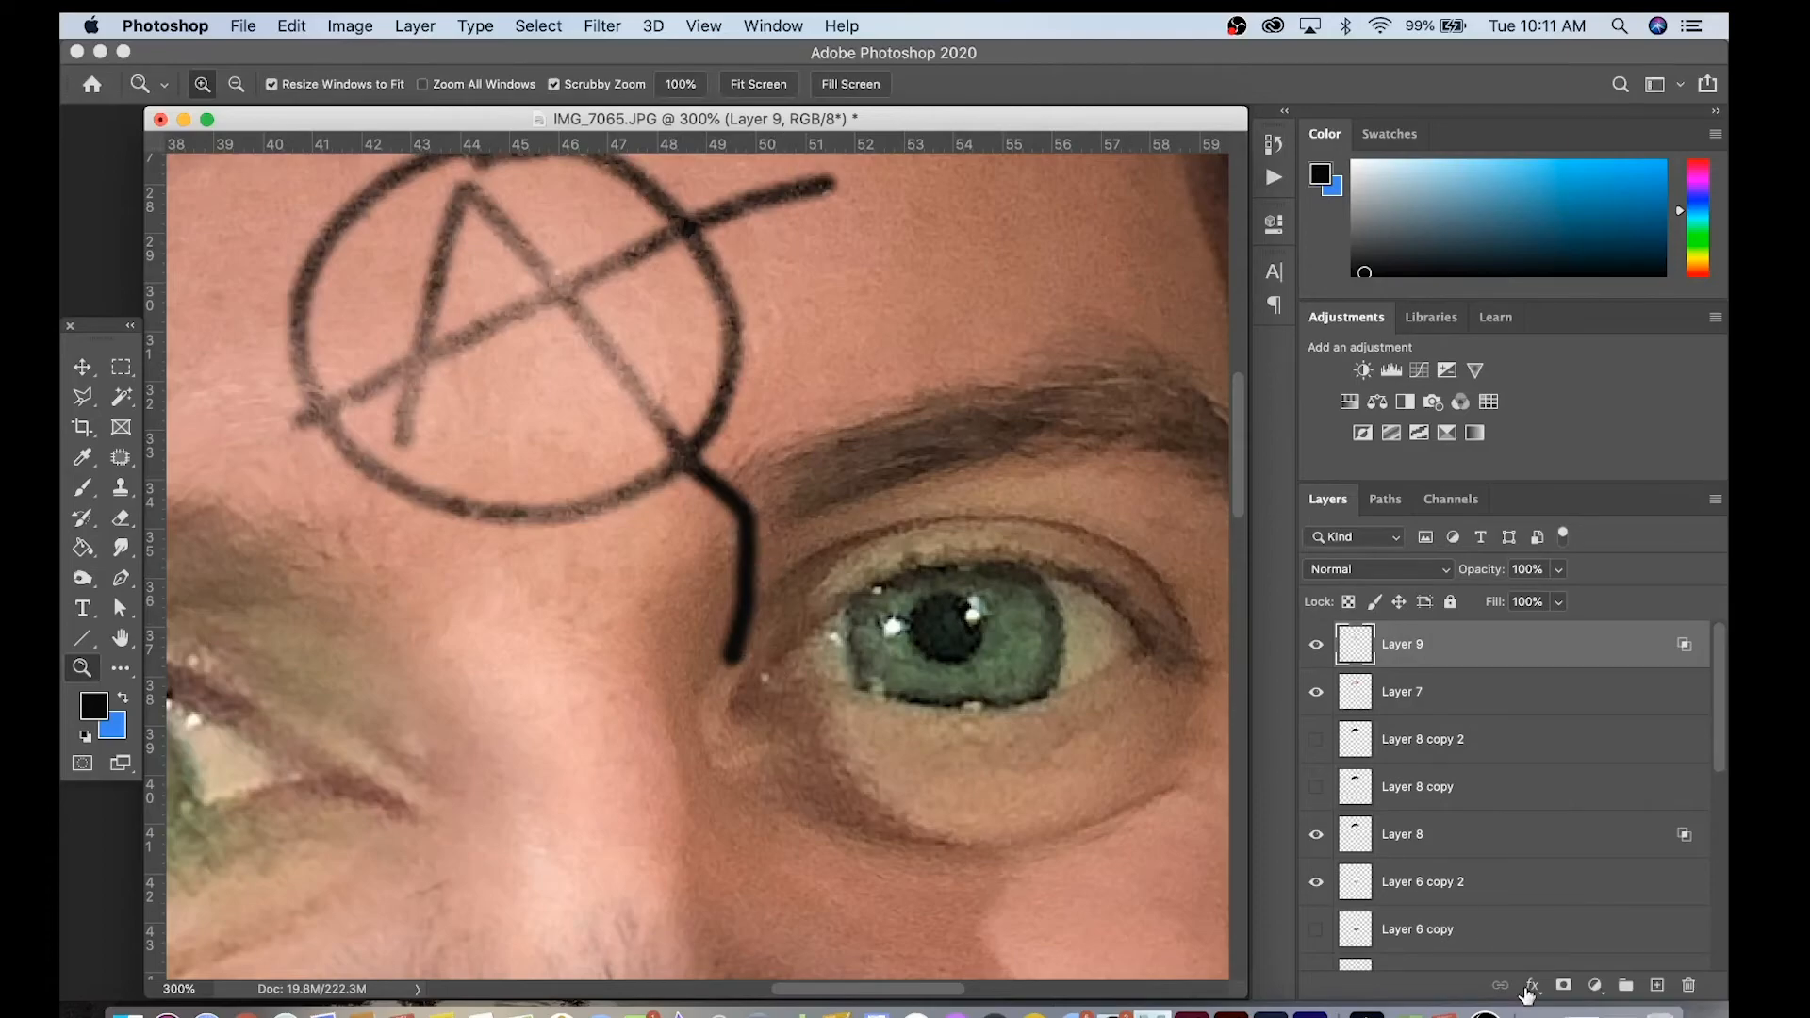
Add a layer mask to Layer 9 and speckle the A's tail with the black 112 px KYLE Bonus Chunky Charcoal brush.
click(1563, 985)
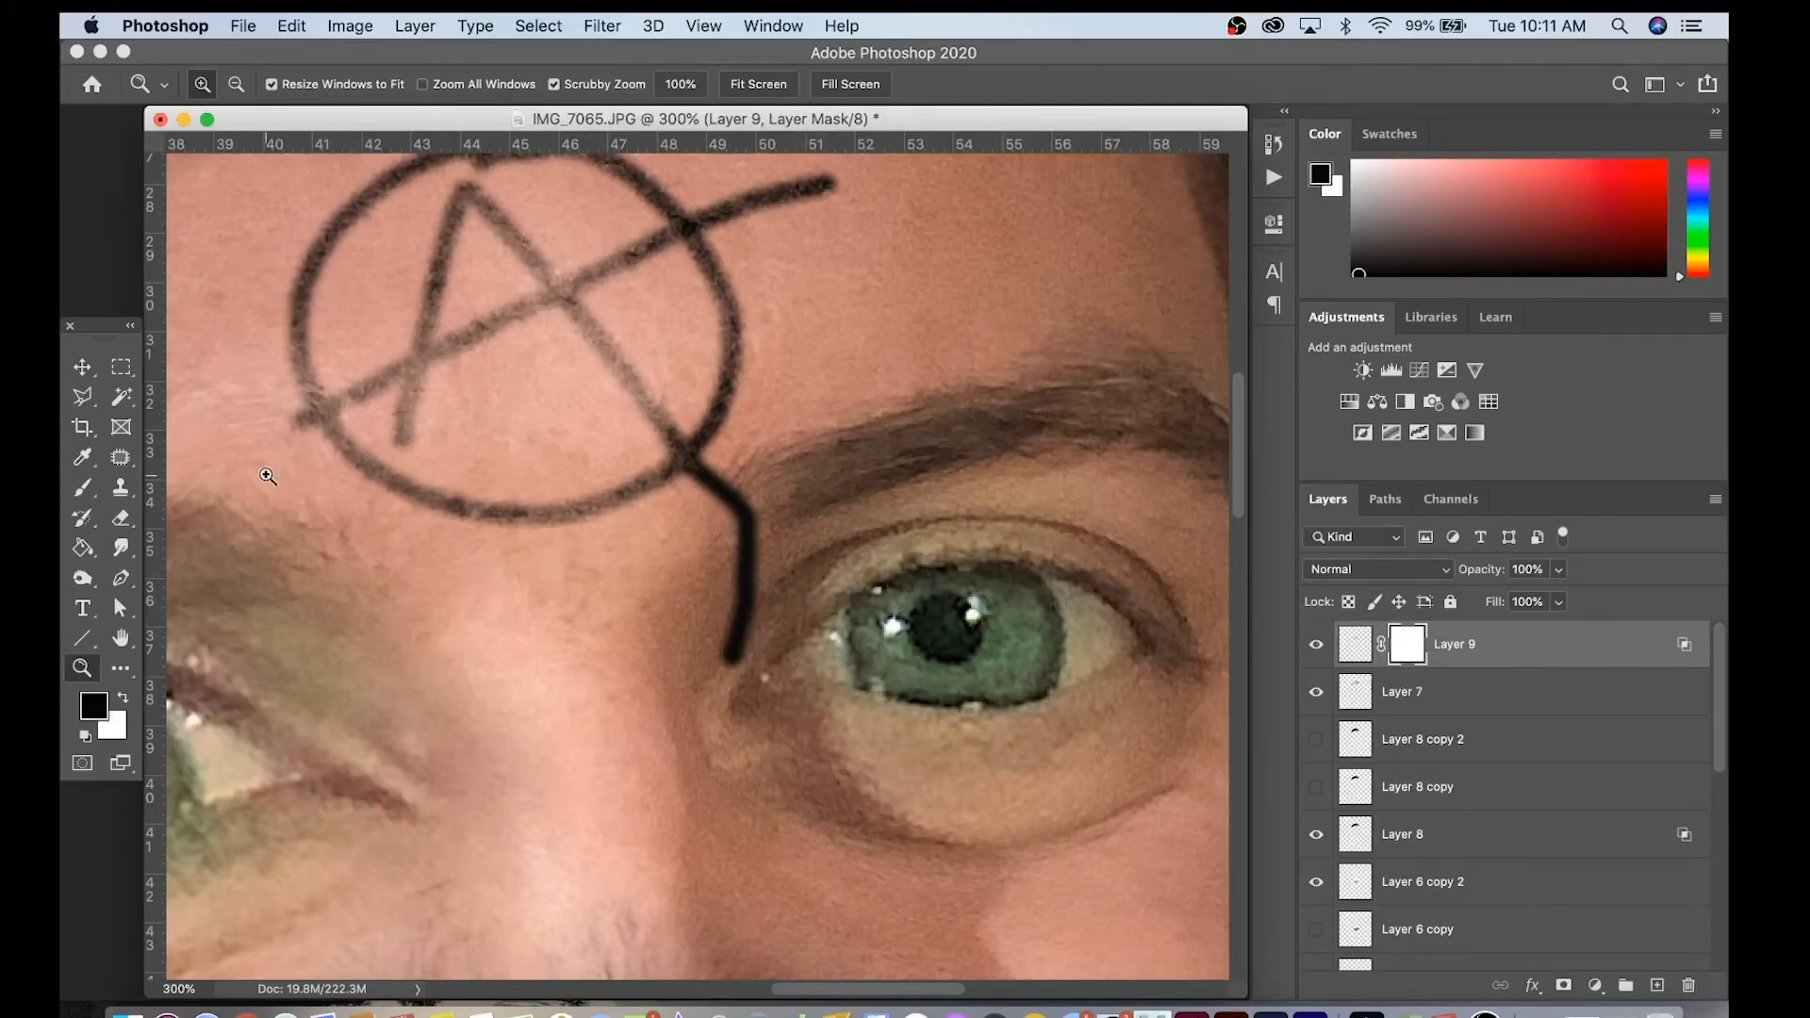
click(92, 498)
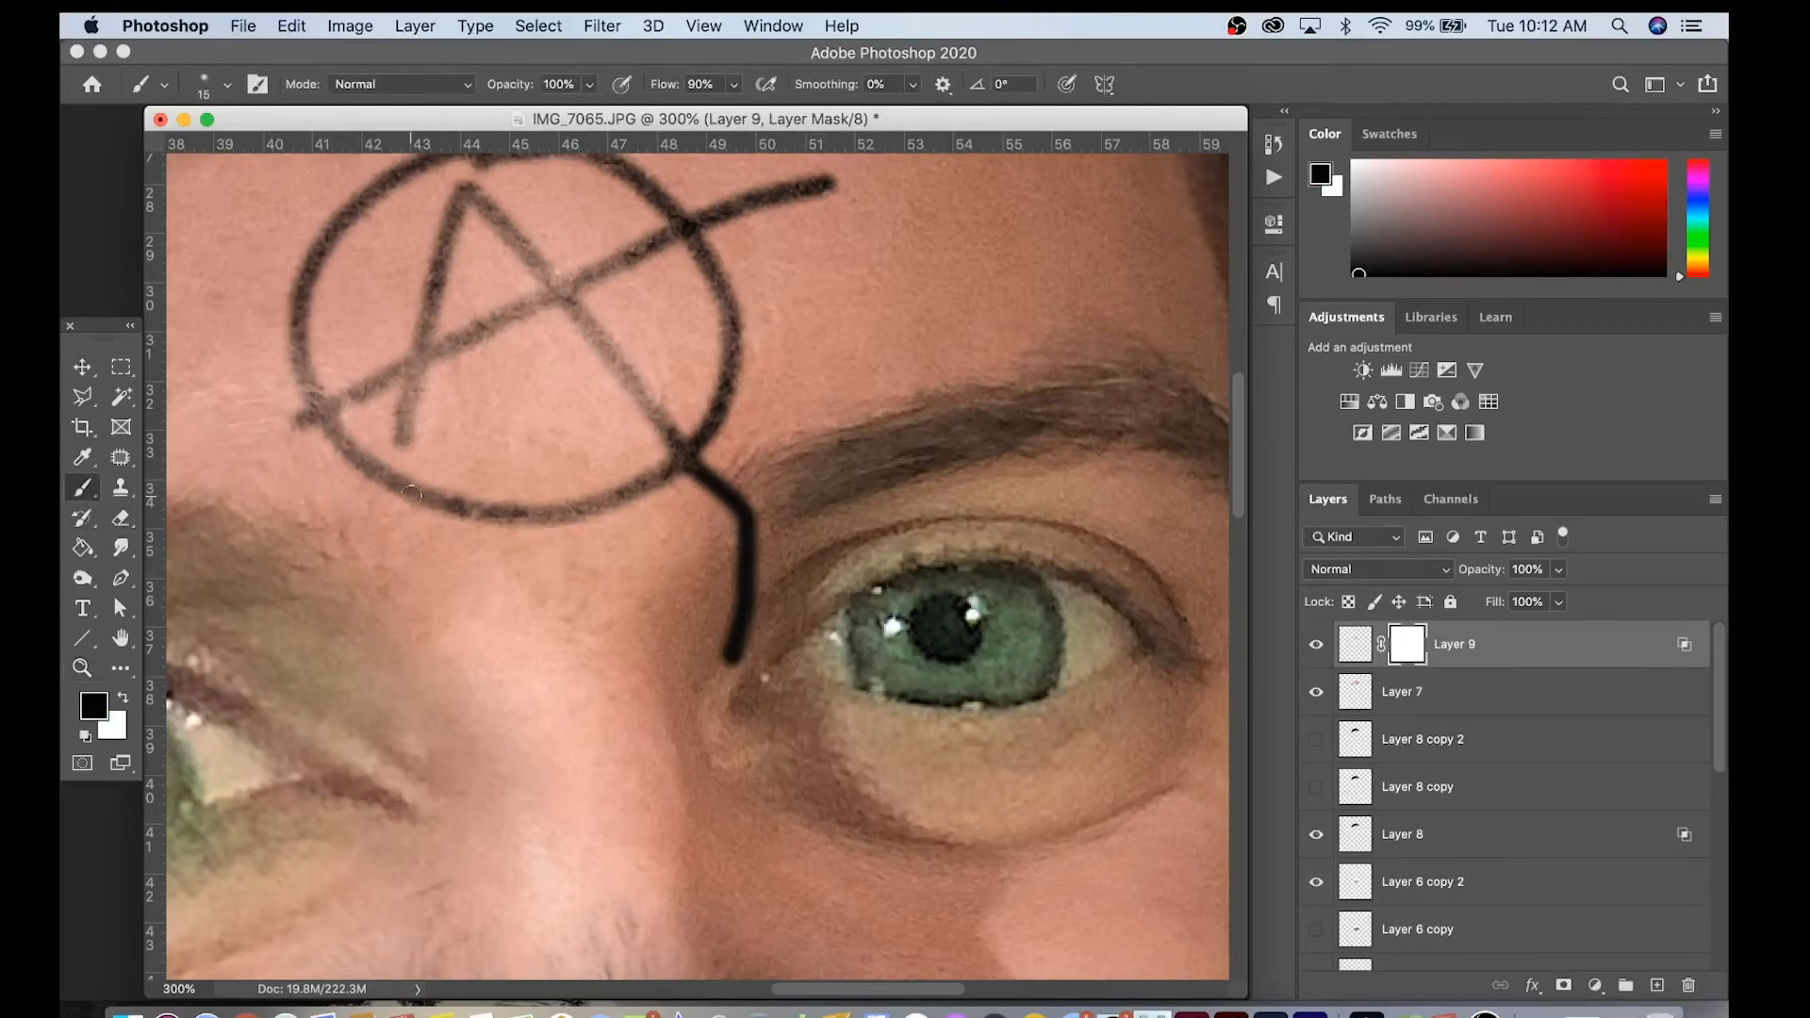
click(227, 84)
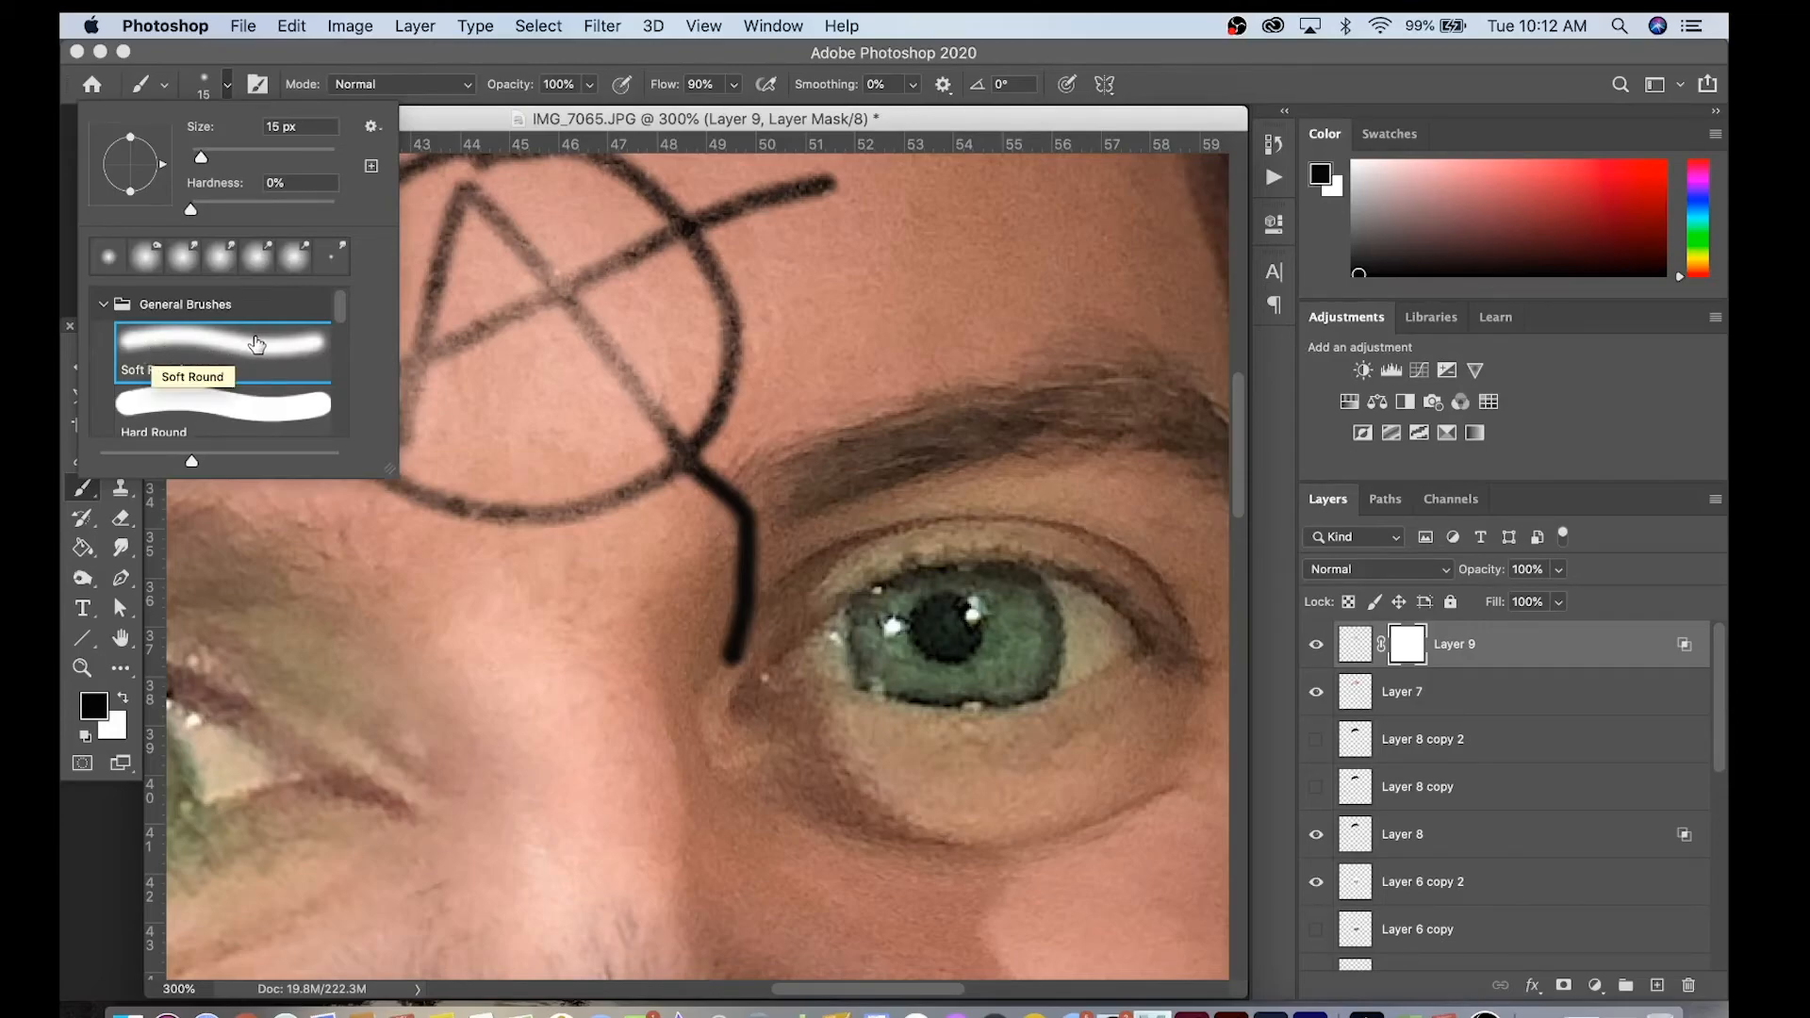
click(374, 127)
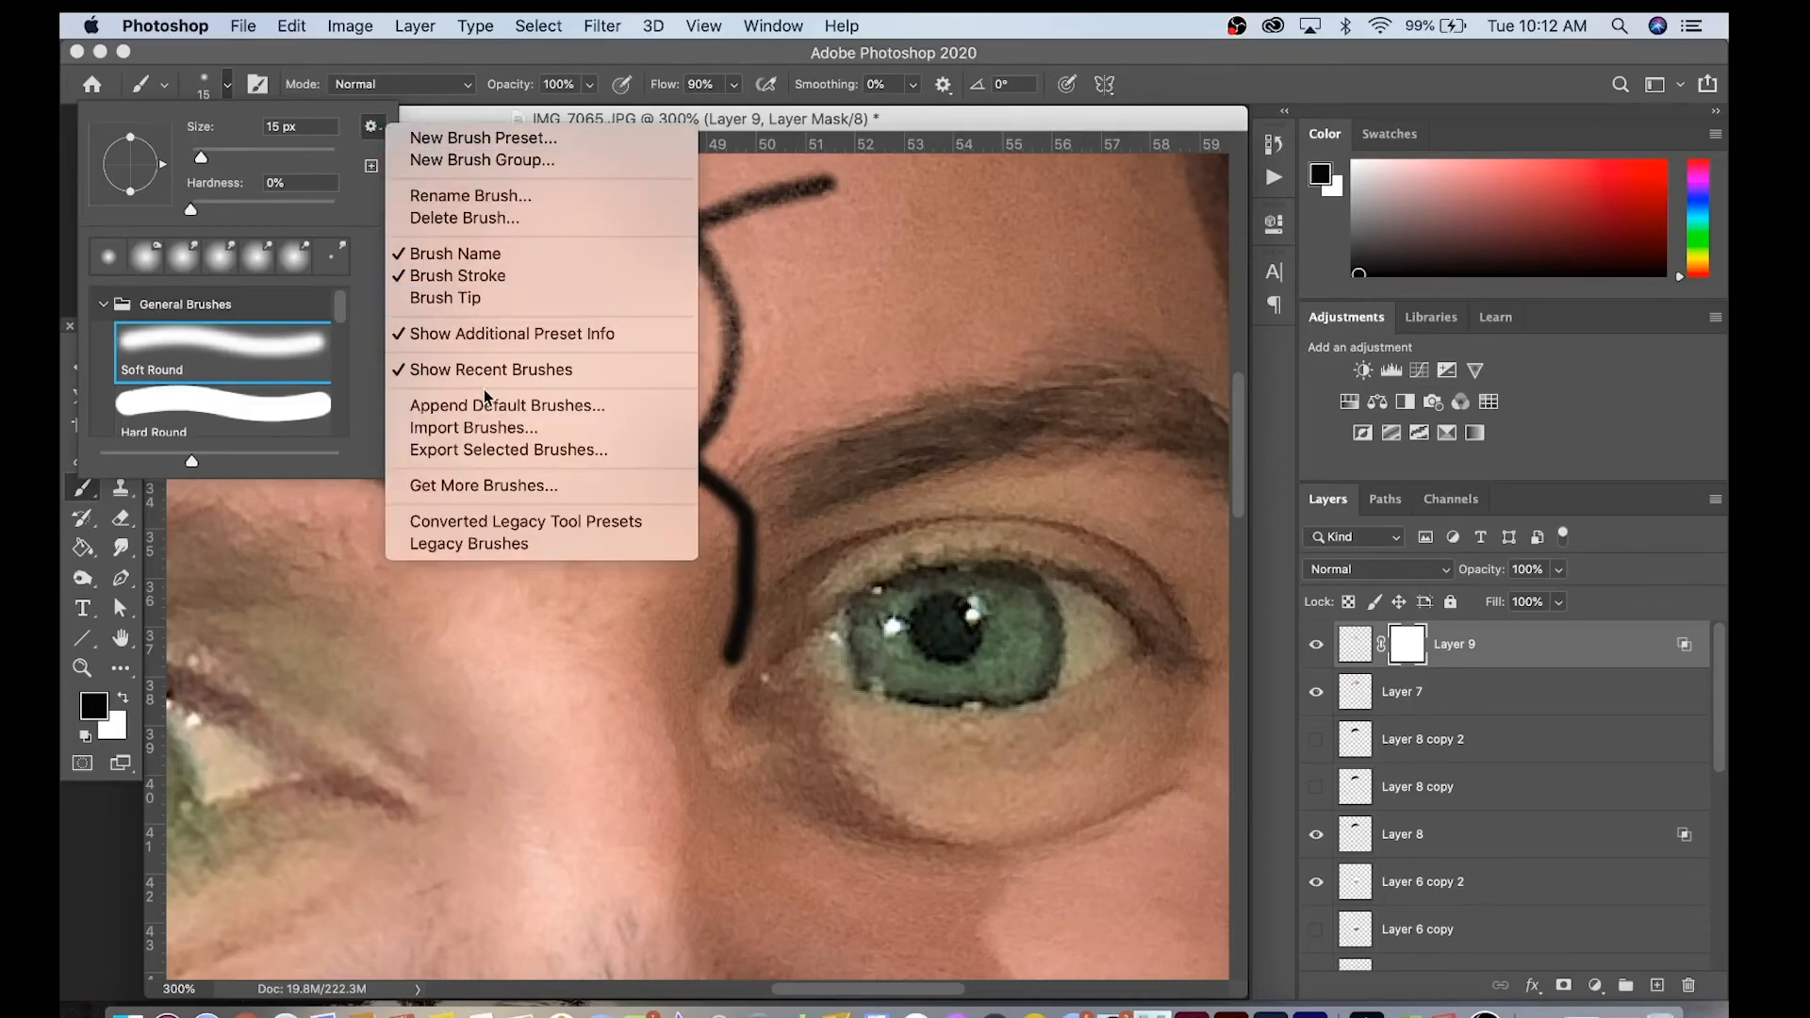
click(490, 521)
click(263, 392)
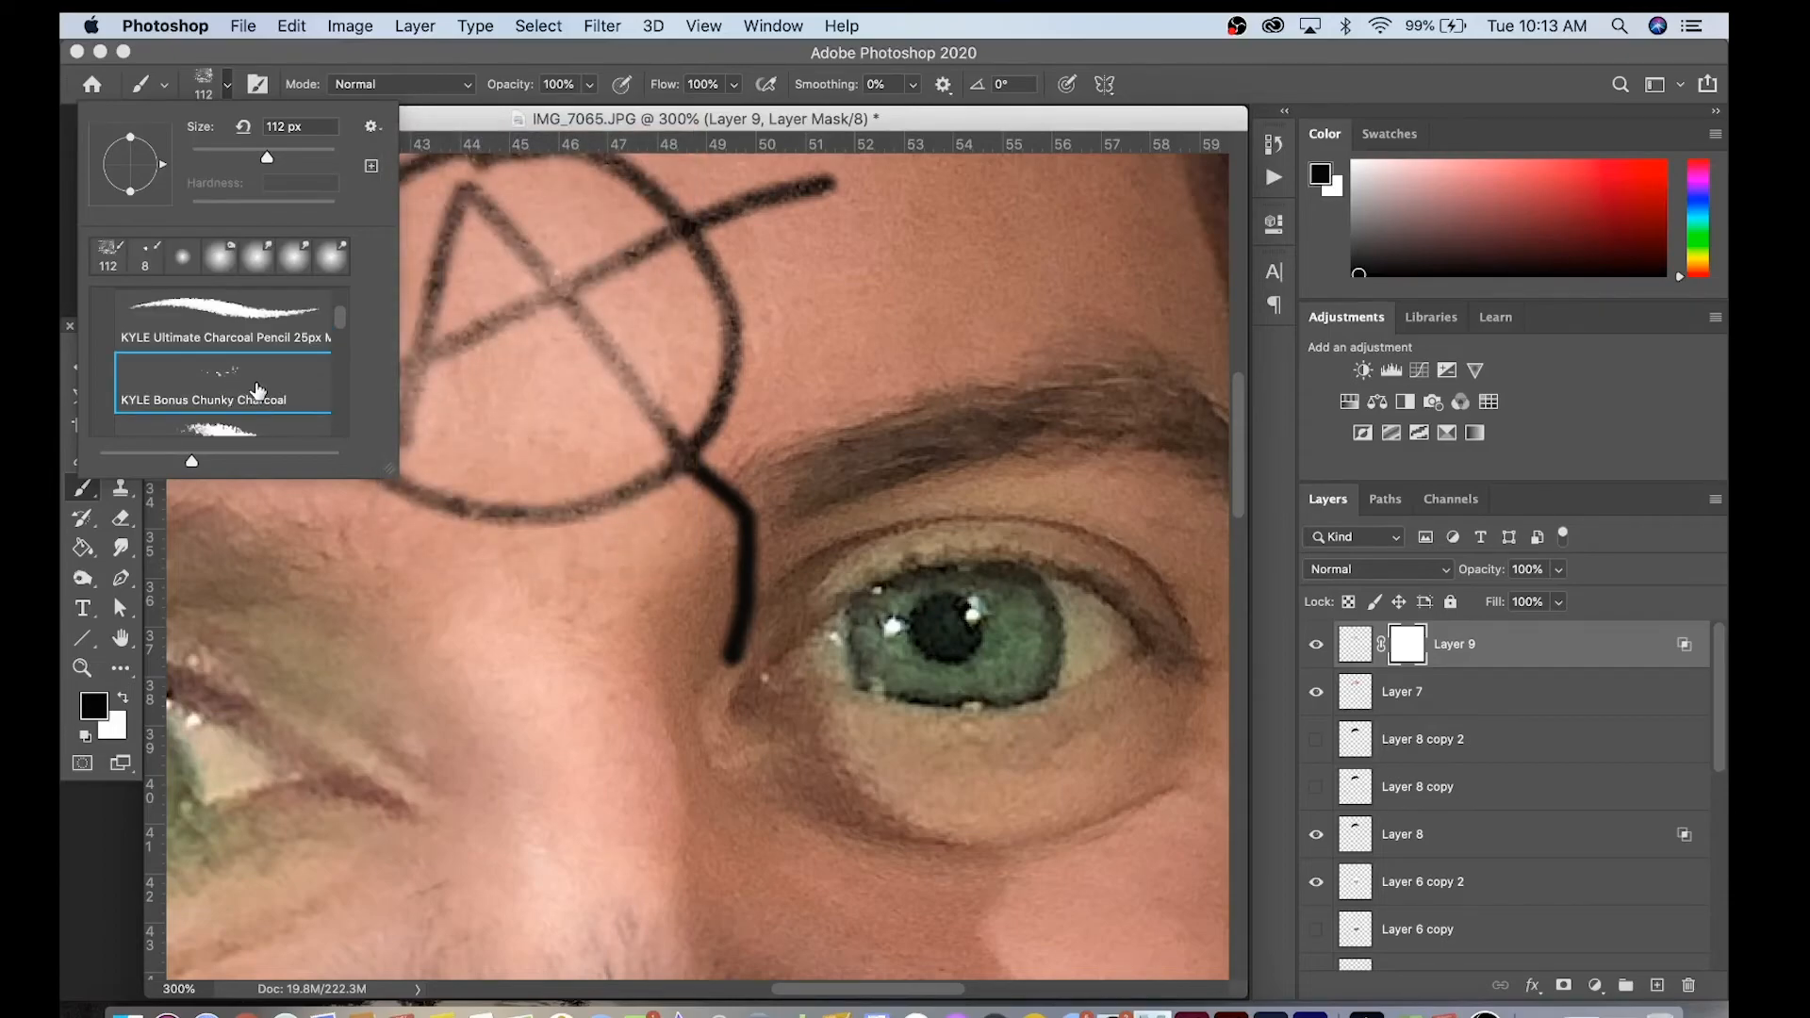
click(754, 600)
mouse_move(754, 601)
mouse_down()
mouse_move(749, 494)
mouse_move(759, 537)
mouse_up()
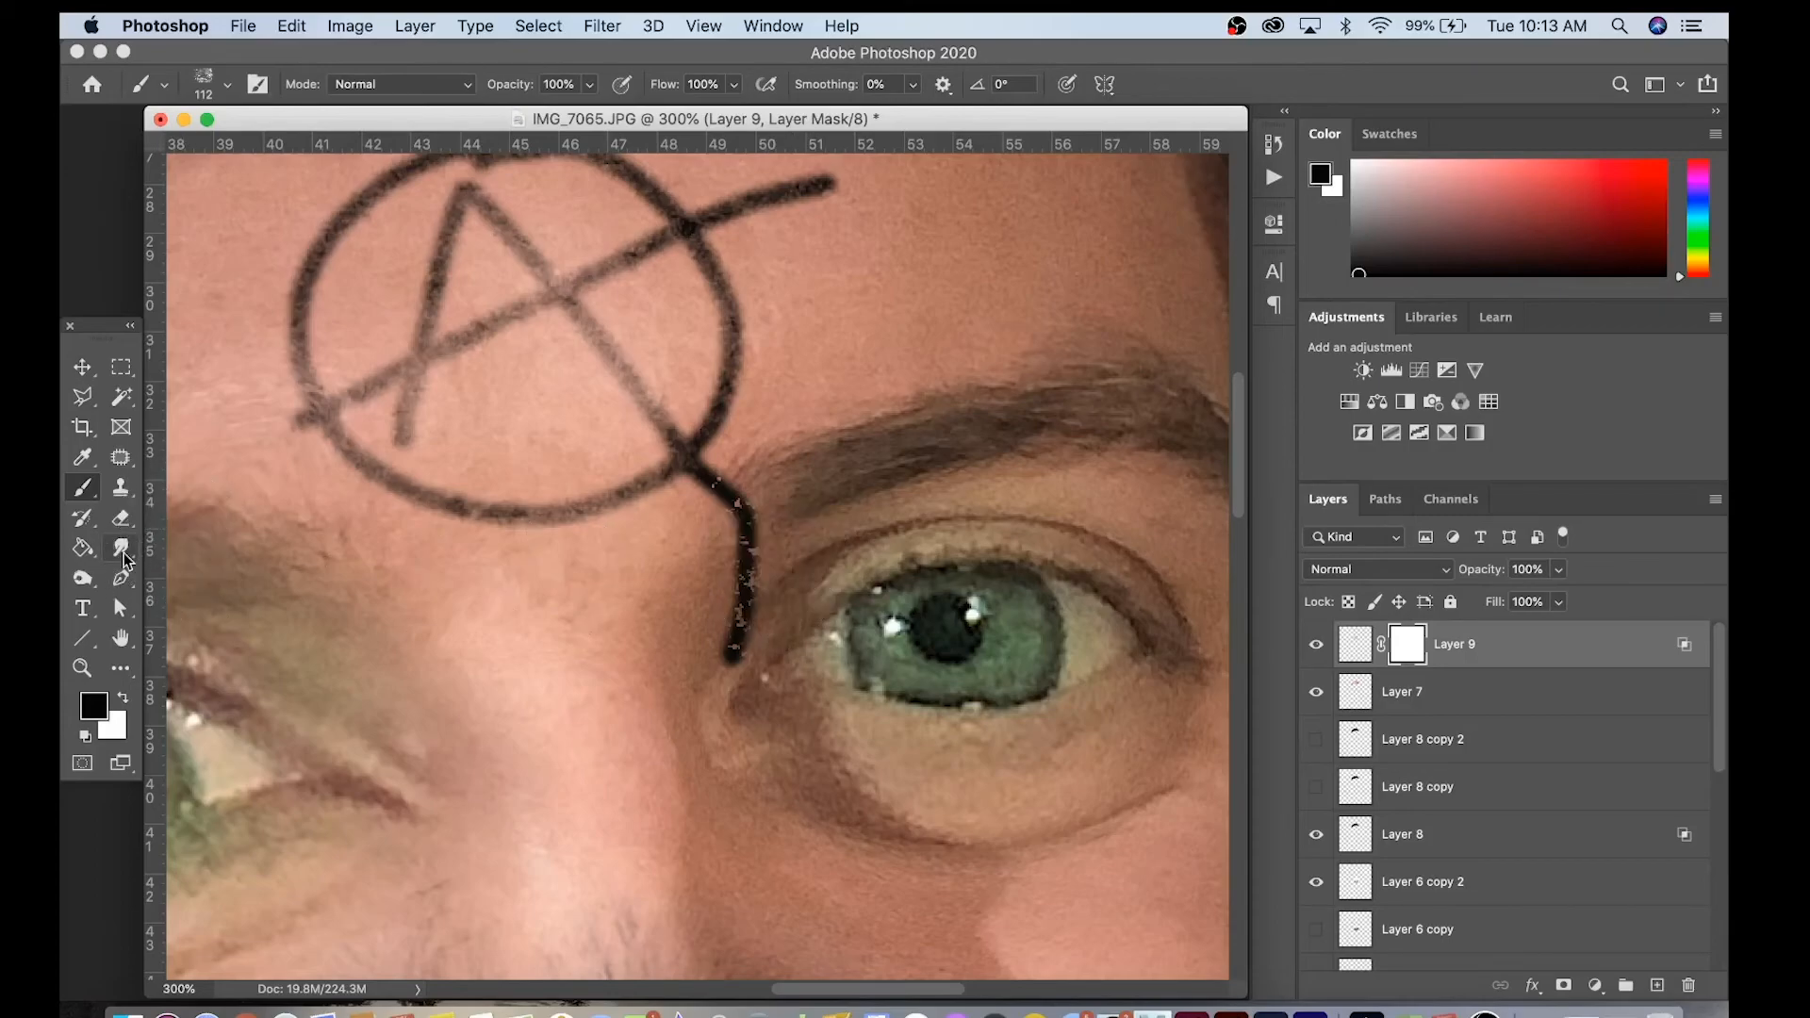
Soften the speckles in the mask along the A's tail using the Smudge tool at 22% strength.
click(123, 552)
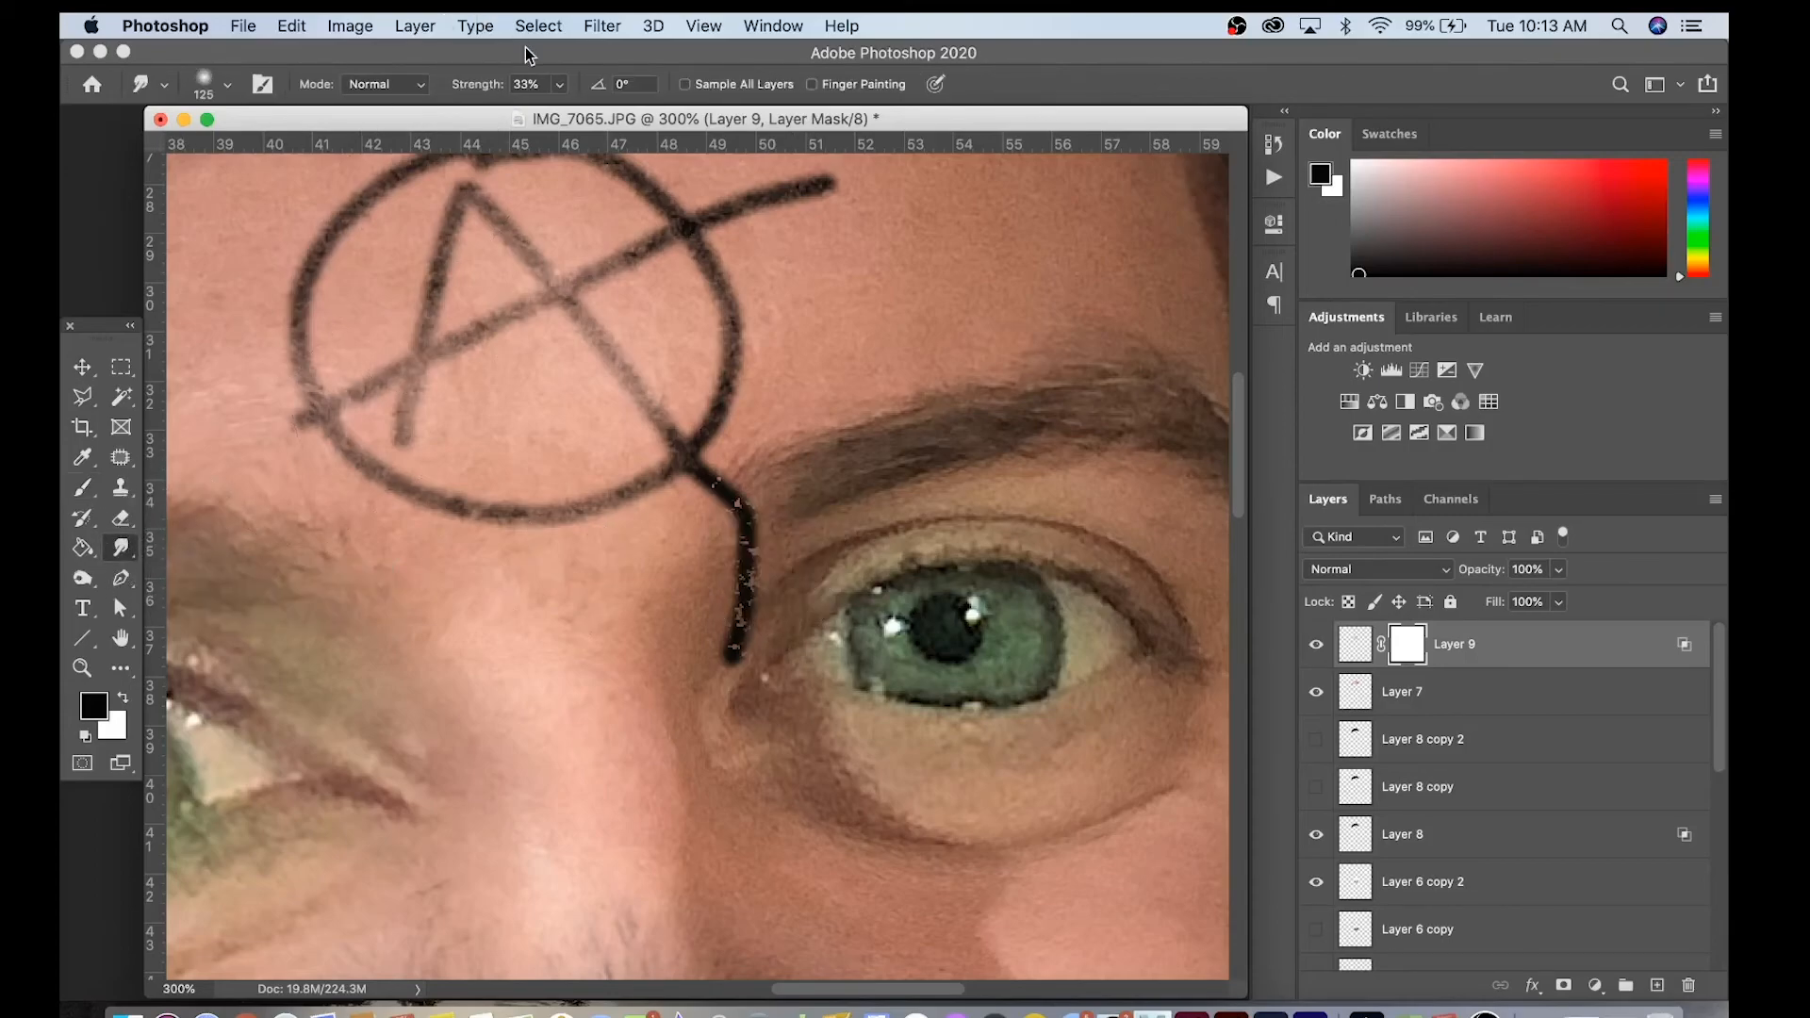
click(559, 84)
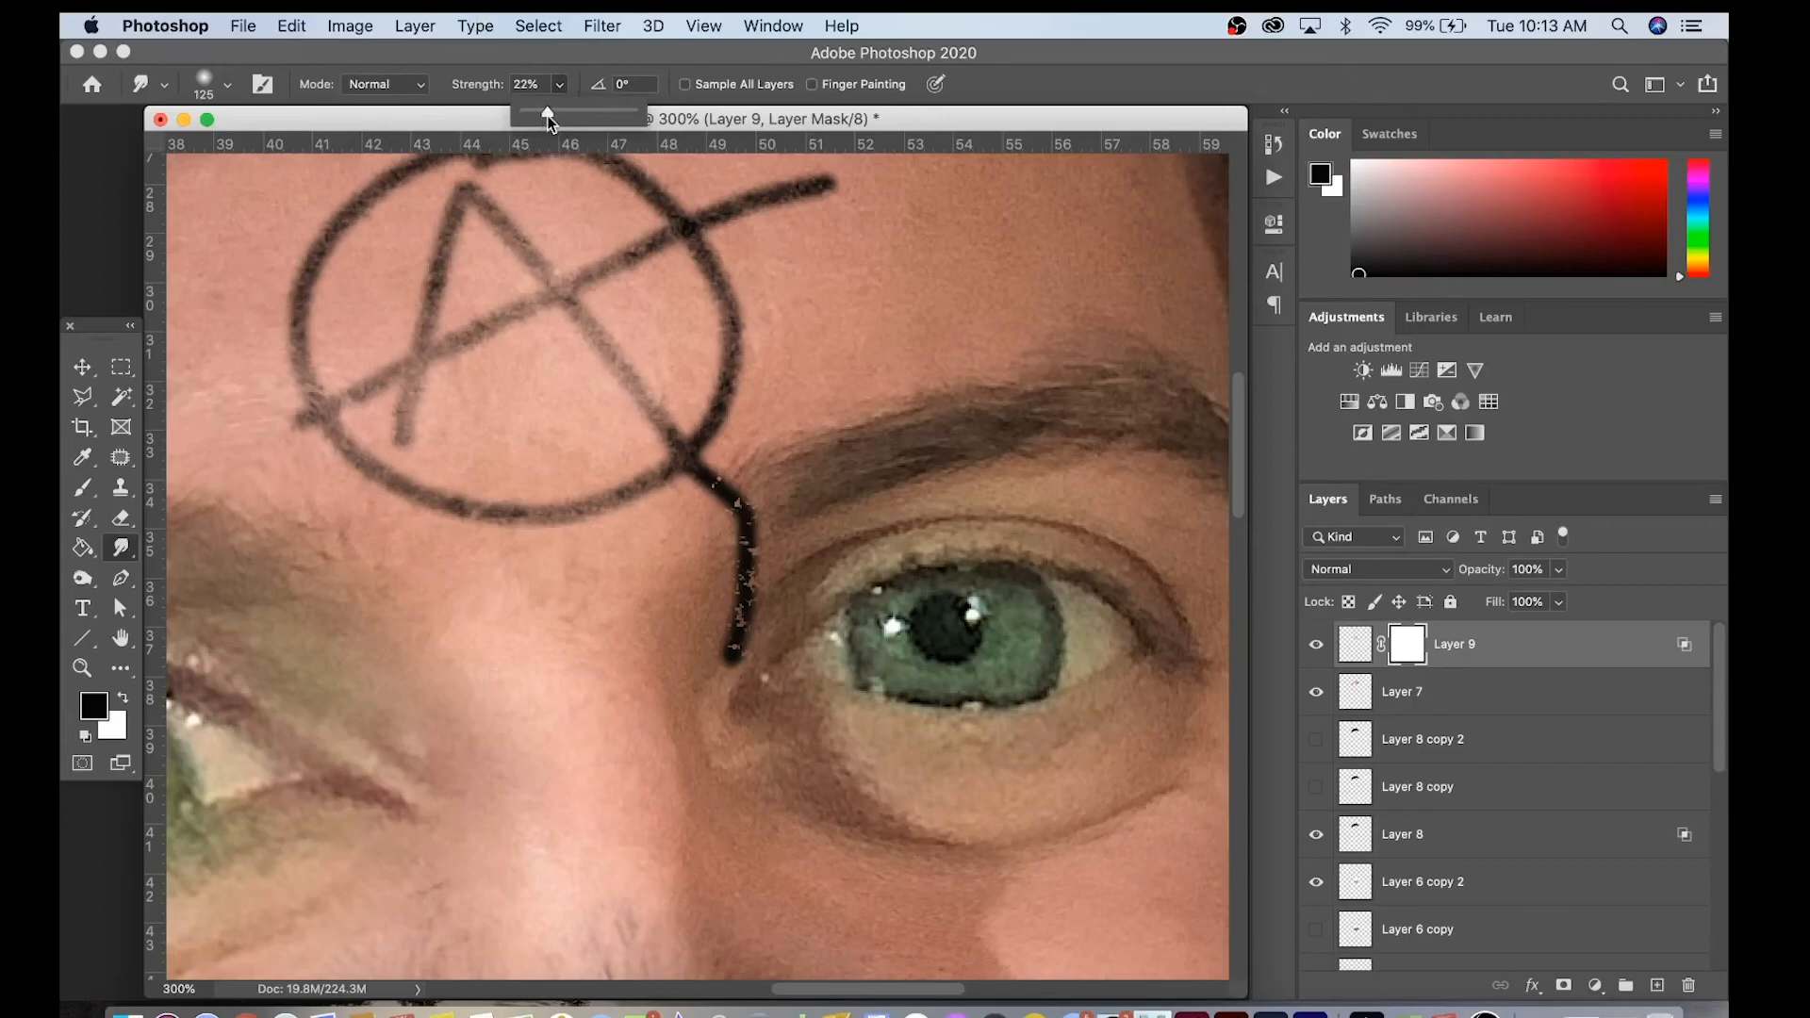
click(733, 540)
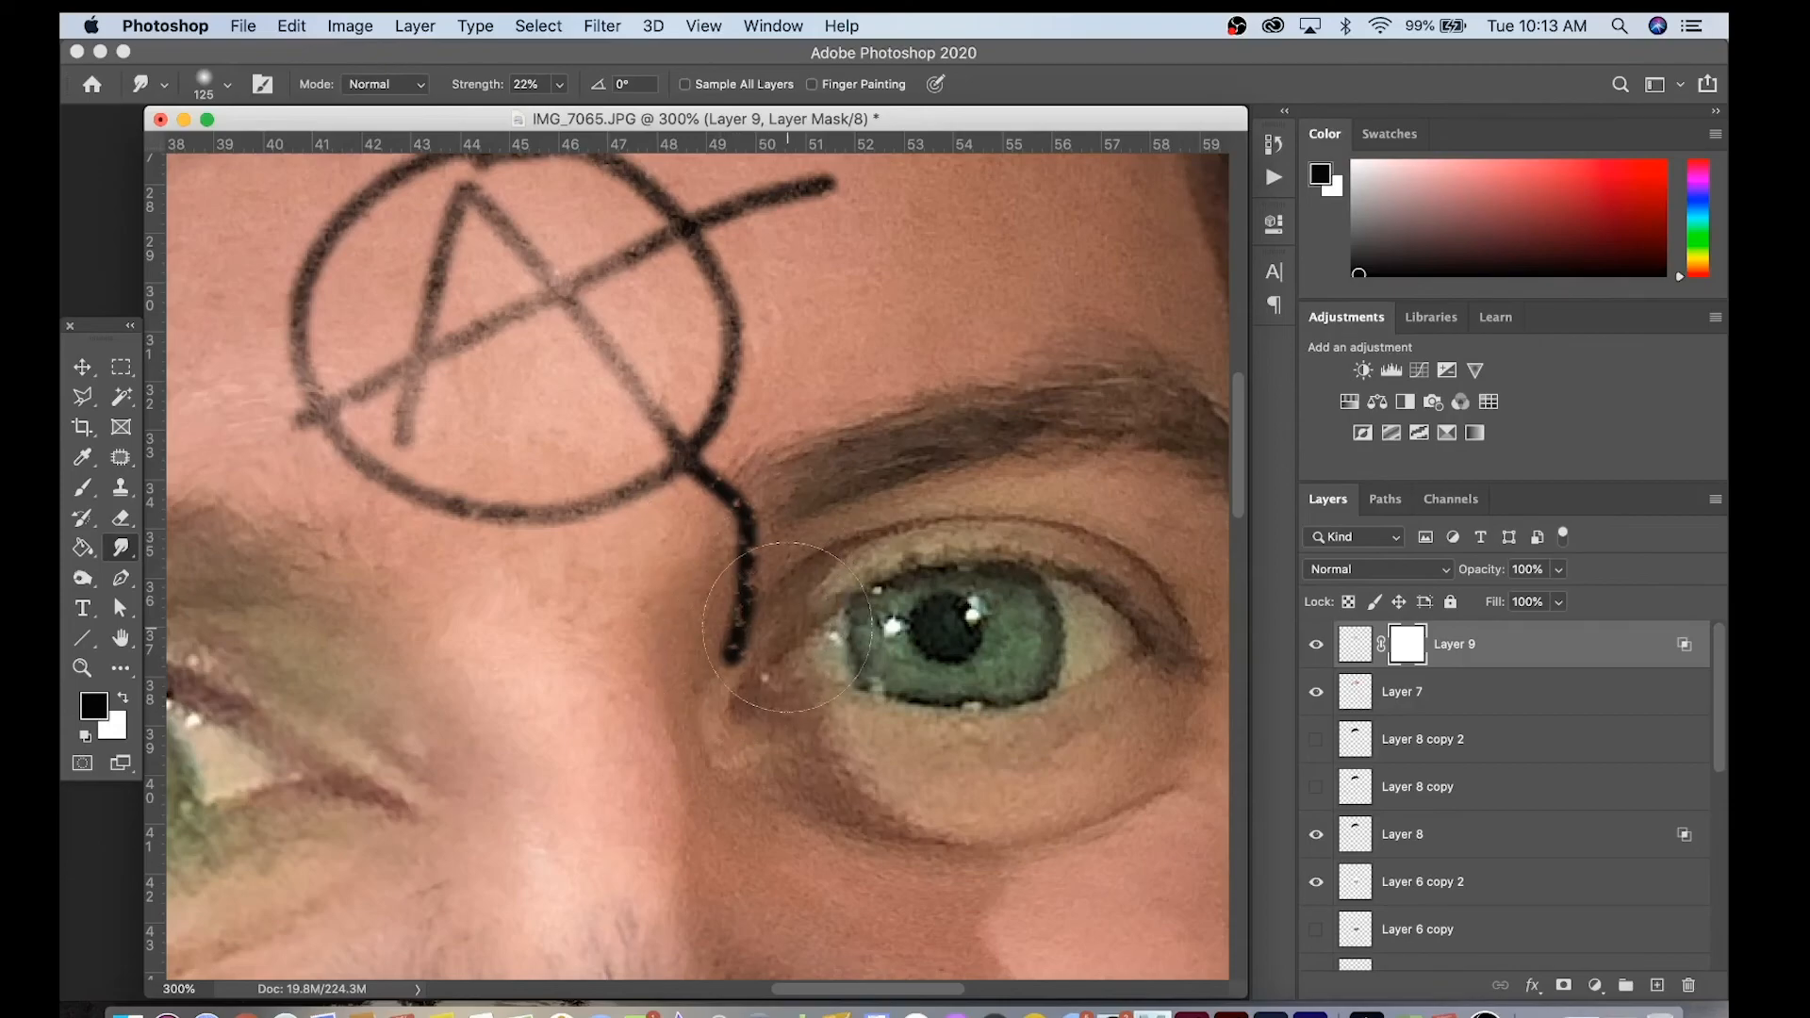
key(z)
alt+click(835, 613)
click(614, 545)
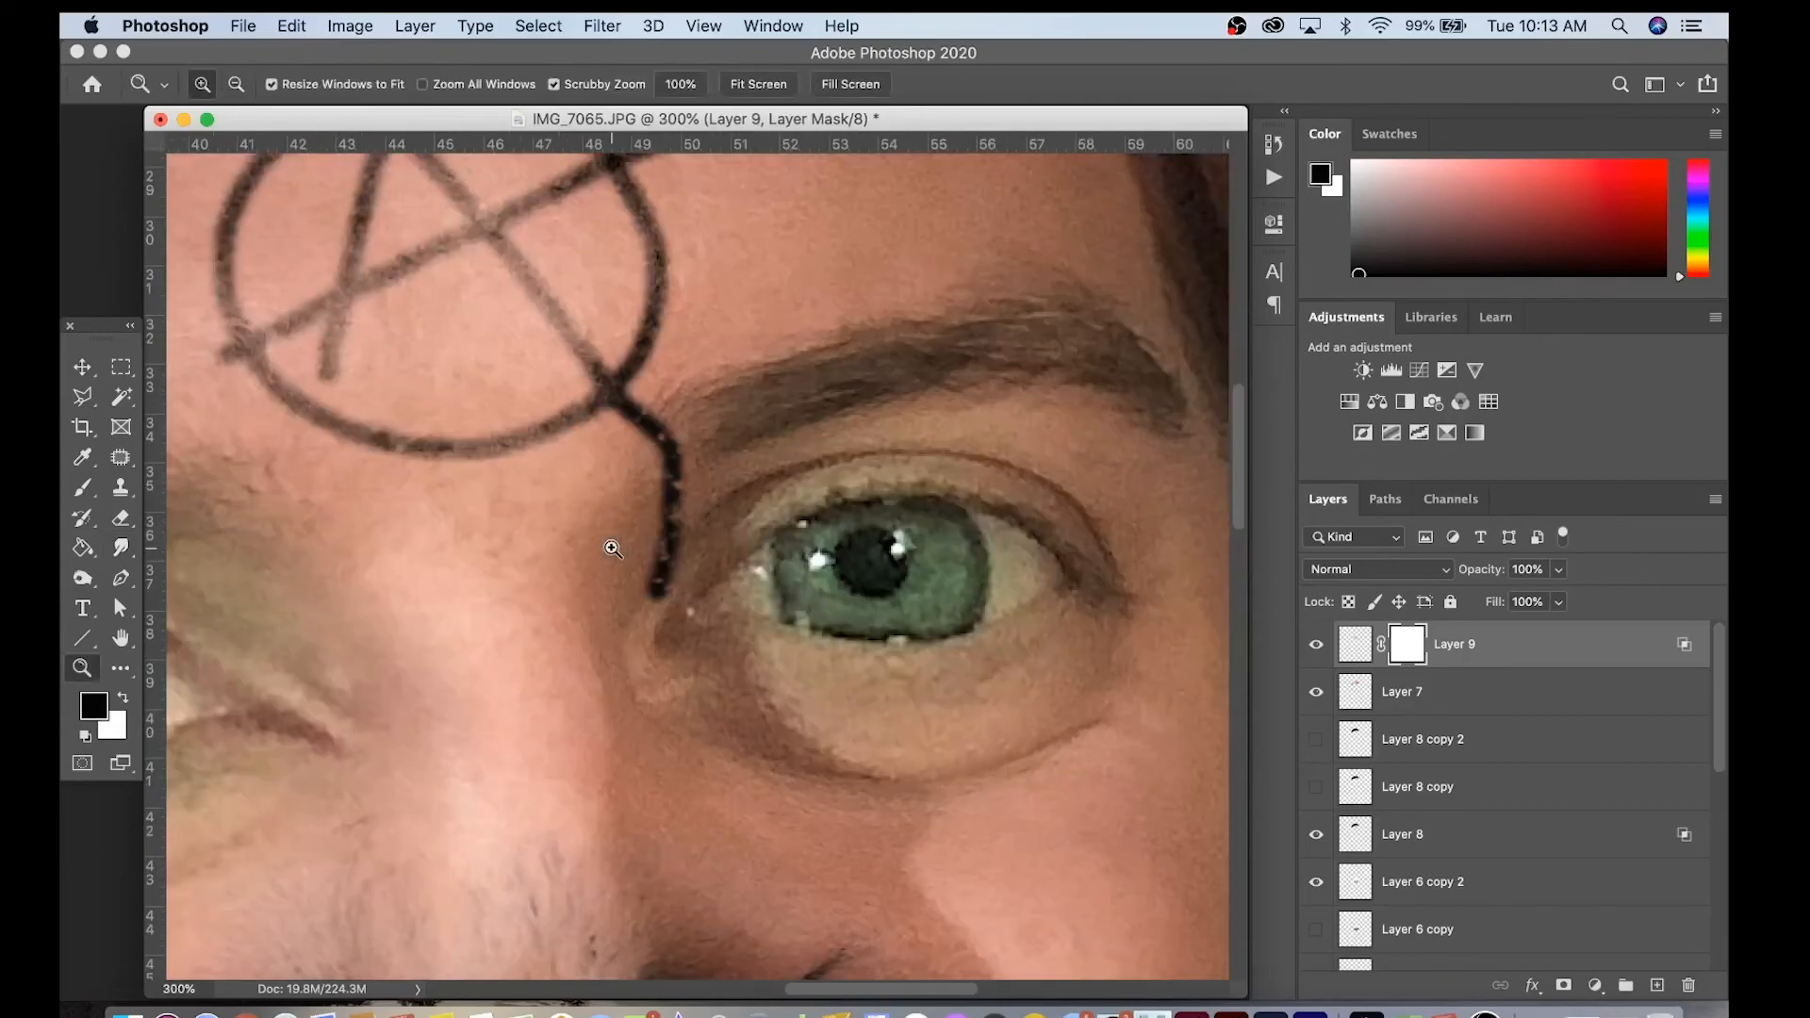
Set up the Brush tool with the Soft Round brush at 112 px and 16% opacity for painting on Layer 9's mask.
click(83, 487)
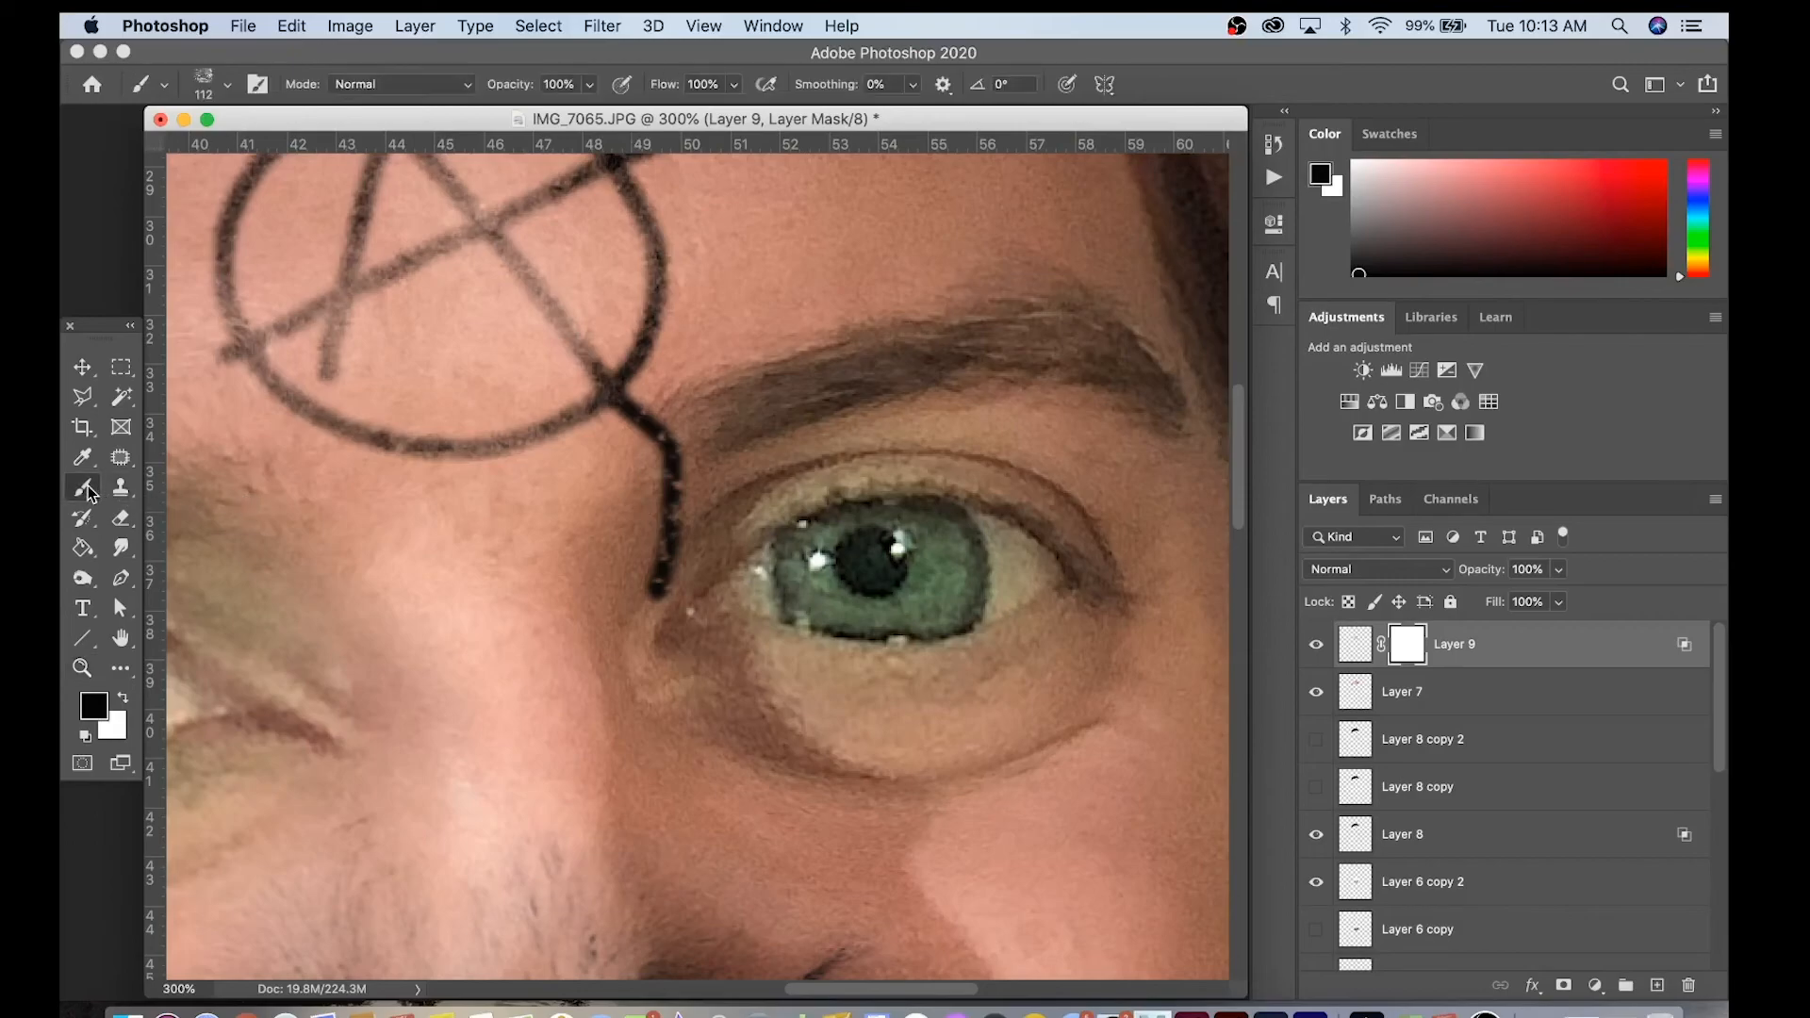
click(228, 84)
scroll(476, 410, up, 5)
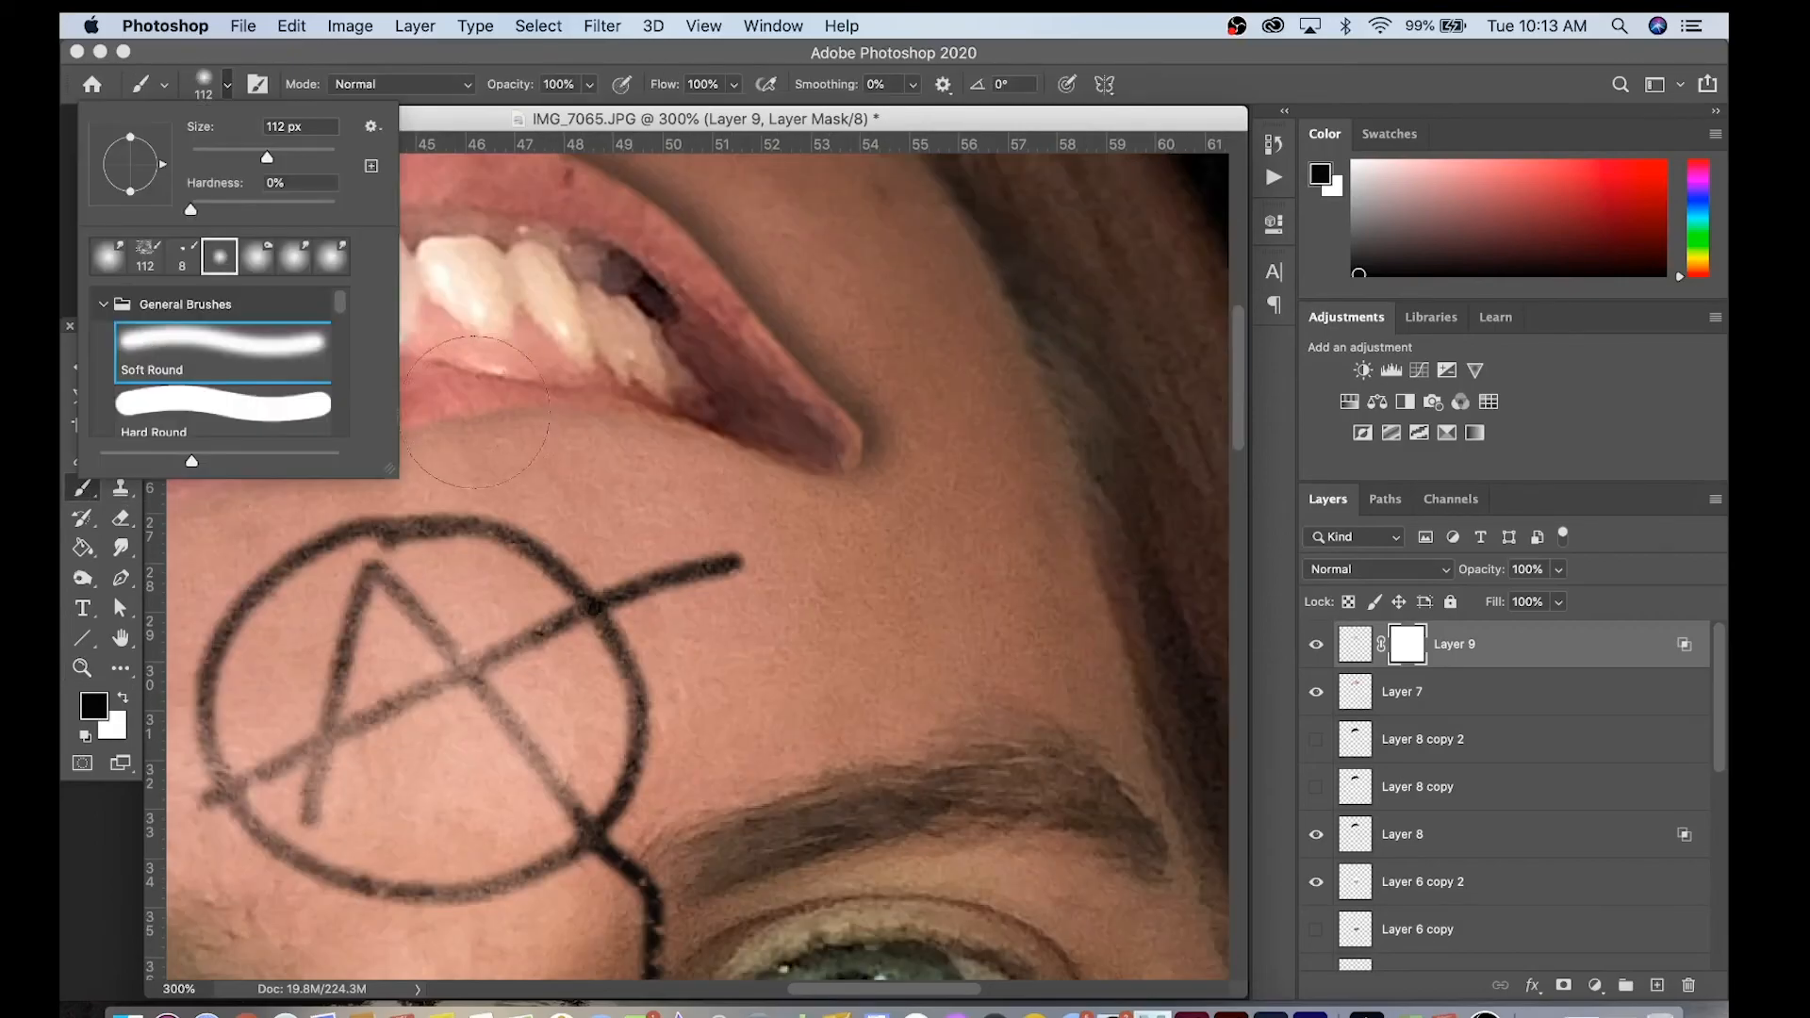
click(722, 603)
scroll(721, 603, down, 5)
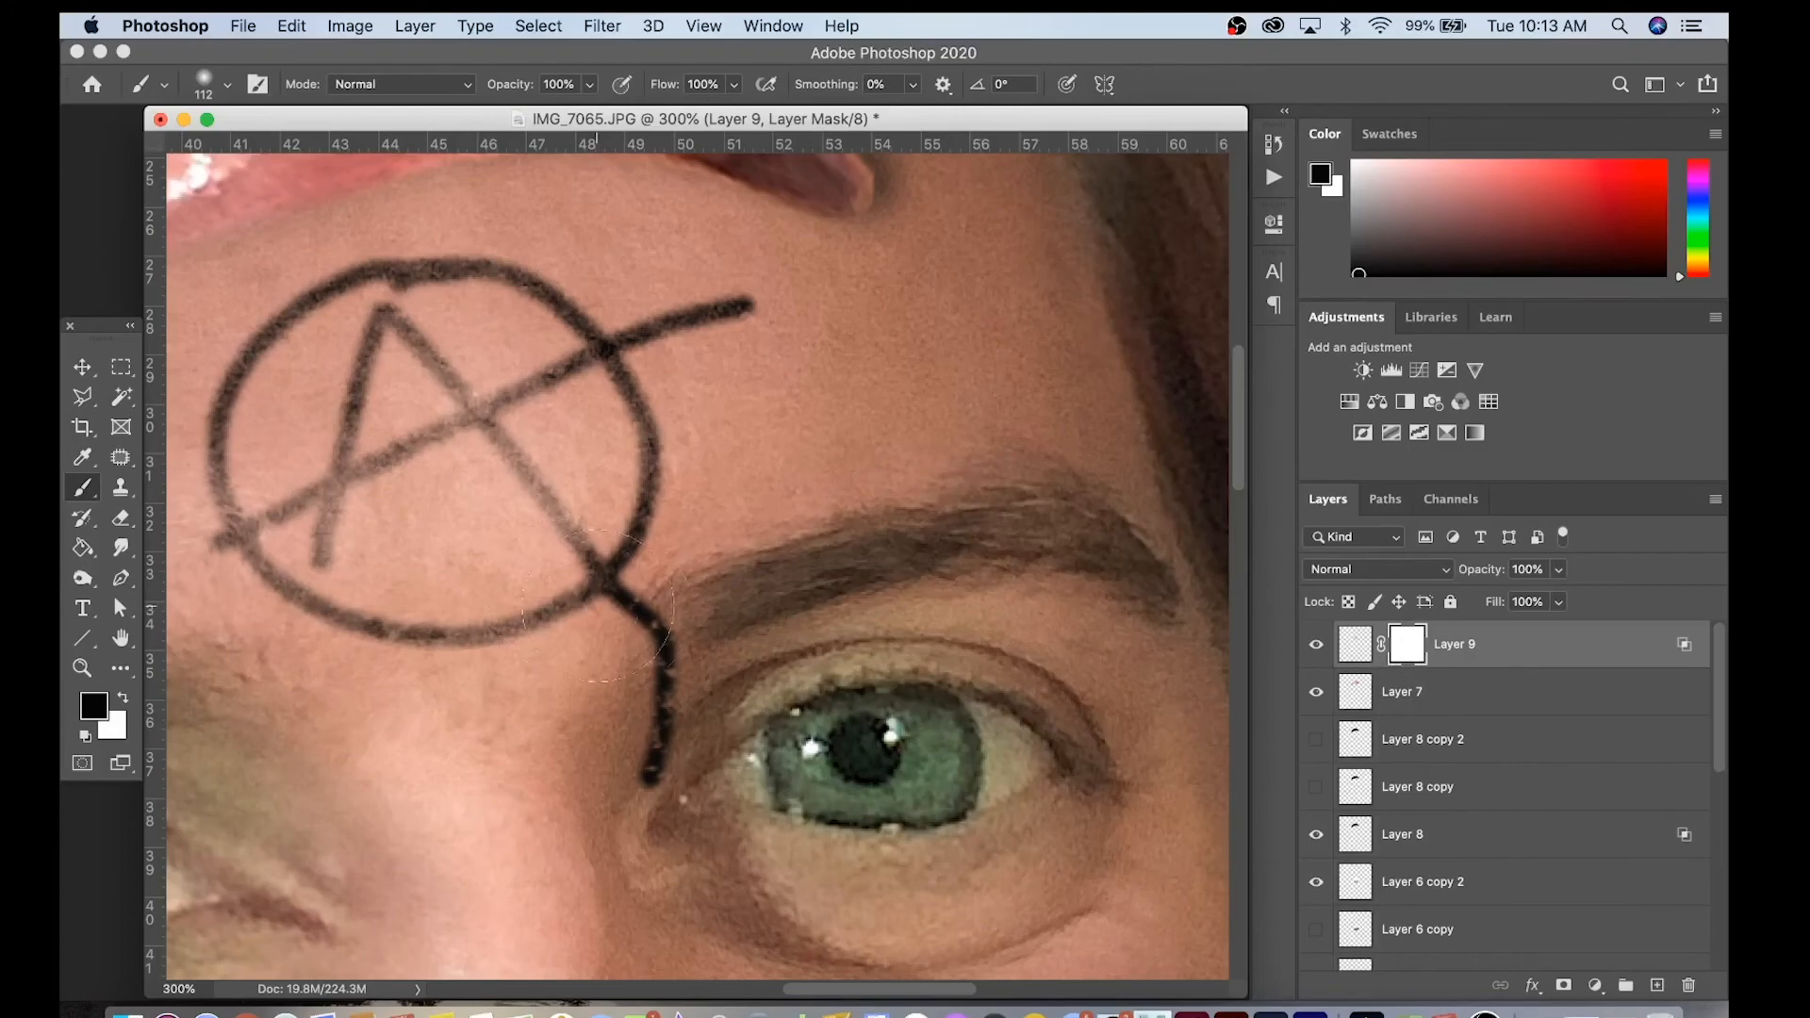
drag(595, 93, 498, 116)
Fade the A's tail beside the inner corner of the eye with repeated soft black dabs on Layer 9's mask.
click(667, 688)
click(646, 749)
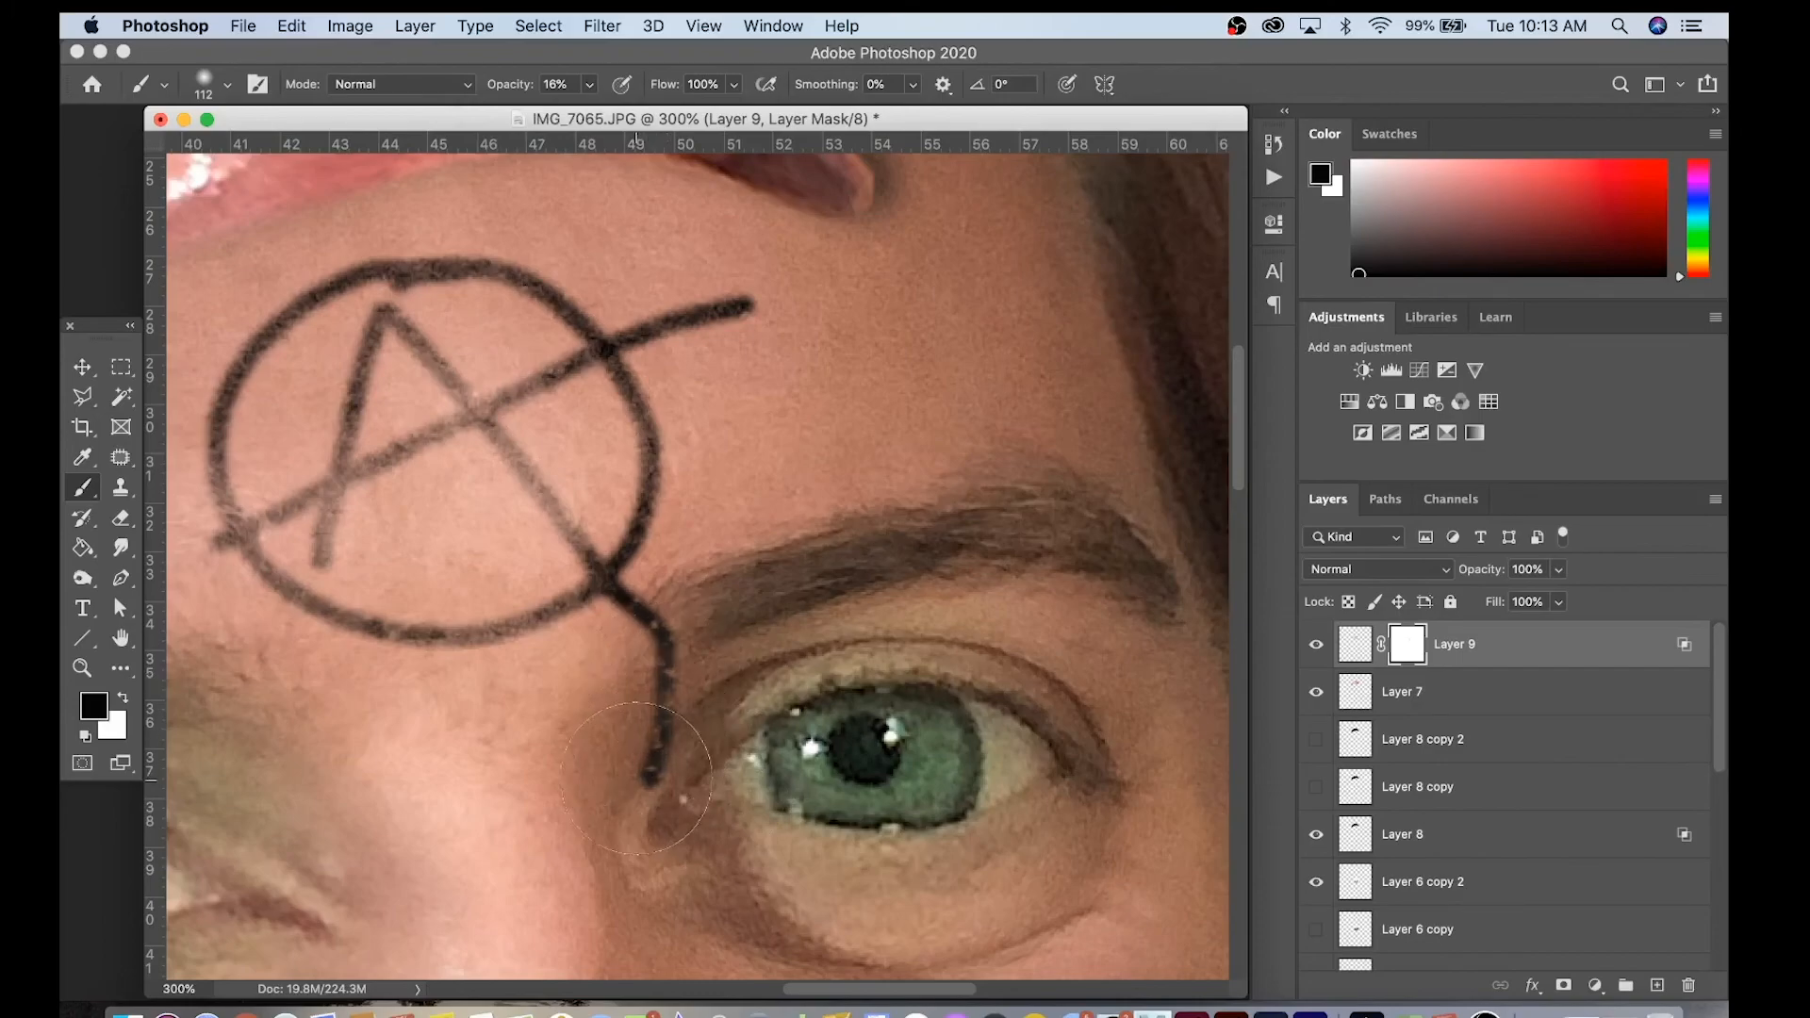
click(629, 771)
click(685, 732)
click(678, 679)
click(721, 648)
click(713, 677)
click(716, 638)
click(739, 718)
click(738, 673)
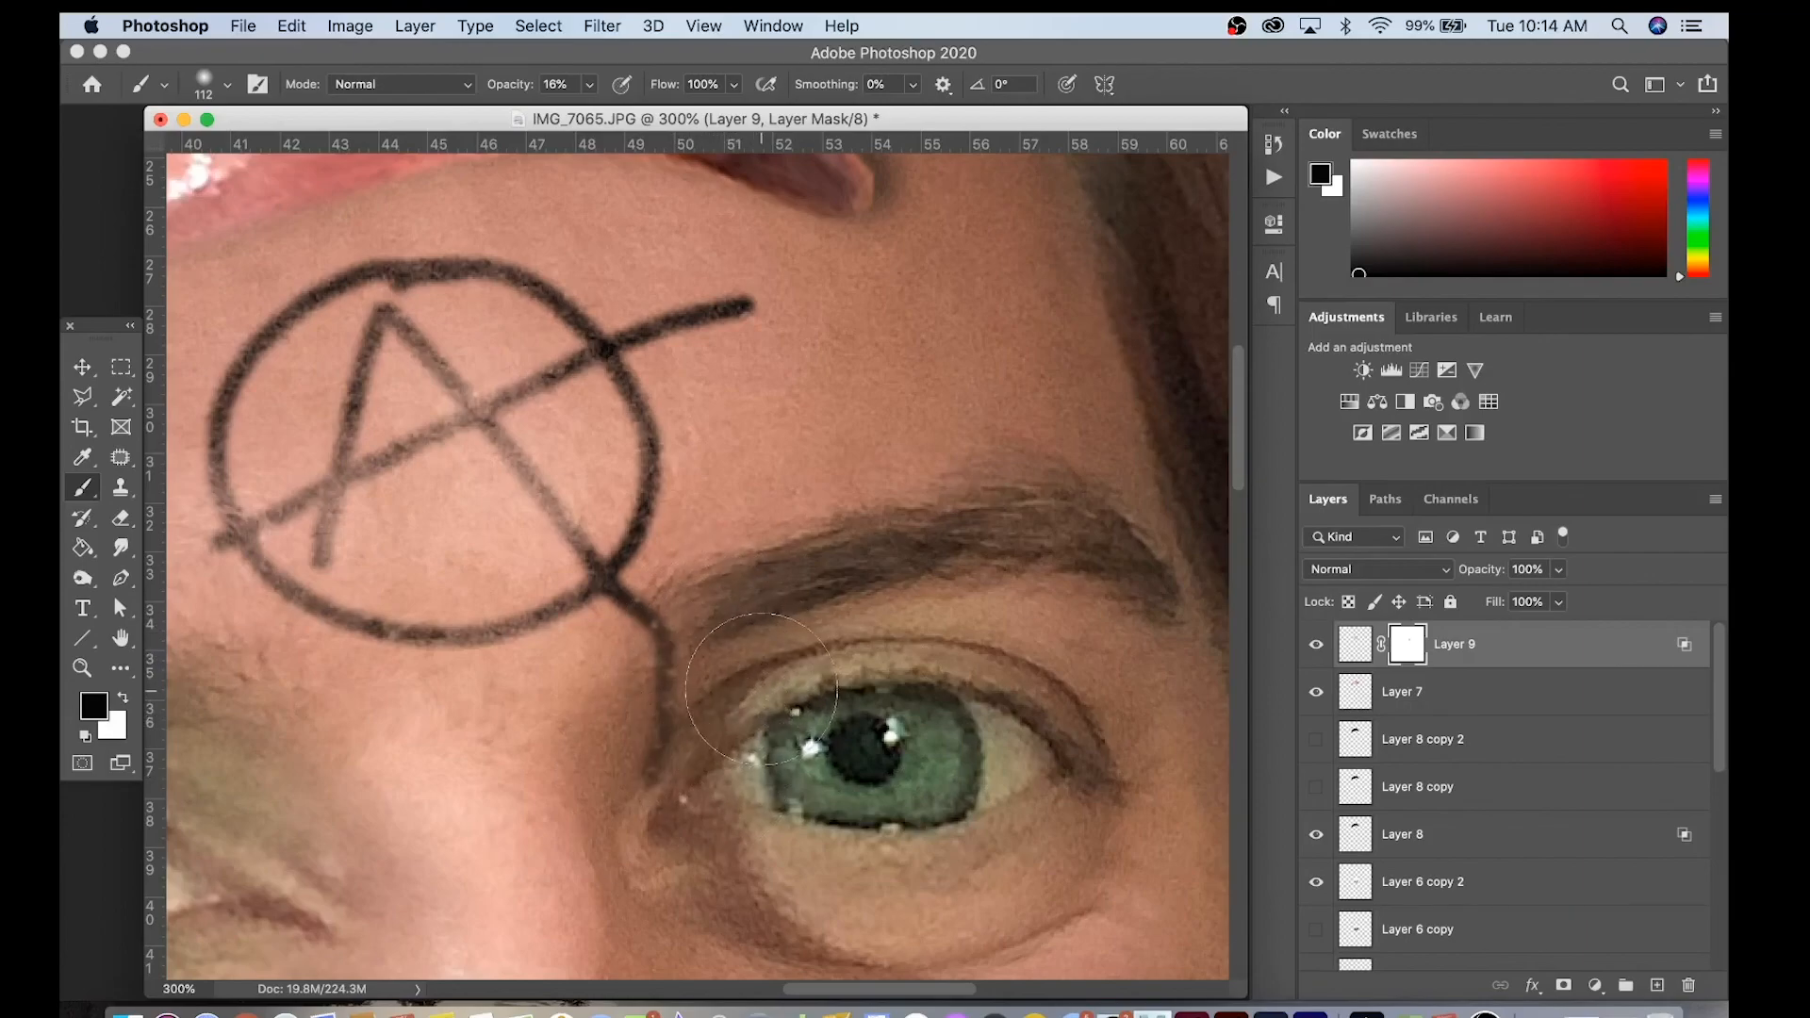
key(z)
alt+click(764, 691)
alt+click(765, 691)
alt+click(764, 691)
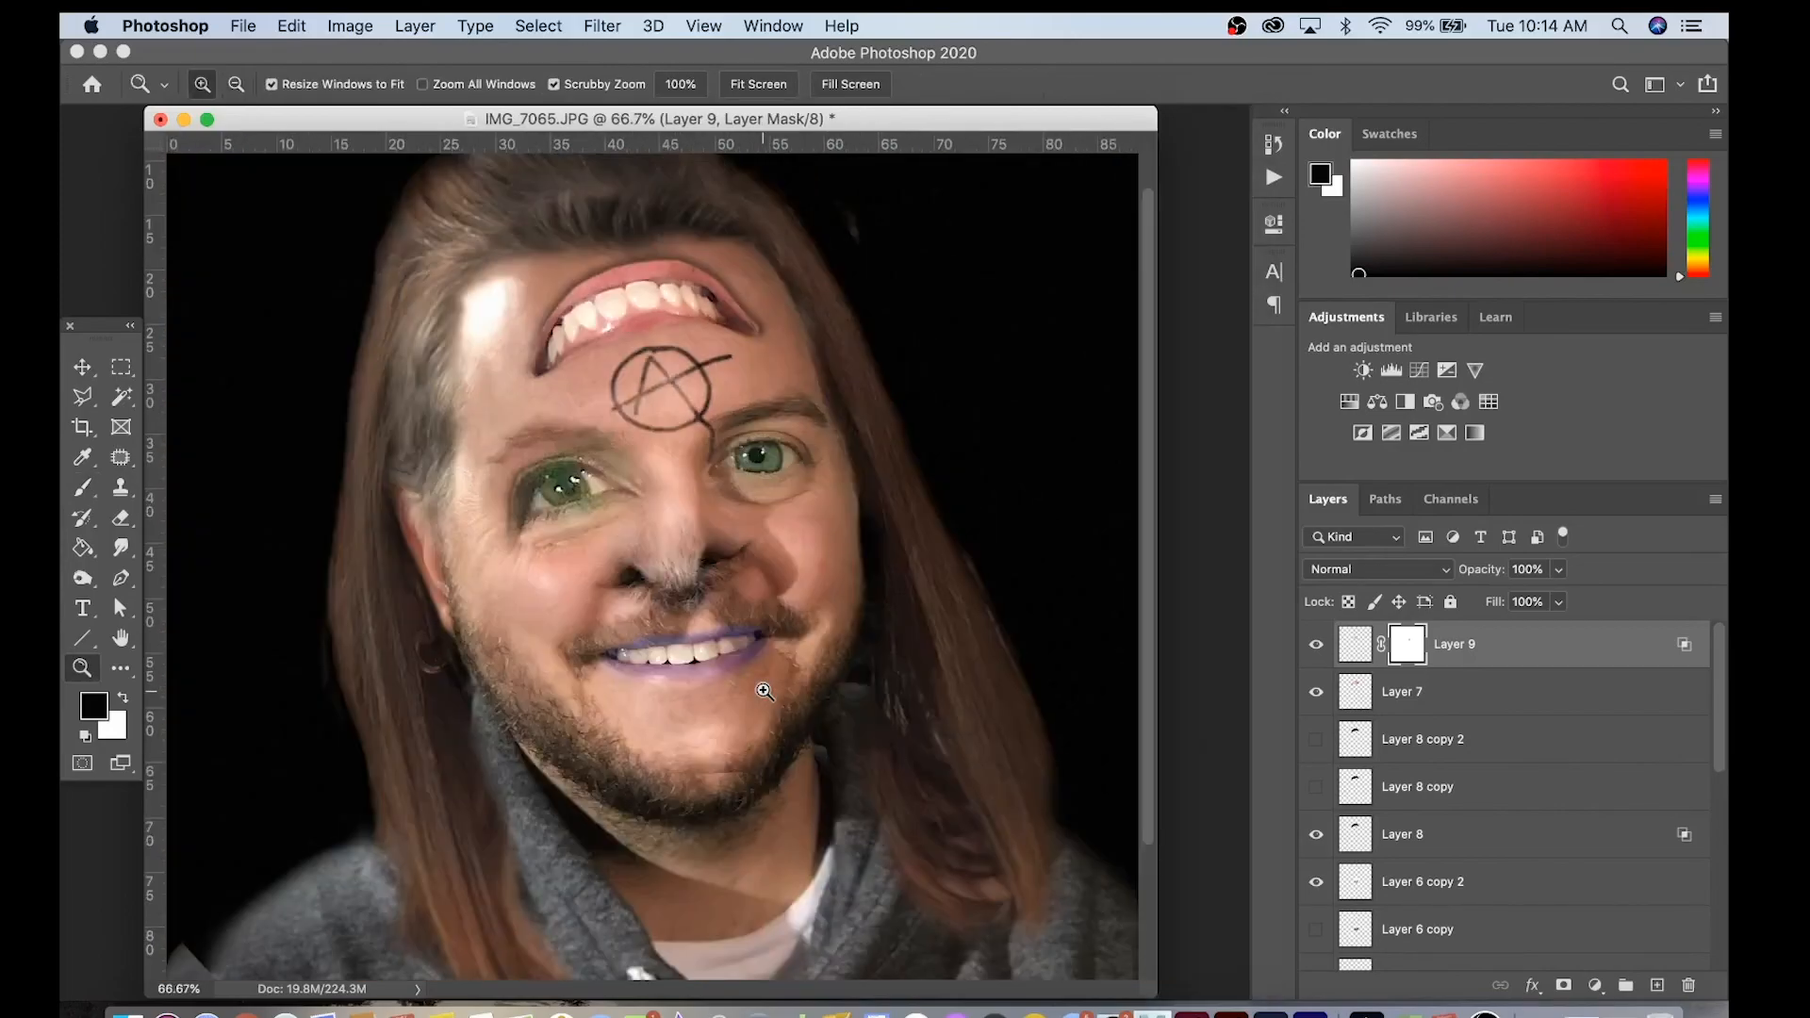